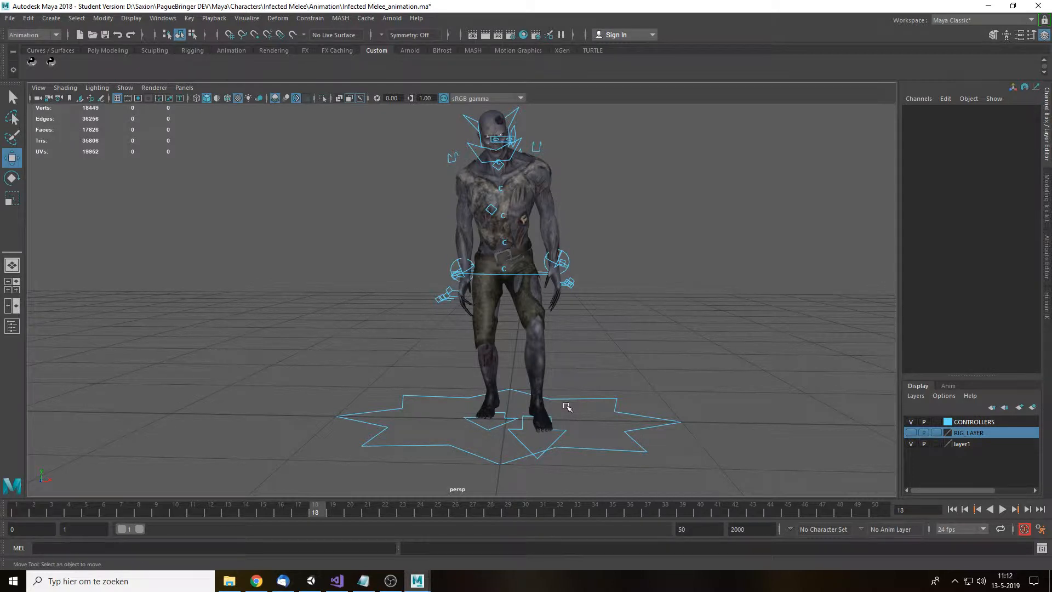
Step: Inspect the left foot controller, select the master controller, and play back the walk cycle in side view
left_click_drag(447, 384, 541, 393, "alt")
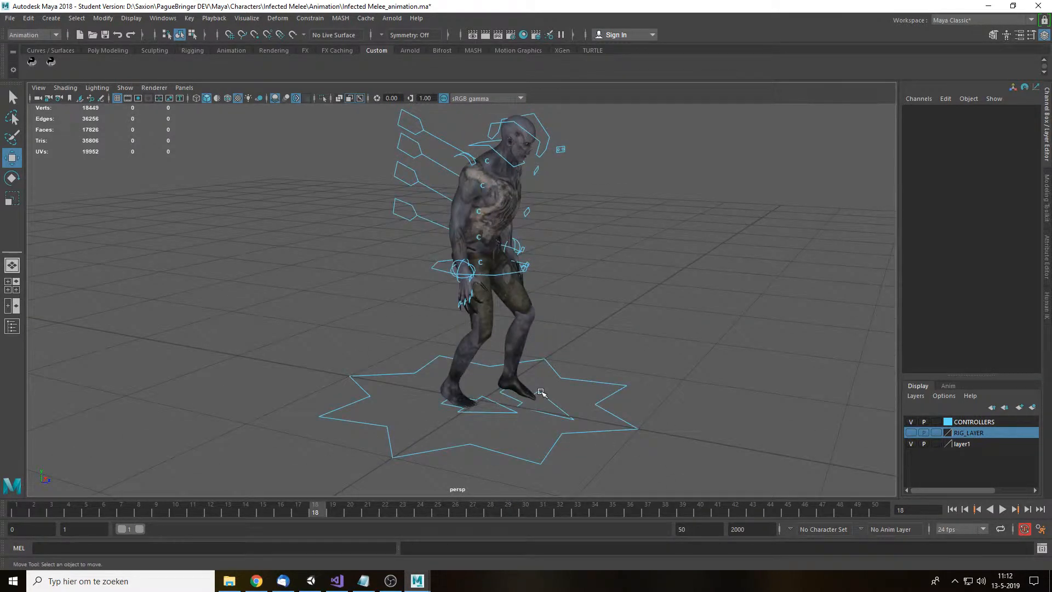
left_click(545, 397)
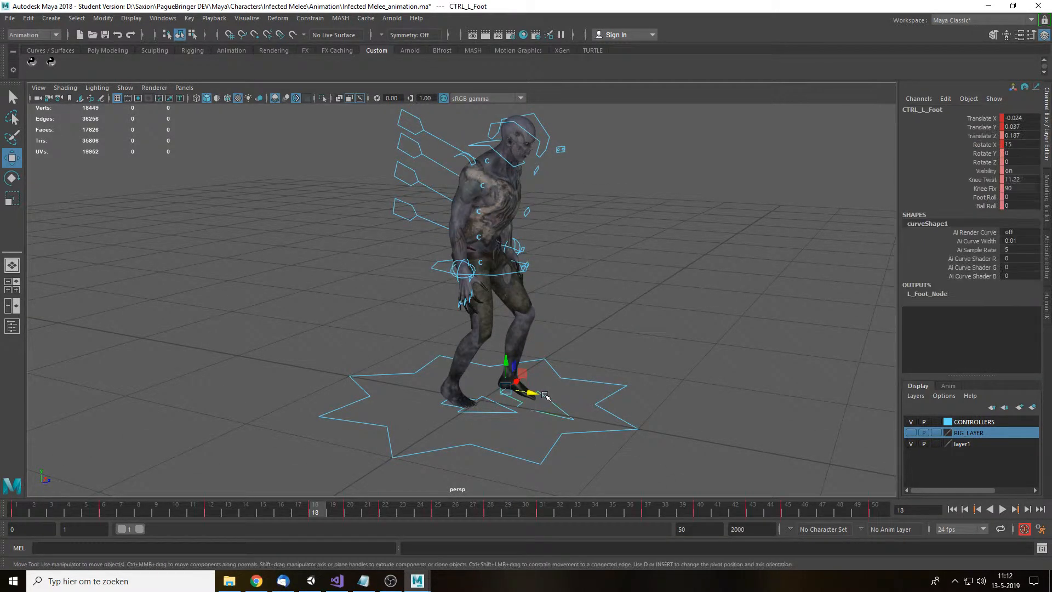
left_click(648, 352)
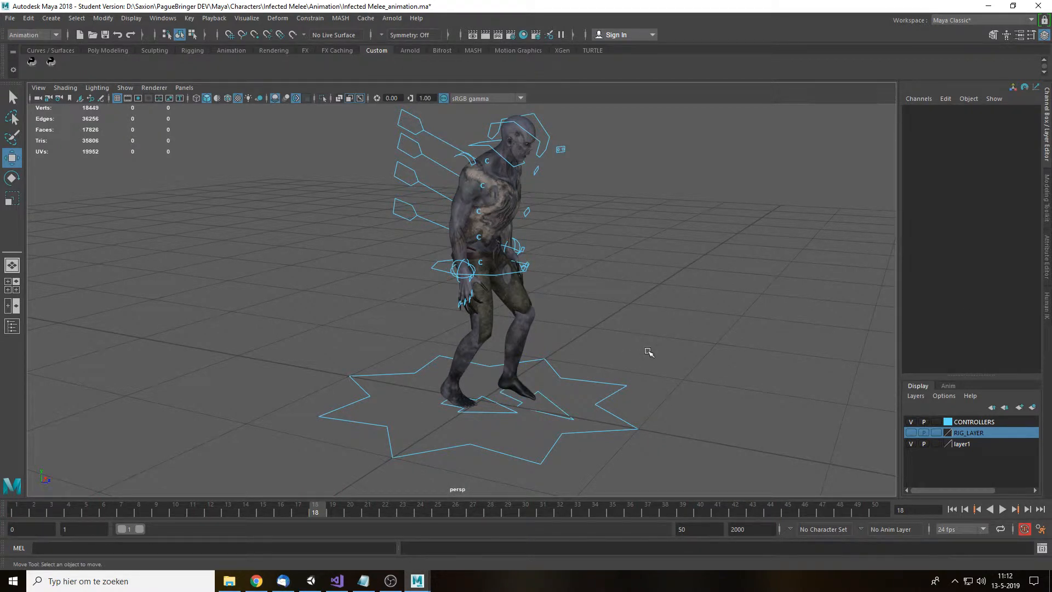
left_click(606, 383)
left_click_drag(642, 376, 685, 371, "alt")
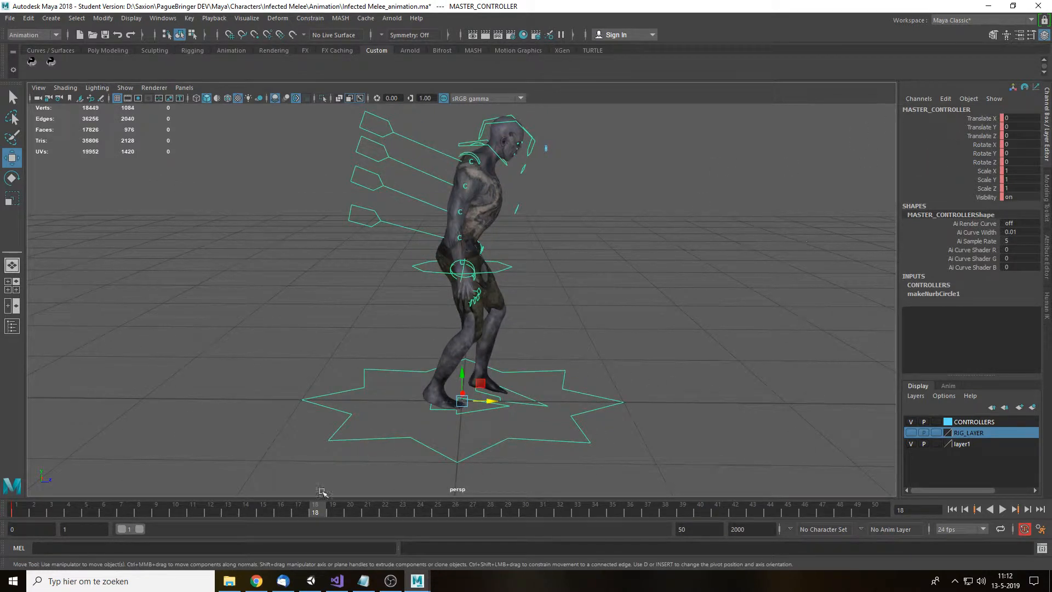
key("alt+v")
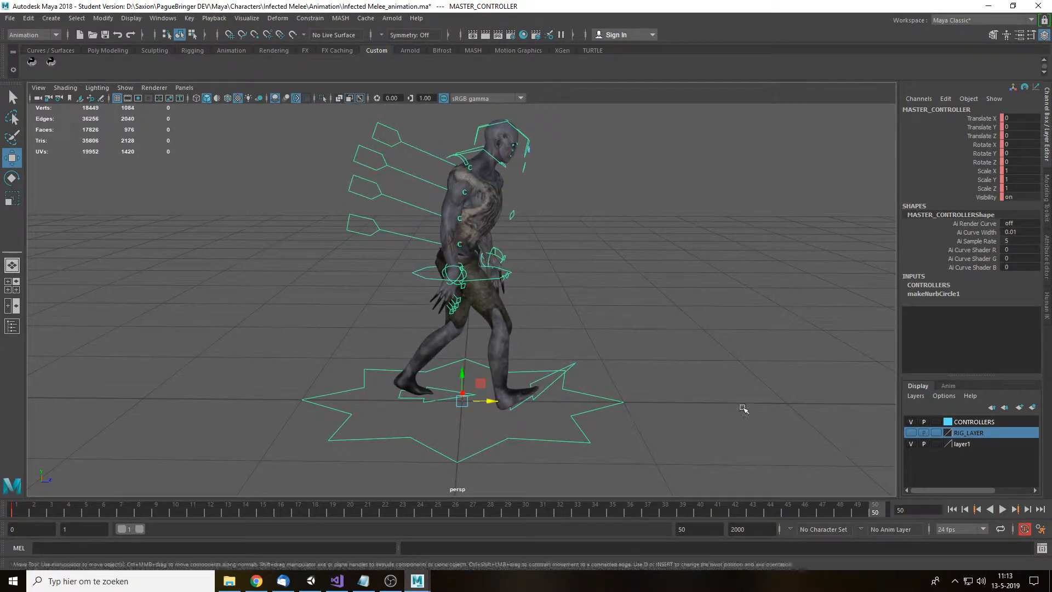
key("alt+v")
Step: Move the master controller forward about 1.4 units in Z at frame 50 and give its Translate Z keys linear tangents
left_click_drag(408, 400, 642, 396)
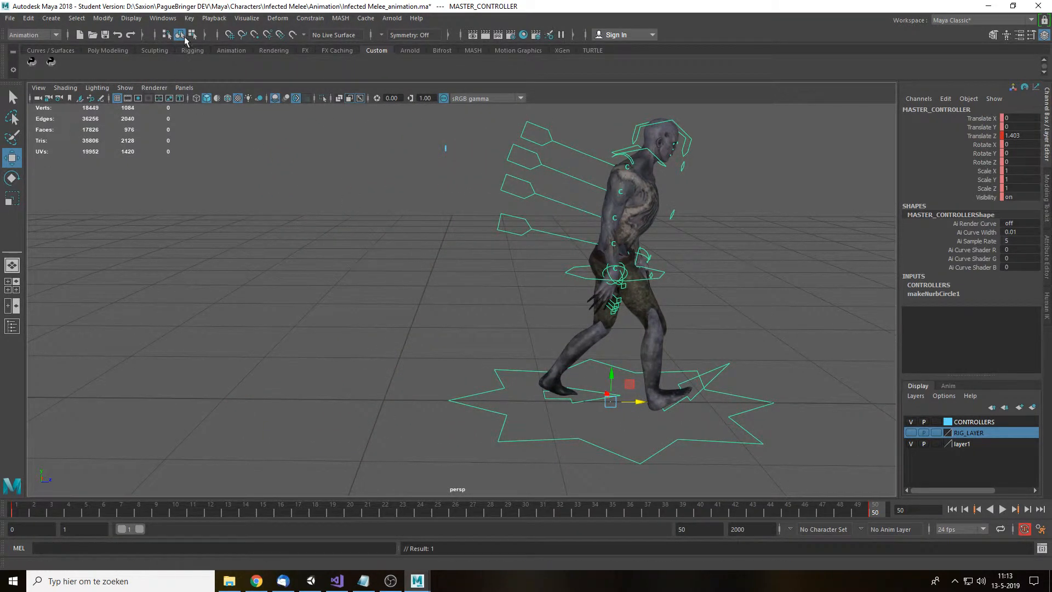
left_click(162, 18)
mouse_move(219, 79)
left_click(310, 88)
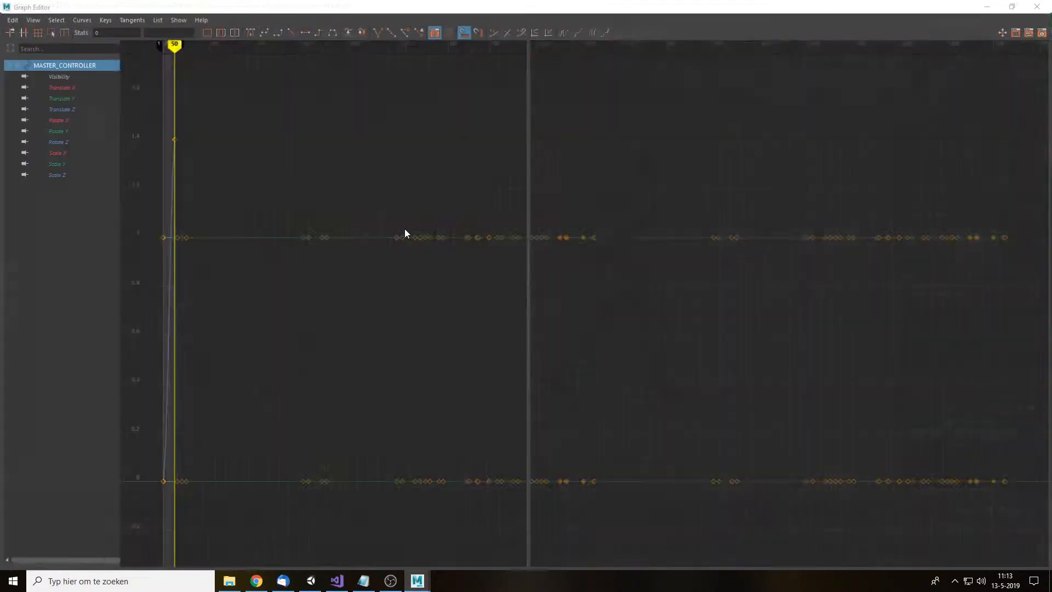
left_click(60, 108)
left_click_drag(154, 115, 269, 492)
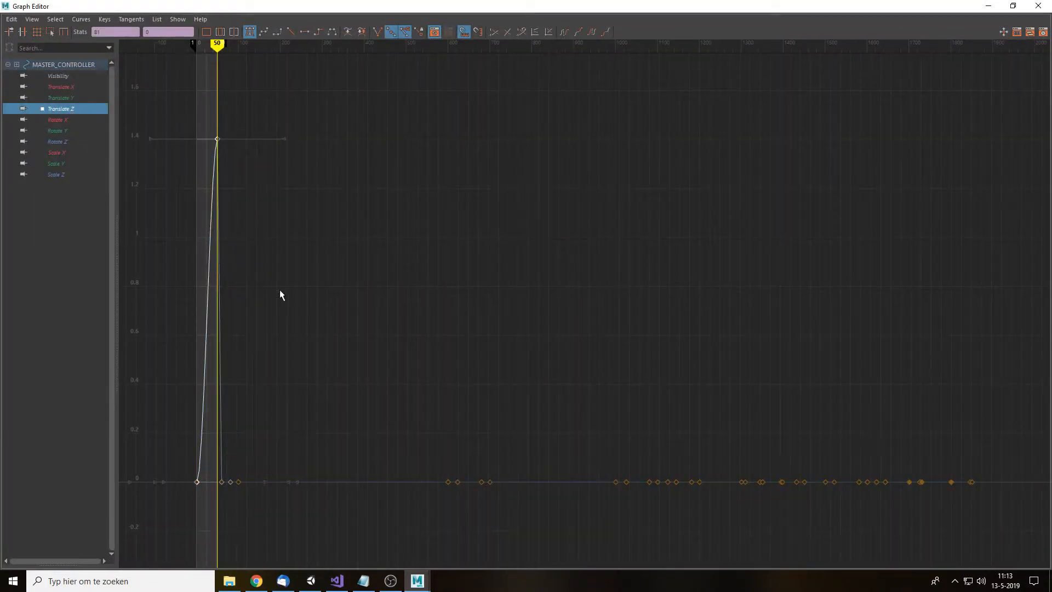
key("f")
left_click(288, 32)
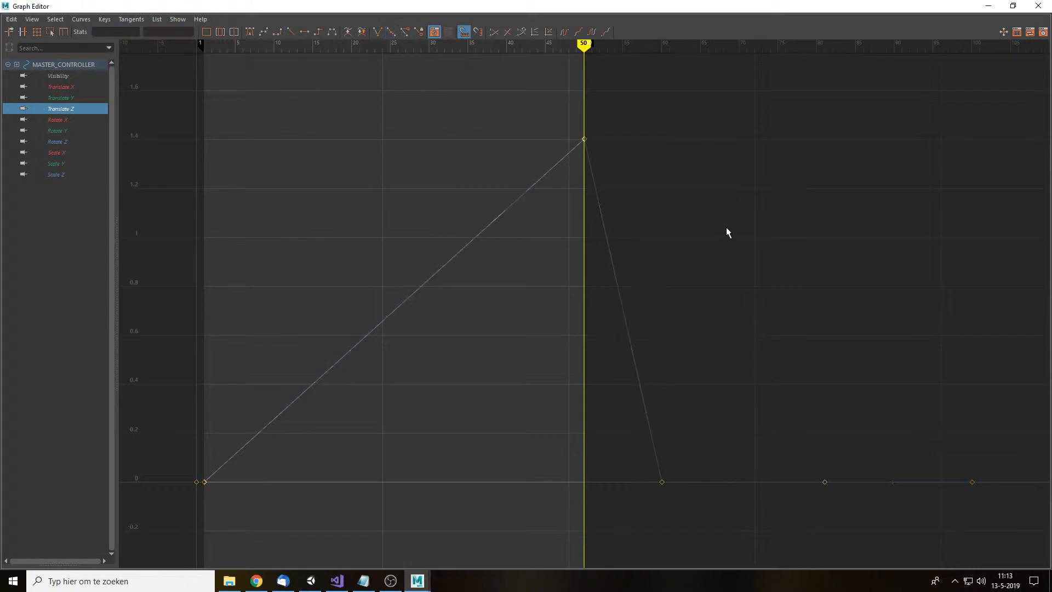
left_click(988, 7)
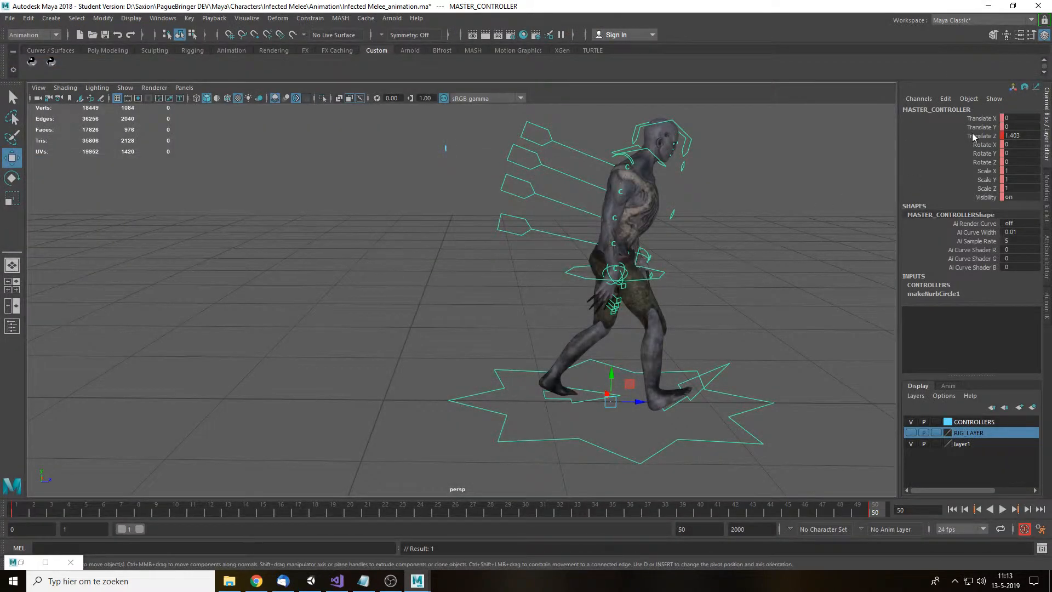
Step: Adjust the master controller's Translate Z at frame 50 and play back the forward walk to check the foot sliding
left_click(978, 136)
key("alt+v")
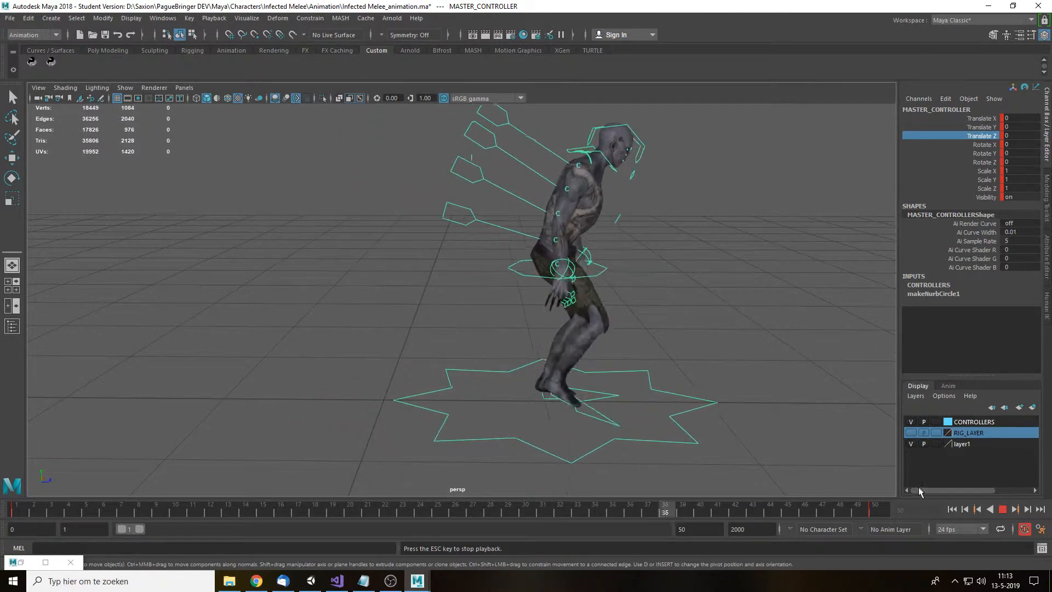
key("alt+v")
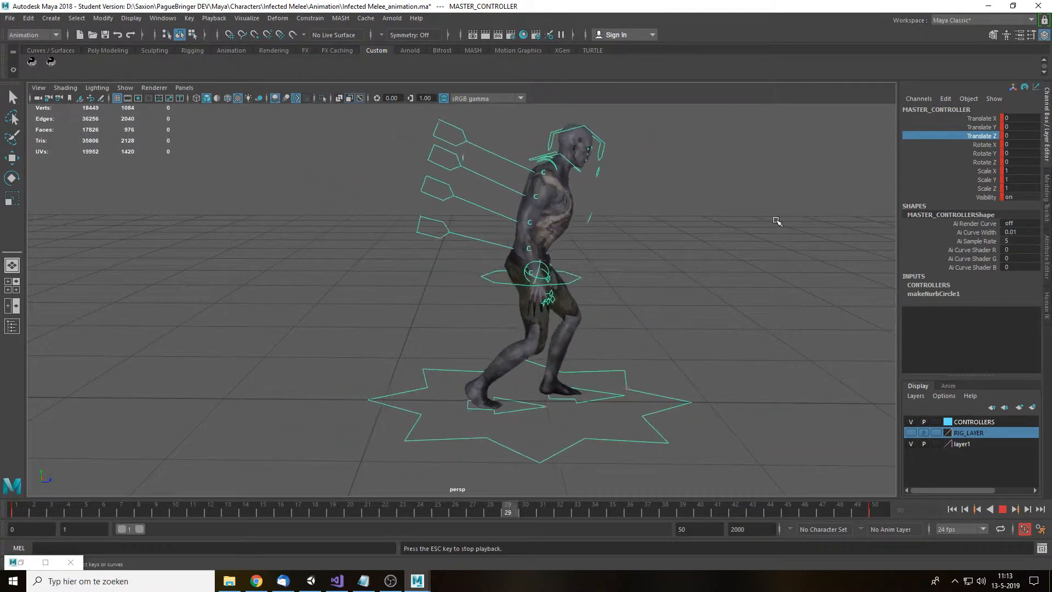
key("Escape")
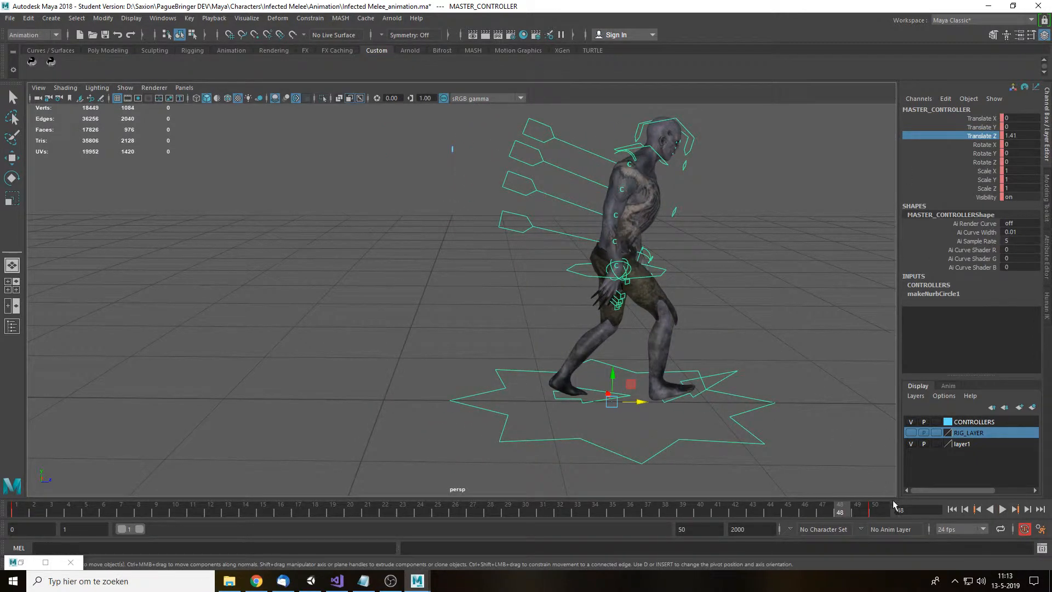
left_click(883, 507)
key("alt+v")
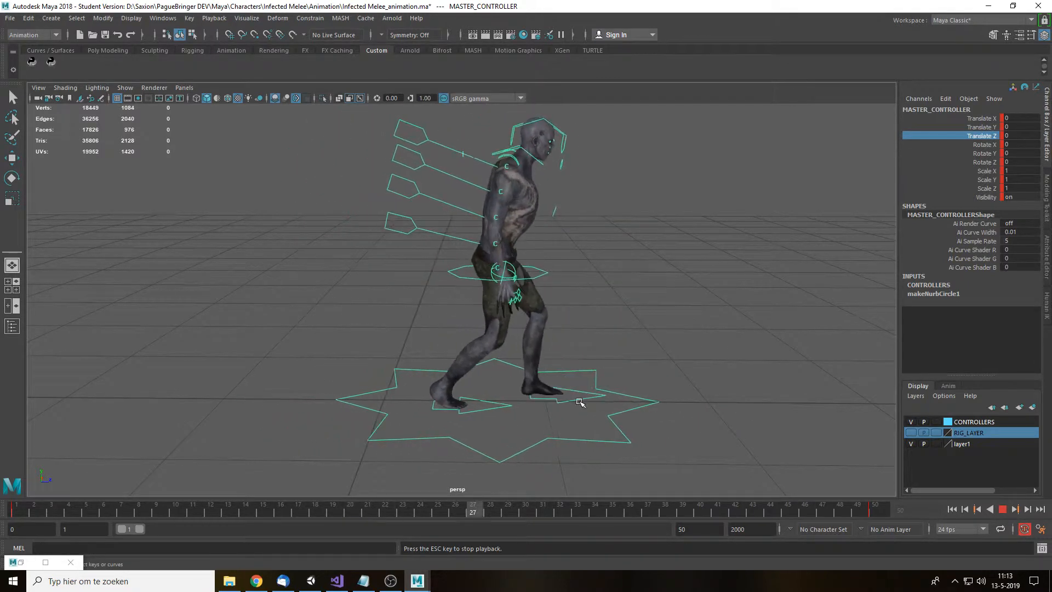
key("alt+v")
Step: Undo the master controller's forward movement and linear tangents, and clear the selection
key("ctrl+z")
key("ctrl+z")
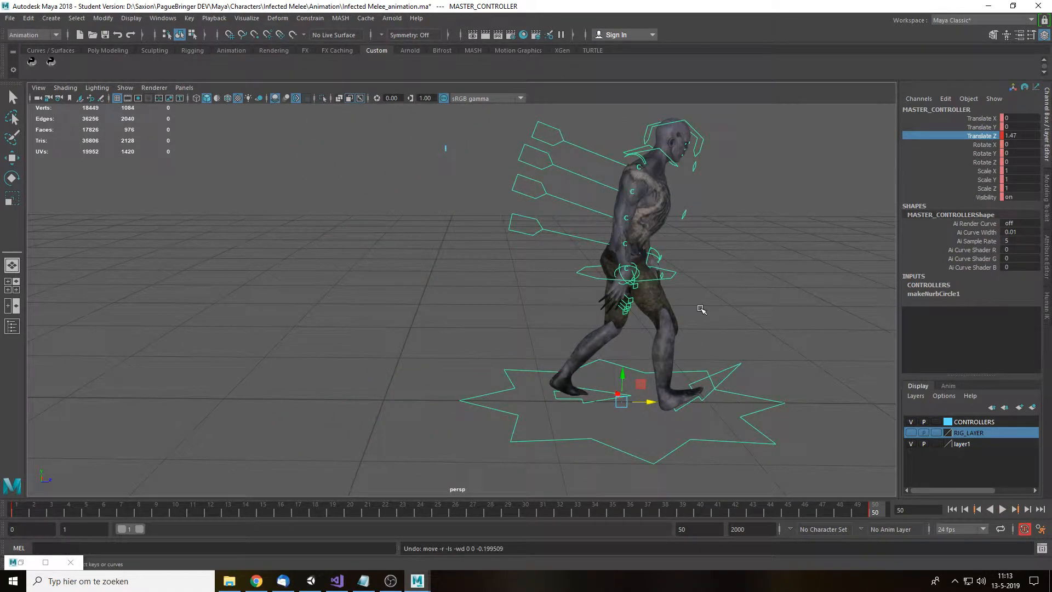
key("ctrl+z")
key("ctrl+z")
key("ctrl+z")
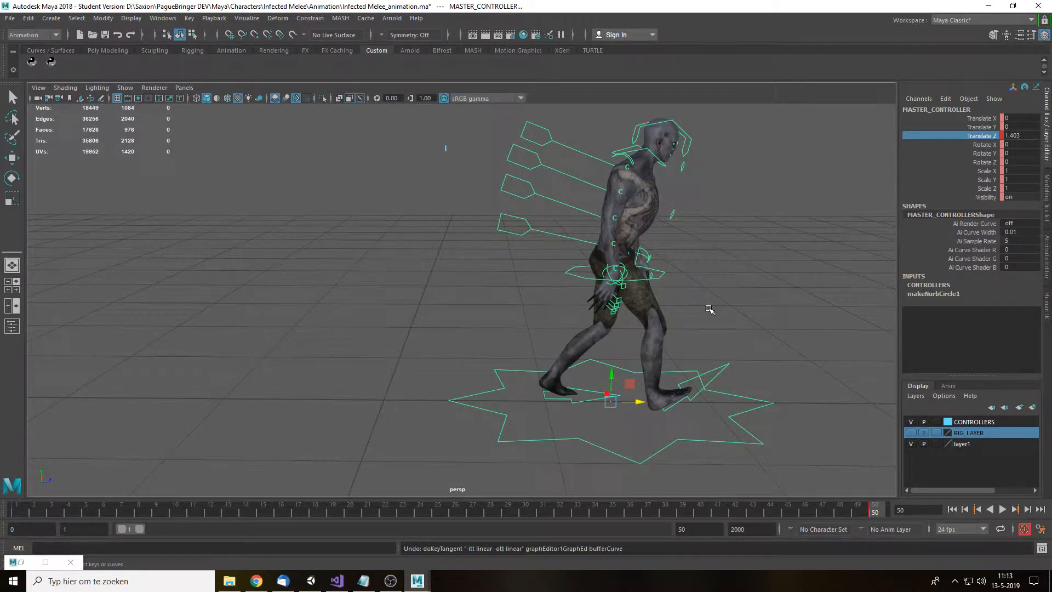
key("ctrl+z")
key("ctrl+z")
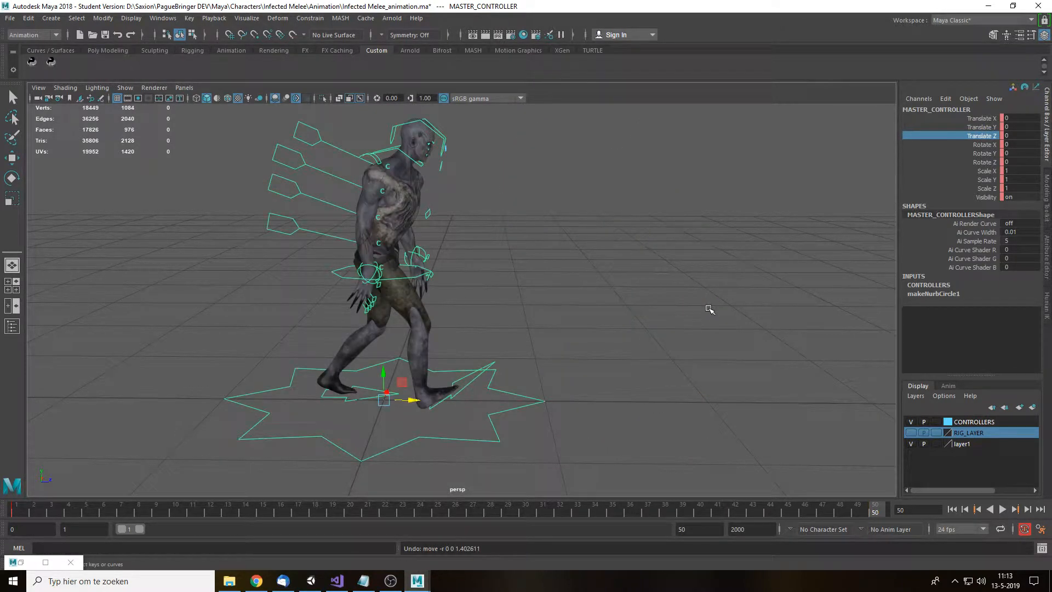
left_click(709, 310)
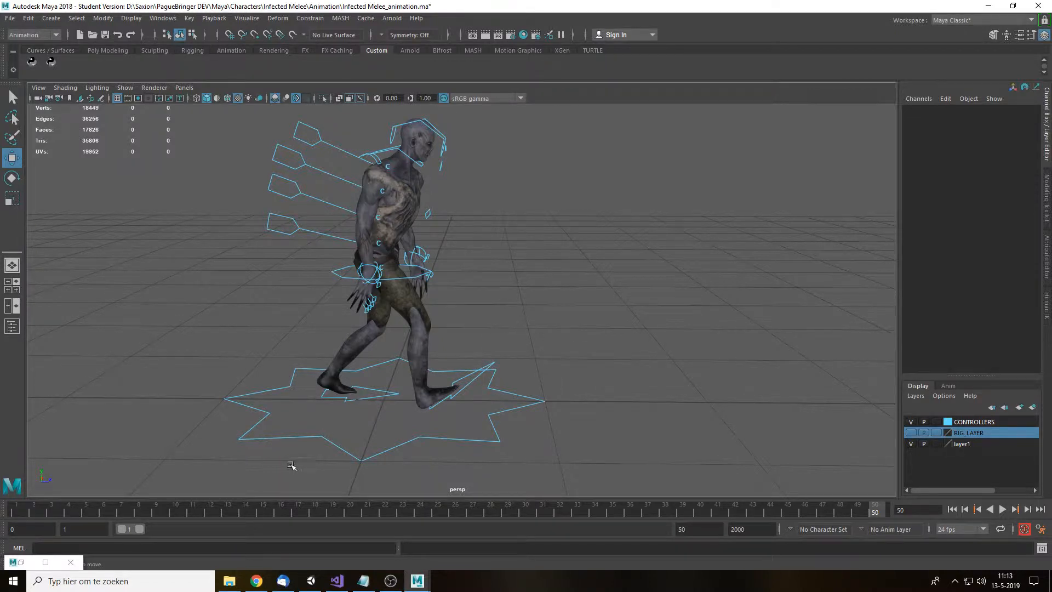
Step: Play back the walk in place, and set the playback range to start at frame 0 and end at frame 2000
key("alt+v")
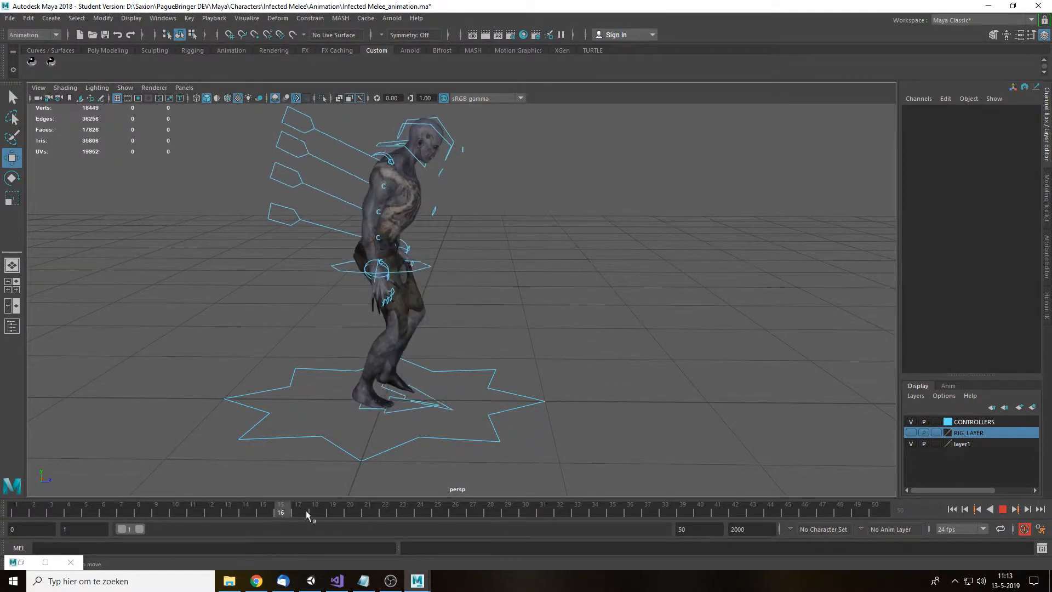
left_click(111, 510)
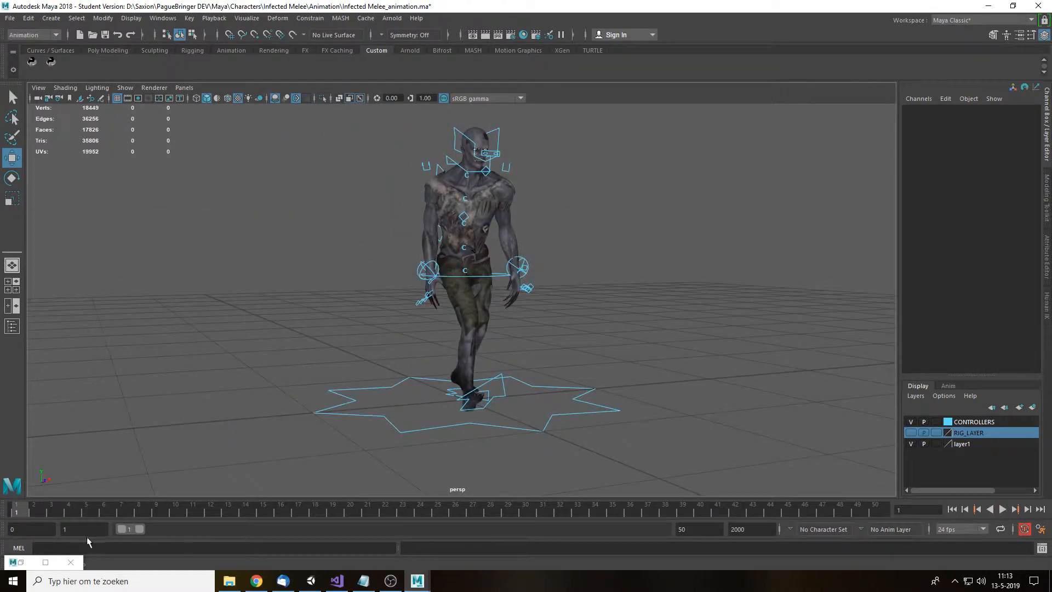
left_click(86, 534)
type("0")
key("Tab")
key("Tab")
key("shift+Tab")
type("2")
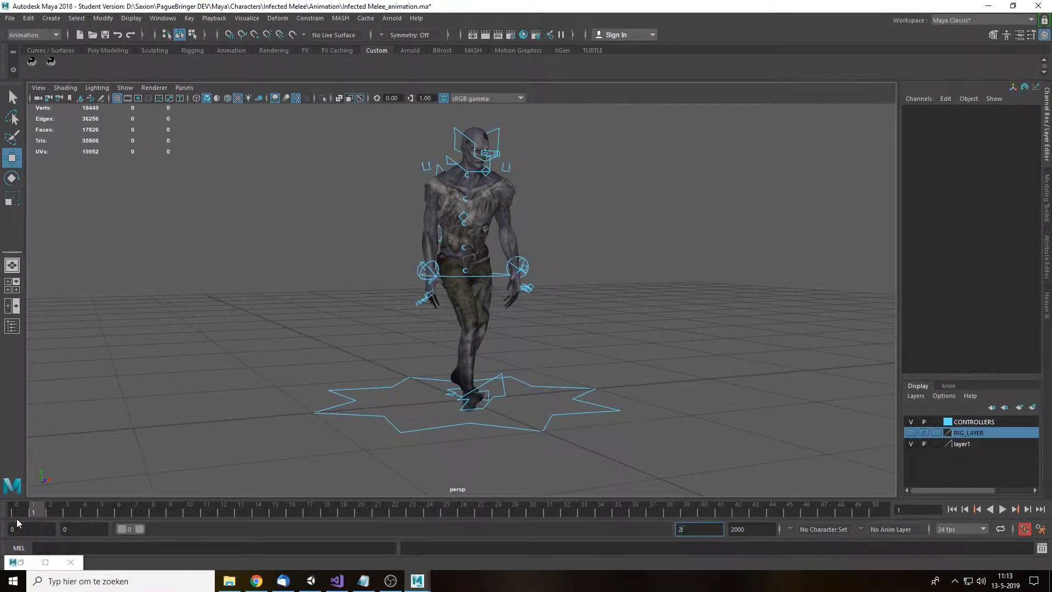
type("000")
key("Return")
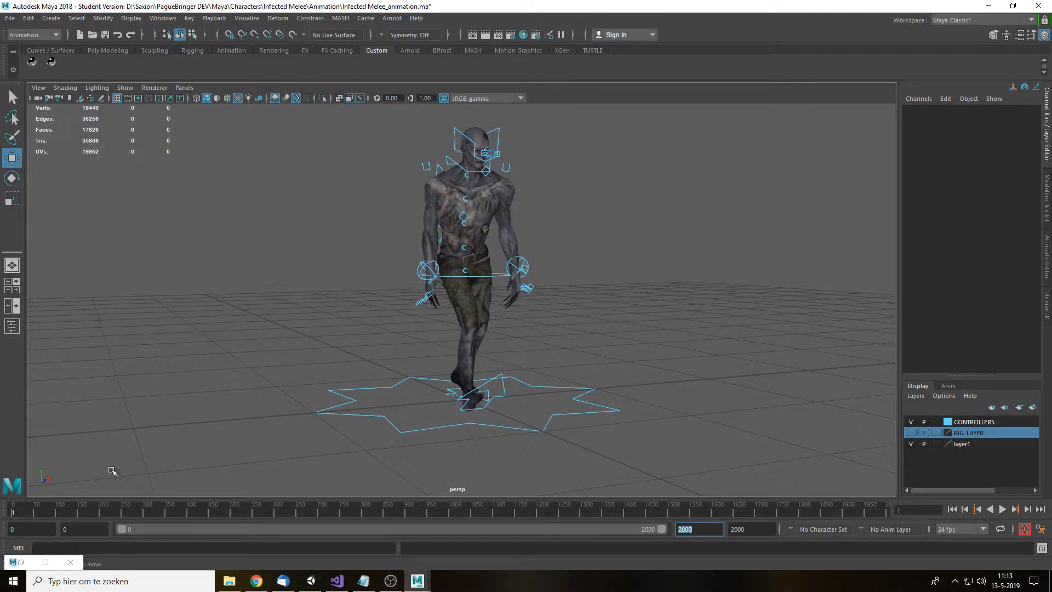
Step: Scrub the timeline from frame 0 through the character's animations and return to frame 0
left_click(11, 509)
left_click_drag(255, 355, 325, 350, "alt")
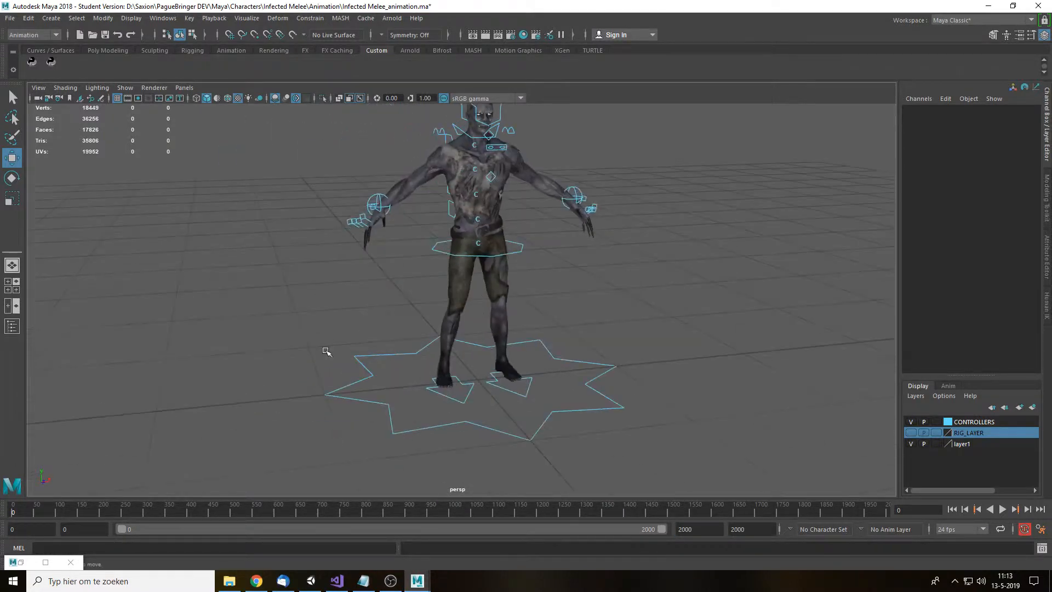
left_click_drag(22, 512, 181, 512)
left_click_drag(429, 403, 566, 356, "alt")
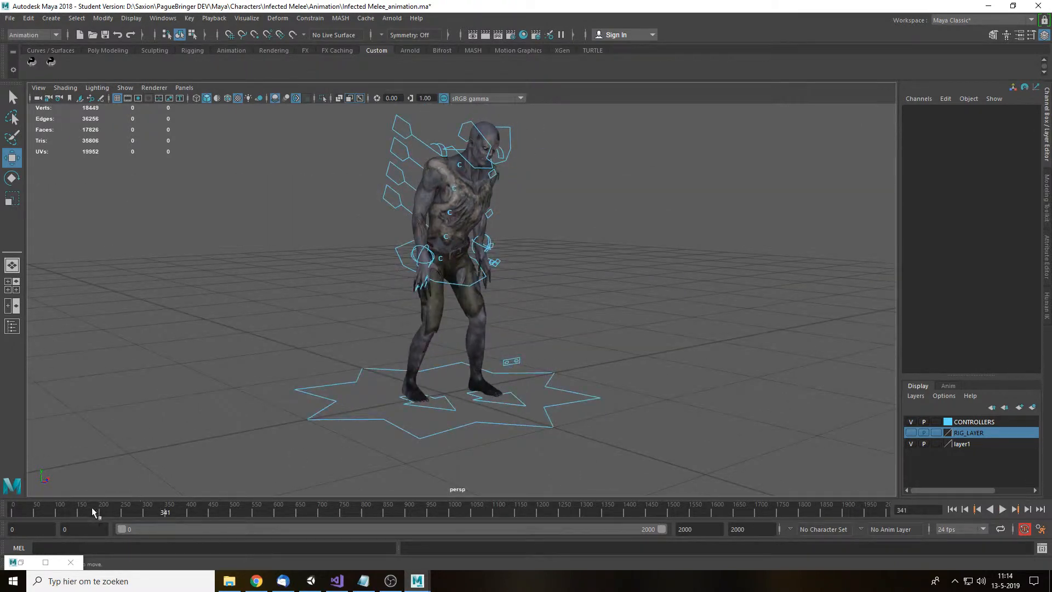
left_click_drag(92, 510, 11, 511)
scroll(555, 368, "down", 2)
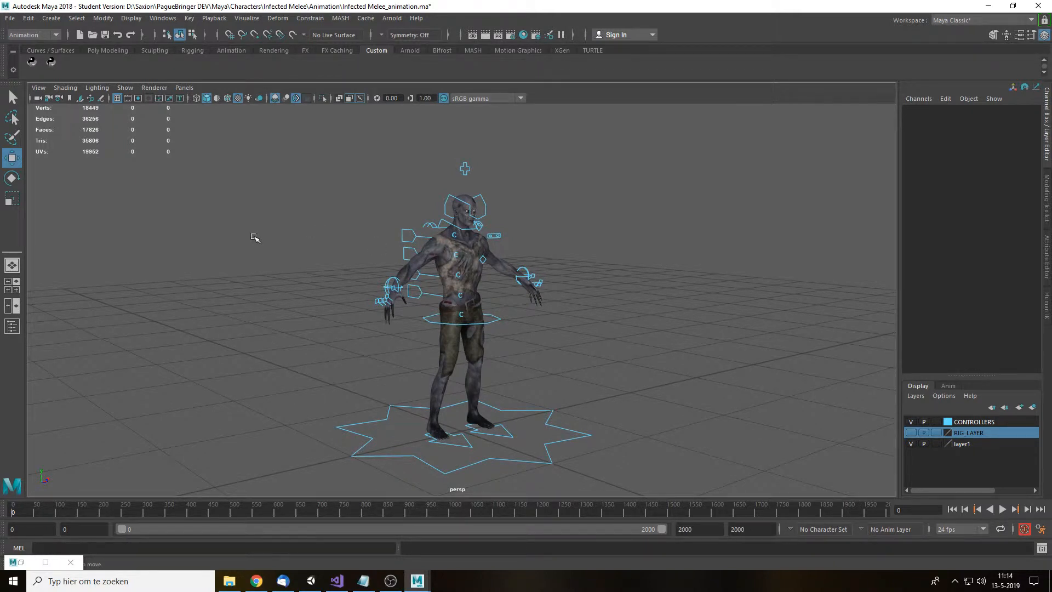
Step: Select all joints in the scene by type
left_click(80, 20)
mouse_move(137, 48)
left_click(251, 68)
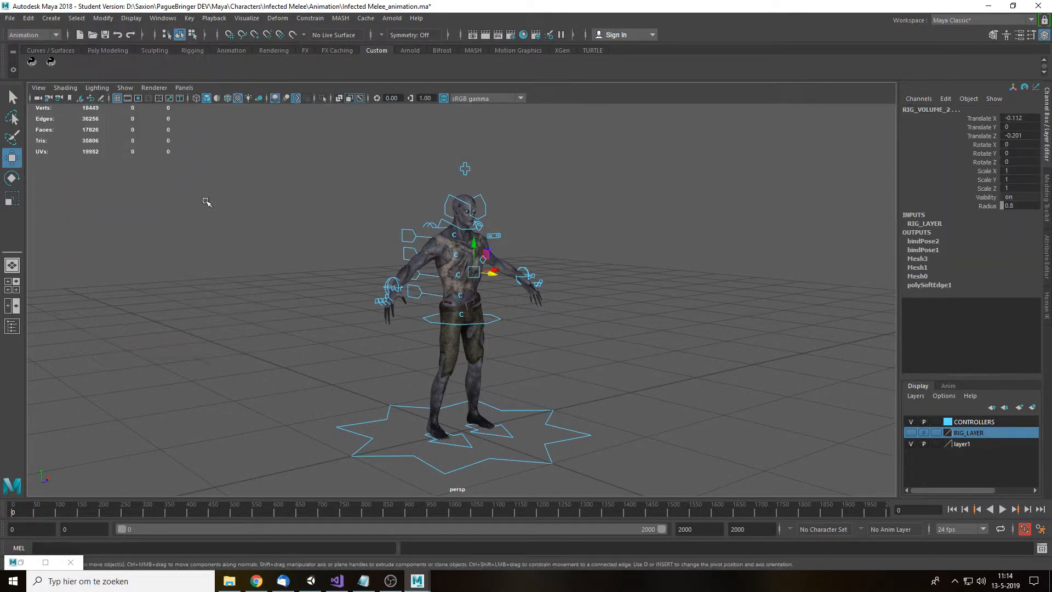
left_click(77, 18)
mouse_move(115, 48)
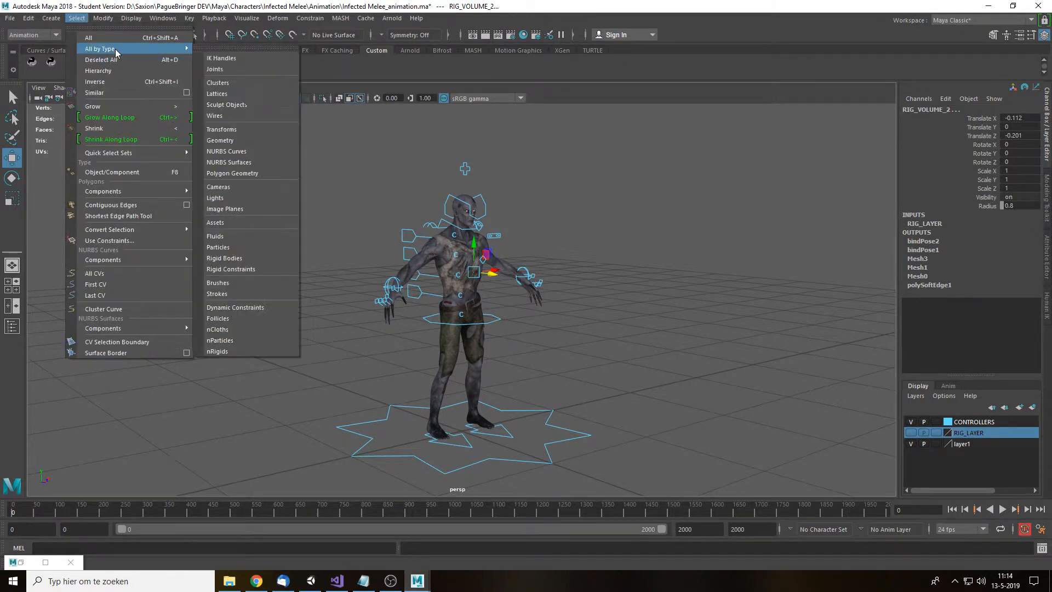
left_click(255, 68)
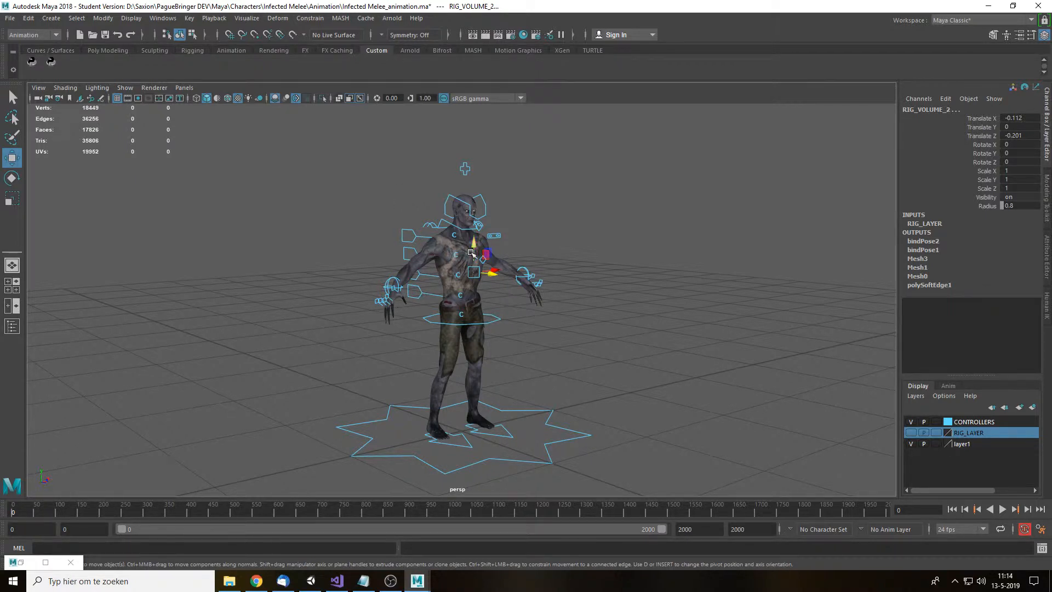
Step: Look up the Bake Animation command without running it
scroll(463, 253, "down", 3)
scroll(459, 258, "up", 2)
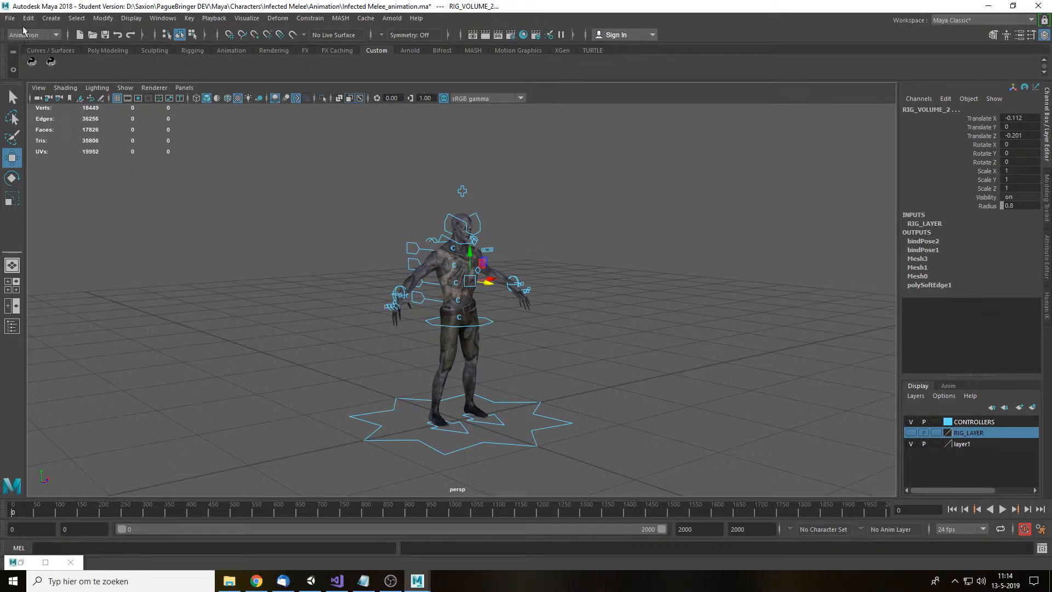
left_click(189, 19)
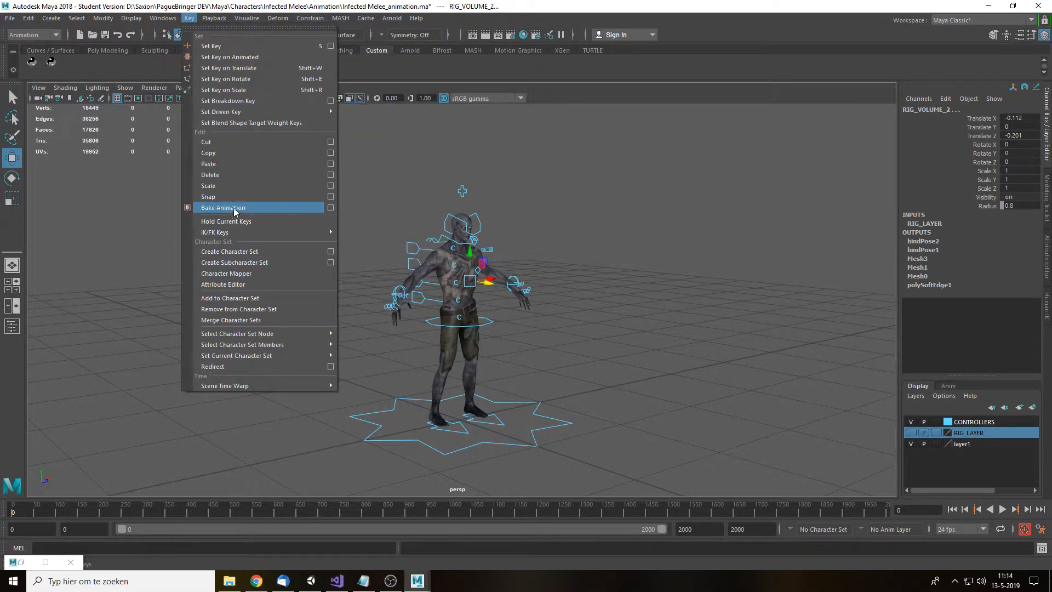
left_click(602, 1)
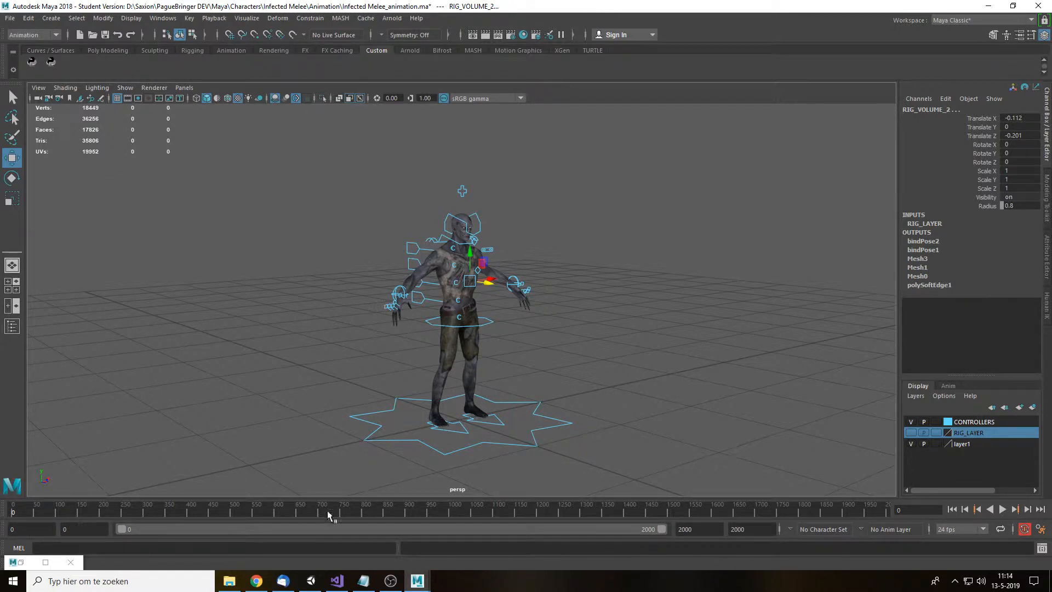
scroll(596, 338, "up", 3)
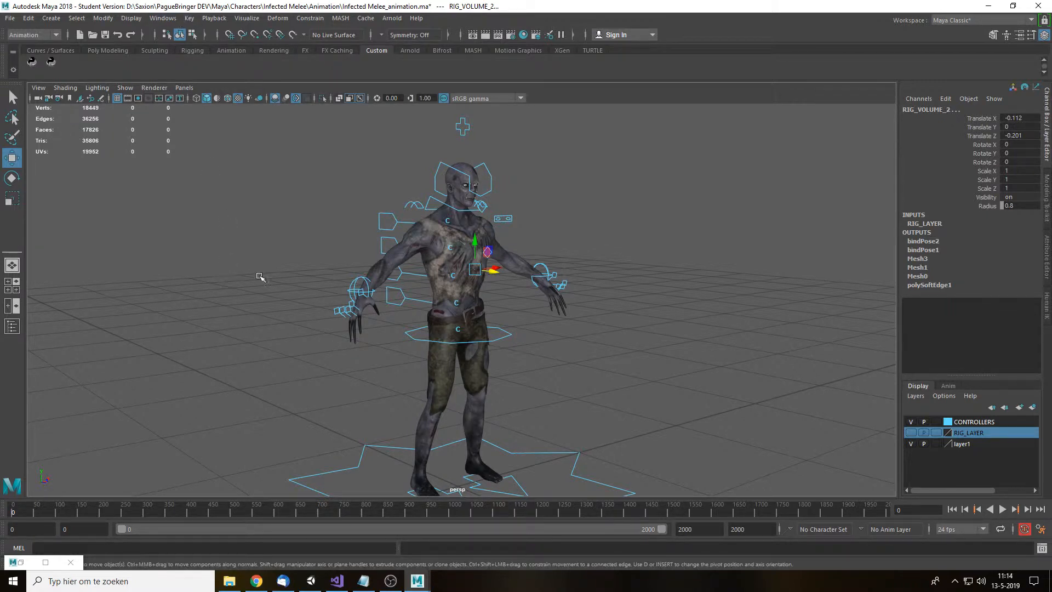
scroll(367, 282, "down", 5)
left_click_drag(487, 308, 456, 322, "alt")
scroll(456, 323, "up", 4)
scroll(457, 322, "up", 2)
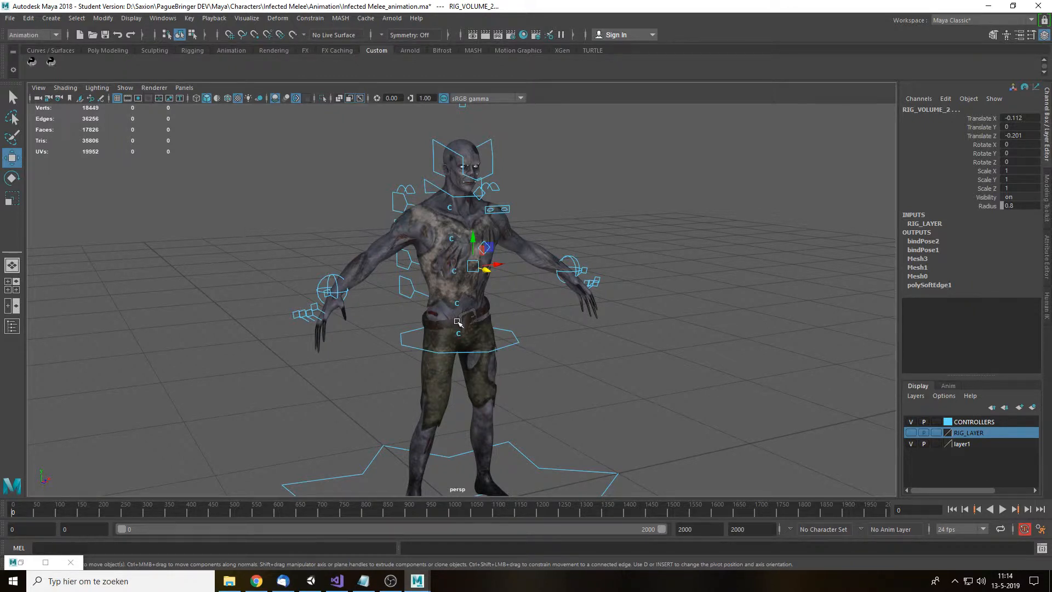
scroll(570, 313, "down", 4)
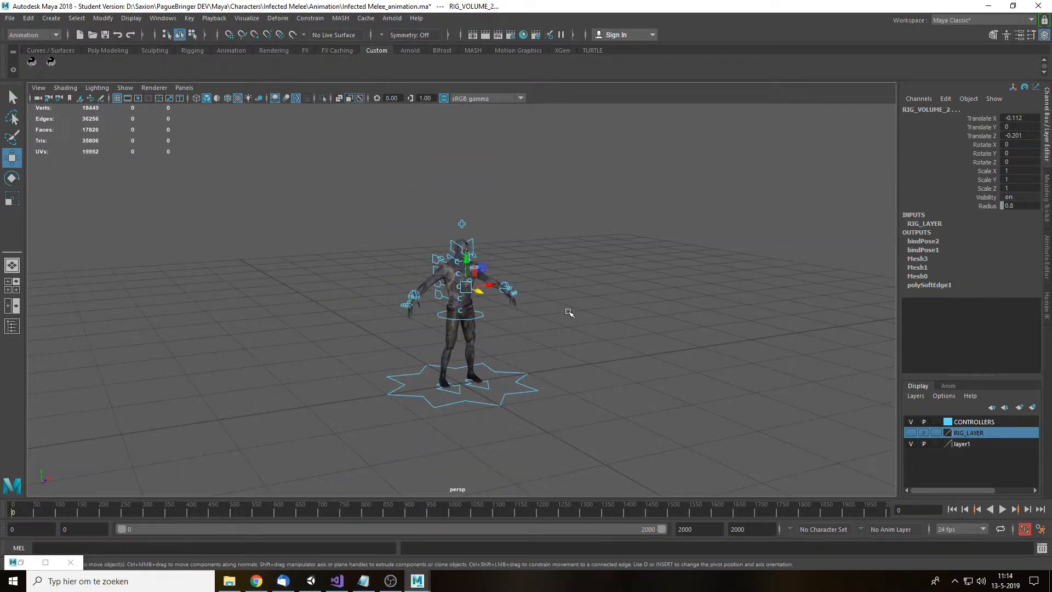
scroll(570, 313, "up", 3)
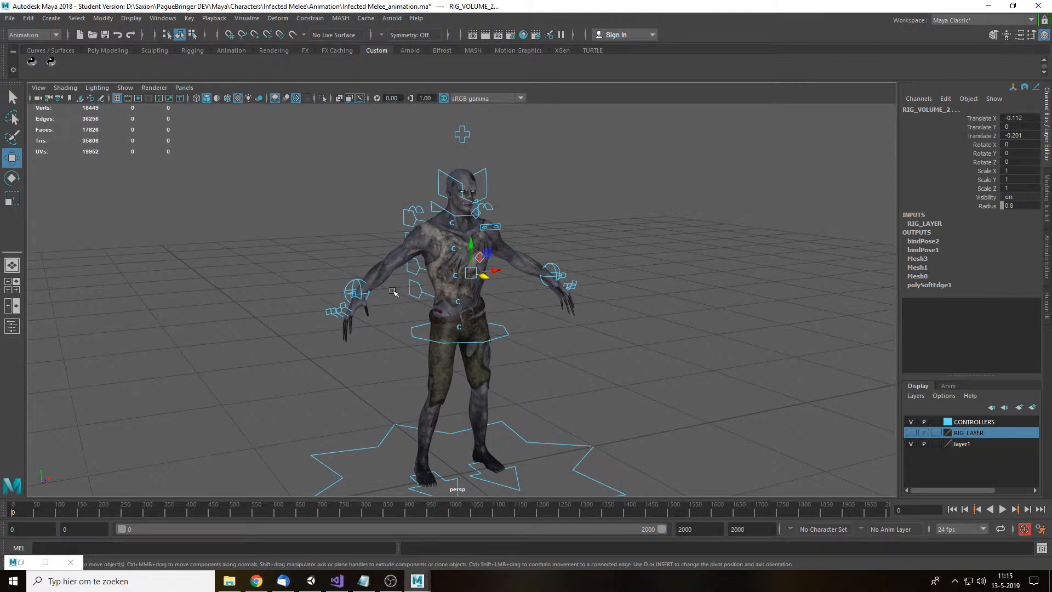
Step: Add the Clothing, Teeth and Body meshes to the selected joints using the Outliner
left_click_drag(423, 291, 531, 294, "alt")
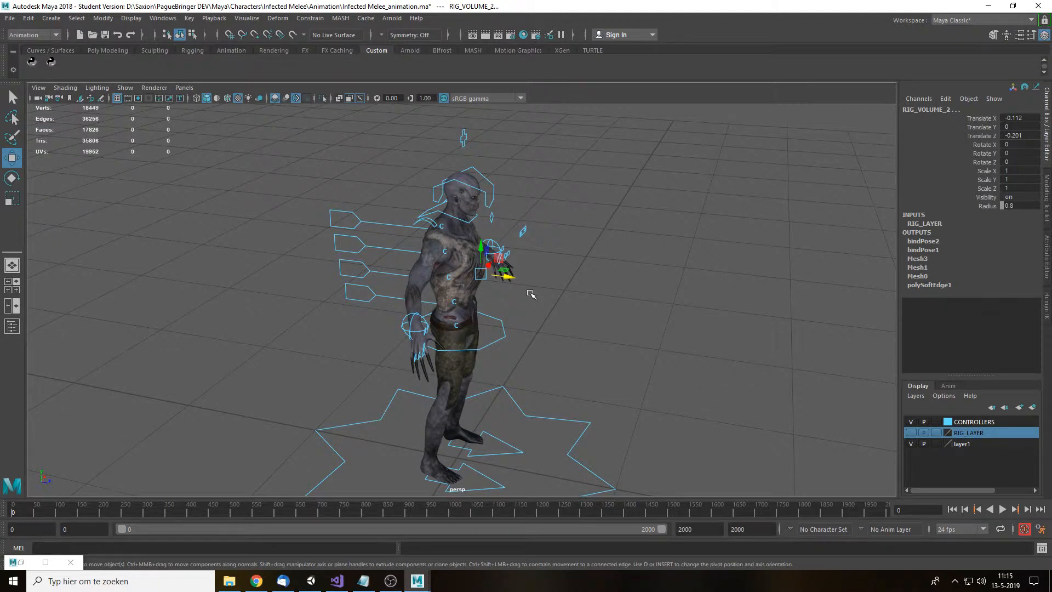
left_click_drag(556, 275, 436, 247, "alt")
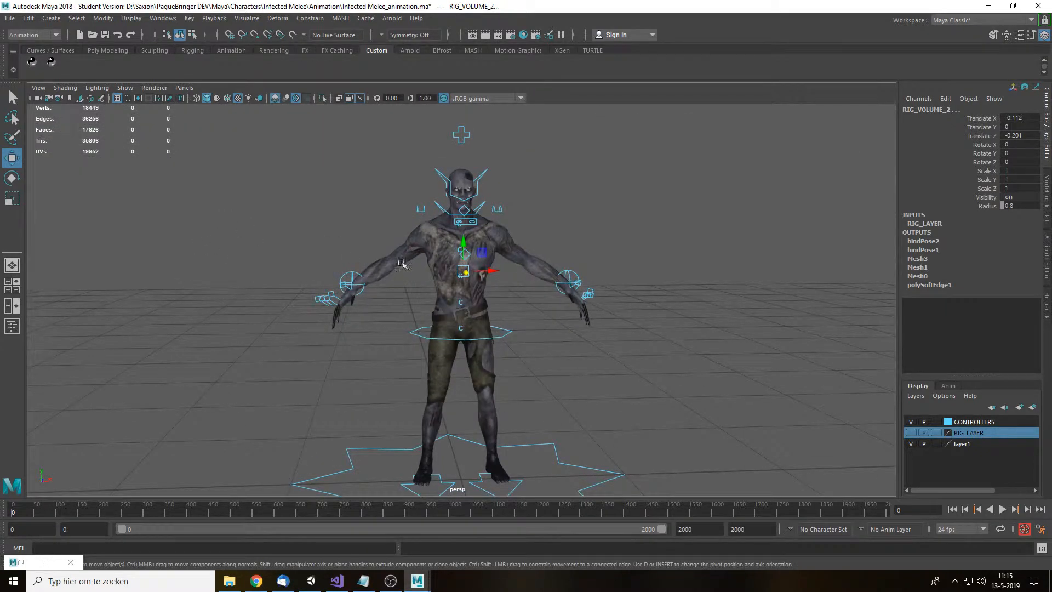
left_click(162, 18)
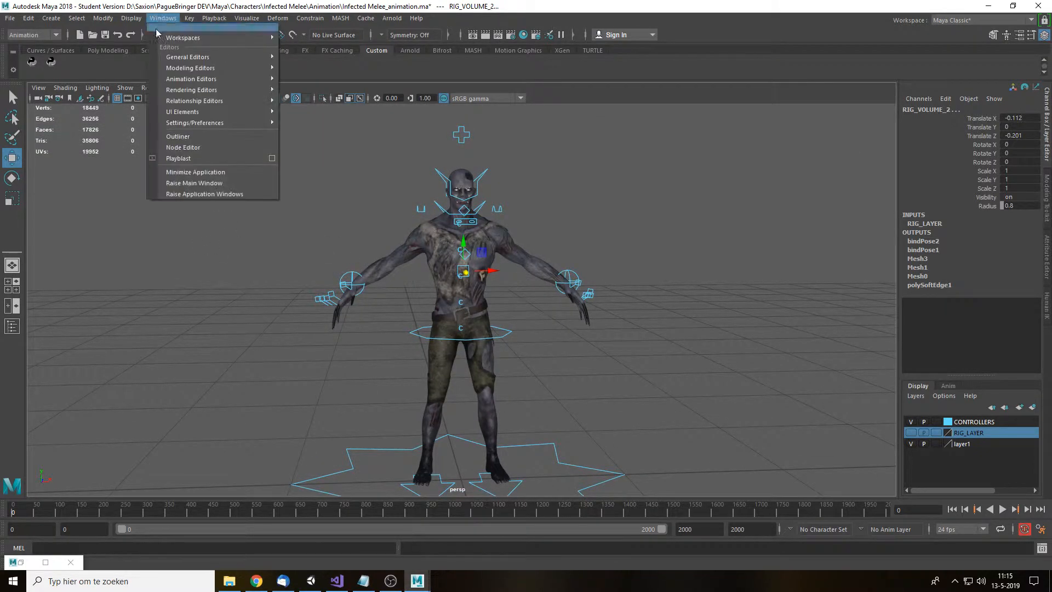
left_click(180, 137)
left_click_drag(98, 173, 94, 157)
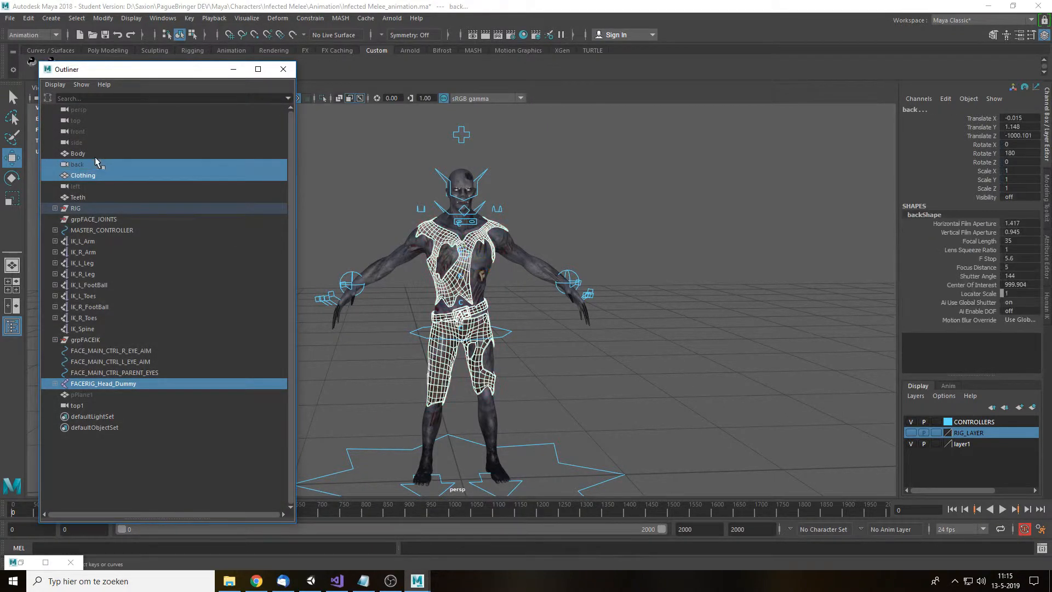
left_click(101, 197, "ctrl")
scroll(519, 284, "up", 5)
scroll(519, 284, "up", 3)
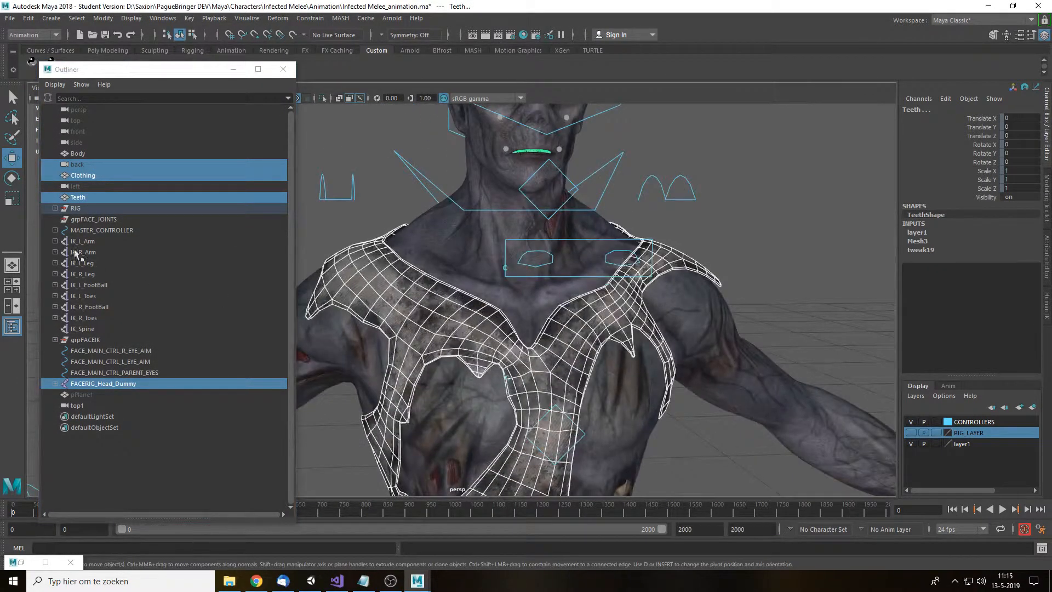
left_click(97, 154, "ctrl")
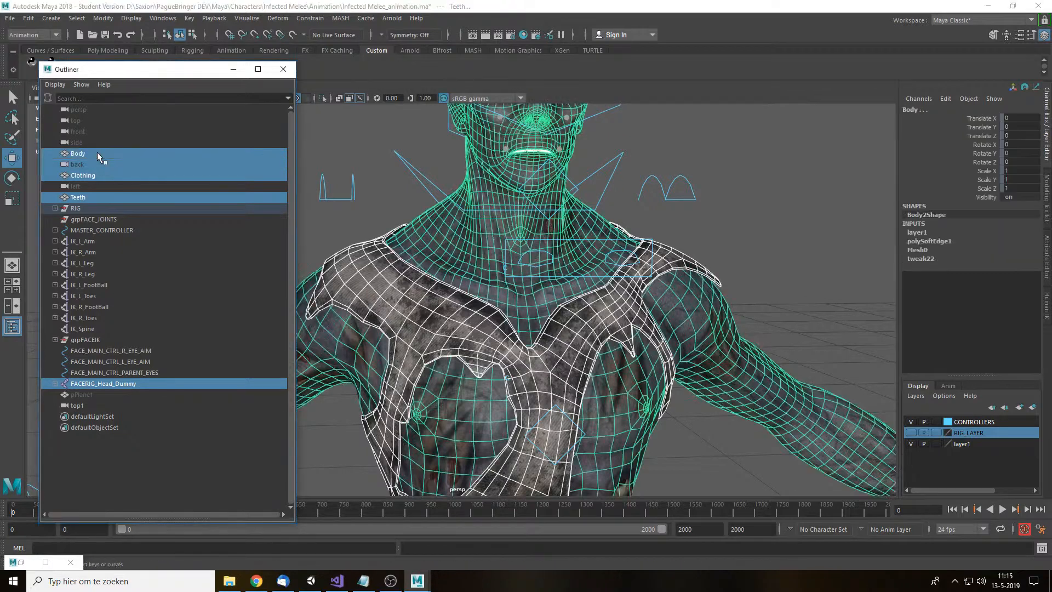
Step: Add both of the character's eye meshes to the selection
scroll(519, 218, "up", 5)
scroll(529, 235, "down", 2)
scroll(529, 235, "down", 5)
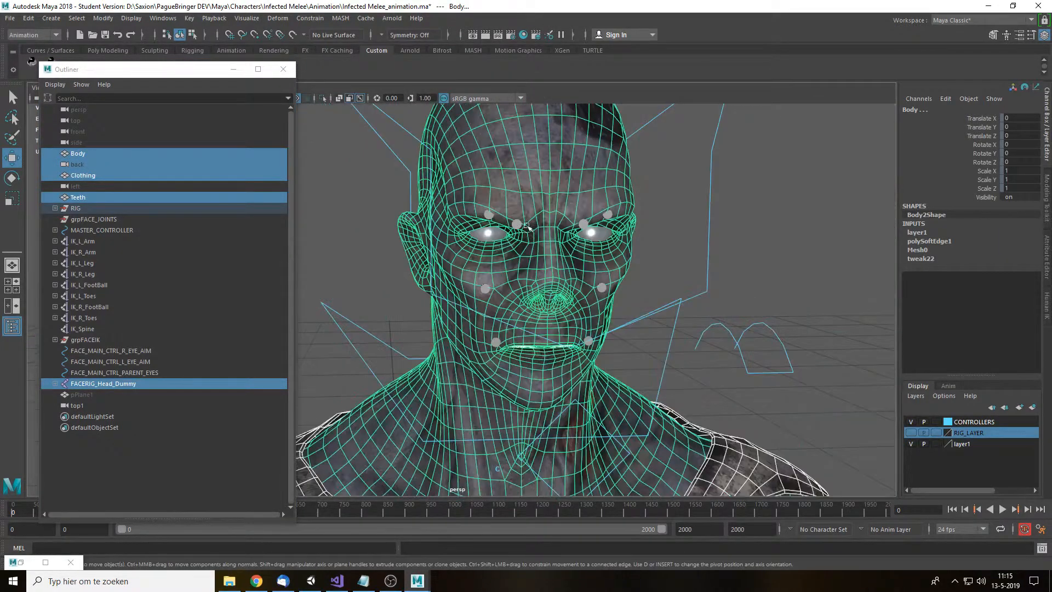
key("q")
left_click(587, 234)
left_click(489, 233, "shift")
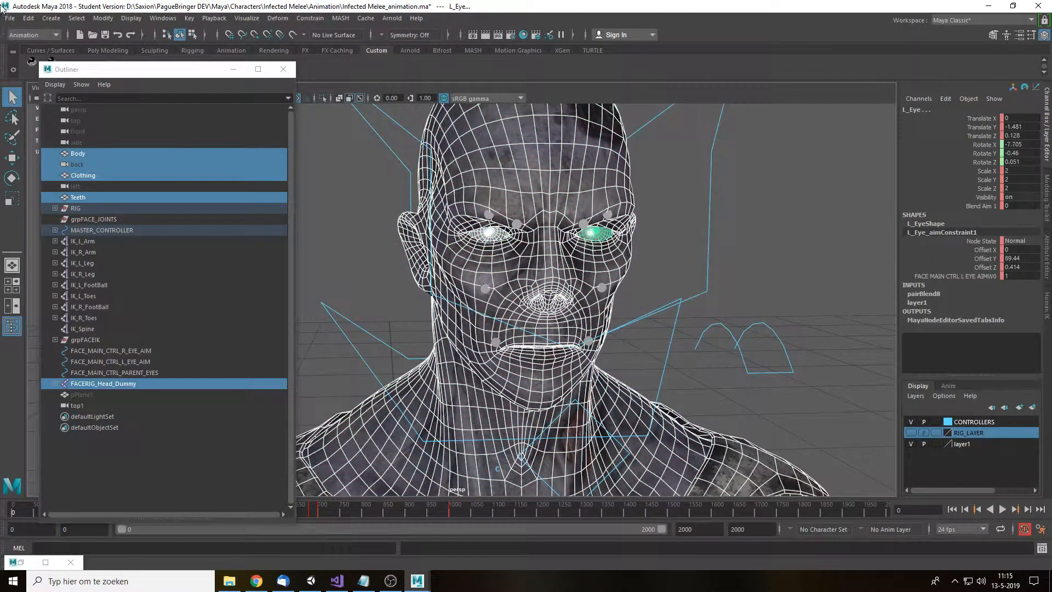
Step: Review the FBX options for exporting the selection, from geometry and bake animation to deformed models, constraints, embedded media and units, without exporting
left_click(10, 18)
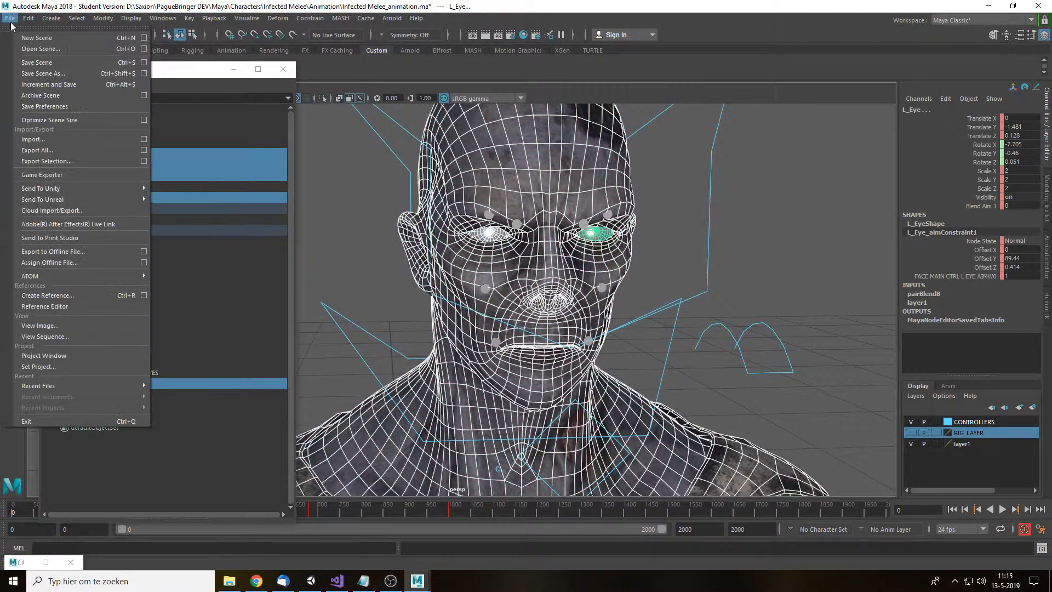
left_click(68, 162)
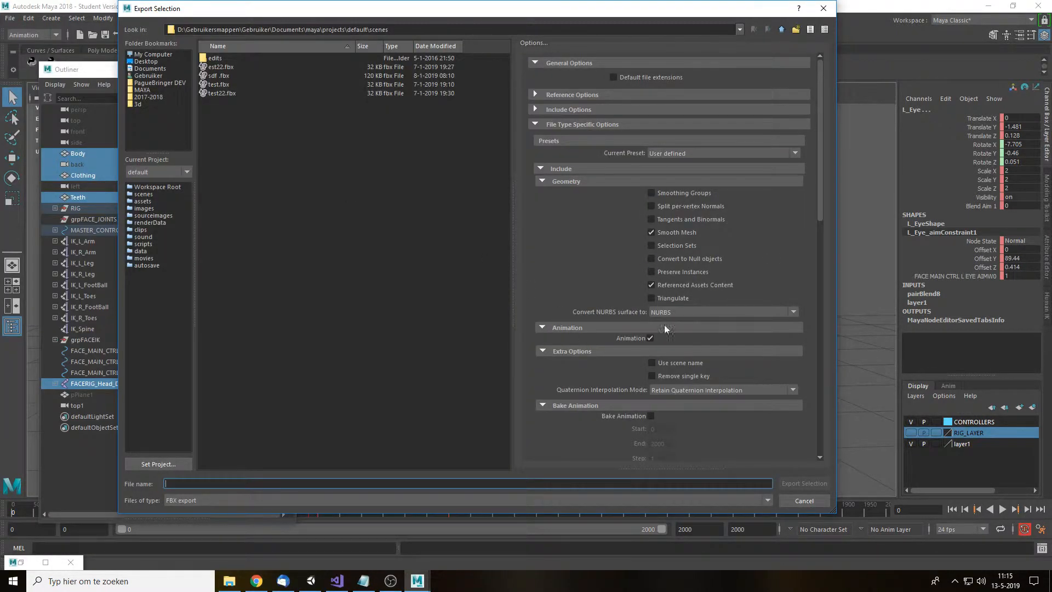
scroll(708, 261, "down", 3)
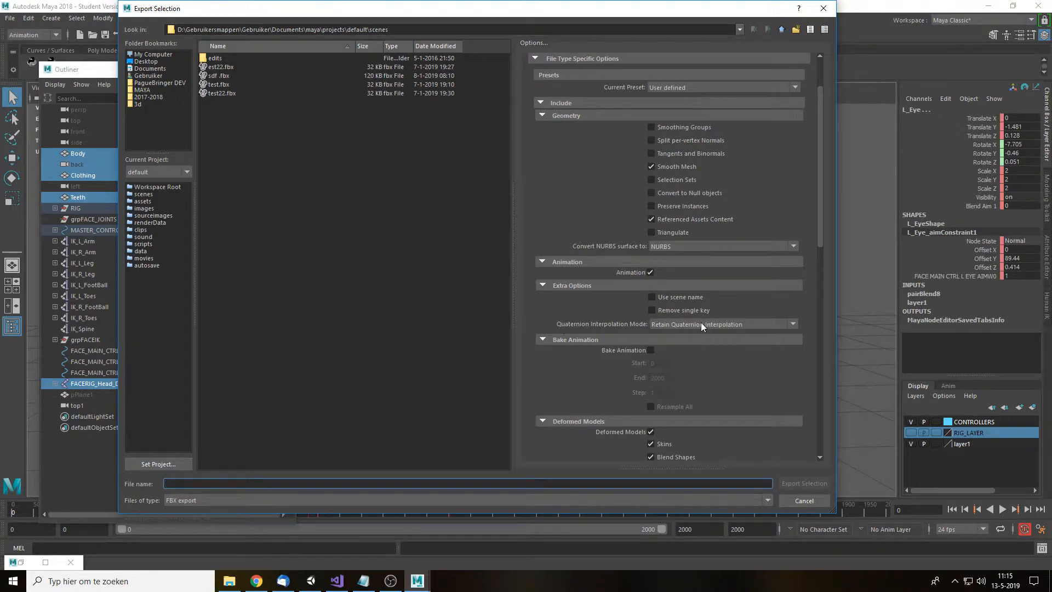
scroll(716, 287, "down", 2)
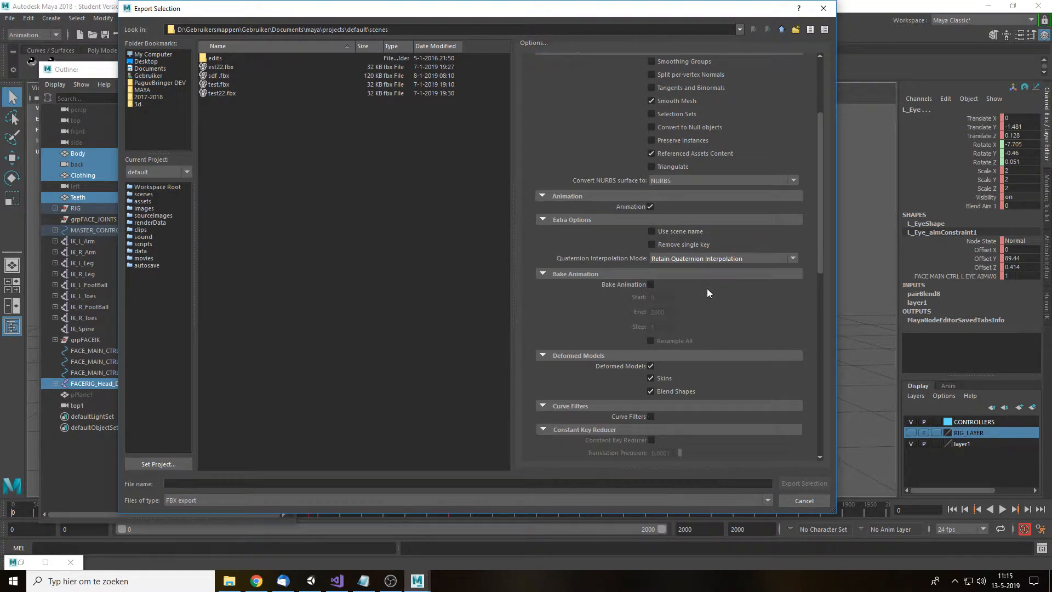
scroll(823, 382, "down", 2)
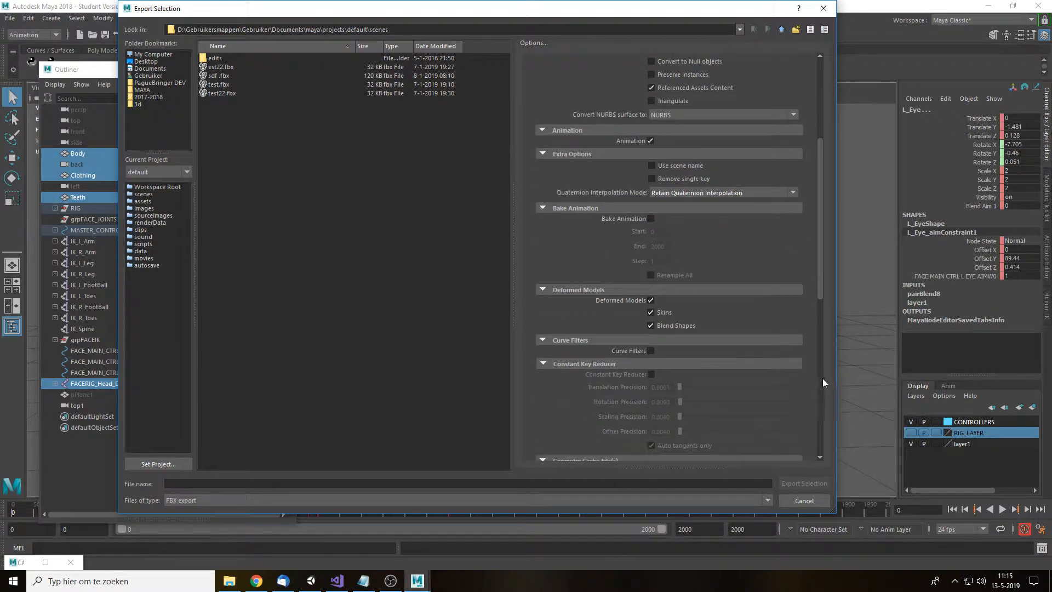
scroll(691, 267, "down", 4)
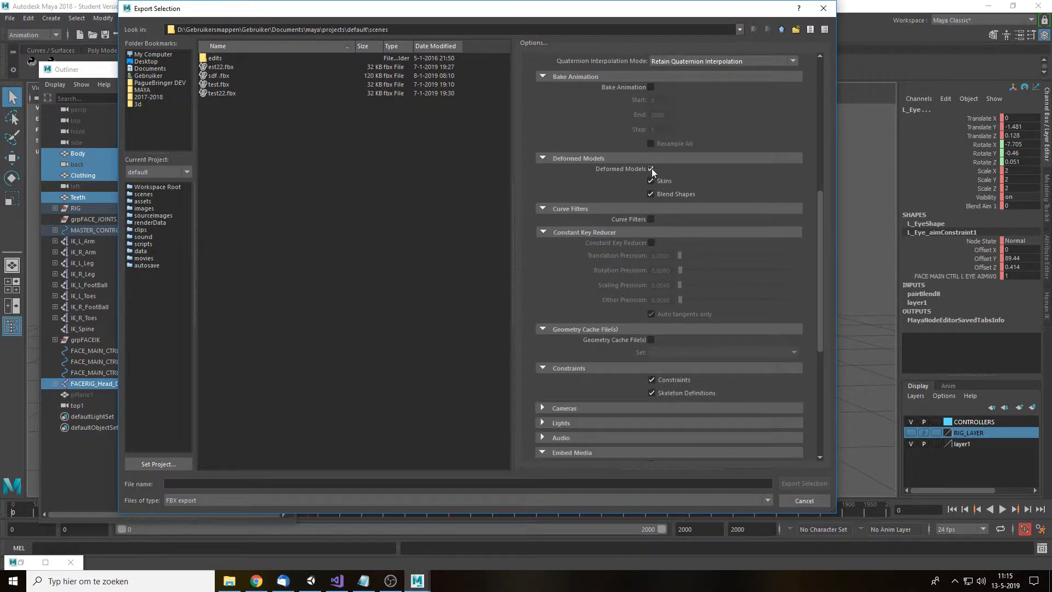
scroll(669, 254, "down", 4)
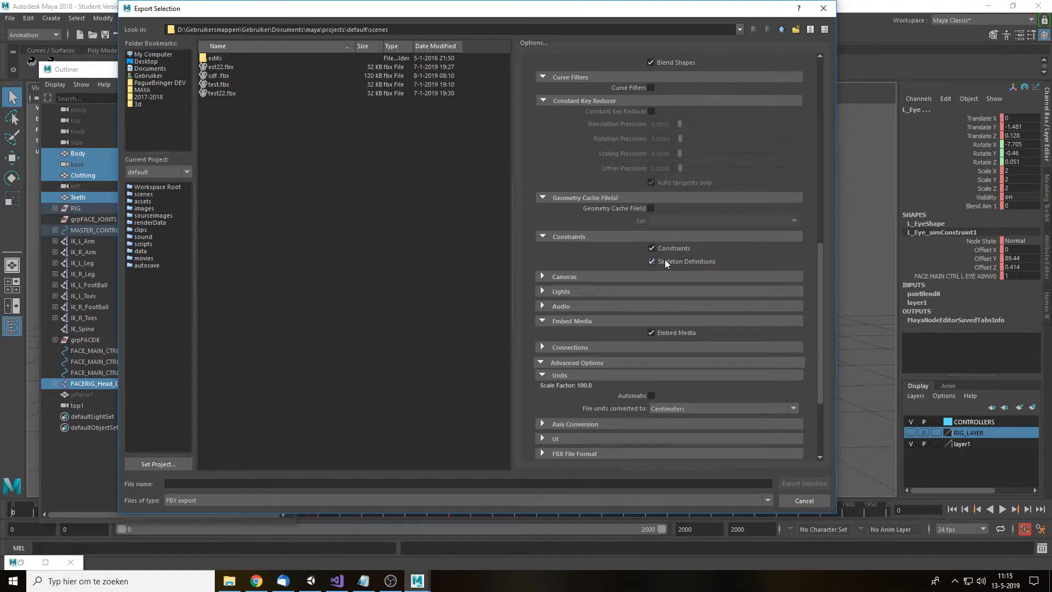
scroll(662, 286, "down", 1)
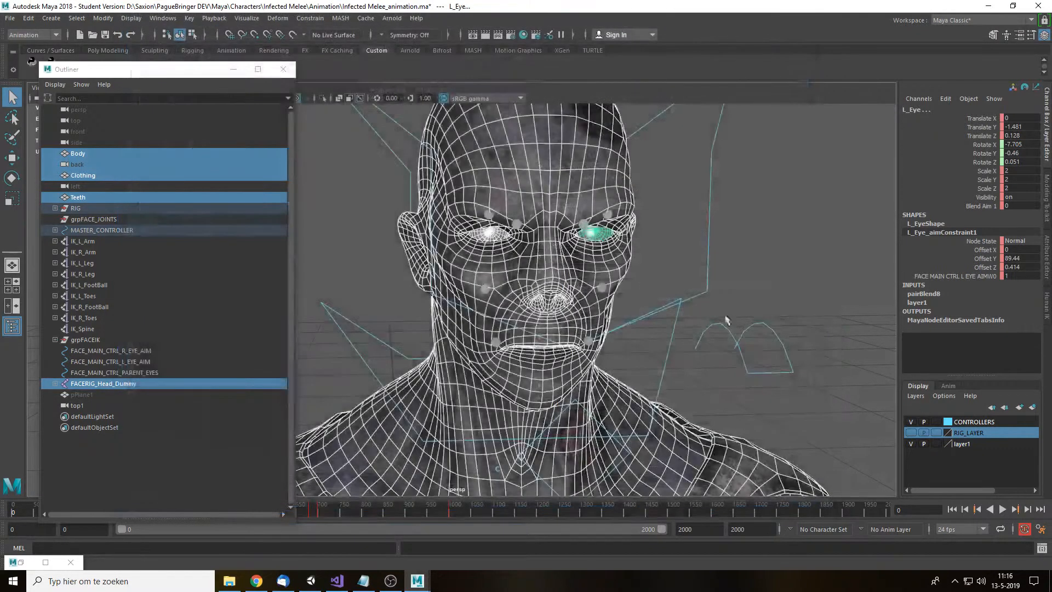
Step: Deselect everything and close the program without saving the changes to the scene
left_click(784, 240)
key("f")
scroll(527, 293, "up", 4)
left_click_drag(527, 293, 646, 285, "alt")
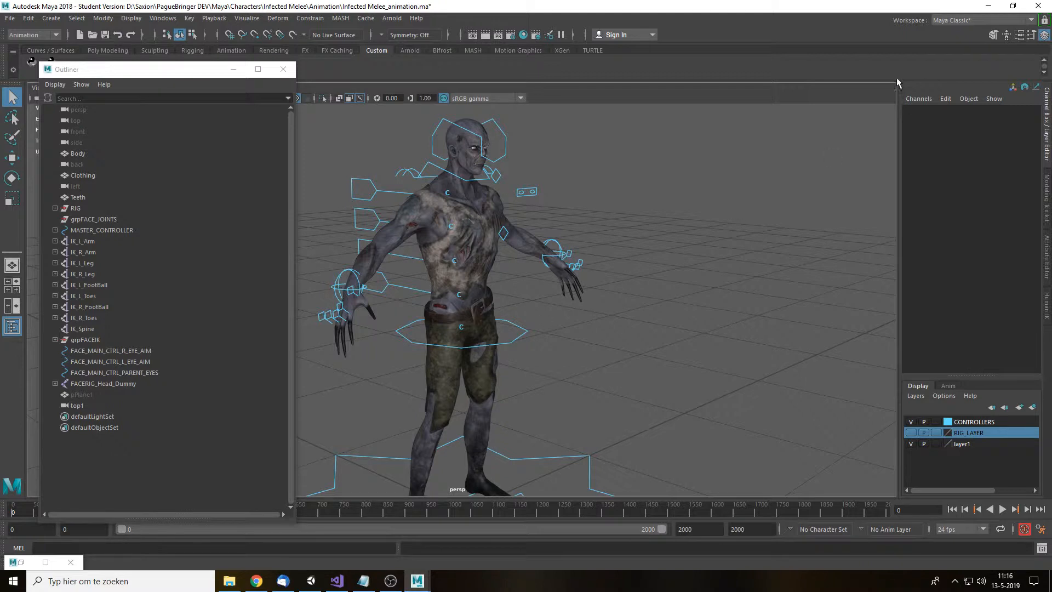
left_click(1038, 6)
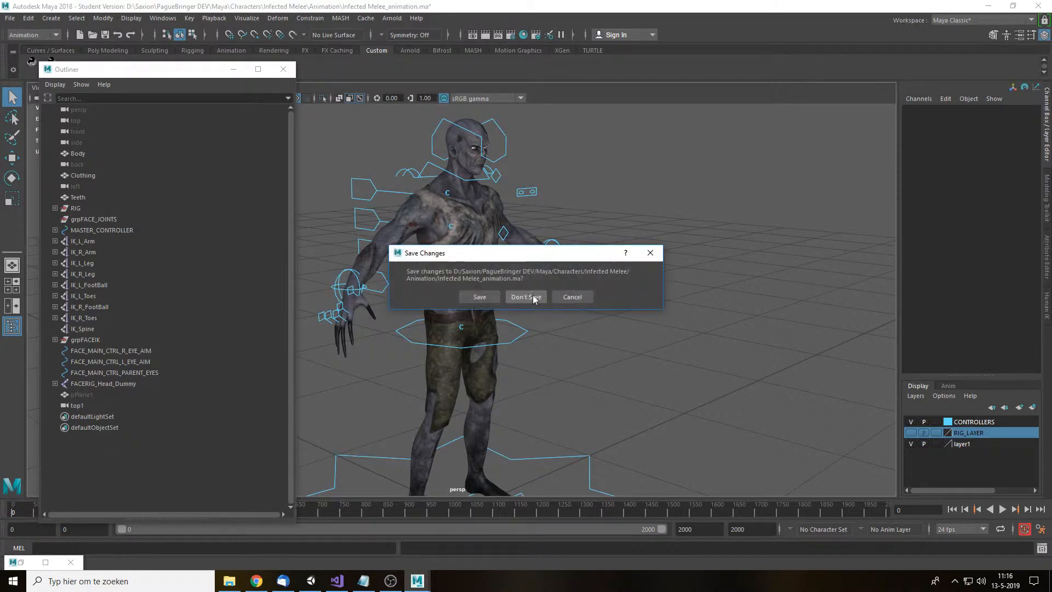
key("Escape")
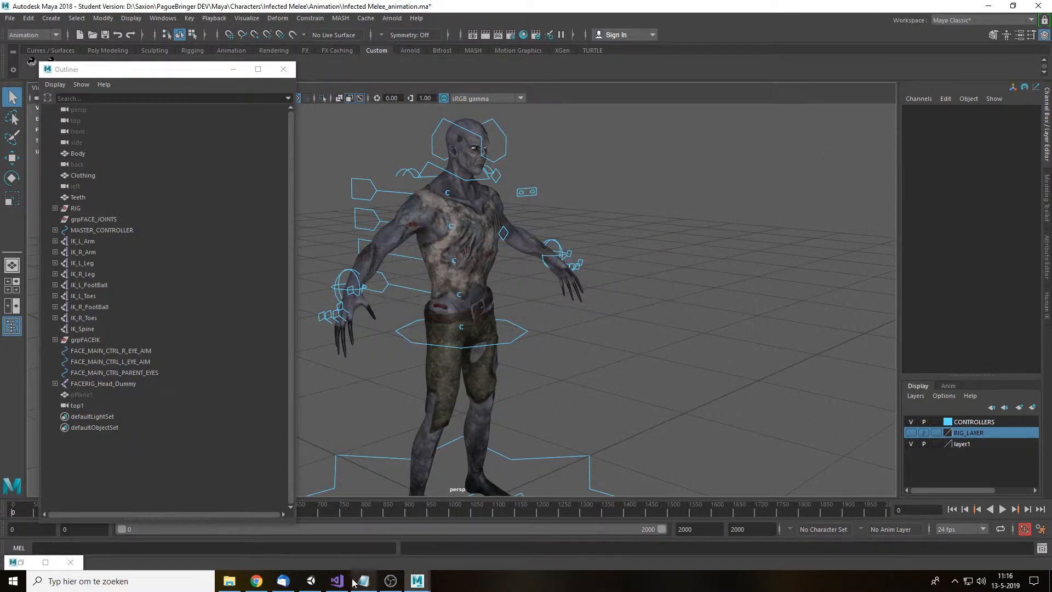
Step: Switch to Unity and inspect the melee_animation_base model's Take 001 clip in the animation preview
left_click(310, 580)
left_click(349, 462)
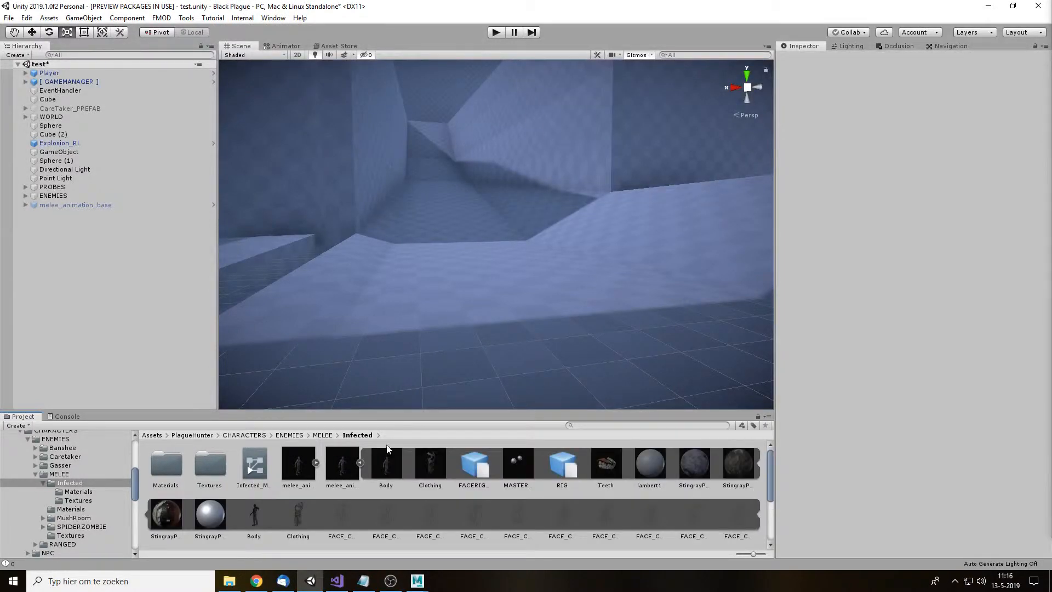
left_click(349, 462)
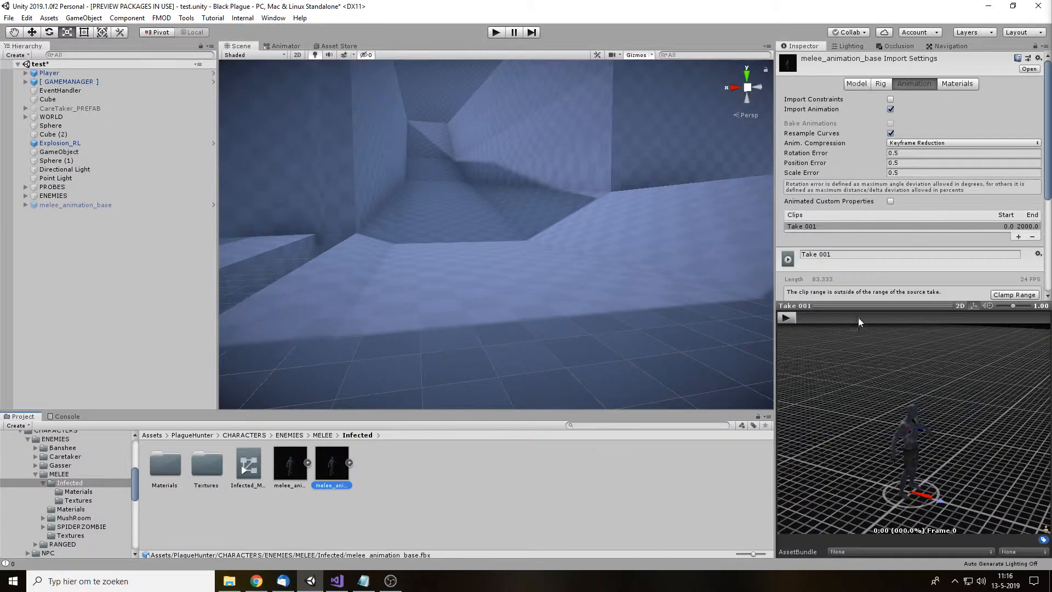
left_click_drag(827, 361, 947, 439)
scroll(946, 435, "up", 3)
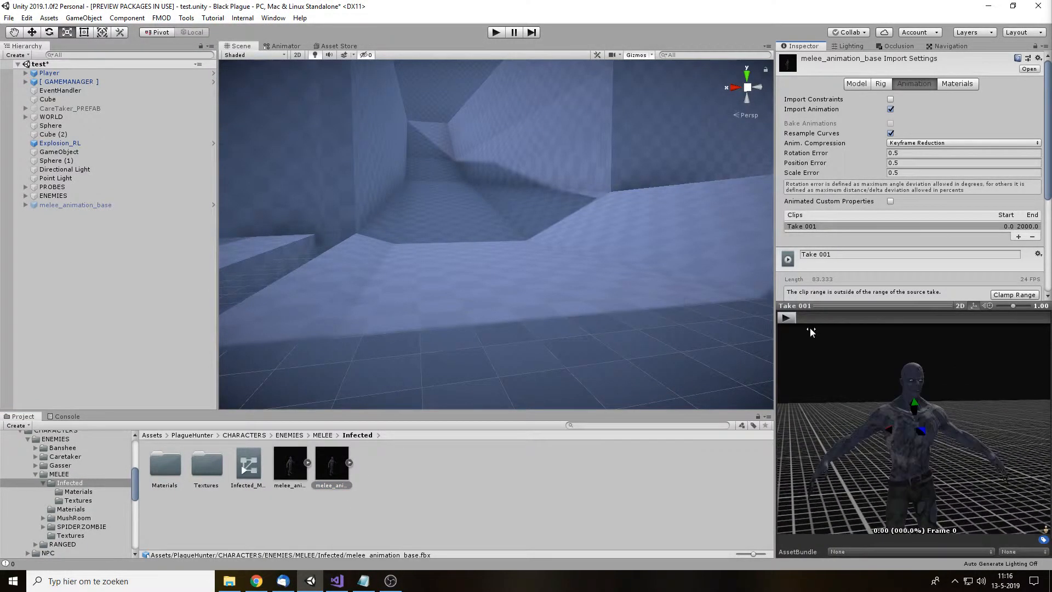
left_click_drag(804, 318, 882, 323)
left_click_drag(795, 346, 788, 371)
left_click(649, 488)
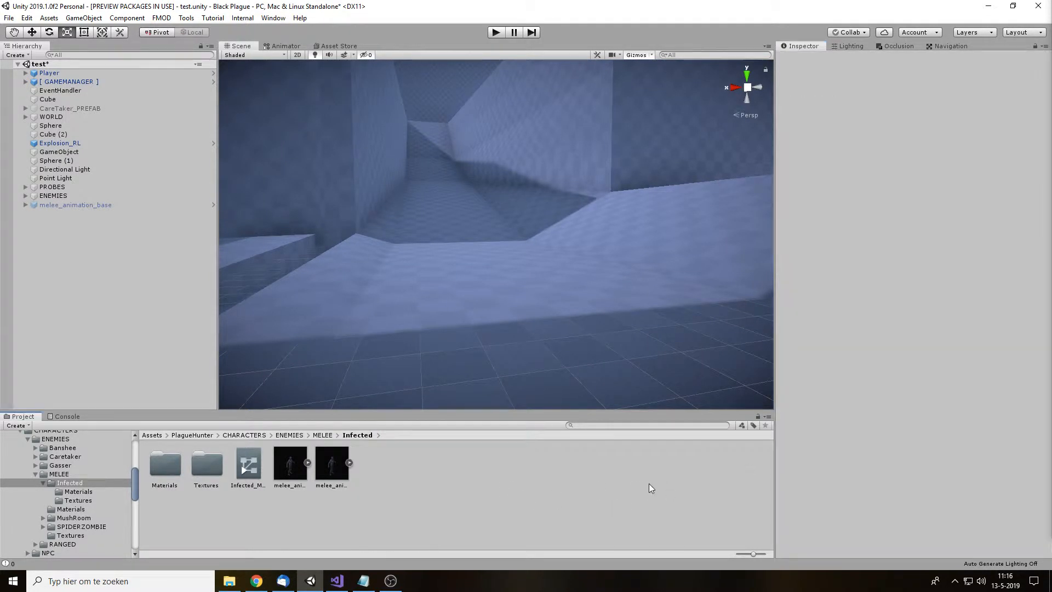
Step: Select the melee_animation_baked model and scrub its Take 001 preview to about frame 124
left_click(285, 471)
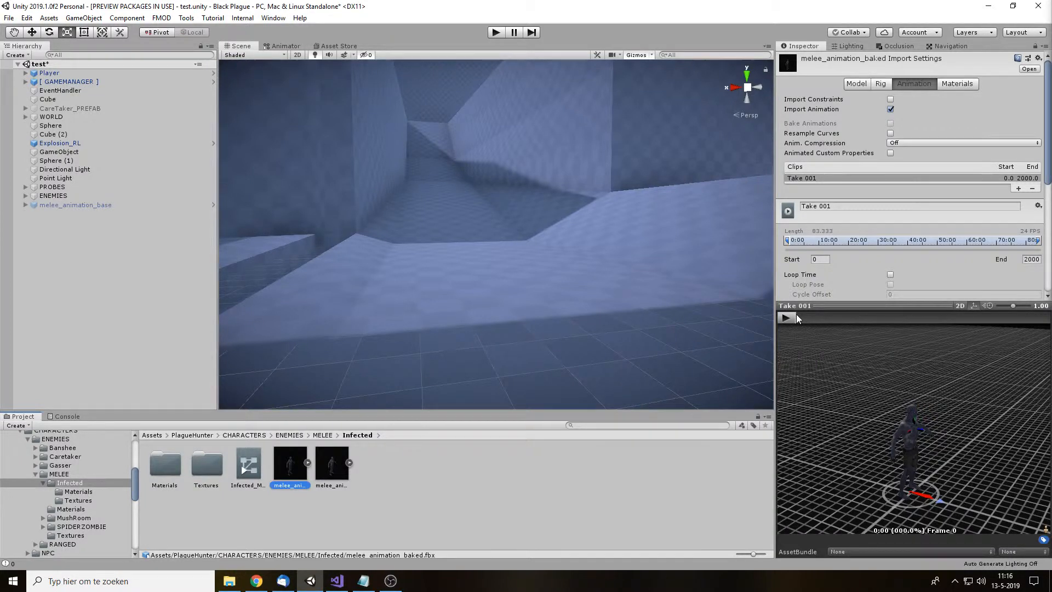
left_click_drag(798, 318, 812, 344)
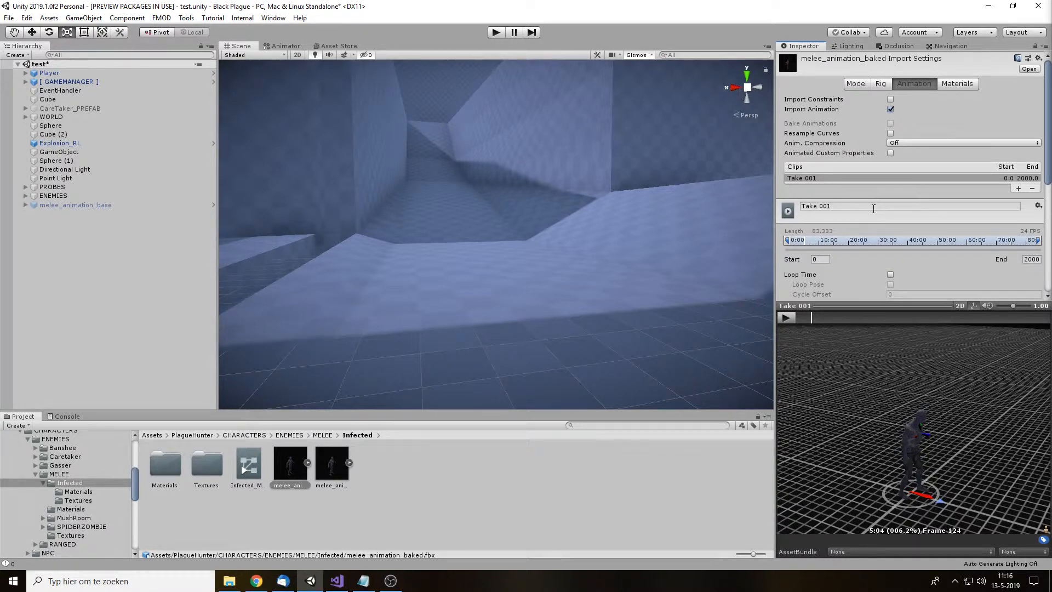
left_click(337, 575)
left_click(311, 579)
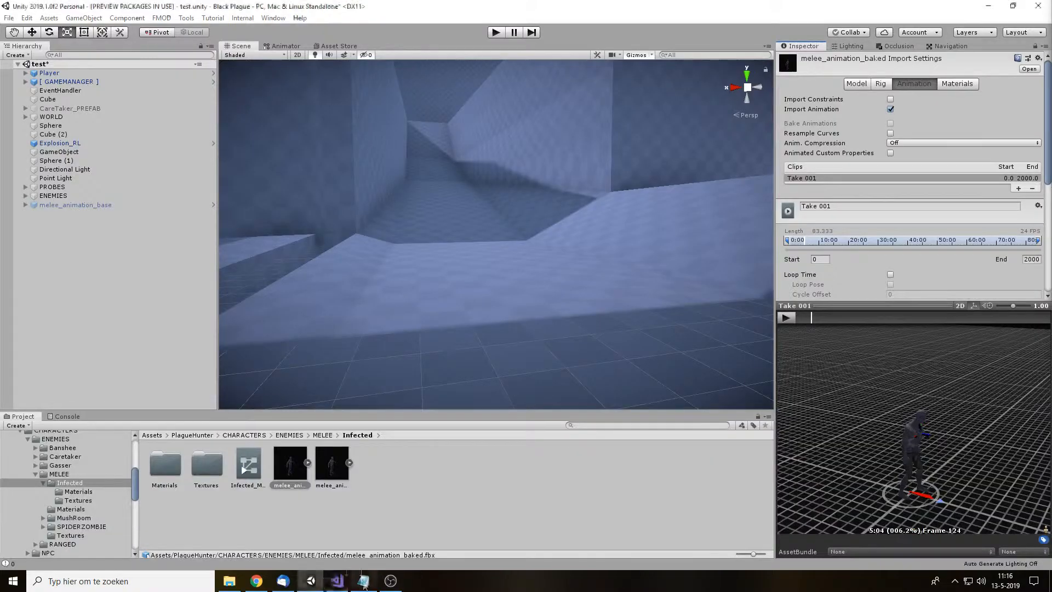
Step: Switch to Notepad, read through the list of animation names and frame ranges, and move the note off the Unity window
left_click(364, 579)
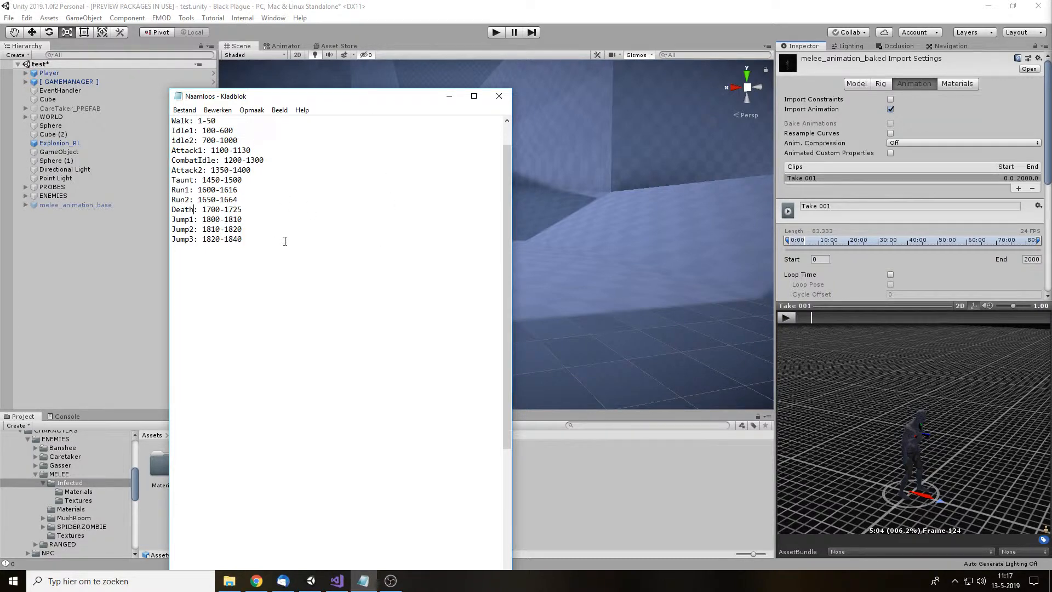
left_click_drag(285, 241, 296, 265)
left_click(256, 242)
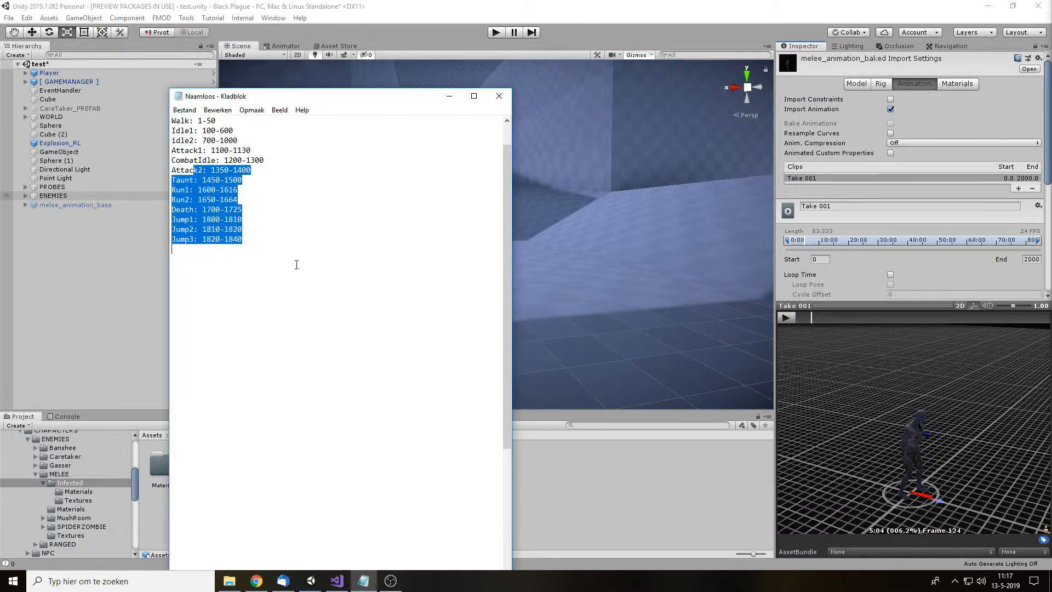
left_click(296, 265)
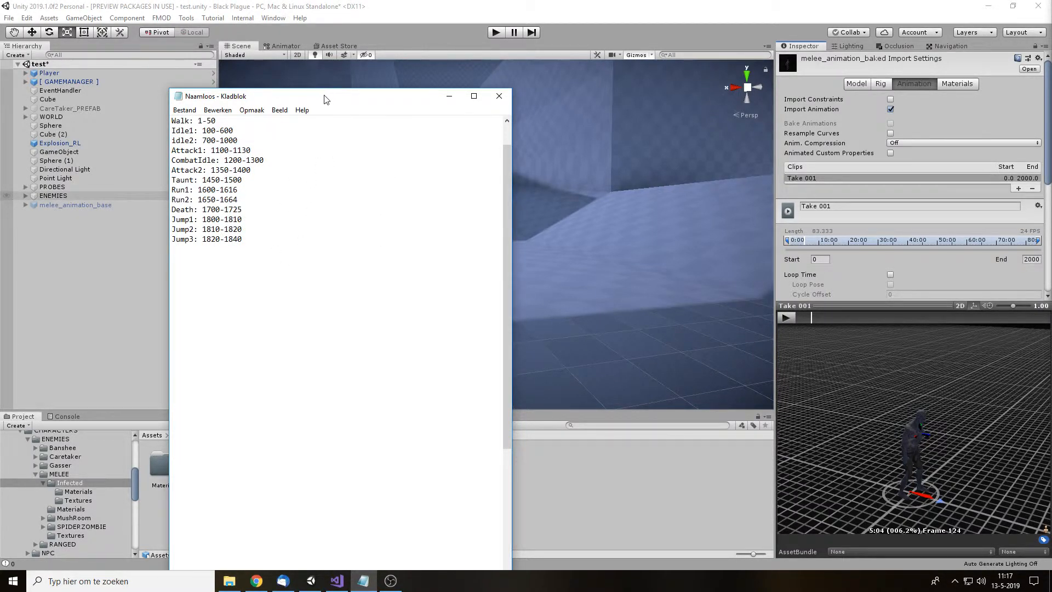
left_click_drag(325, 94, 0, 98)
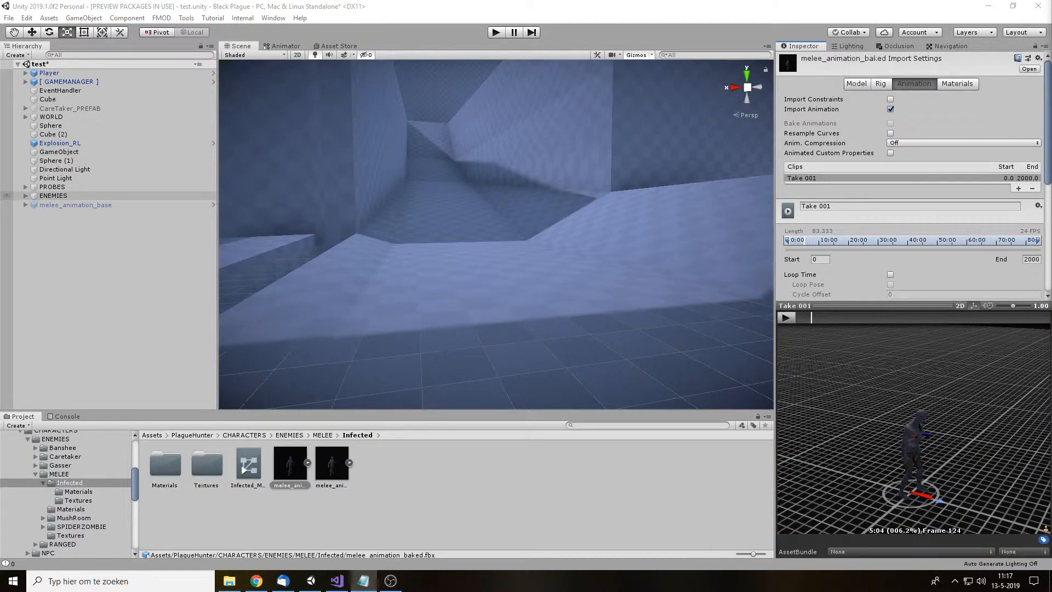
Step: Dock the Game view beside the Scene view and return to the Scene view
left_click(417, 96)
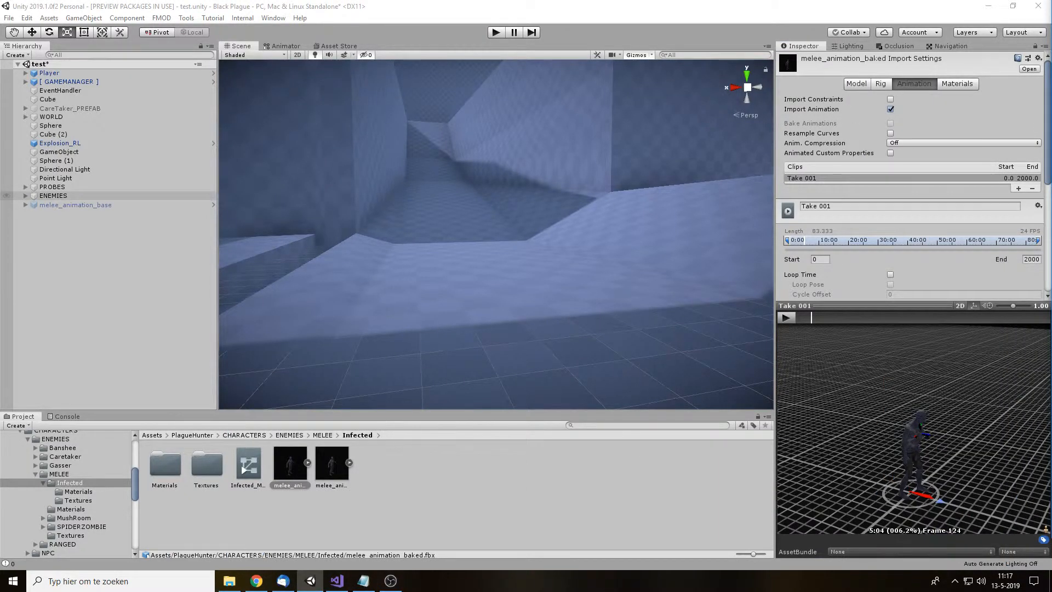
left_click_drag(0, 41, 295, 48)
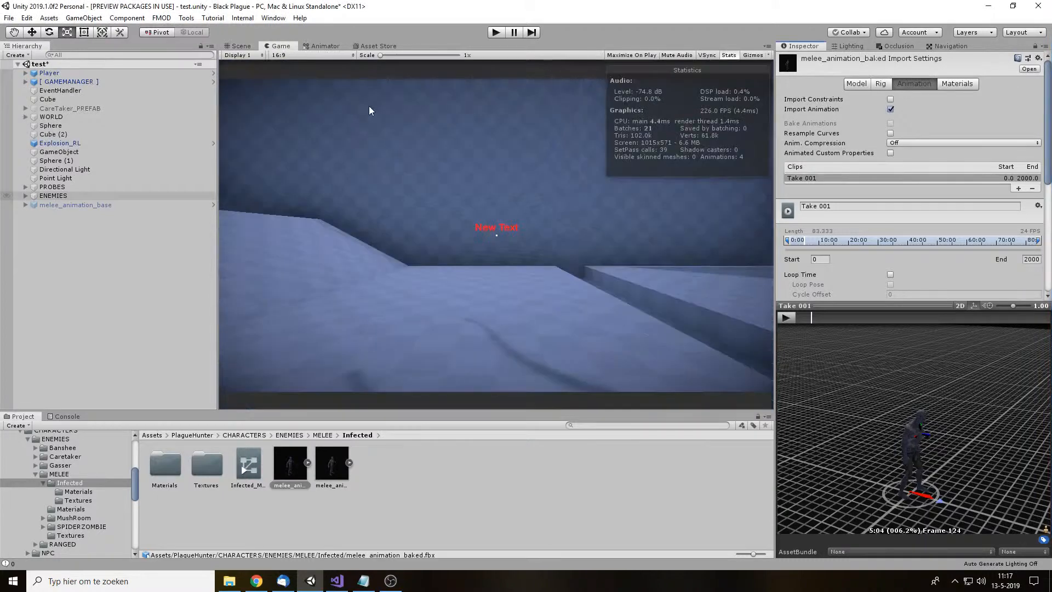
left_click(241, 46)
Step: Rename the Take 001 clip of melee_animation_baked as Walk
scroll(850, 227, "down", 3)
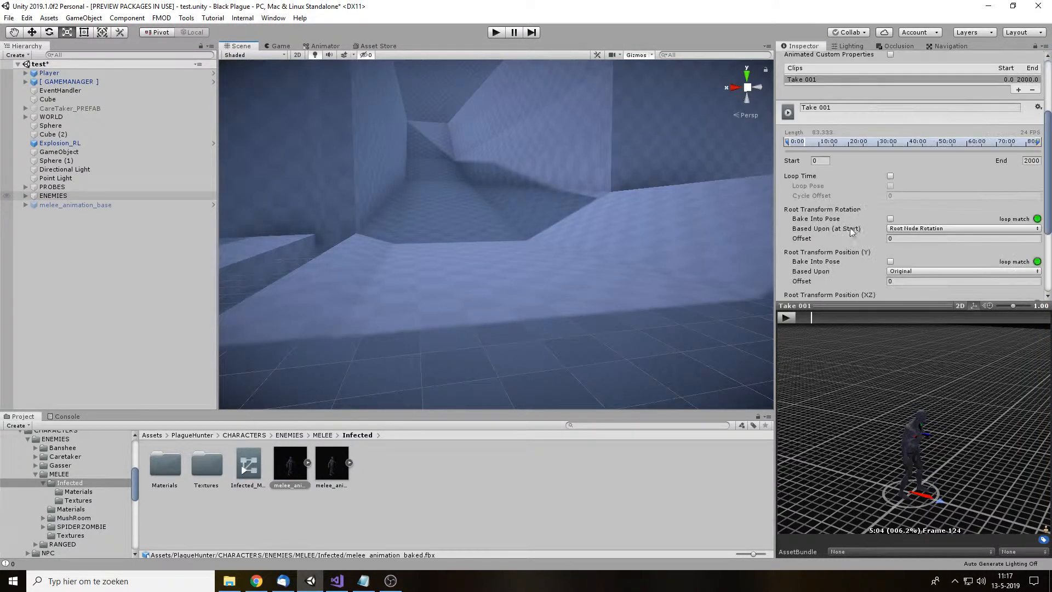
scroll(899, 247, "up", 3)
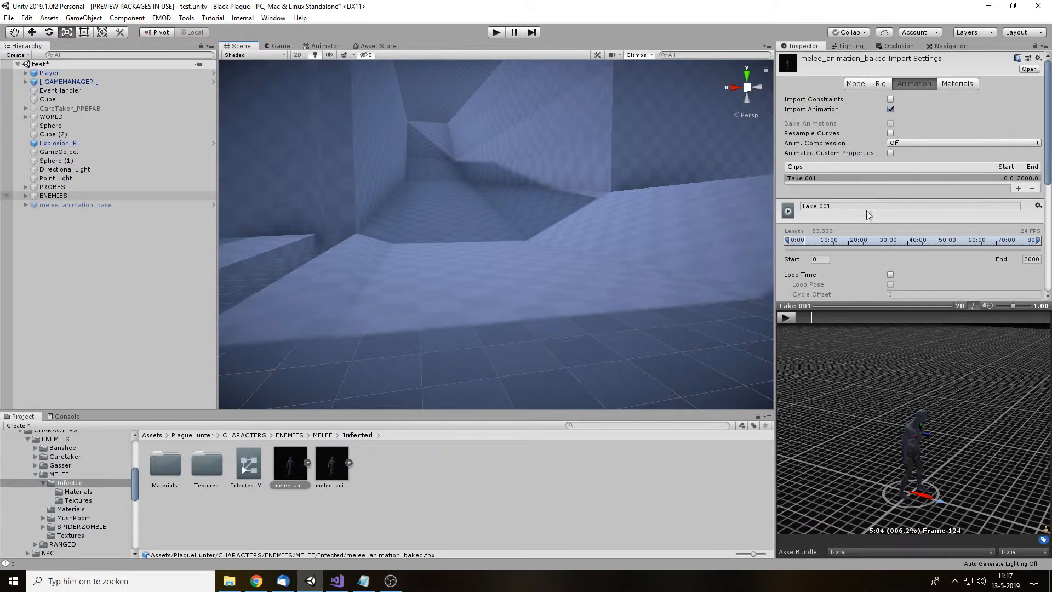
left_click(865, 207)
type("Walk")
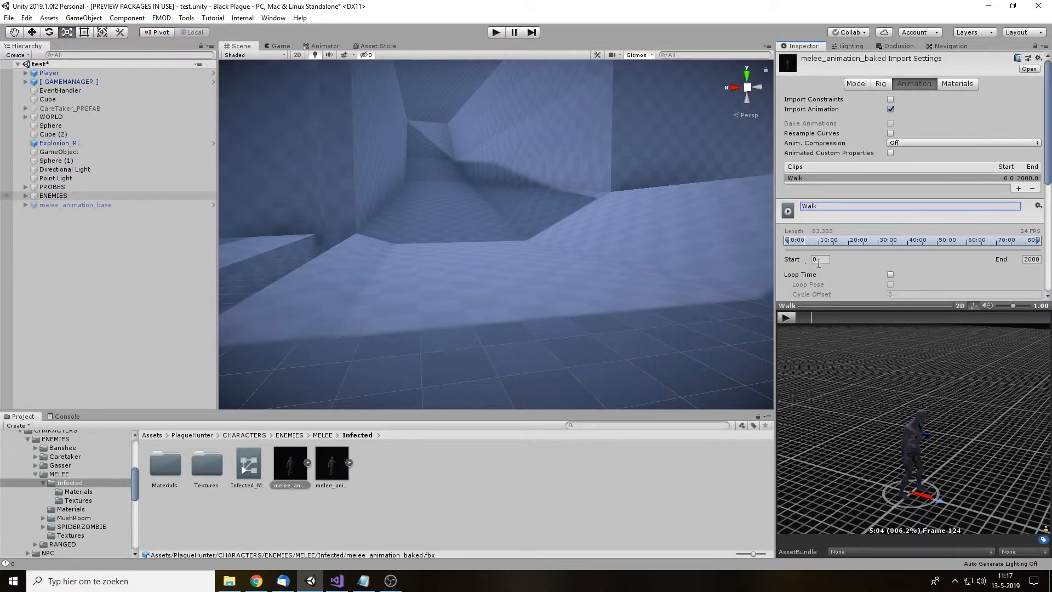
Step: Set the Walk clip's range to frames 1 to 50 and turn on Loop Time for it
left_click(818, 260)
type("1")
key("Tab")
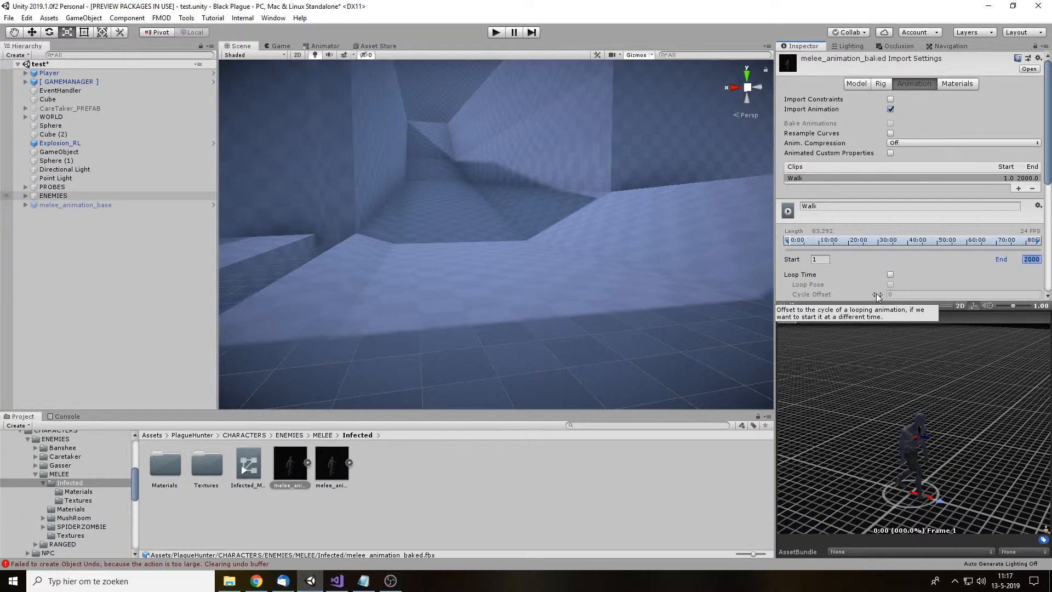
type("50")
key("Return")
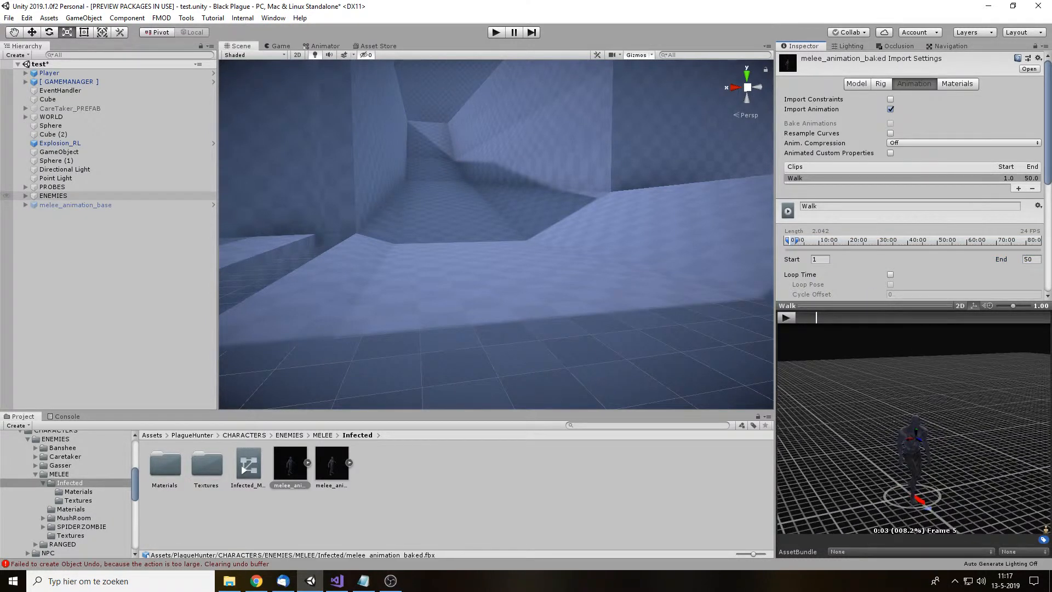
scroll(892, 256, "down", 3)
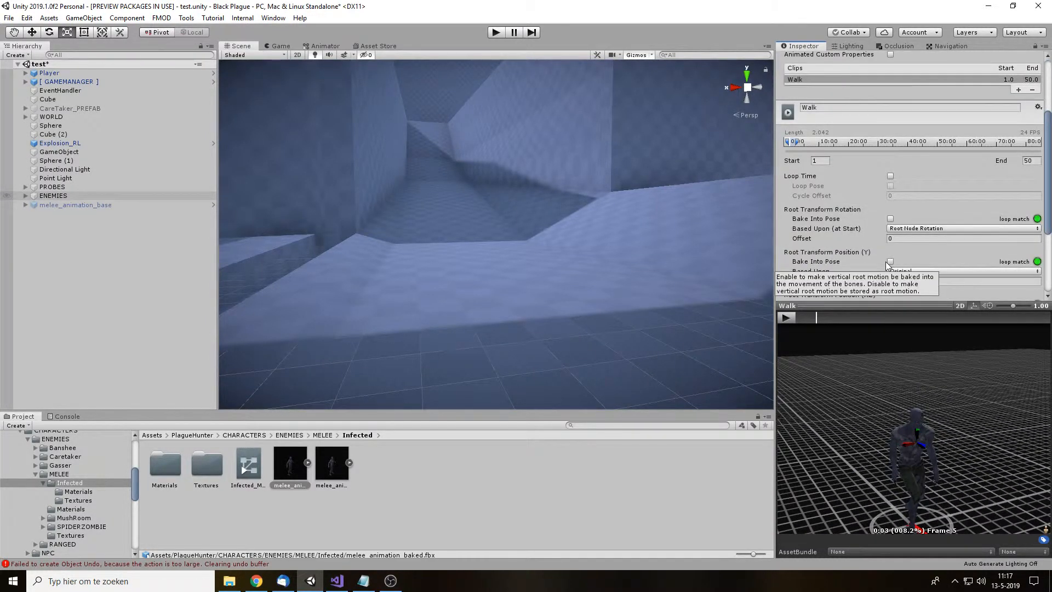
left_click(889, 176)
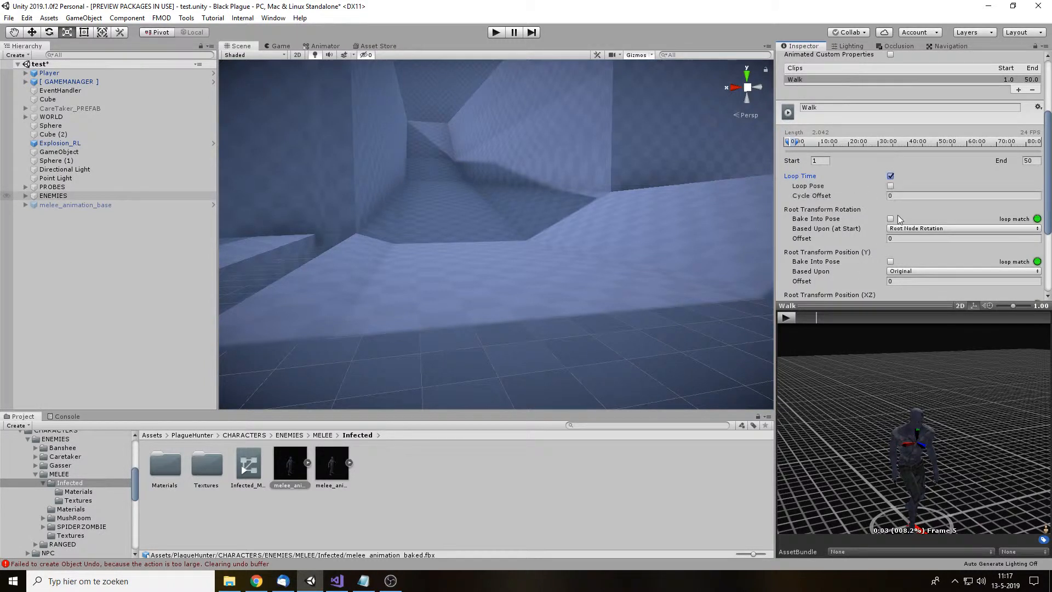
scroll(893, 224, "up", 3)
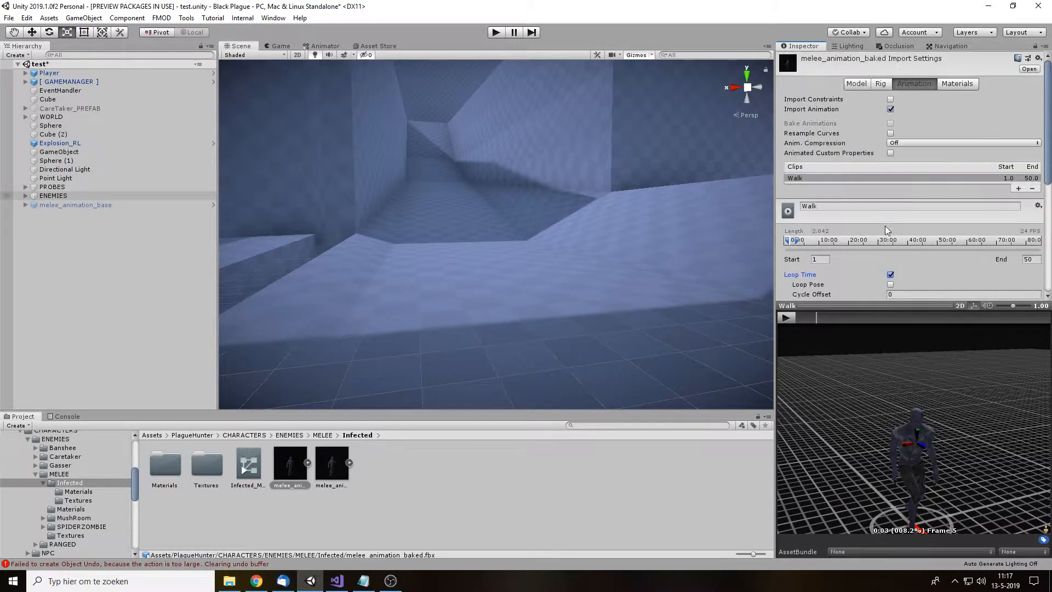
Step: Add a new clip named Idle1 that starts at frame 100 and ends at frame 600
left_click(1019, 189)
left_click(848, 215)
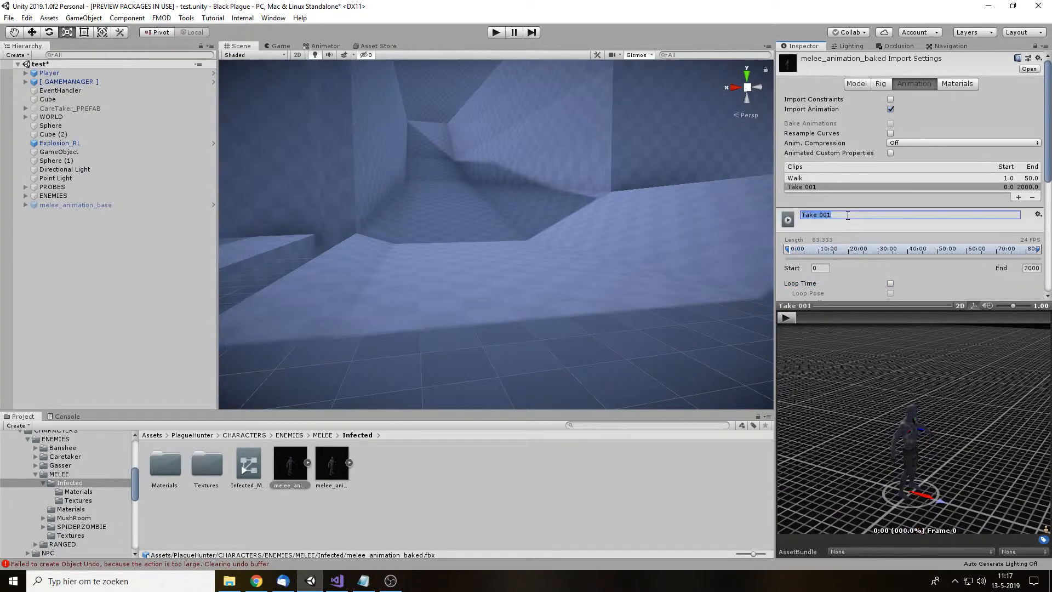
type("Idle1")
key("Return")
left_click(822, 268)
type("100")
key("Tab")
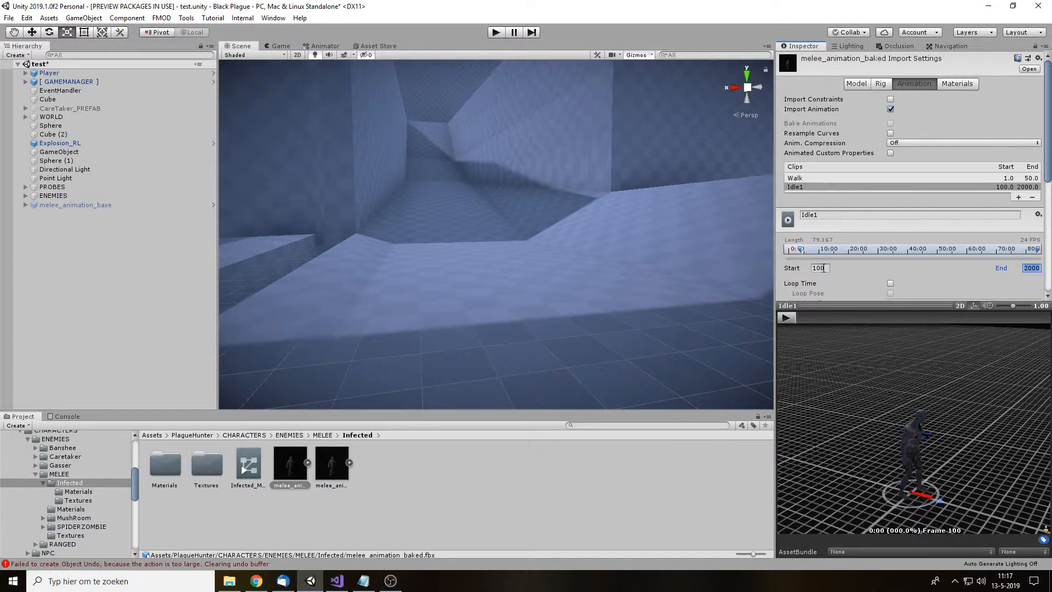
type("600")
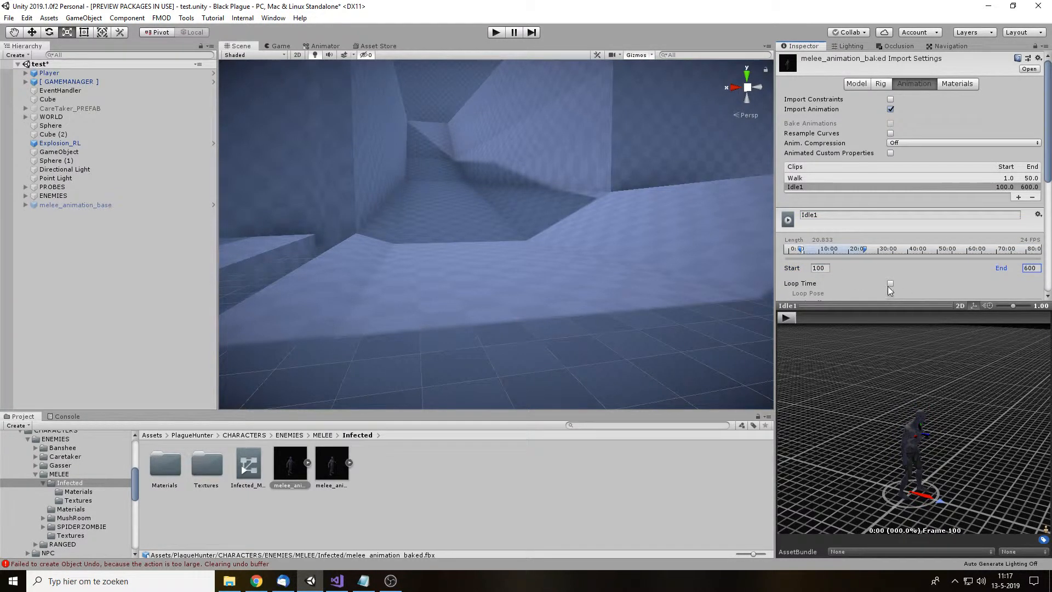
key("Return")
Step: Add a new clip named Idle2 that starts at frame 700 and ends at frame 1000
left_click(1018, 198)
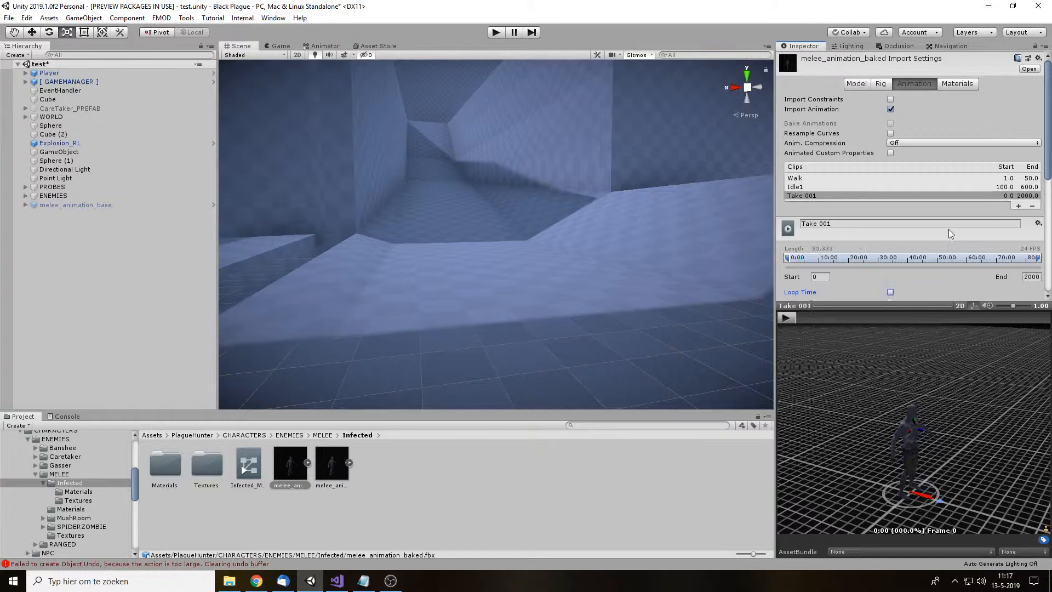
left_click(843, 224)
type("Idle2")
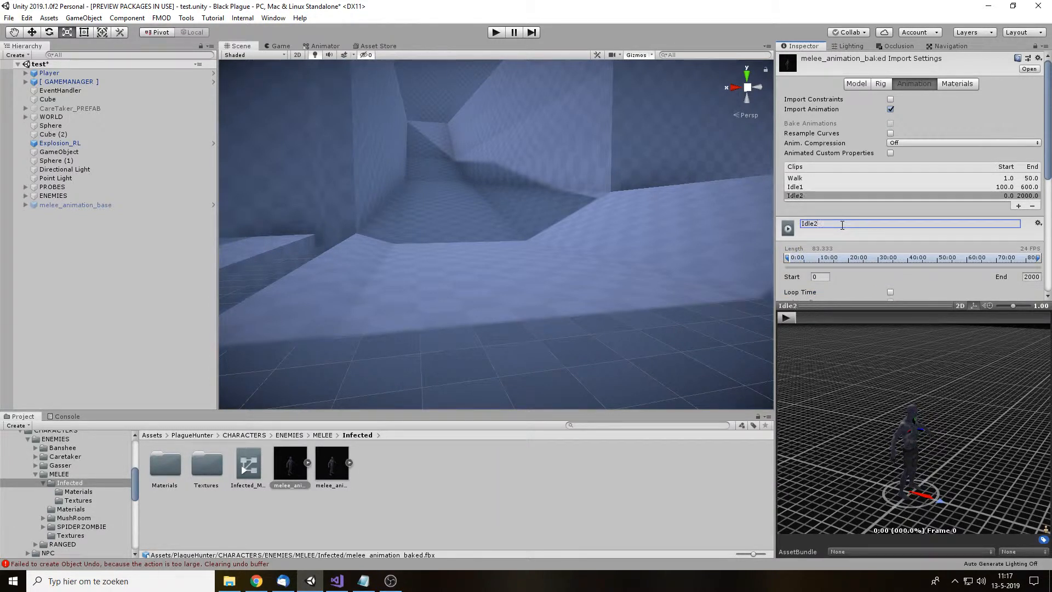
left_click(823, 277)
type("700")
key("Tab")
type("100")
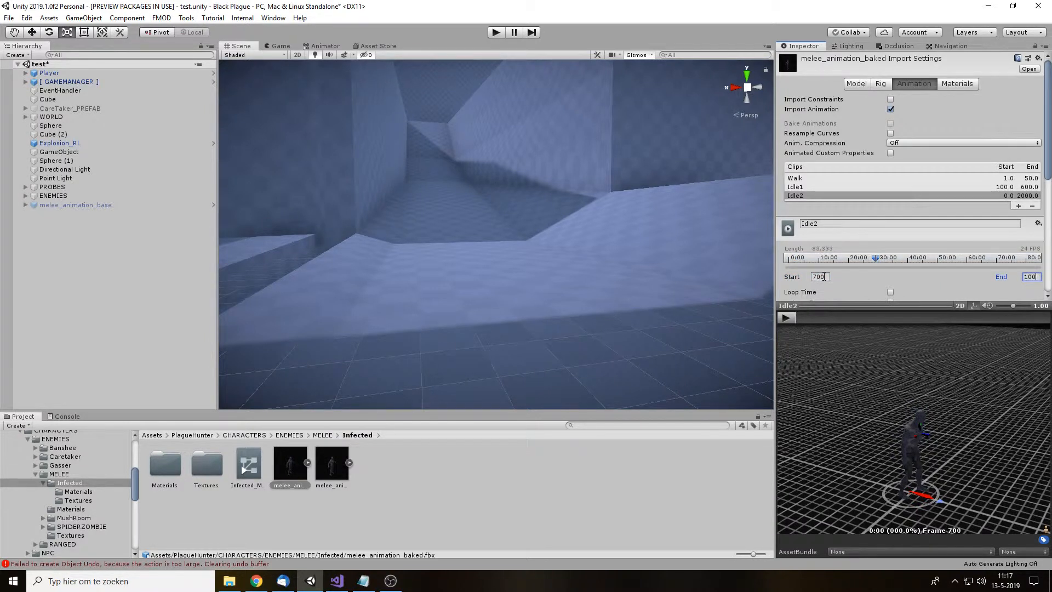
type("0")
Step: Turn on Loop Time for the Idle2 clip
scroll(879, 224, "down", 3)
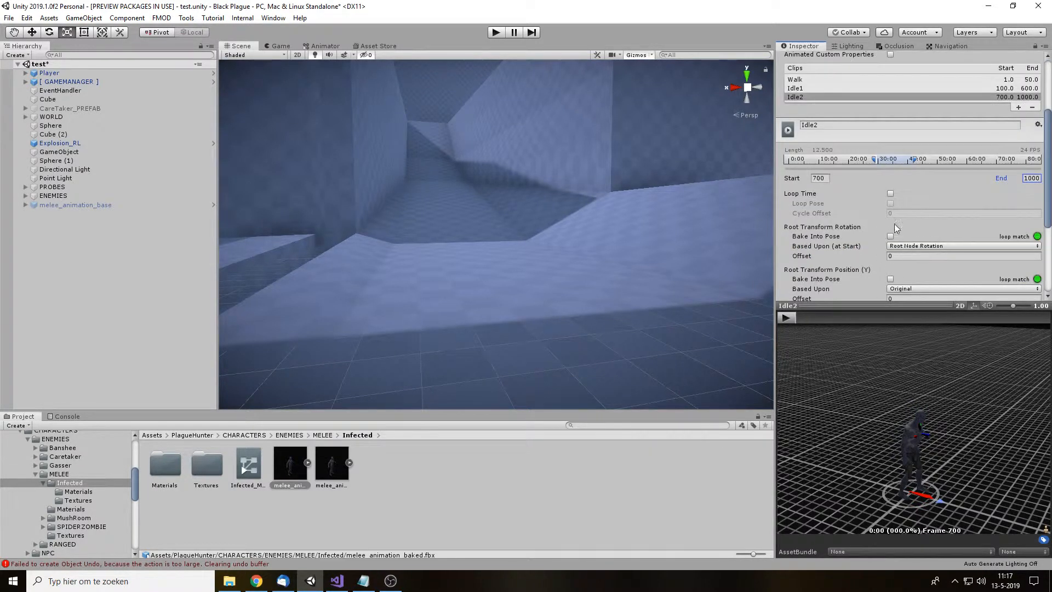
left_click(890, 193)
scroll(1020, 146, "up", 3)
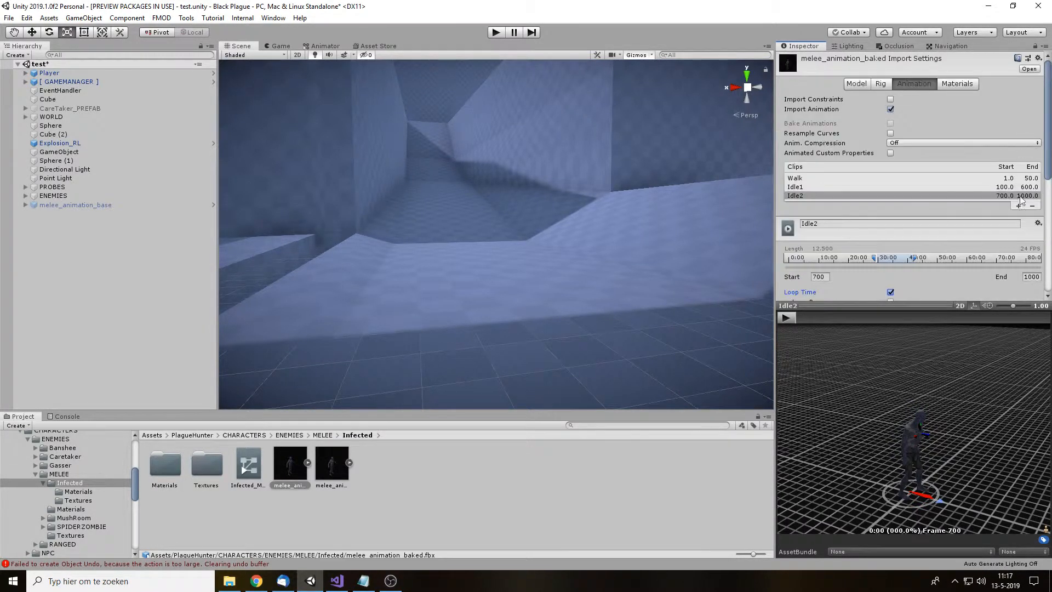
Step: Add a new clip named Attack1 that starts at frame 1100 and ends at frame 1300
left_click(1017, 204)
left_click(848, 231)
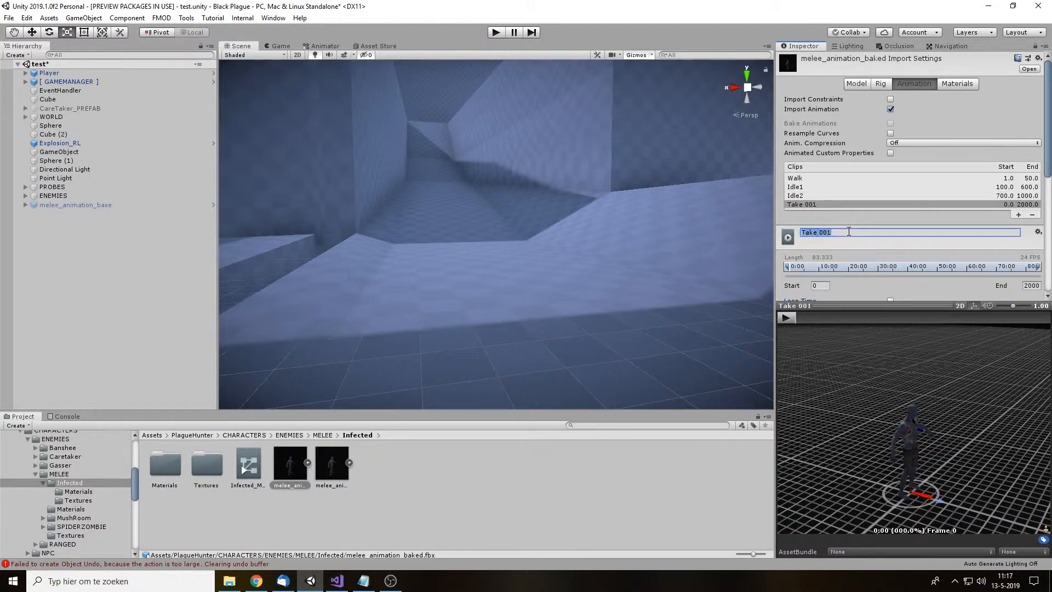
type("Attack1")
key("Return")
left_click(828, 285)
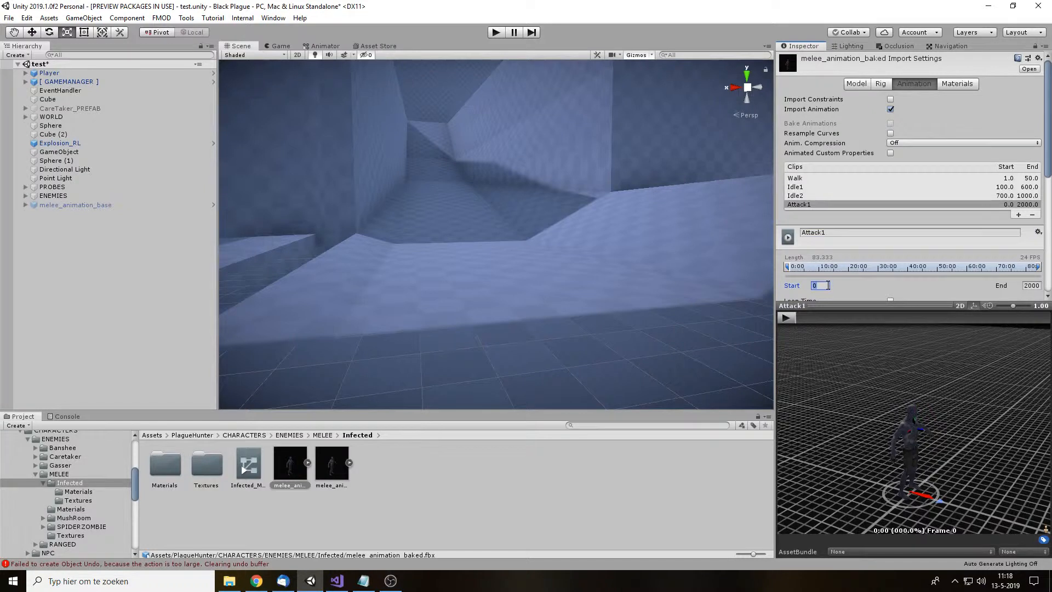
type("1100")
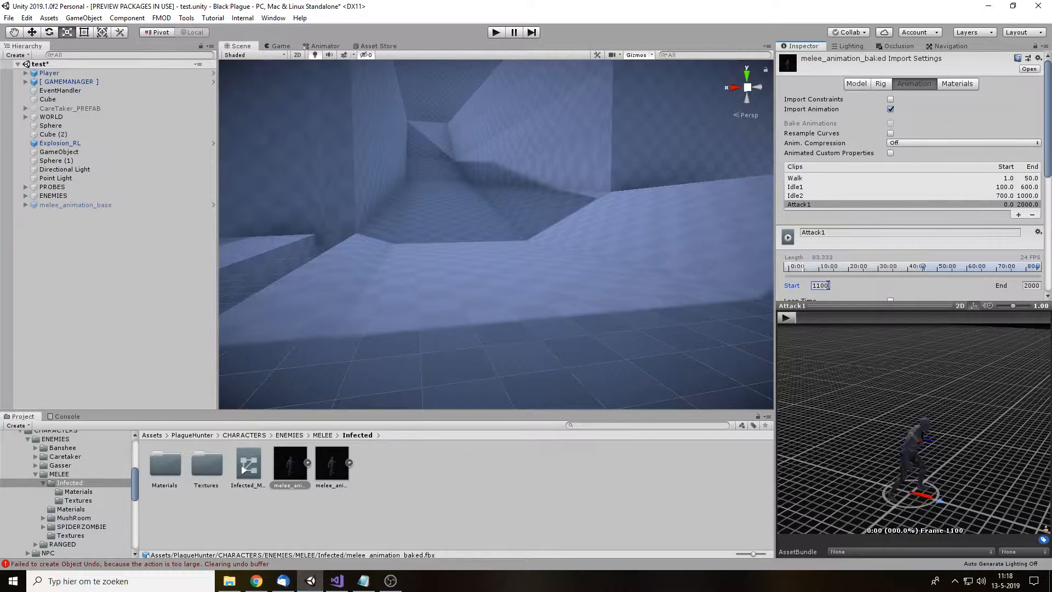
key("Tab")
type("1300")
Step: Play and scrub the Attack1 preview to find the frame where the attack motion ends
left_click(786, 316)
left_click(785, 305)
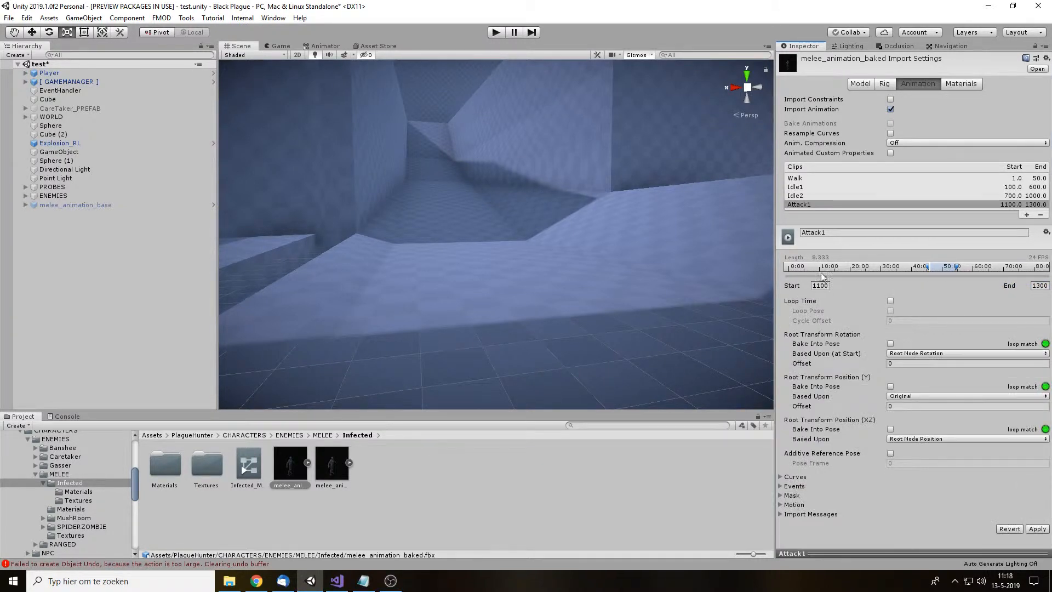
left_click(838, 553)
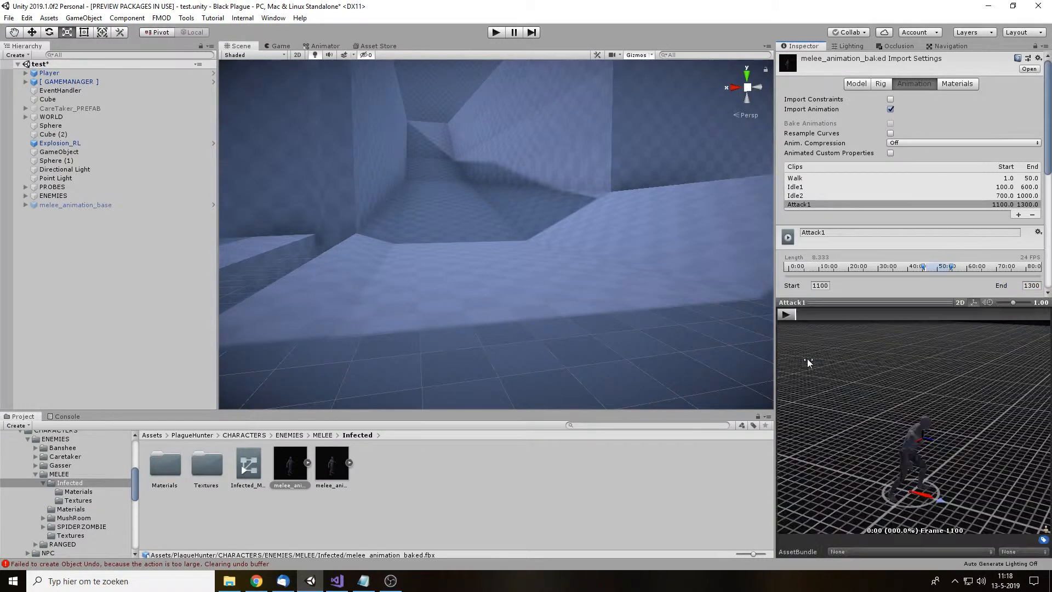
left_click(787, 315)
left_click_drag(793, 318, 828, 317)
Step: Set the Attack1 clip's end frame to 1125 and play its preview to check the motion
left_click(1033, 285)
type("1125")
left_click(786, 314)
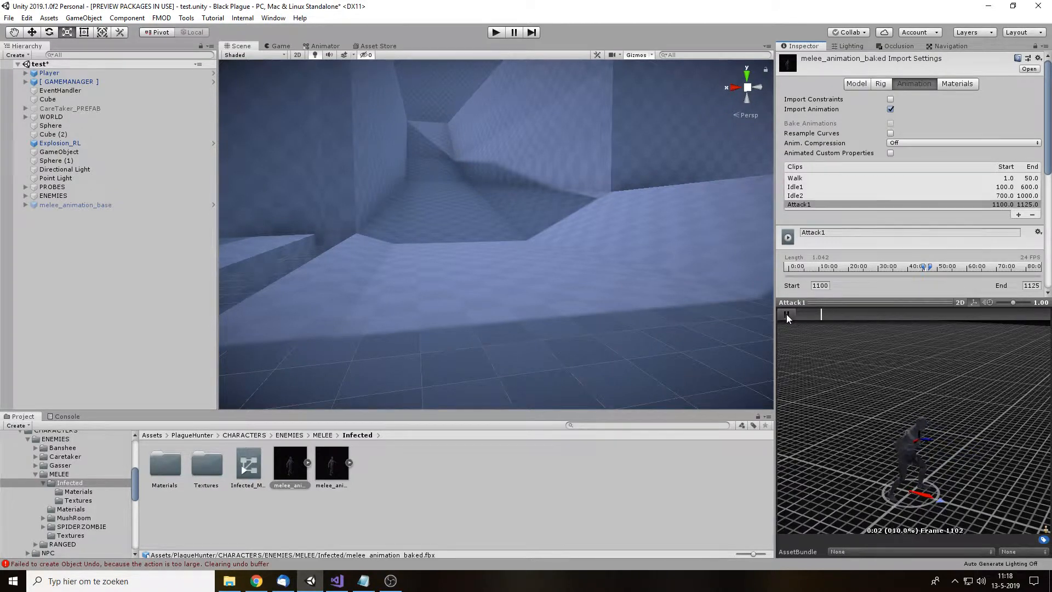
left_click(787, 314)
Step: Add a new clip named CombatIdle that starts at frame 1200 and ends at frame 1300
scroll(877, 235, "down", 3)
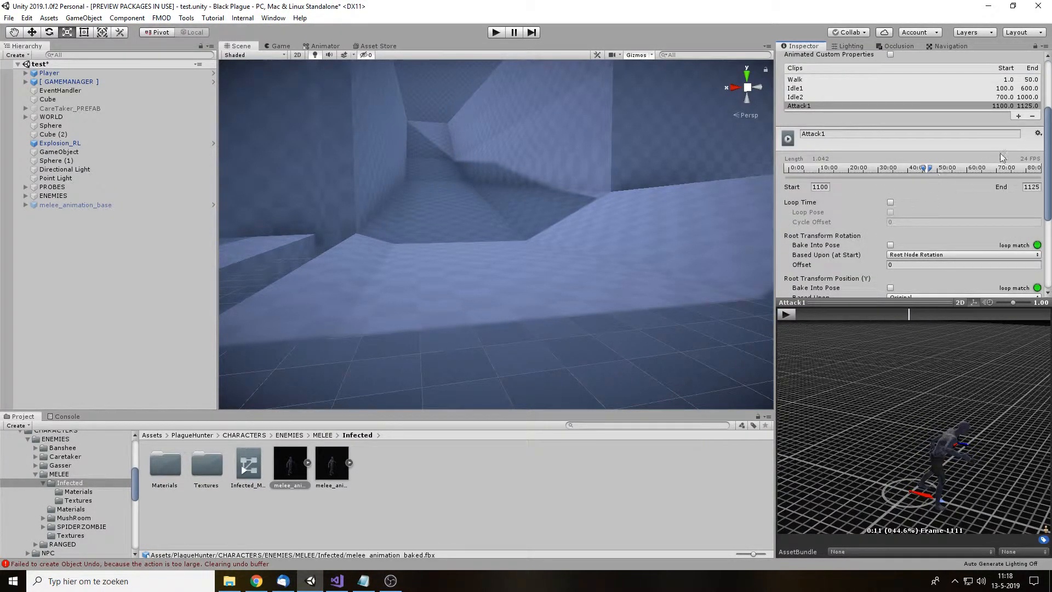
left_click(1018, 117)
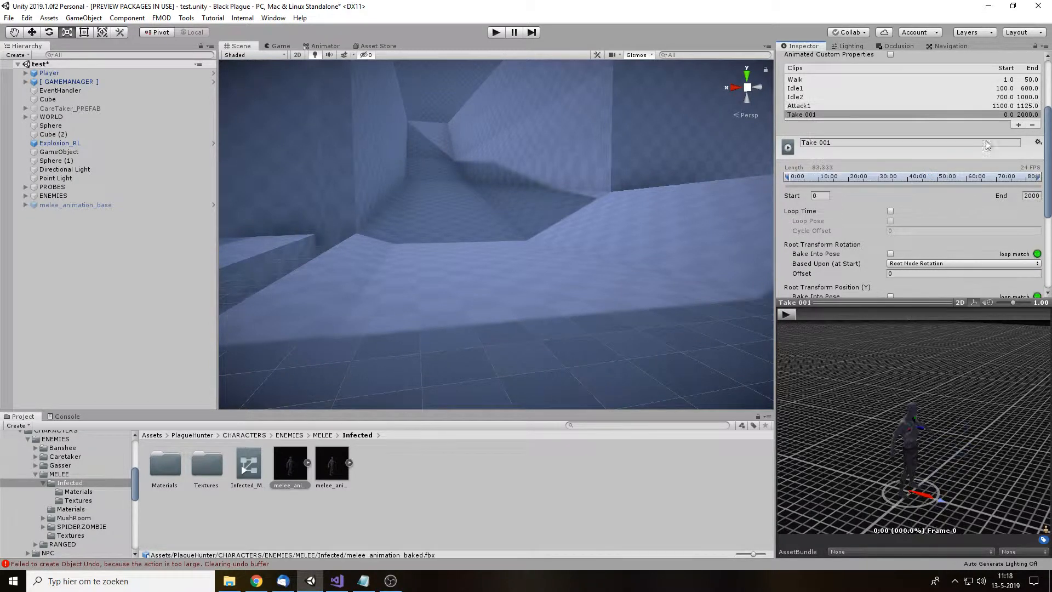
left_click(836, 144)
type("CombatIdl")
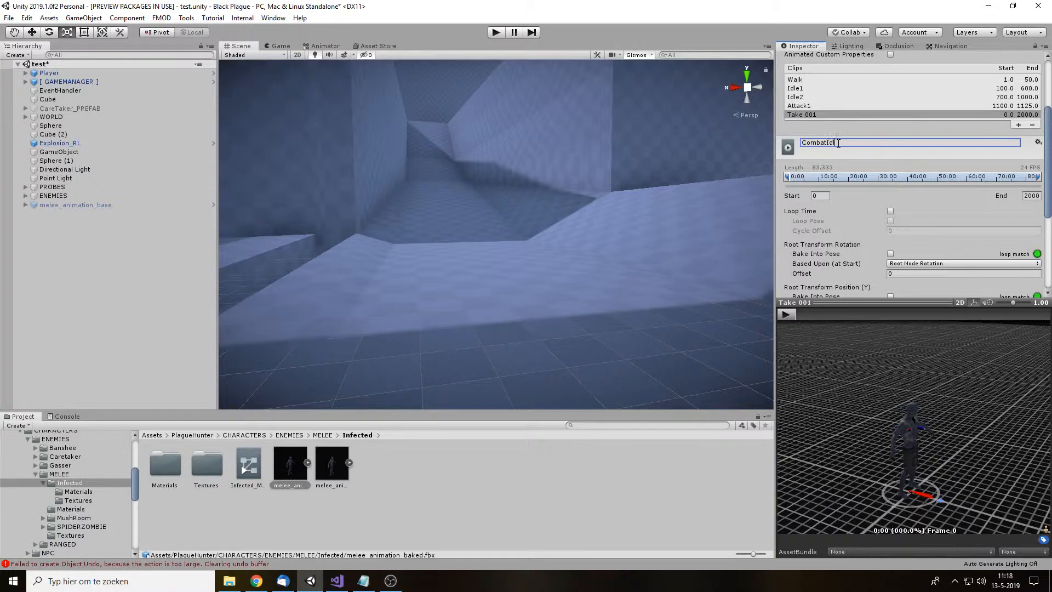
type("e")
key("Return")
left_click(829, 197)
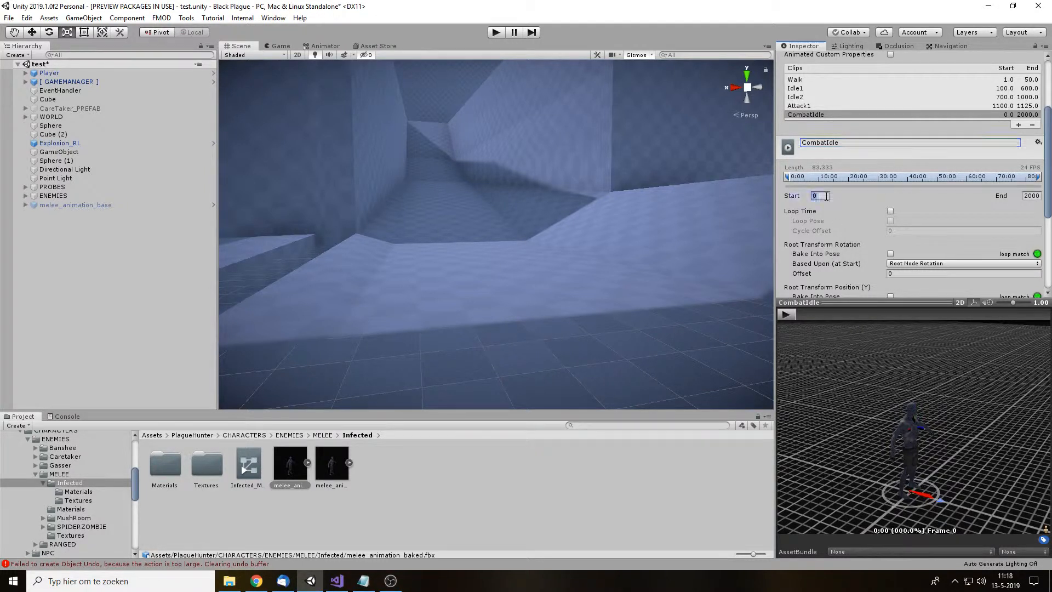
type("122")
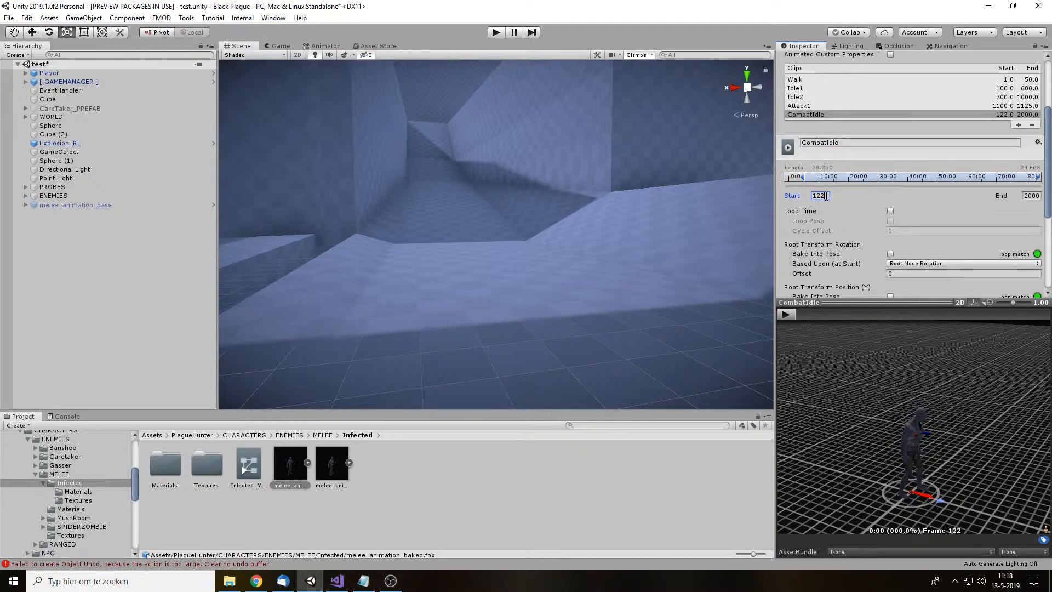
type("00")
key("Tab")
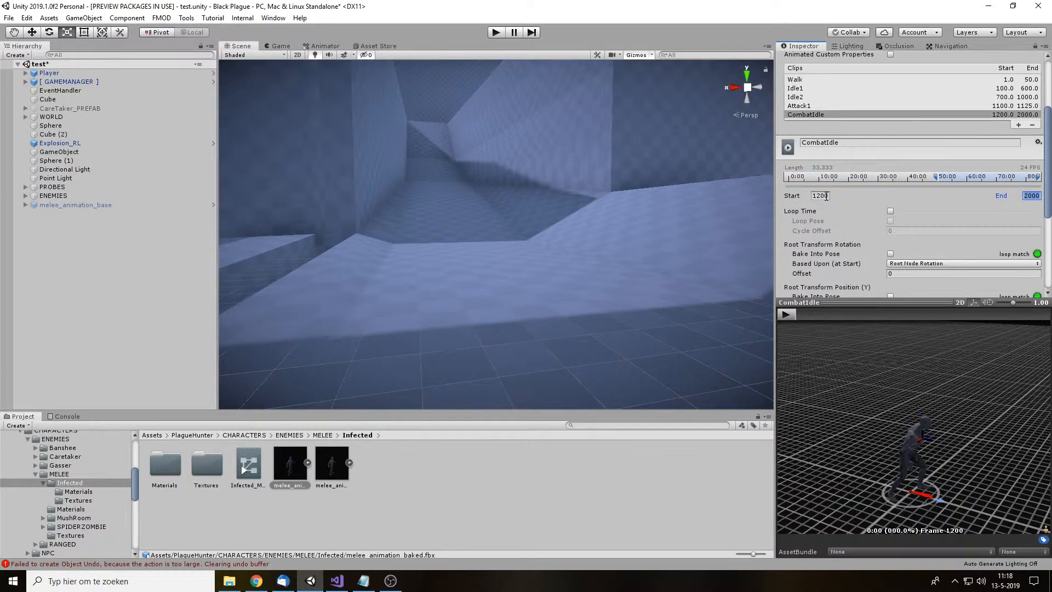
type("1300")
Step: Preview the CombatIdle motion from another angle and turn on Loop Time for the clip
left_click(793, 316)
left_click_drag(924, 443, 874, 418)
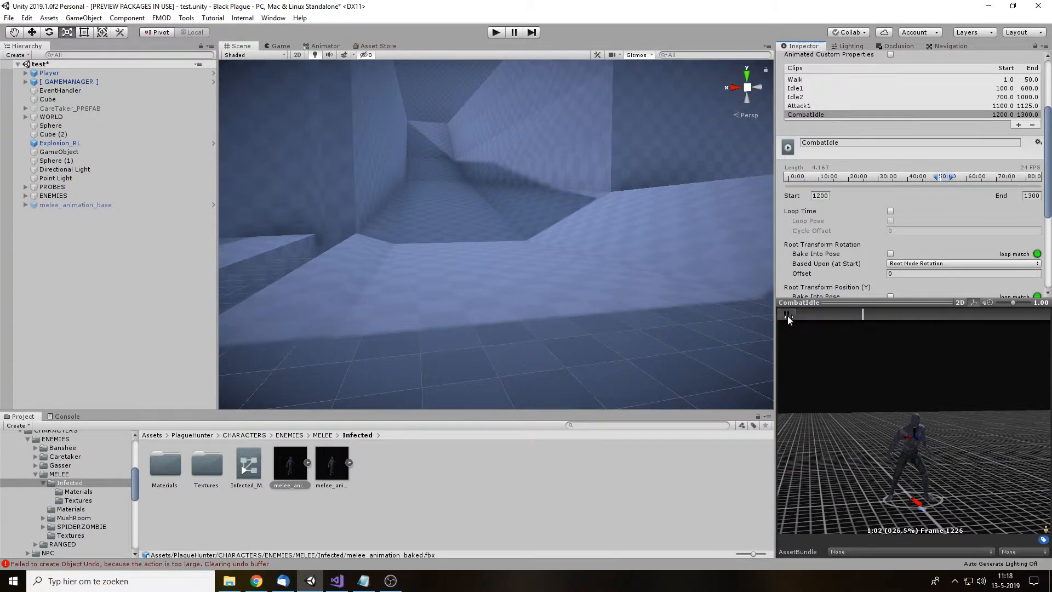
left_click(890, 212)
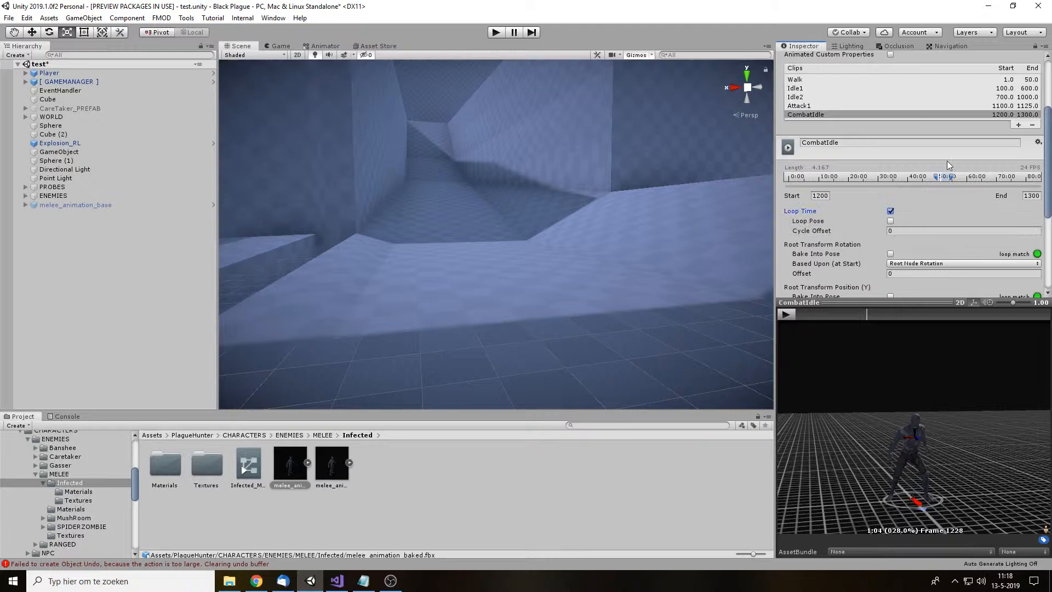
Step: Add a new clip named Attack2 covering frames 1350 to 1400 and play its preview to check it
left_click(1018, 125)
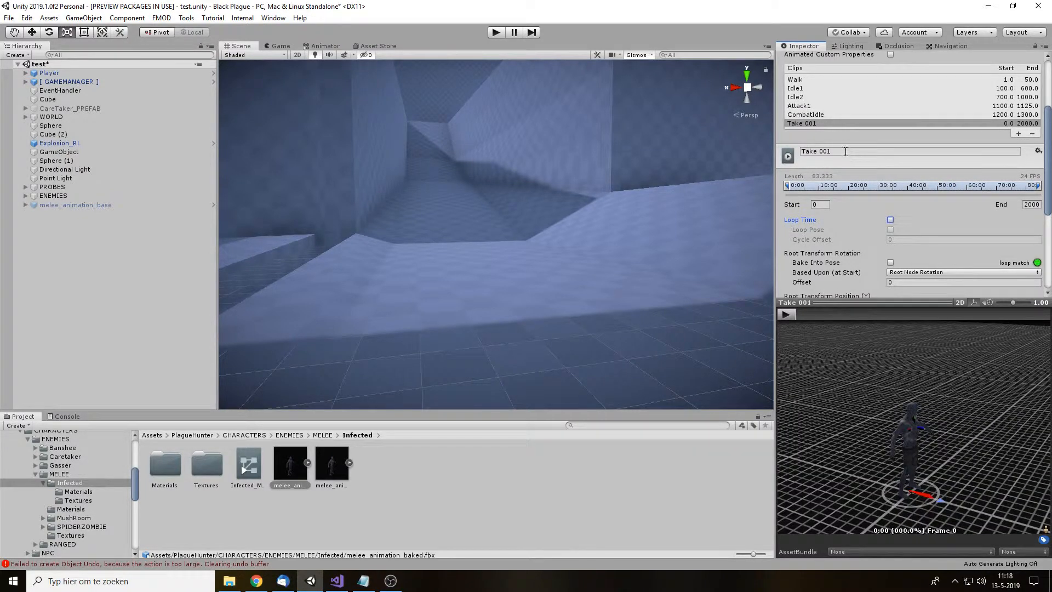
left_click(845, 152)
type("Attack2")
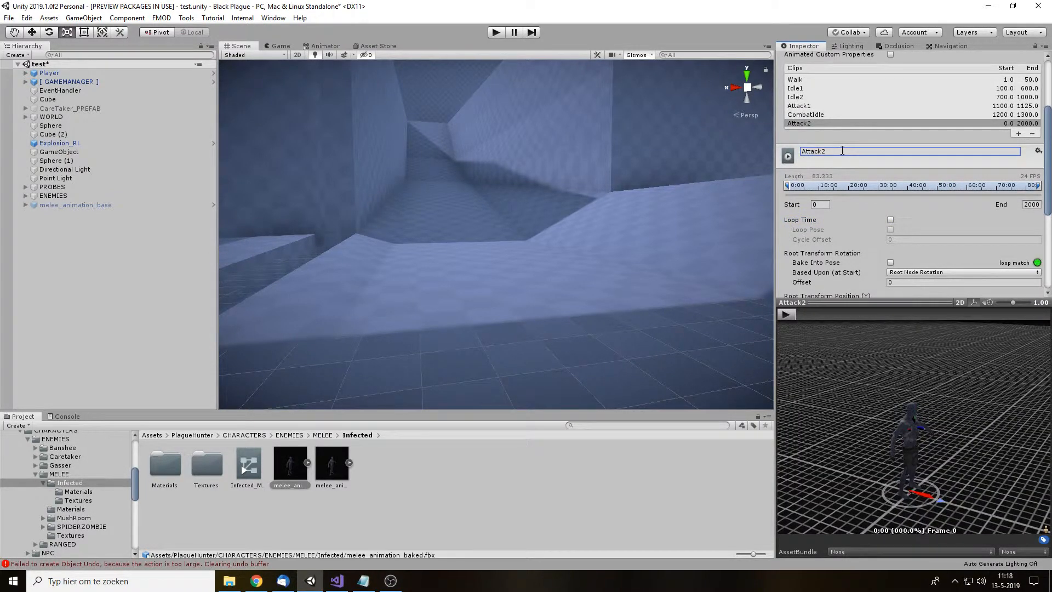
left_click(817, 201)
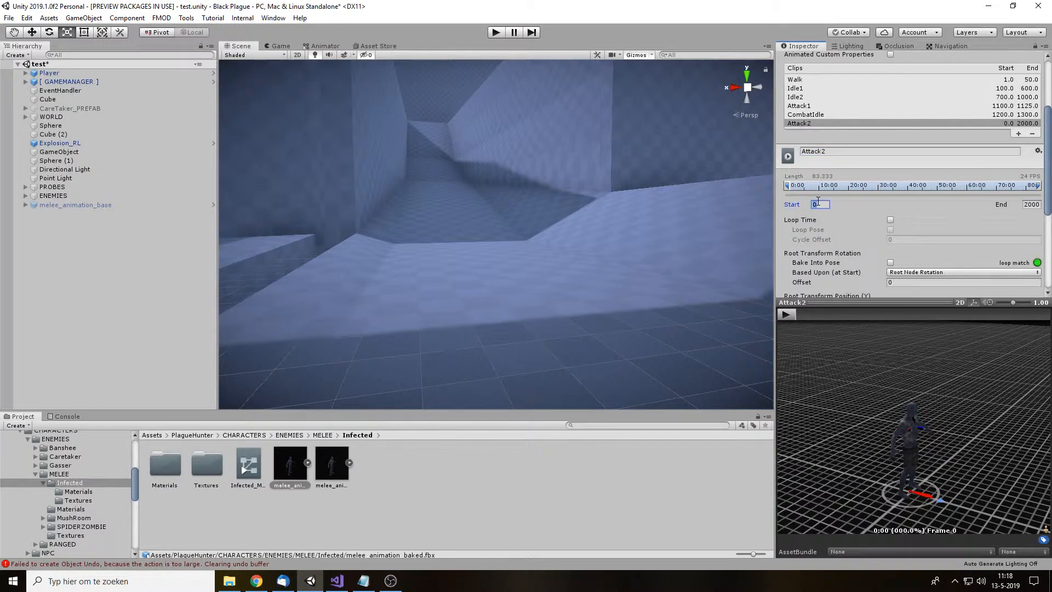
type("1350")
key("Tab")
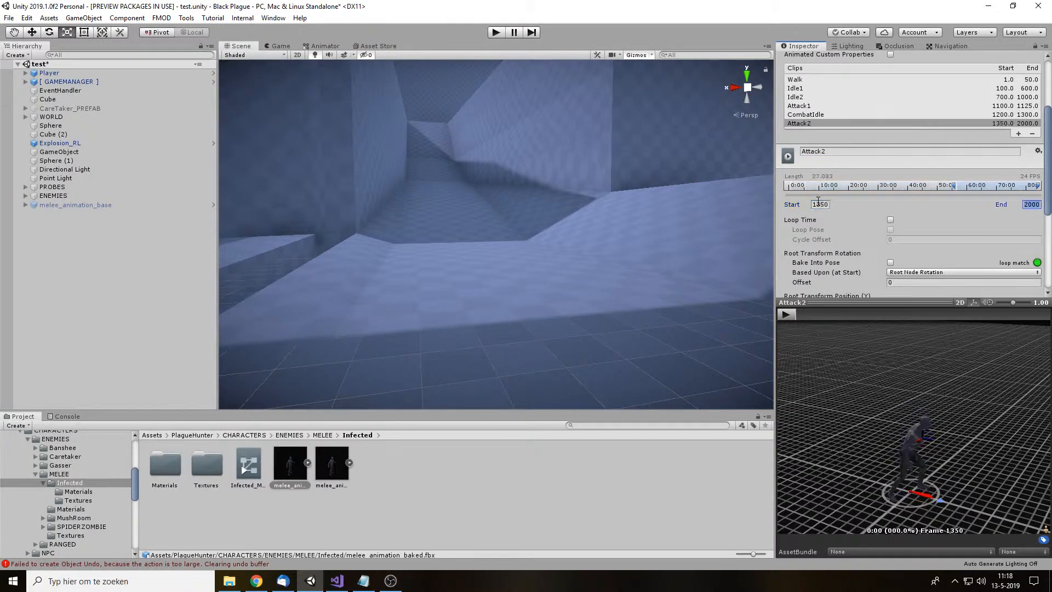
type("1400")
left_click(786, 313)
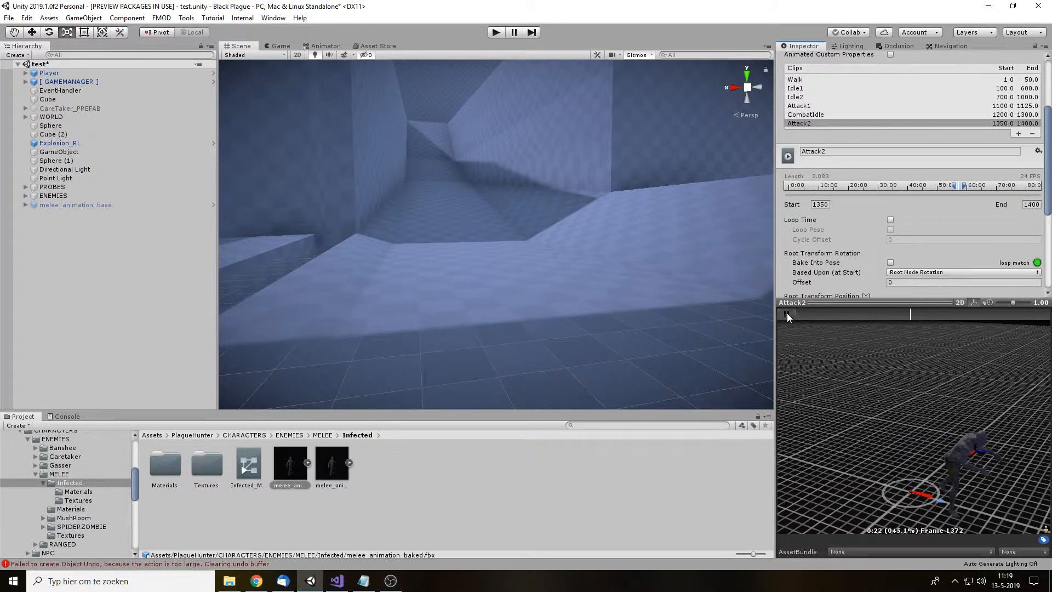
left_click(787, 314)
Step: Add a looping clip named Run1 covering frames 1600 to 1616 and play its preview
left_click(1017, 133)
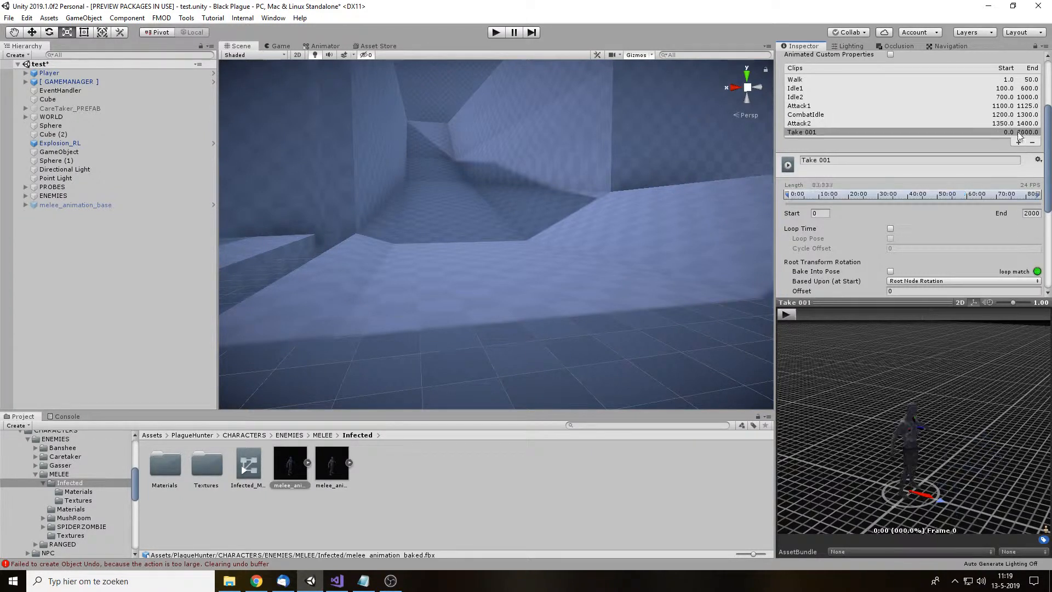
left_click(832, 157)
type("Run1")
key("Return")
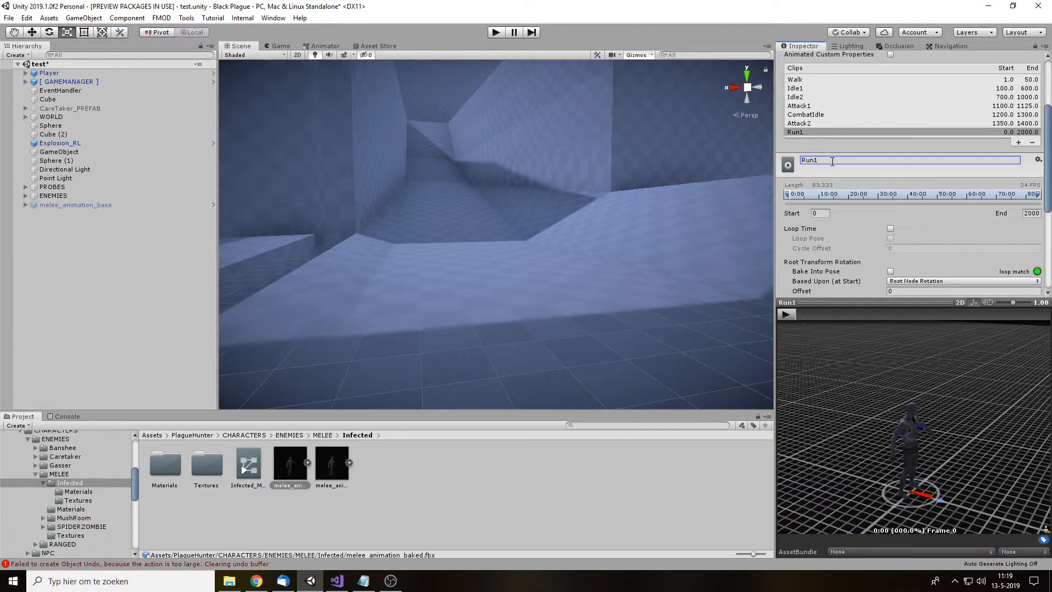
left_click(823, 213)
type("1600")
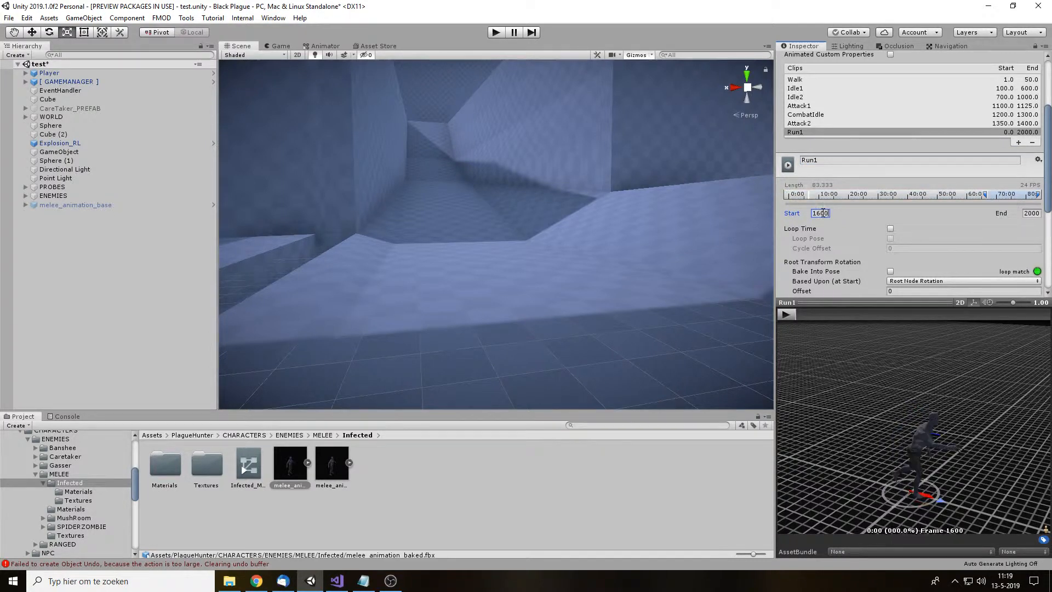
key("Tab")
type("1616")
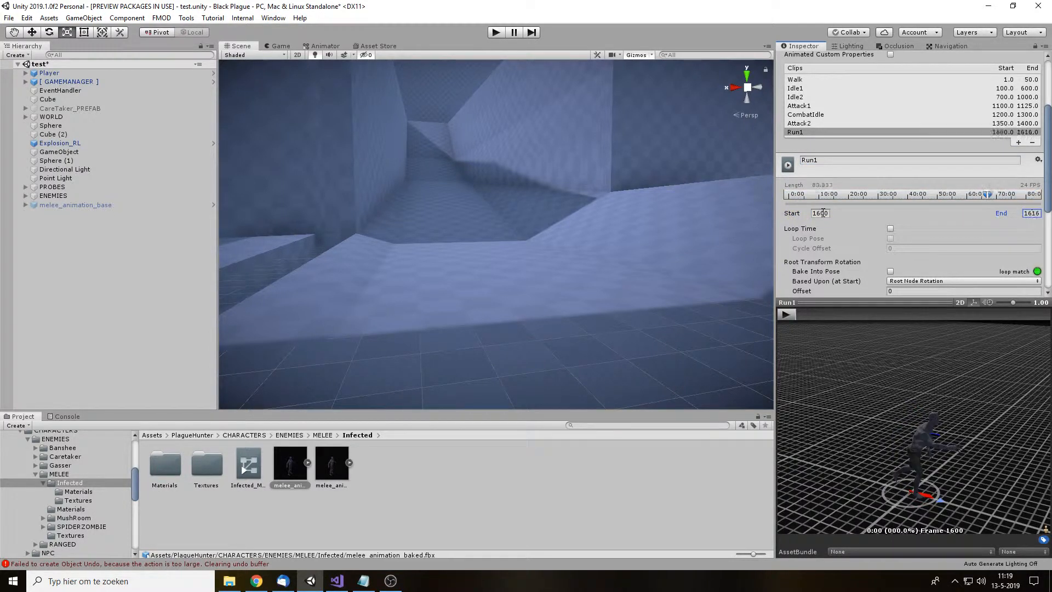
left_click(889, 228)
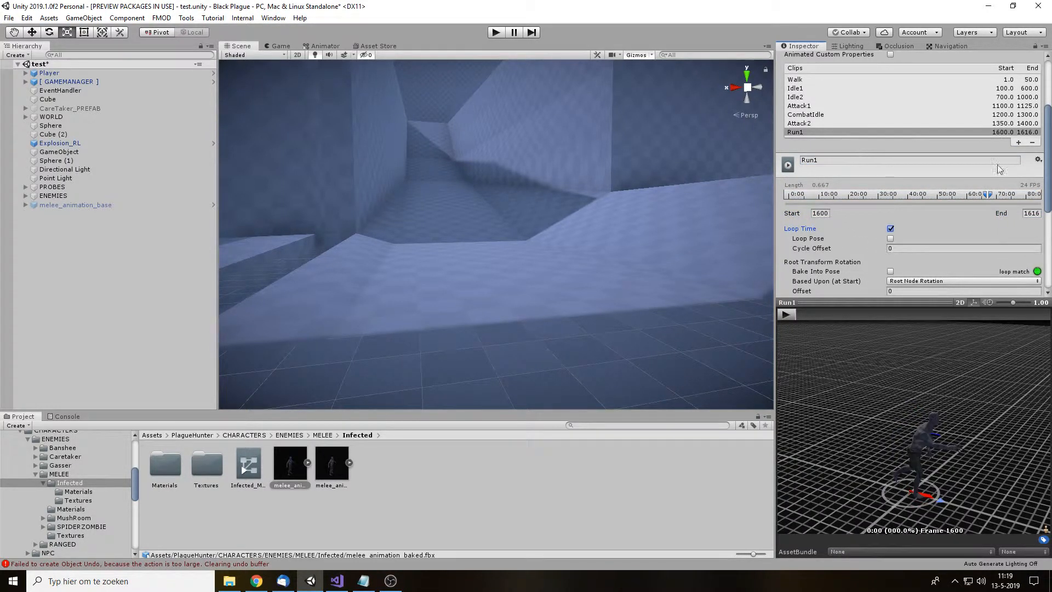
left_click(789, 315)
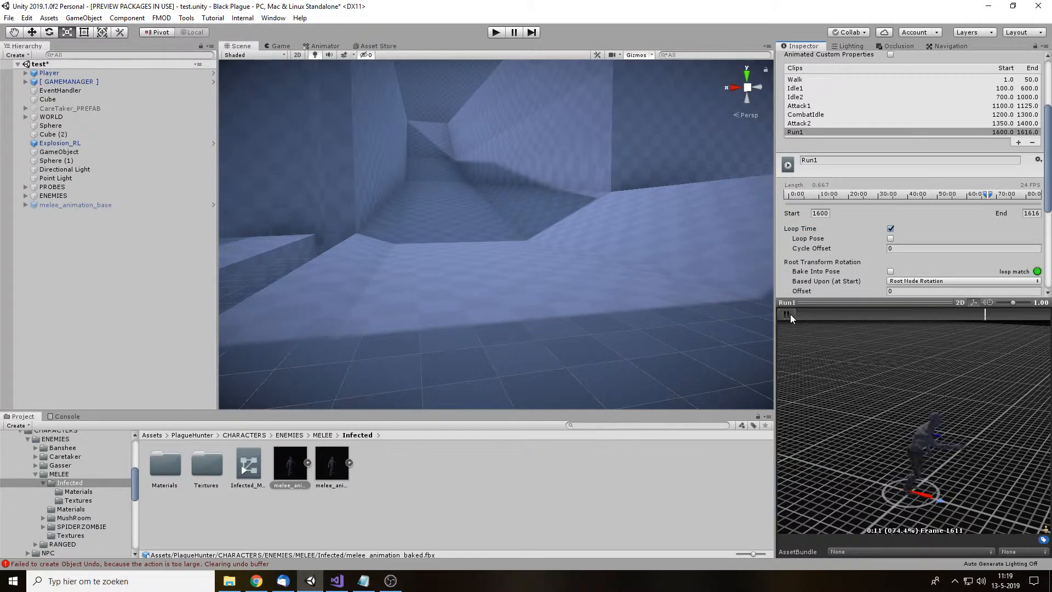
Step: Add a new clip named Run2 that starts at frame 1650 and ends at frame 1664
left_click(1018, 143)
left_click(849, 170)
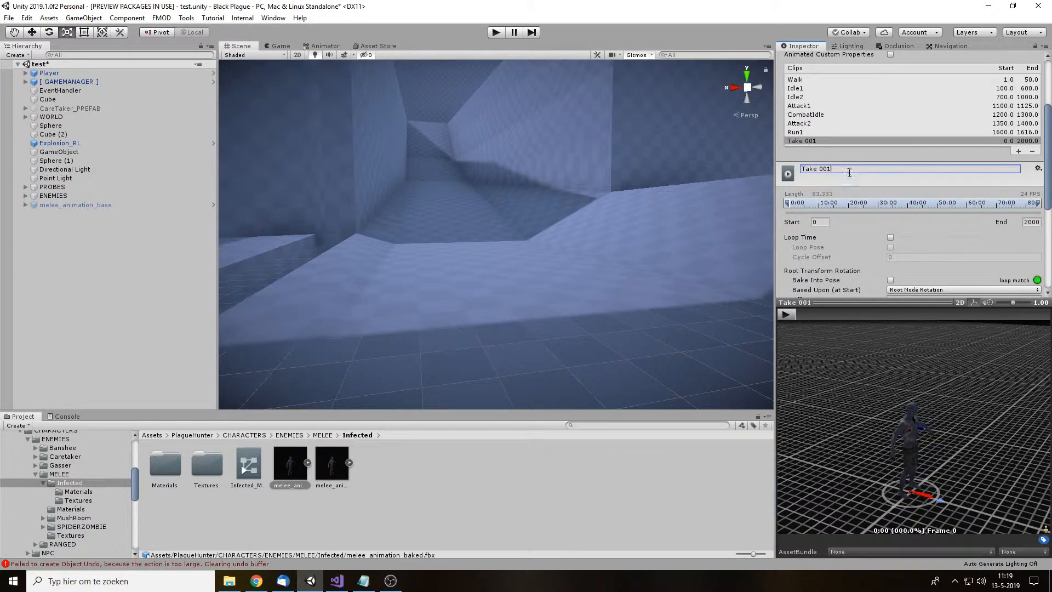
key("ctrl+a")
type("R")
key("Return")
left_click(820, 221)
type("1650")
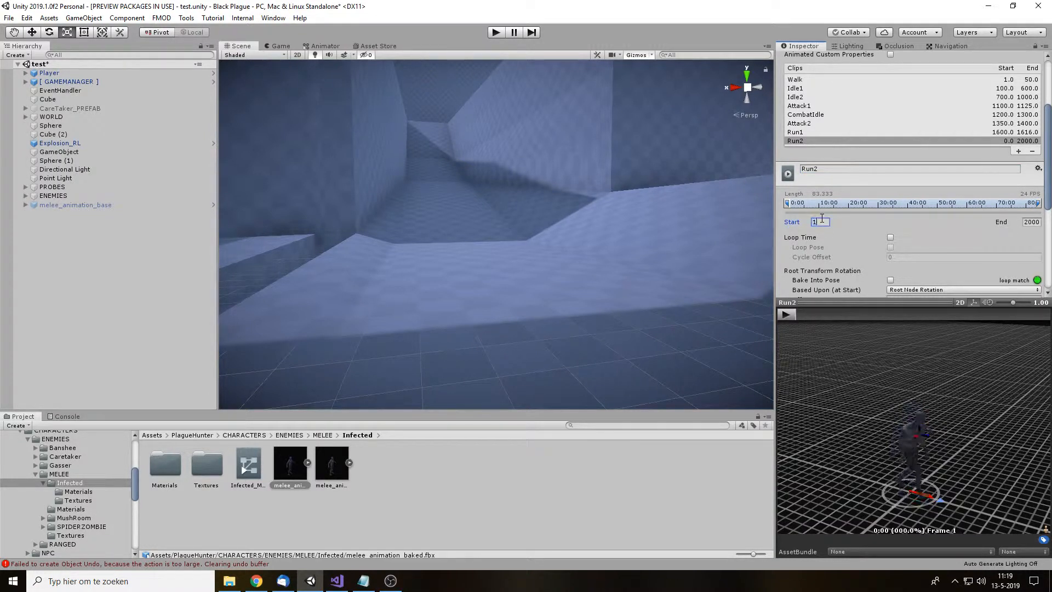
key("Tab")
type("1664")
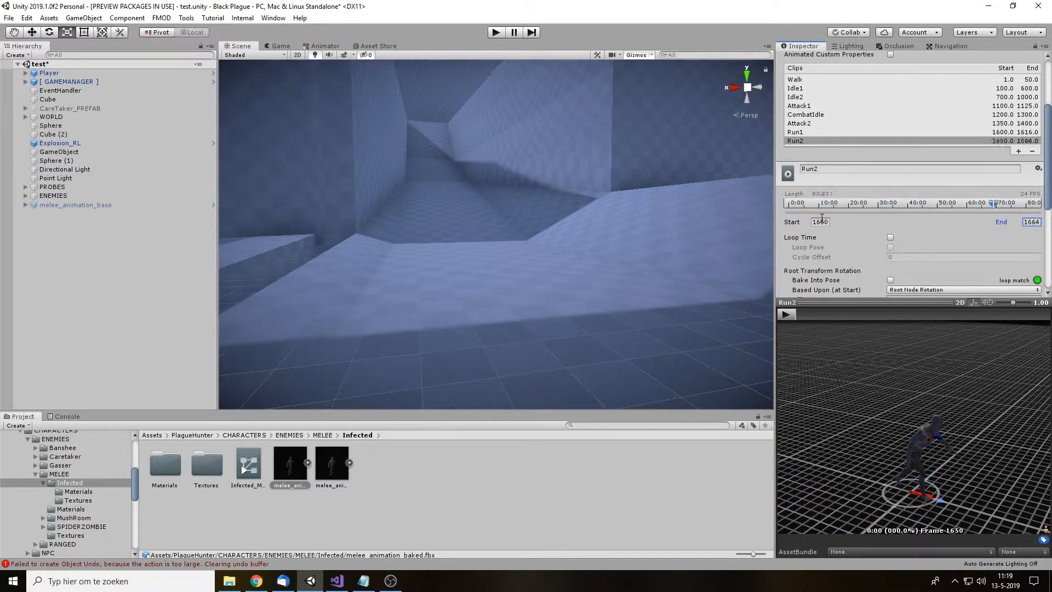
Step: Turn on Loop Time for the Run2 clip and play its preview to check the motion
left_click(891, 238)
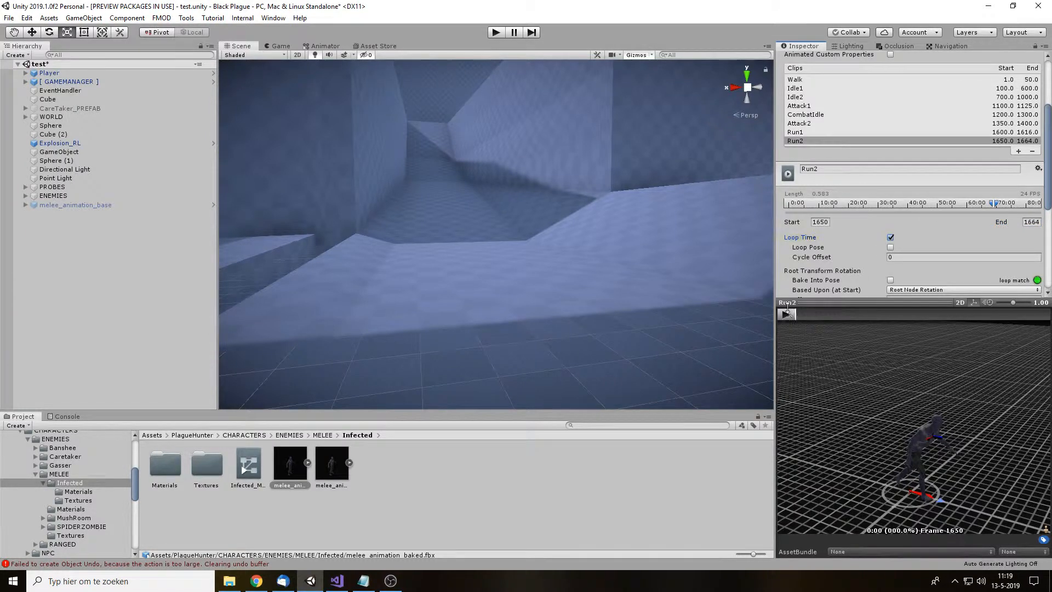
left_click(793, 303)
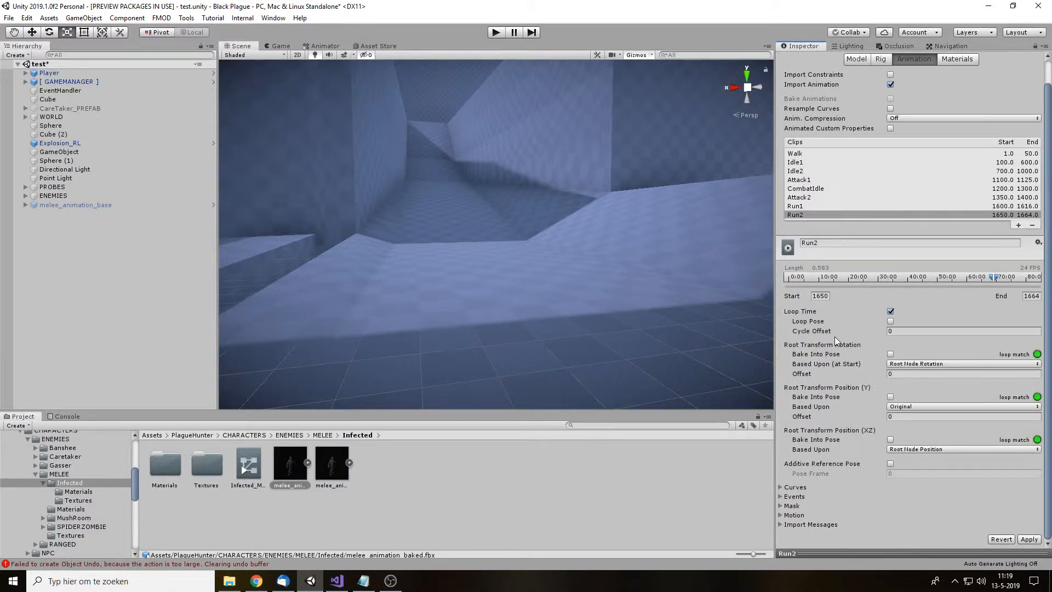
left_click(887, 555)
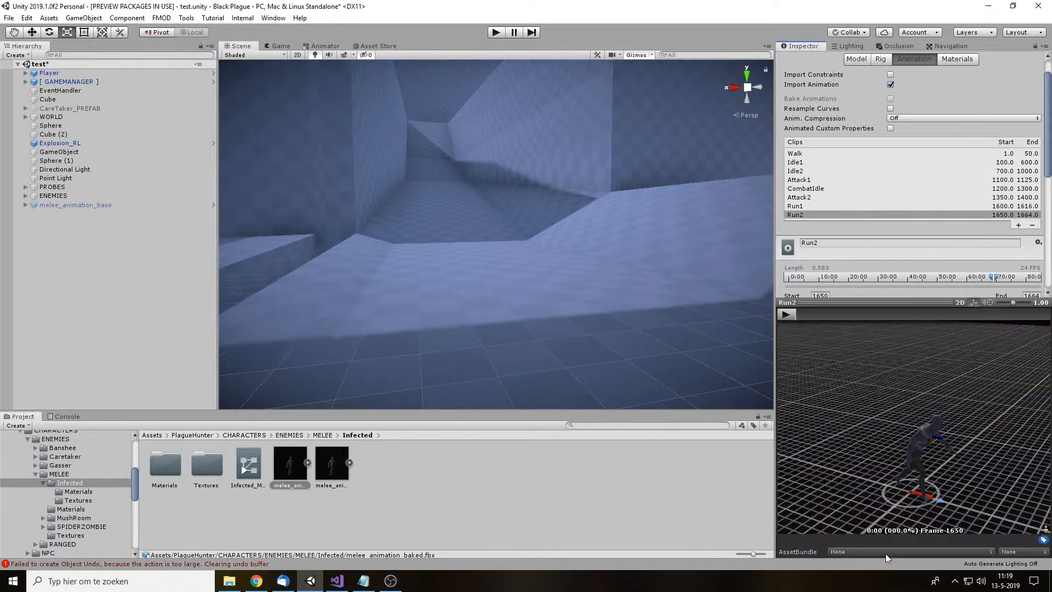
left_click(782, 302)
double_click(878, 553)
left_click(790, 338)
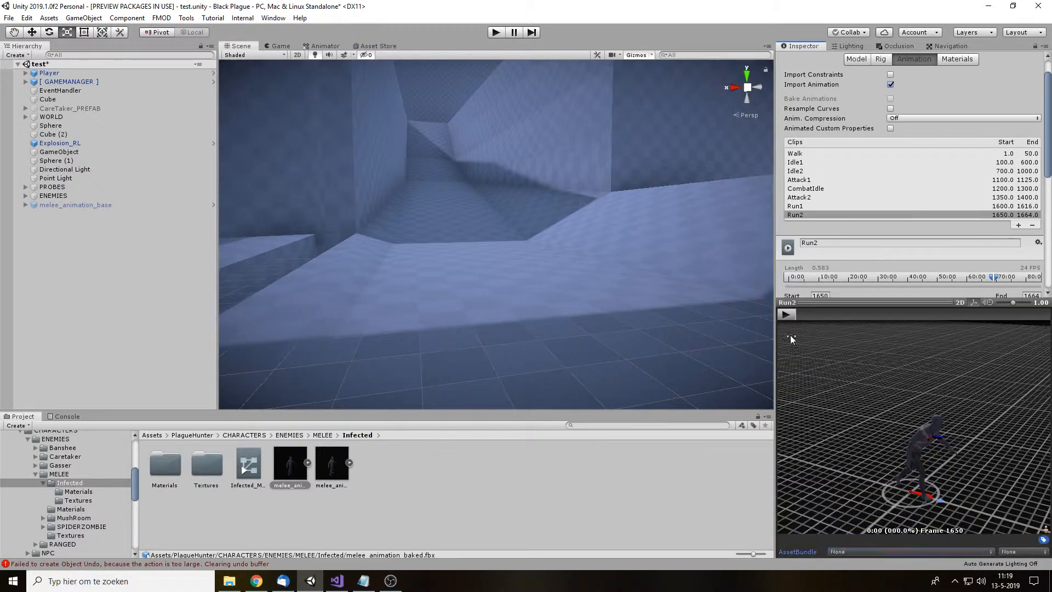
left_click(786, 315)
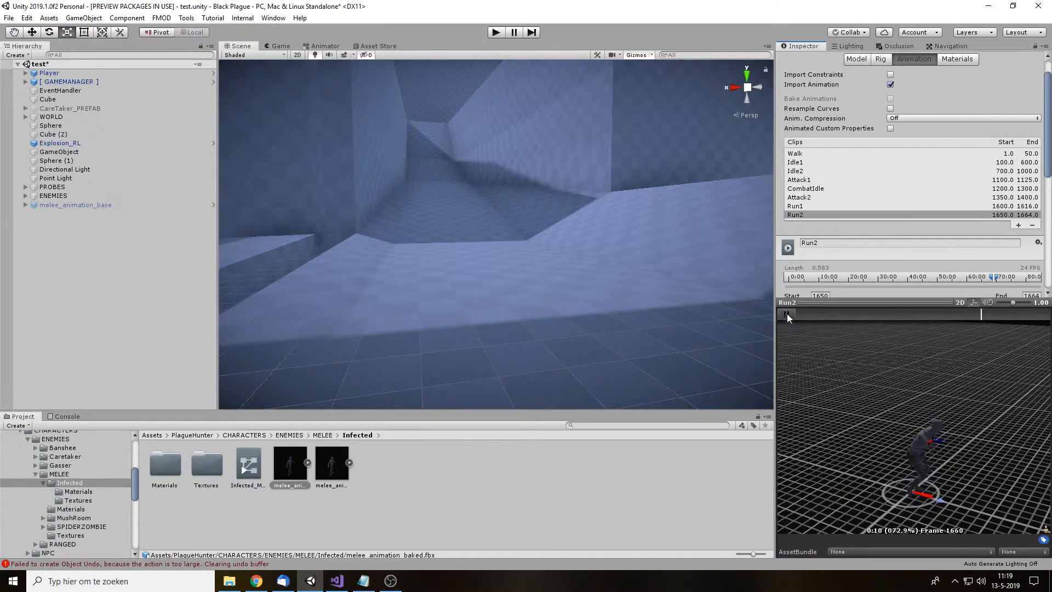
left_click(787, 314)
Step: Add a new clip named Death covering frames 1700 to 1725 and scrub through its preview
left_click(1017, 225)
left_click(863, 251)
type("Death")
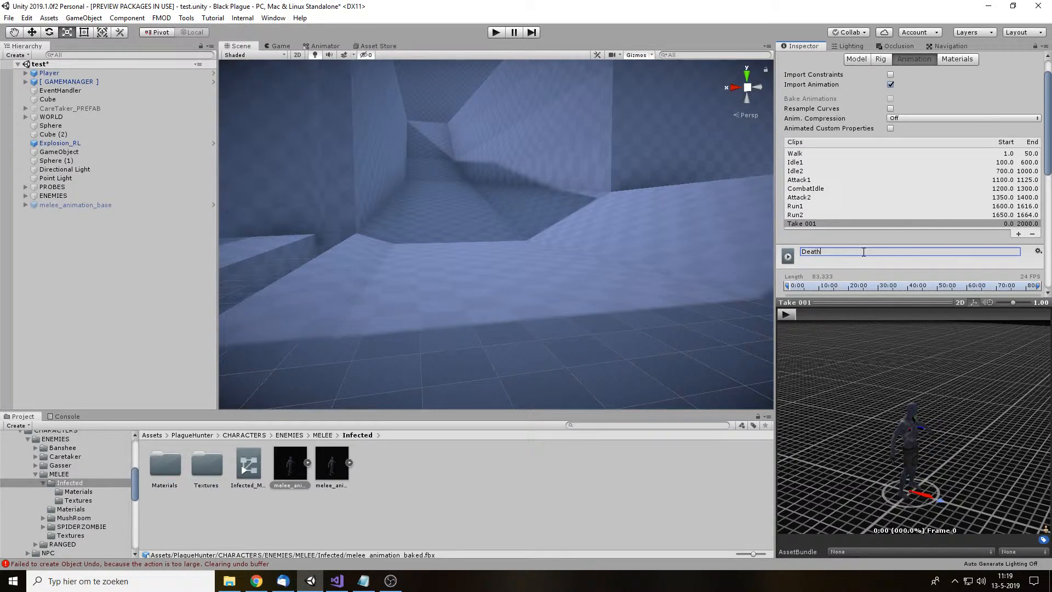
key("Return")
scroll(831, 215, "down", 3)
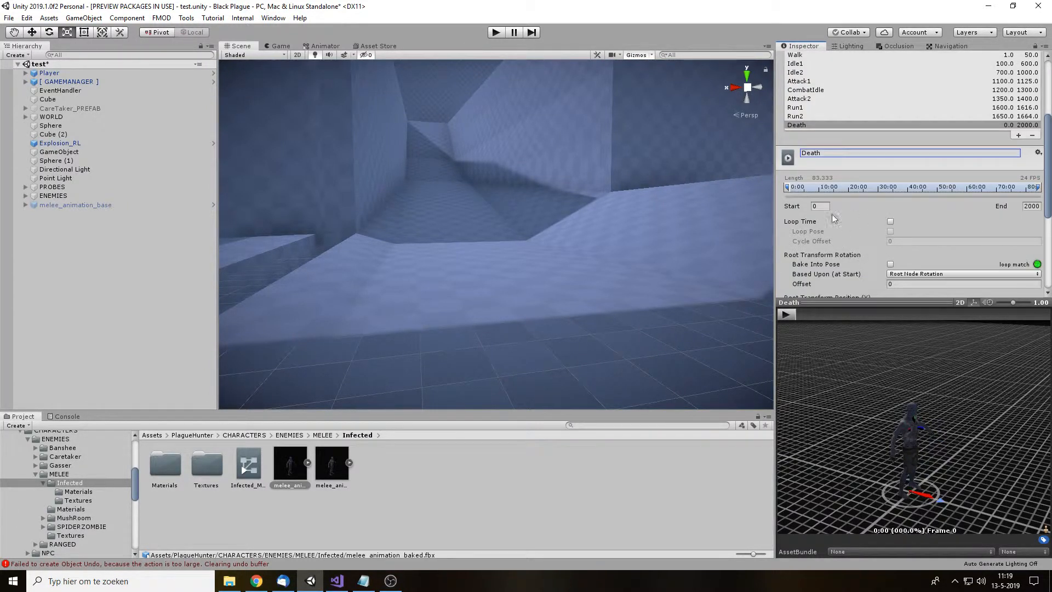
left_click(821, 209)
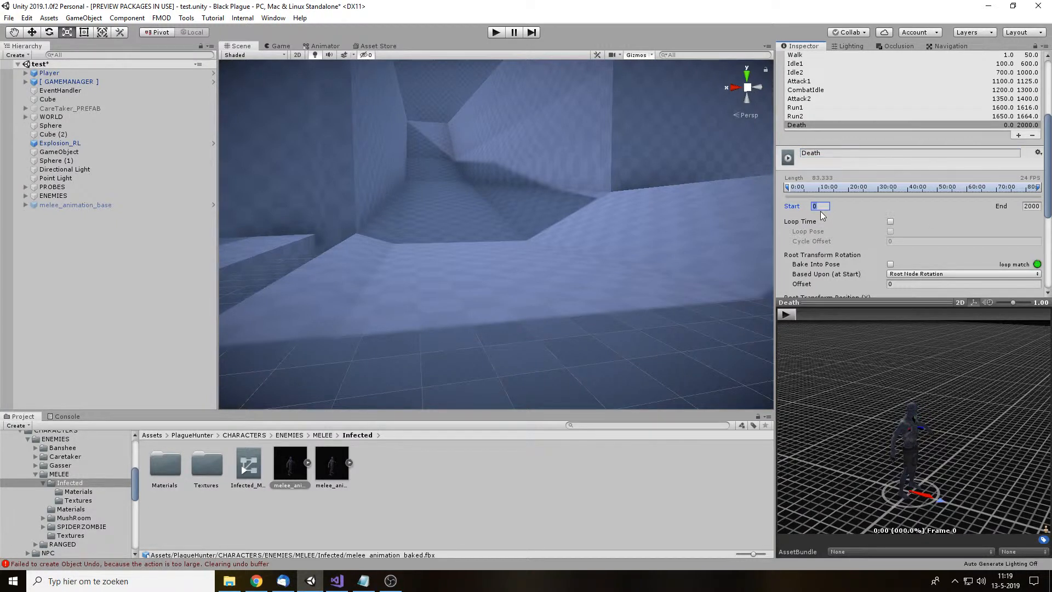
type("1700")
key("Tab")
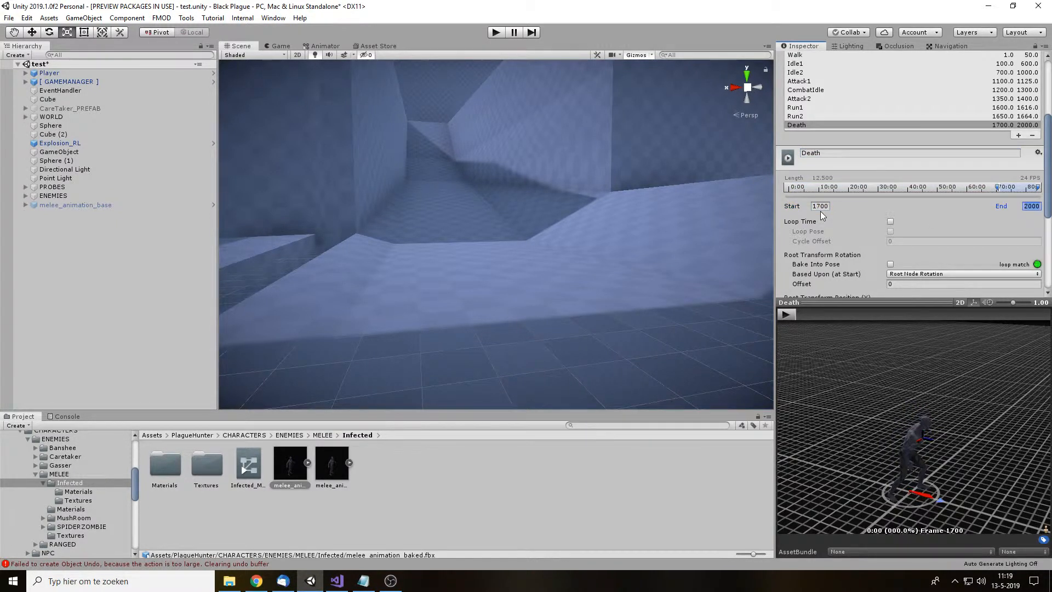
type("1725")
left_click_drag(800, 314, 1048, 322)
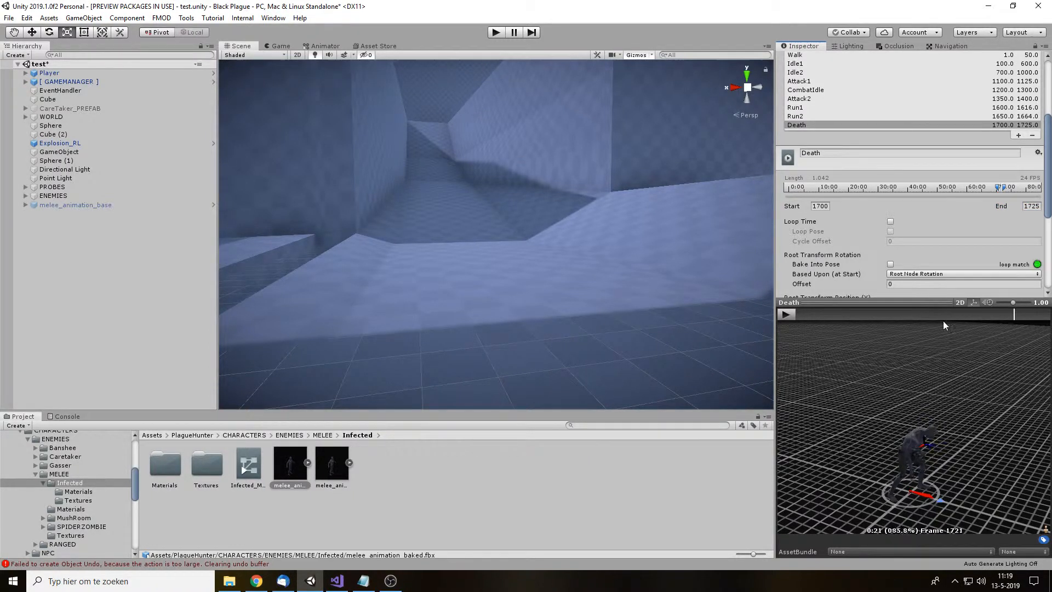
left_click_drag(8, 319, 799, 321)
Step: Add a new clip named Jump_Anticipation covering frames 1800 to 1810 and play its preview
left_click(1018, 136)
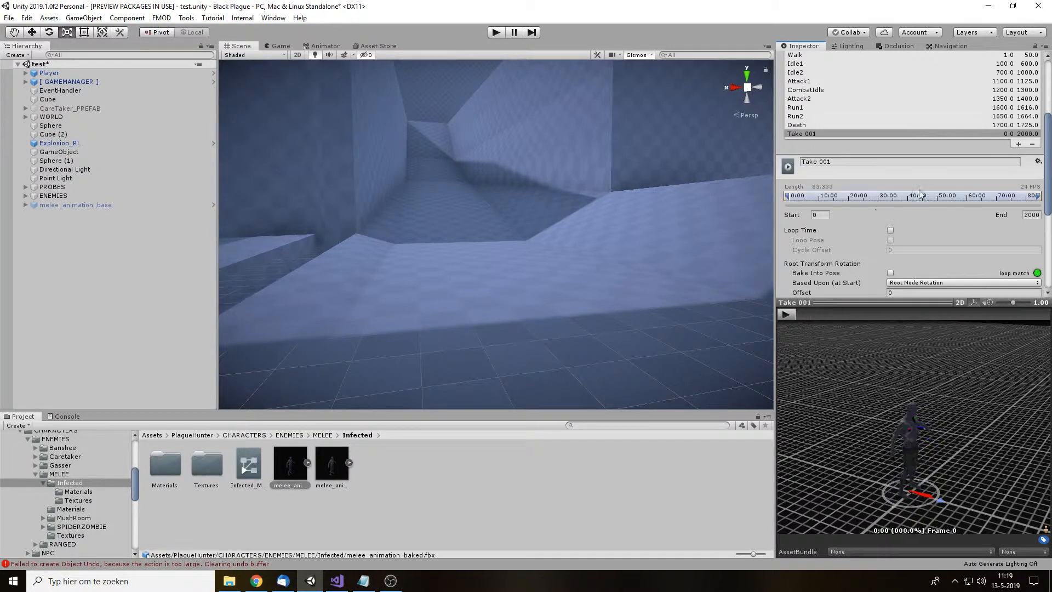
left_click(841, 162)
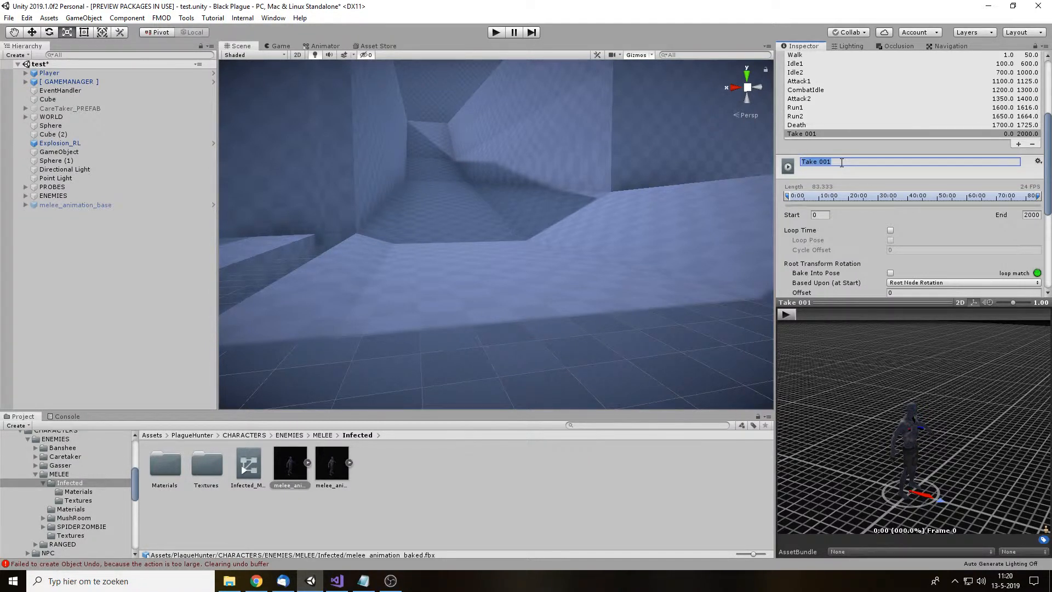
type("Jump_Anticipation")
key("Return")
left_click(826, 214)
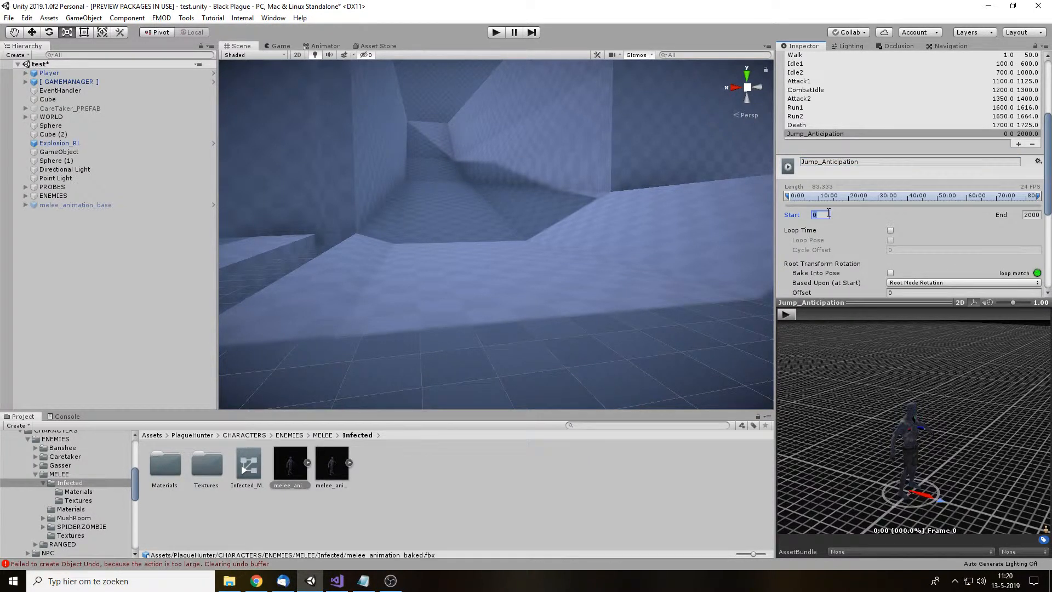
type("1800")
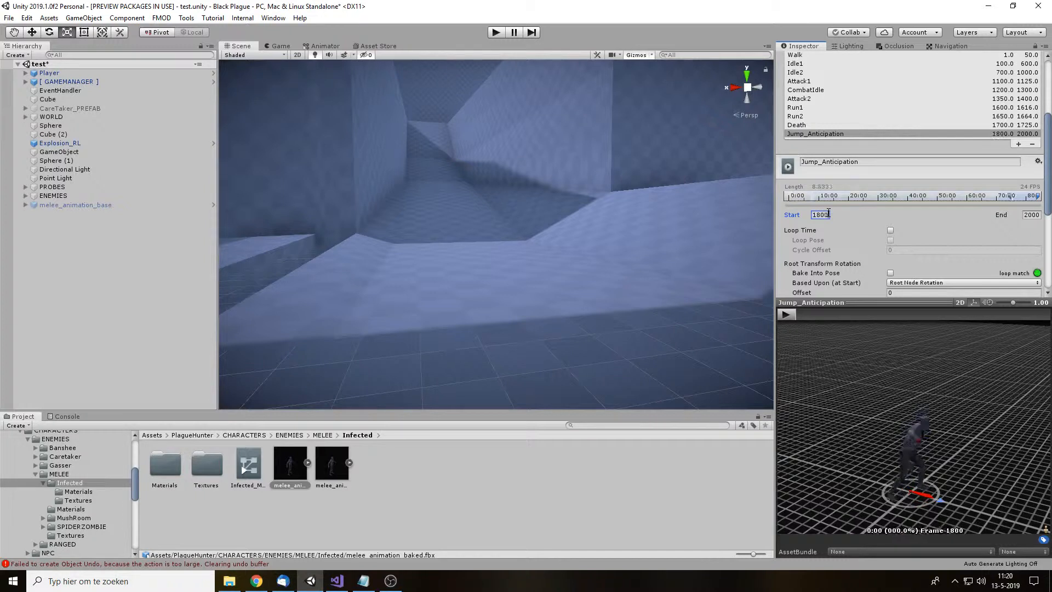
key("Tab")
type("18")
left_click(787, 314)
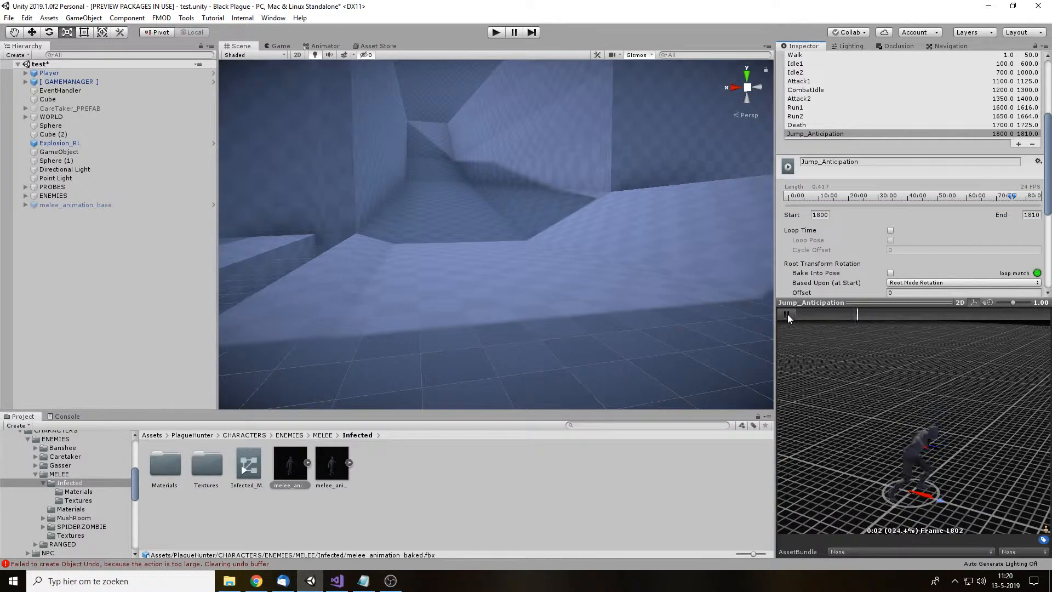
Step: Add another animation clip to the model and name it Jump_Air
left_click(1018, 145)
left_click(852, 171)
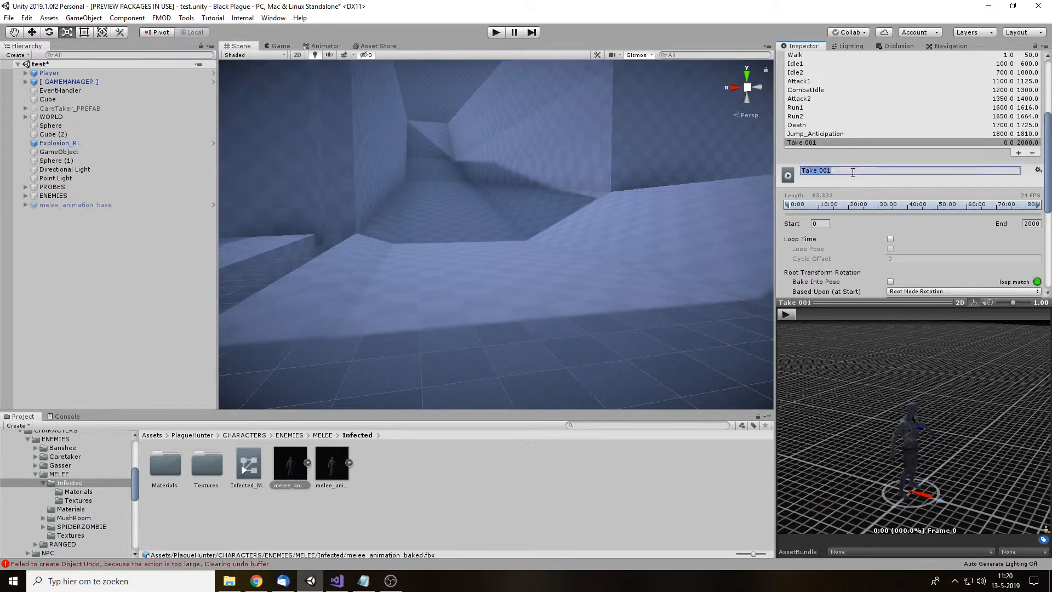
type("Jump_Air")
key("Return")
Step: Set the Jump_Air clip's start frame to 1810 and its end frame to 1820
left_click(821, 225)
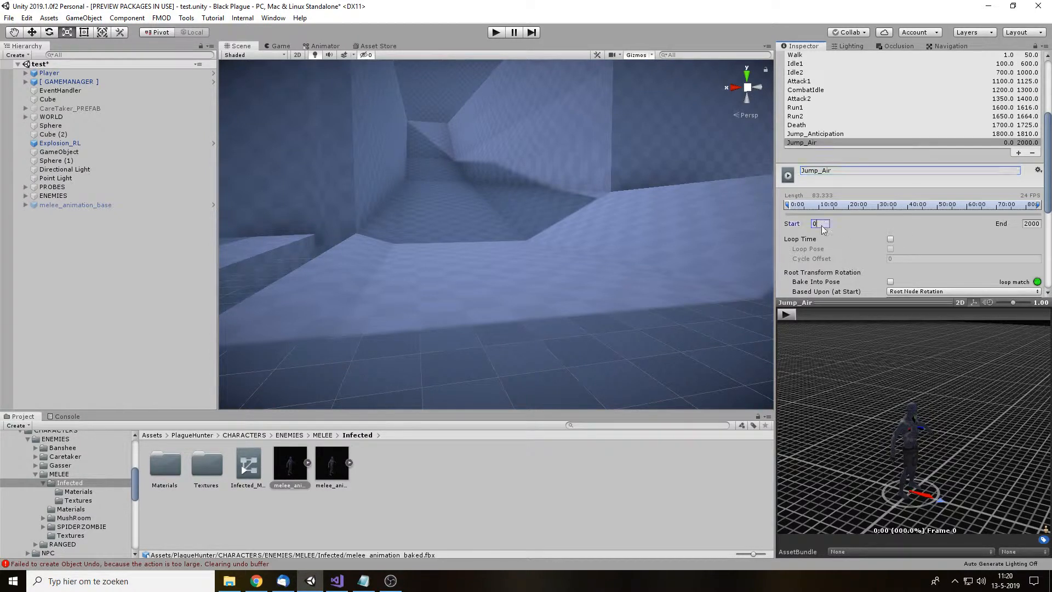
type("8110")
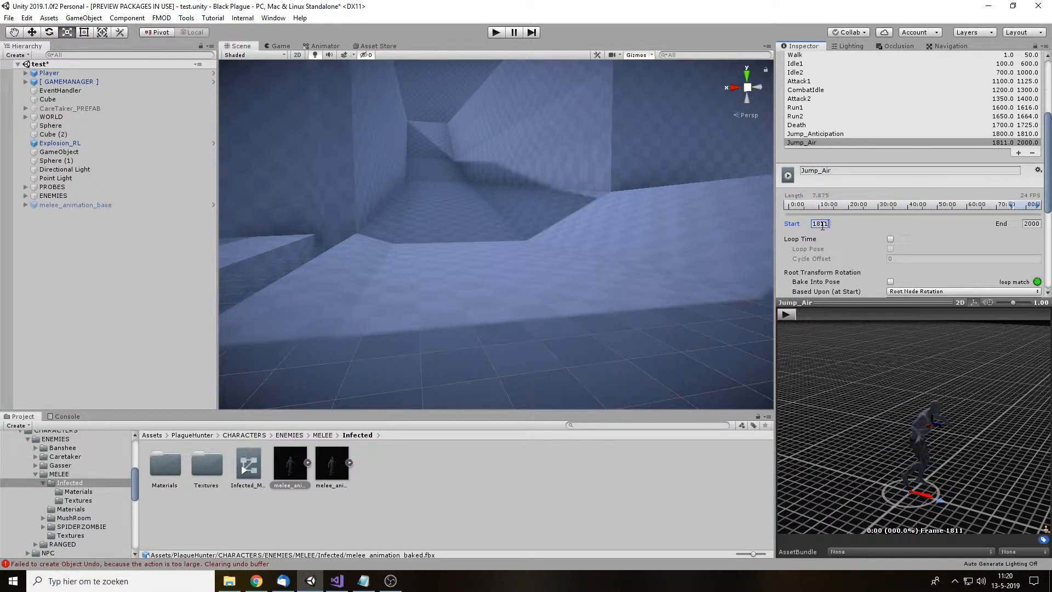
key("BackSpace")
key("BackSpace")
key("BackSpace")
key("BackSpace")
type("181")
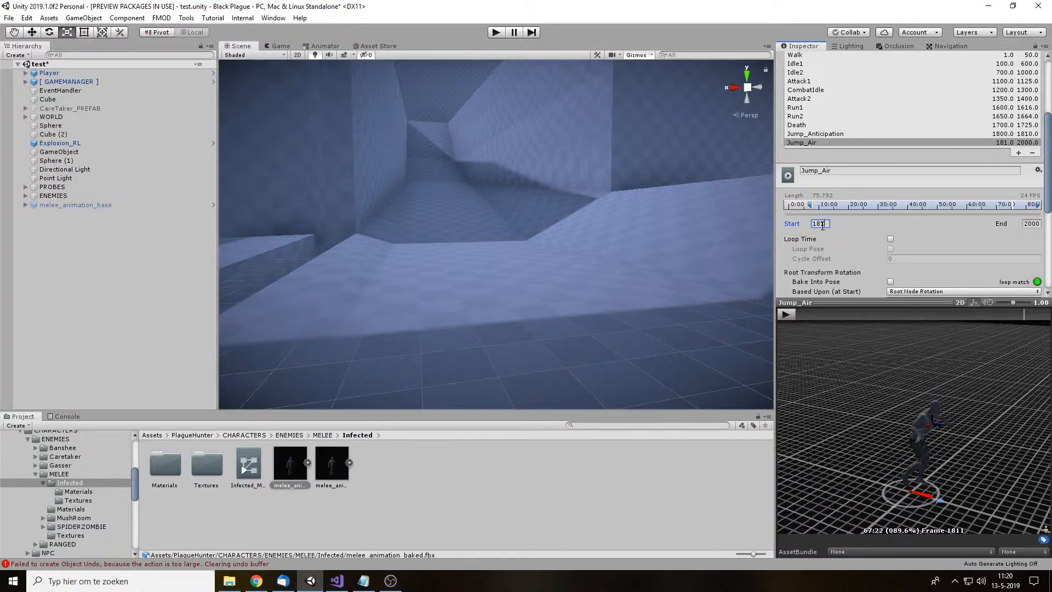
type("0")
key("Tab")
type("1820")
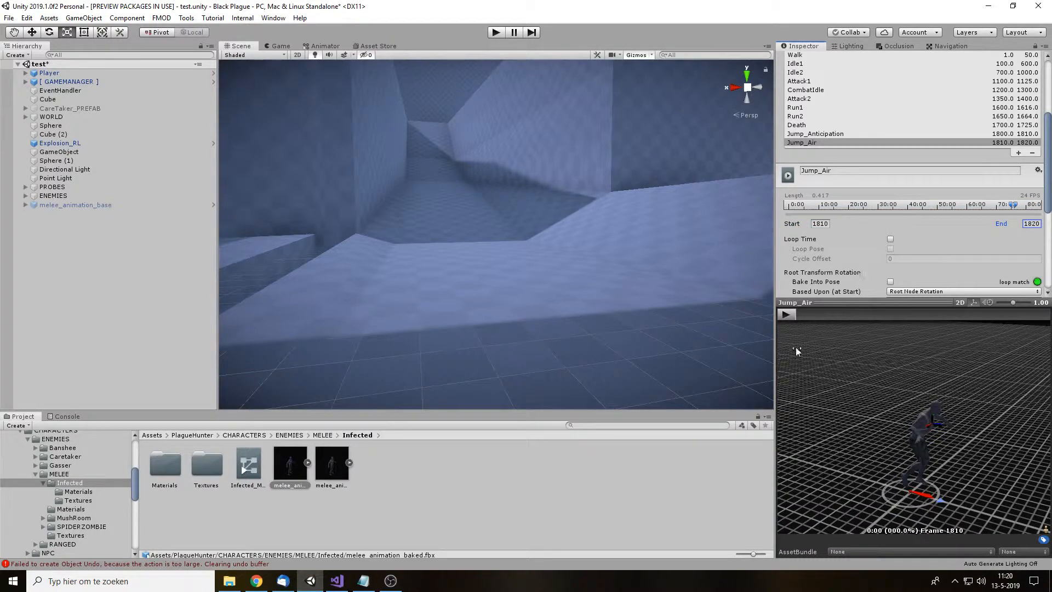
Step: Play the Jump_Air preview briefly and turn on Loop Time for the clip
left_click(790, 318)
left_click(790, 318)
left_click(890, 239)
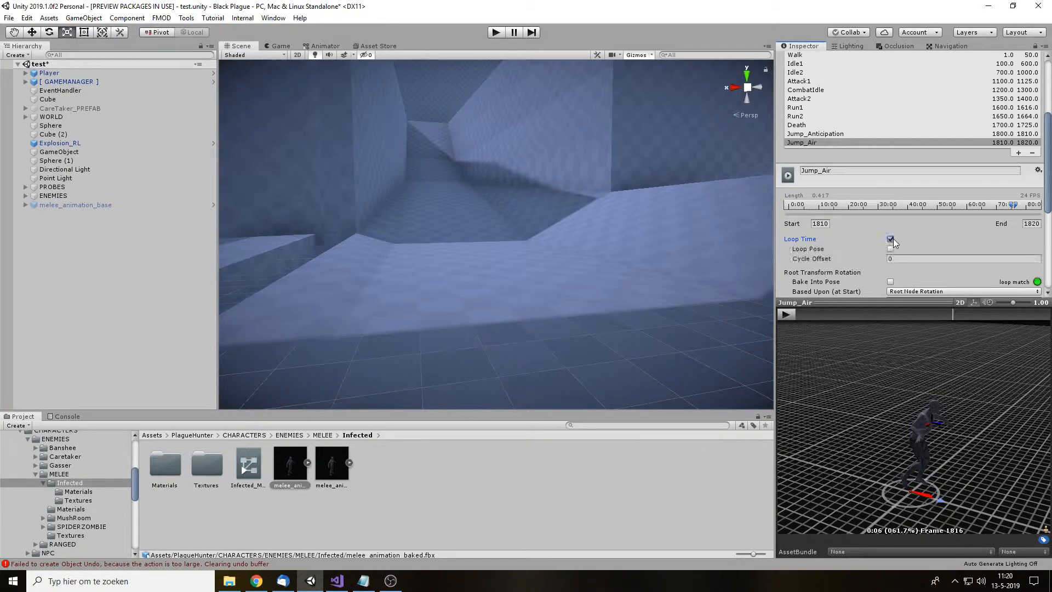
Step: Add a new clip named Jump_Landing covering frames 1820 to 1840 and play its preview
left_click(1018, 153)
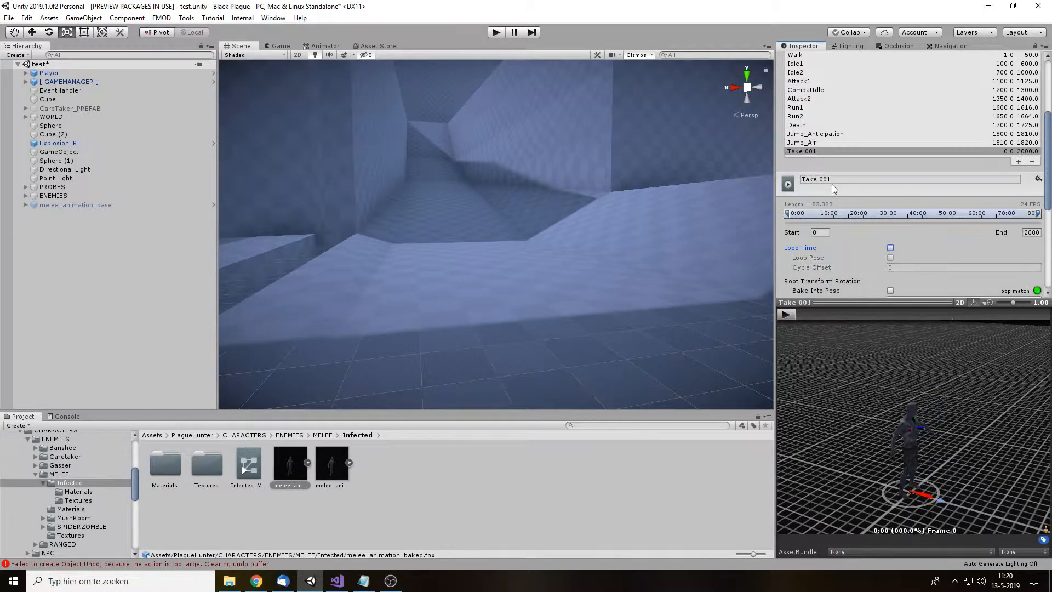
left_click(831, 179)
type("Jump")
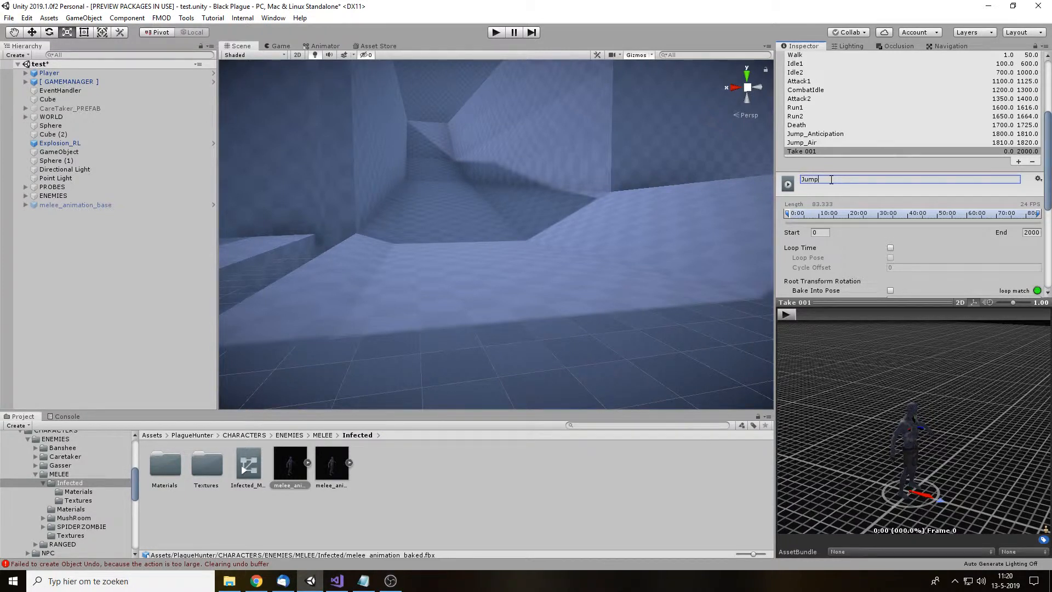
type("_Landing")
key("Return")
left_click(819, 232)
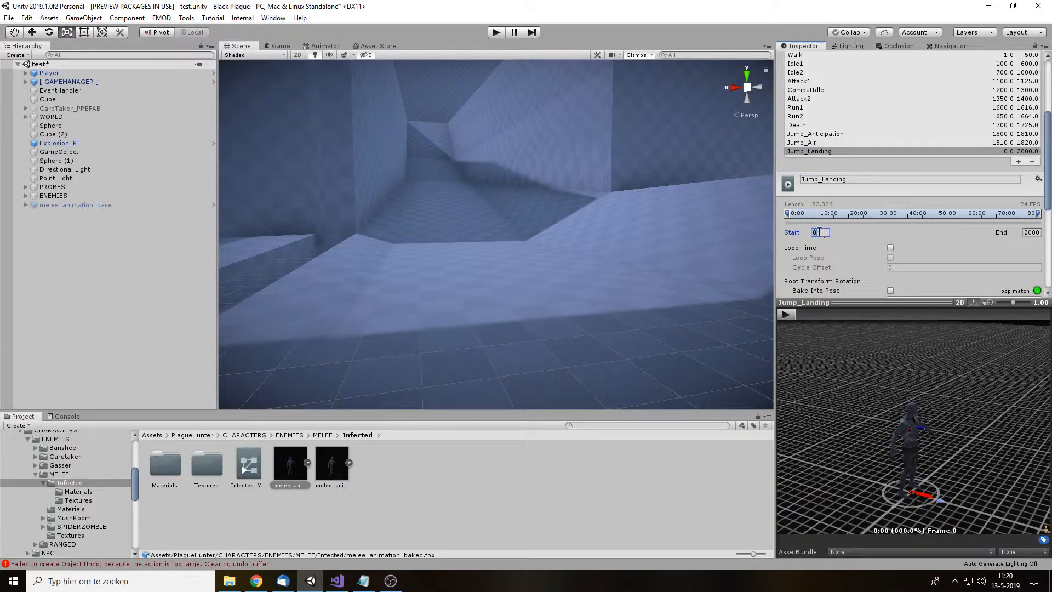
type("1820")
key("Tab")
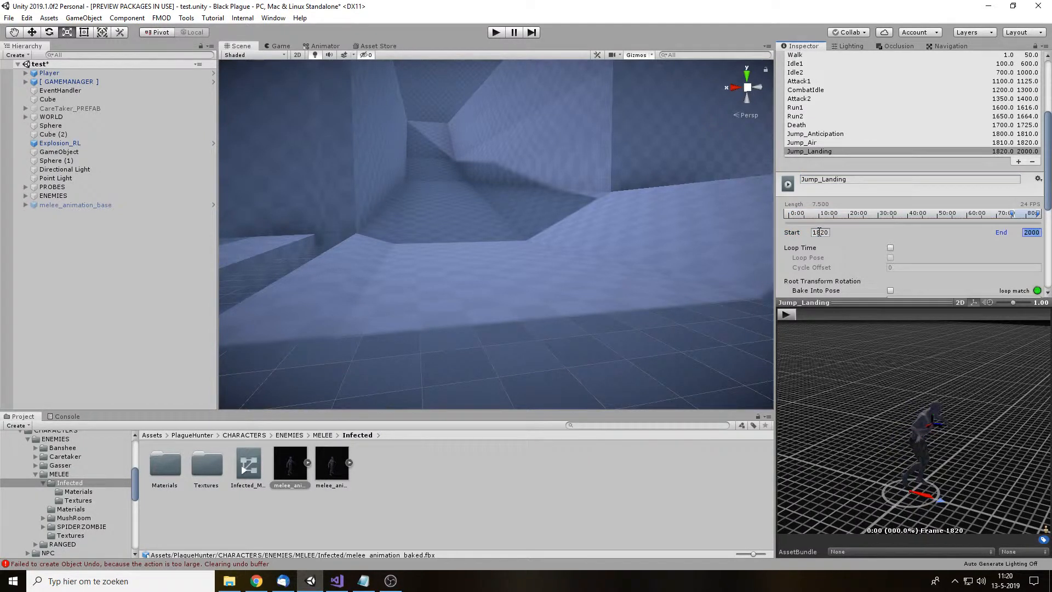
type("1840")
left_click(786, 316)
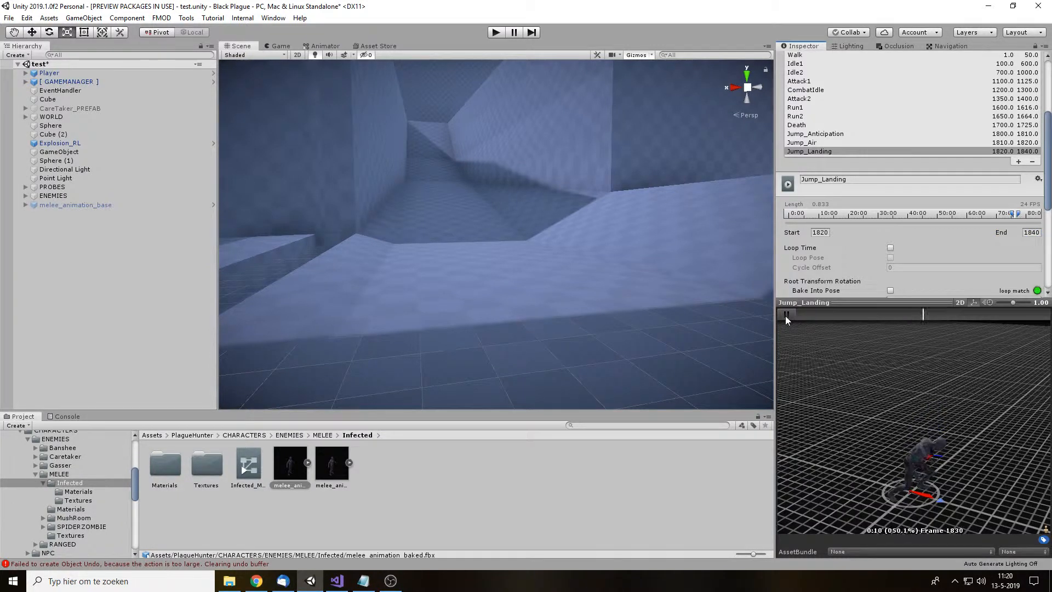
Step: Review the clip list in the import settings of the melee_animation_baked model
scroll(877, 229, "down", 5)
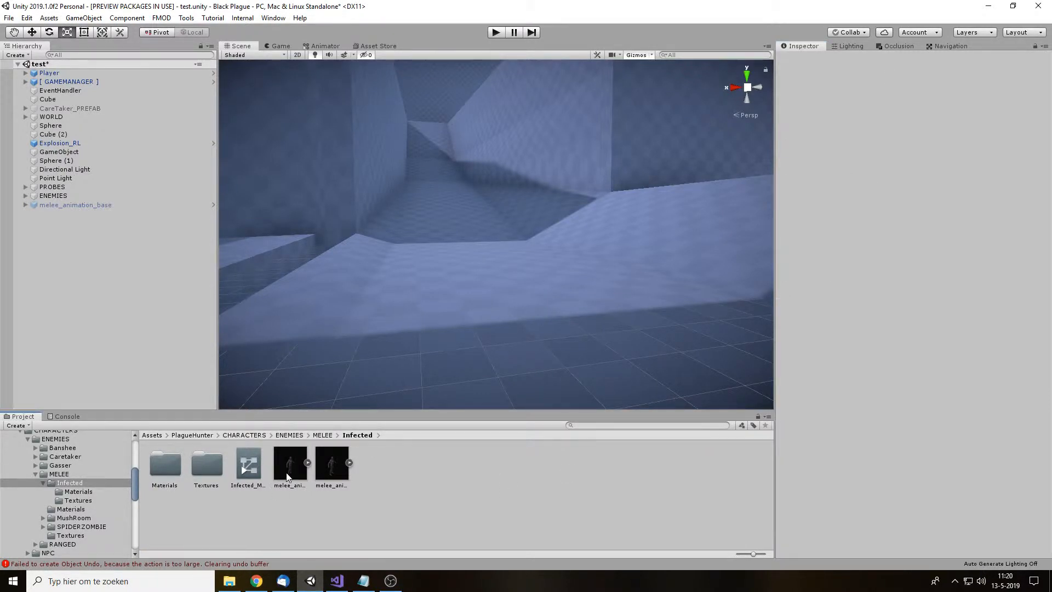
left_click(290, 464)
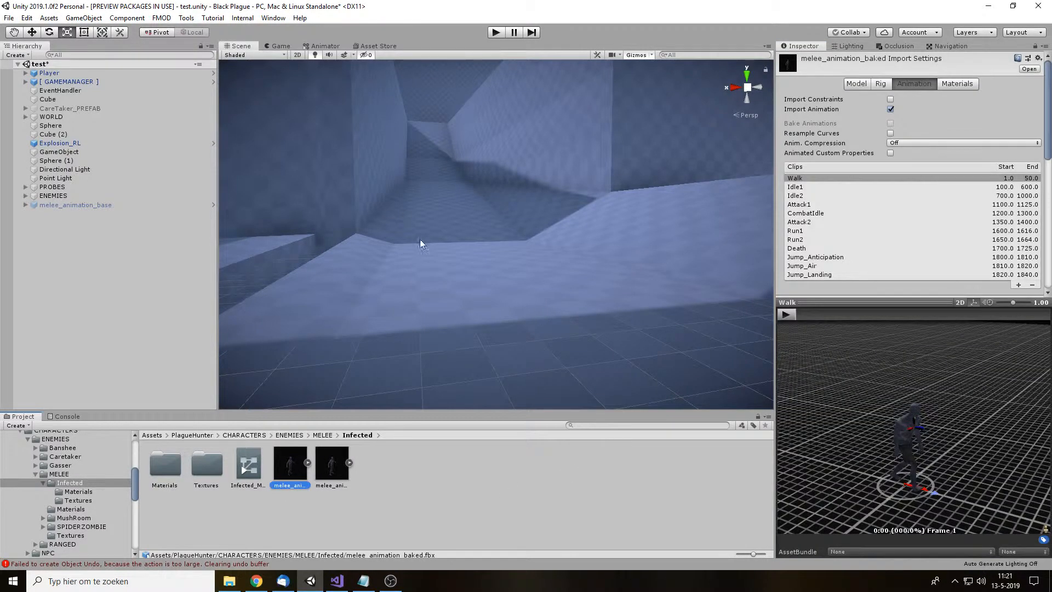
scroll(416, 258, "down", 5)
left_click(448, 483)
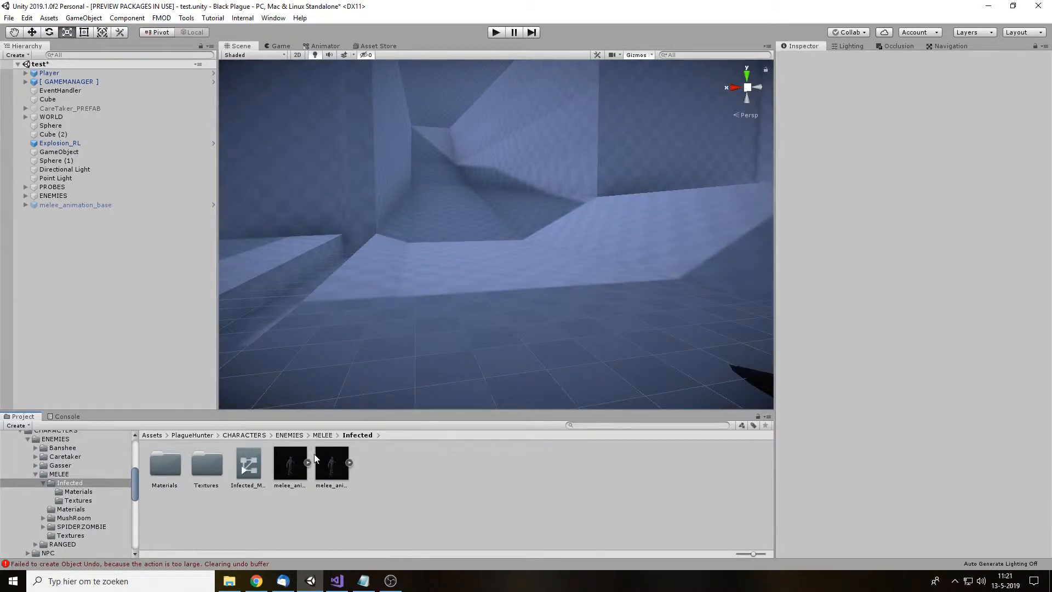
Step: Add the melee_animation_base model from the Infected folder to the scene as a new object
left_click(317, 460)
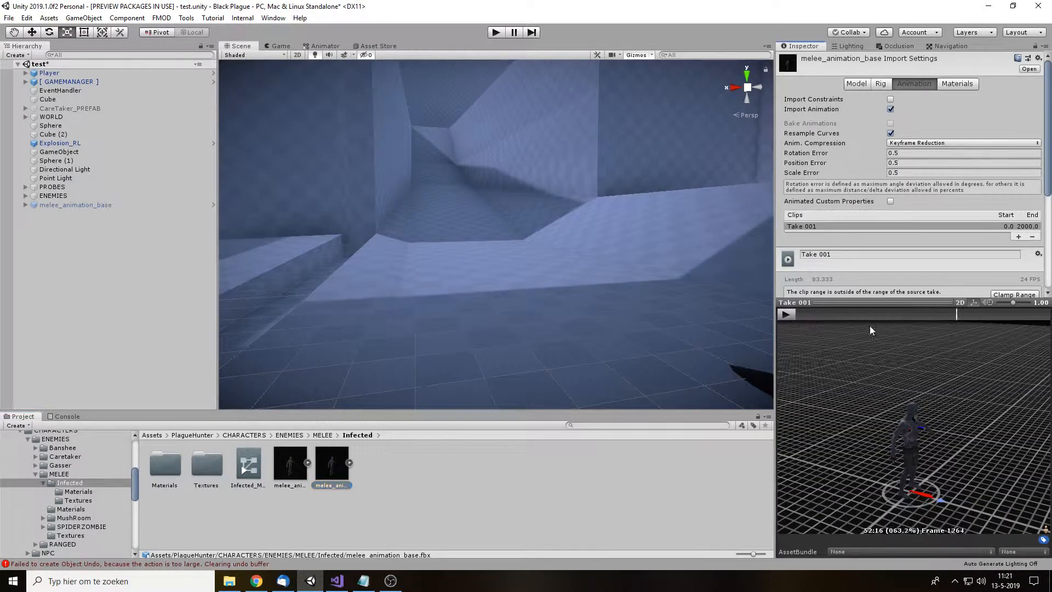
left_click(481, 491)
left_click_drag(121, 318, 122, 316)
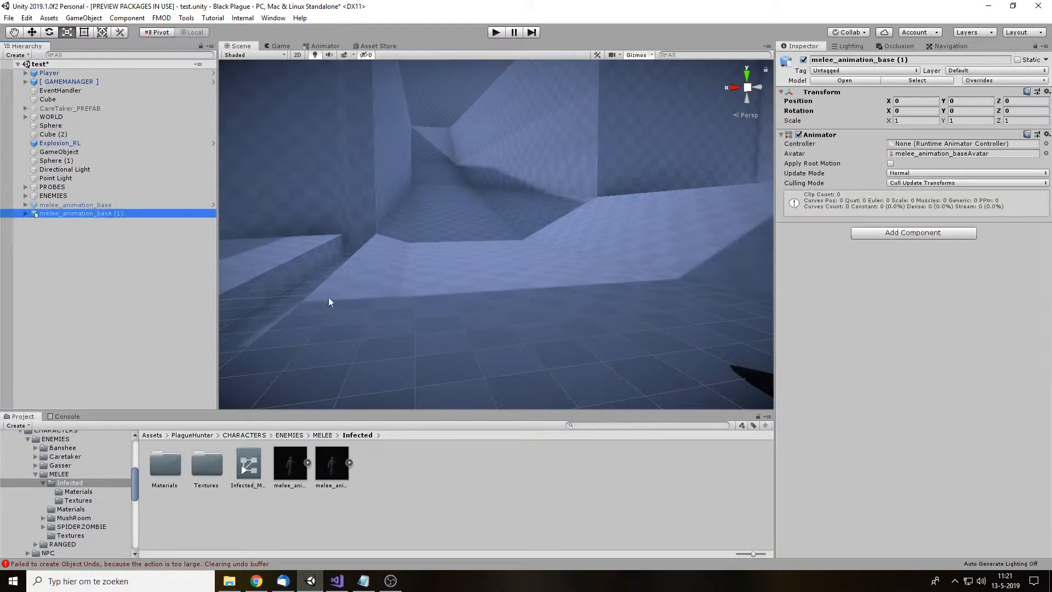
Step: Move the new melee_animation_base character to about Z -5.43 and scale it uniformly to about 2.09
key("f")
key("w")
left_click_drag(536, 317, 316, 222)
key("r")
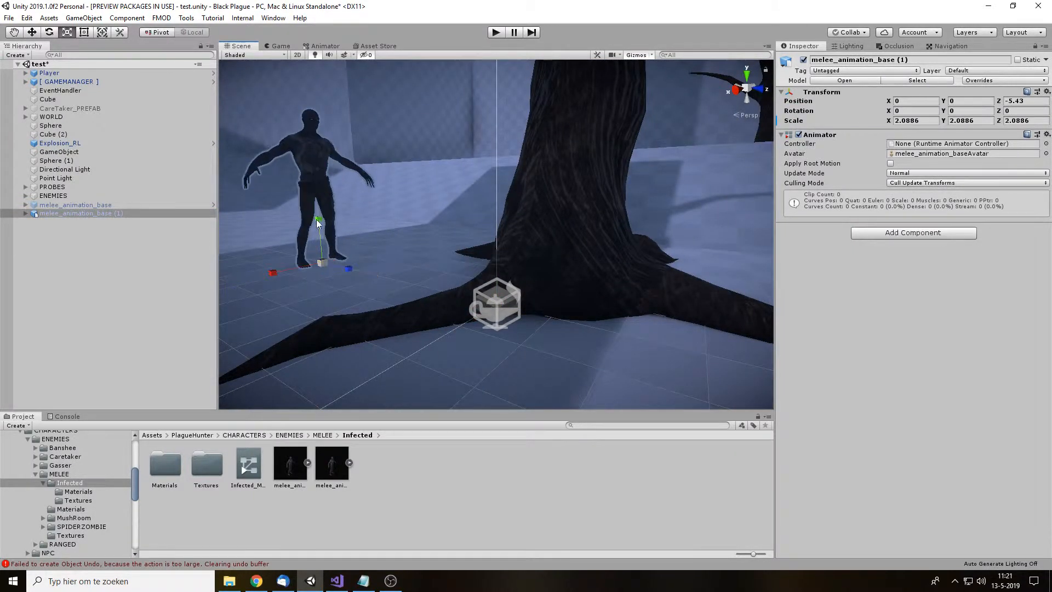
Step: Expand the new character's rig, try rotating the RIG_L_UpperLeg bone and undo the rotation
left_click(25, 213)
left_click(33, 257)
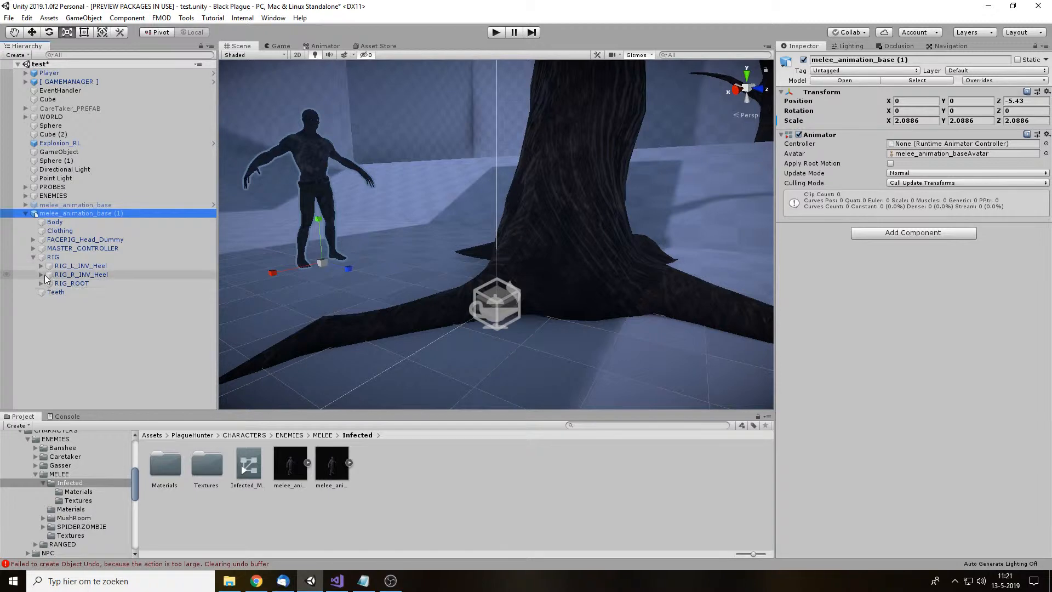
left_click(41, 274)
left_click(40, 292)
left_click(124, 300)
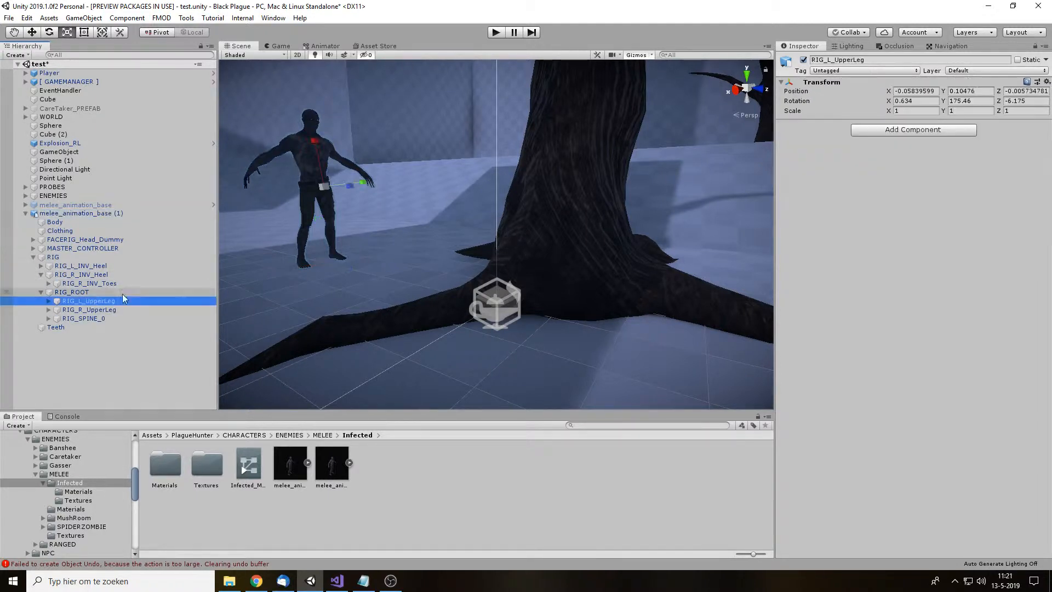
key("f")
key("e")
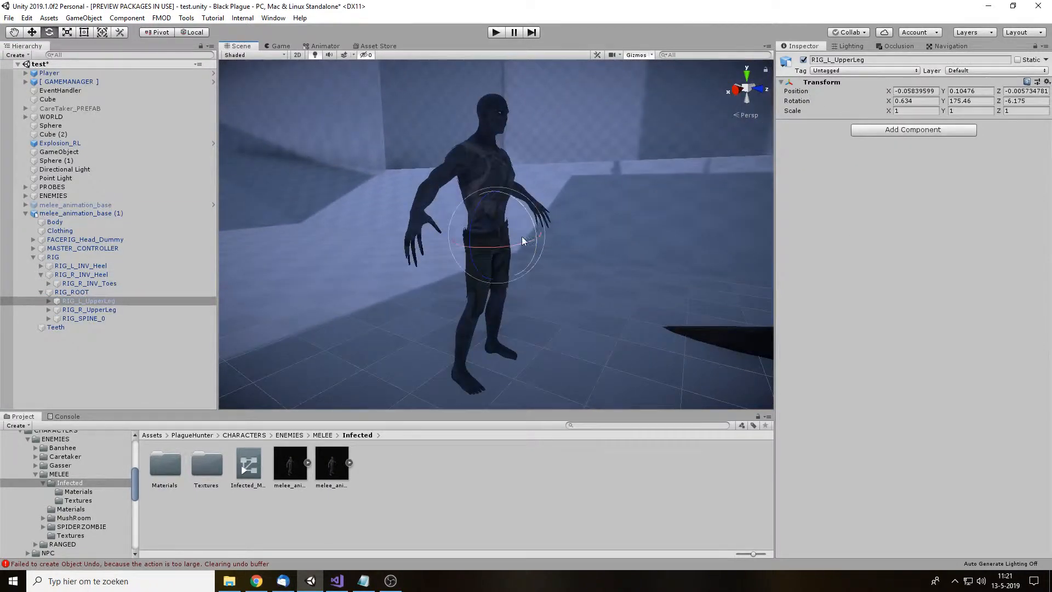
left_click_drag(533, 226, 569, 241)
key("z")
key("ctrl+z")
left_click(534, 482)
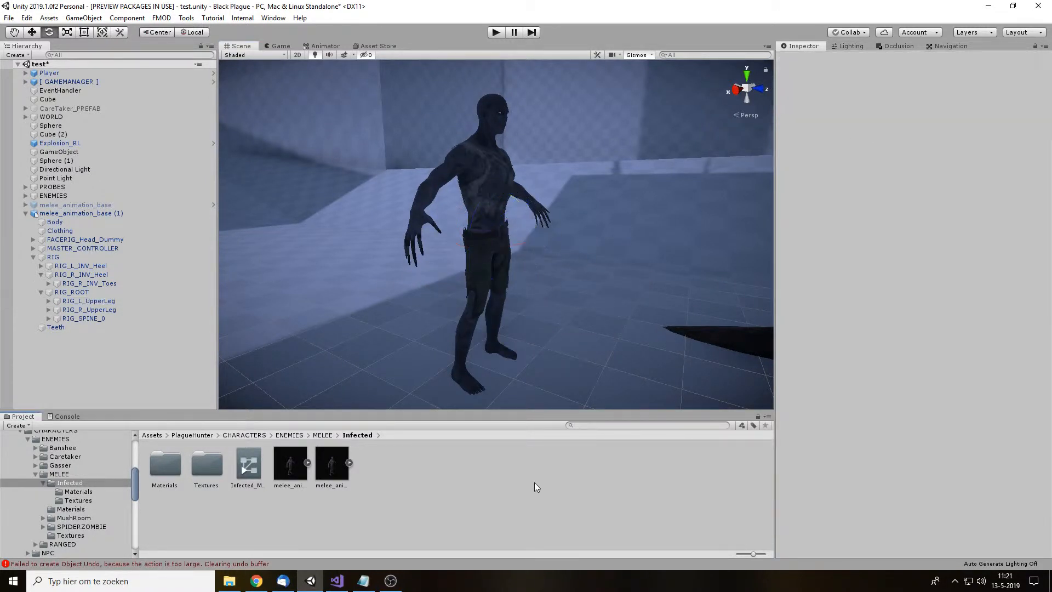
Step: Create an Animator Controller named Melee in the Infected folder and assign it to the new character's Animator component
left_click(70, 214)
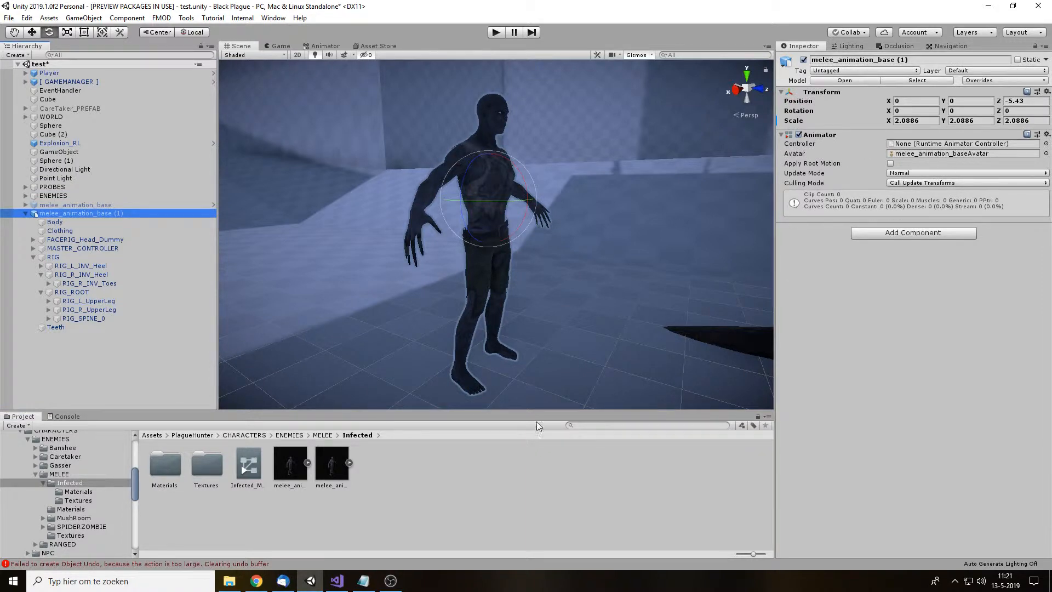
right_click(501, 503)
mouse_move(580, 249)
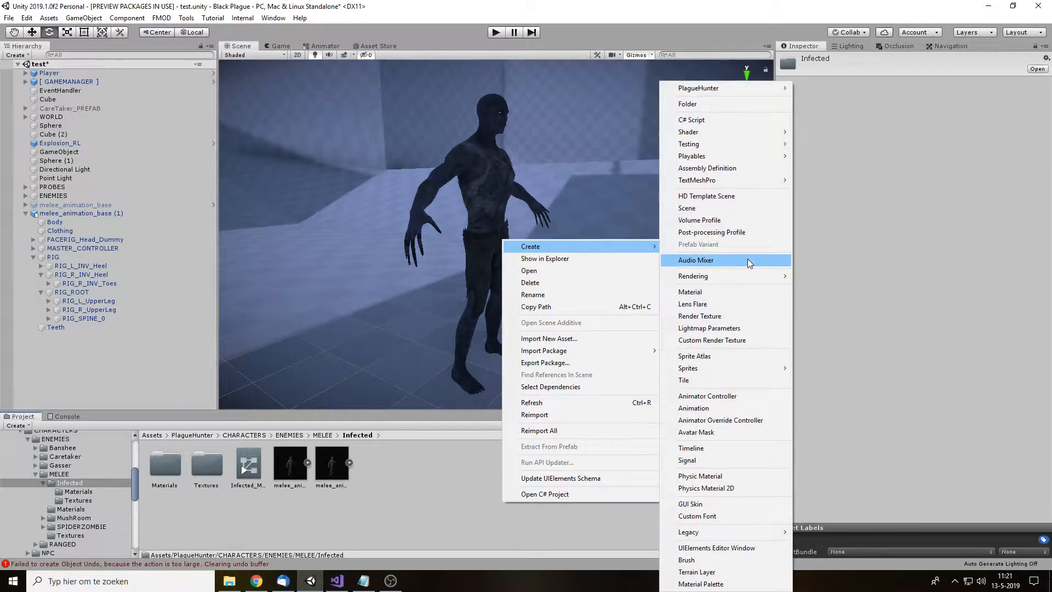
left_click(709, 396)
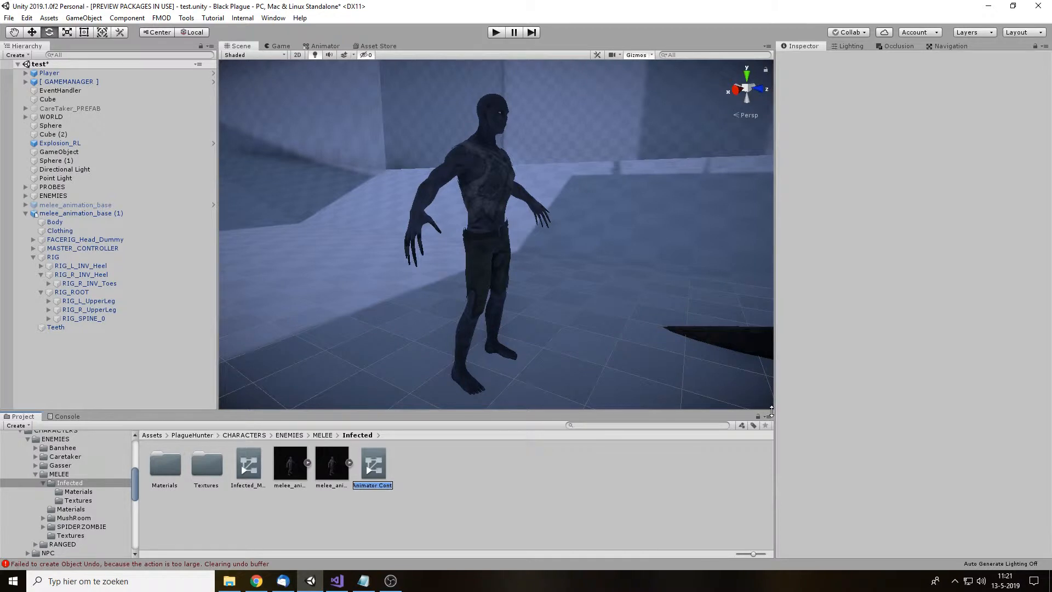
type("Melee")
key("Return")
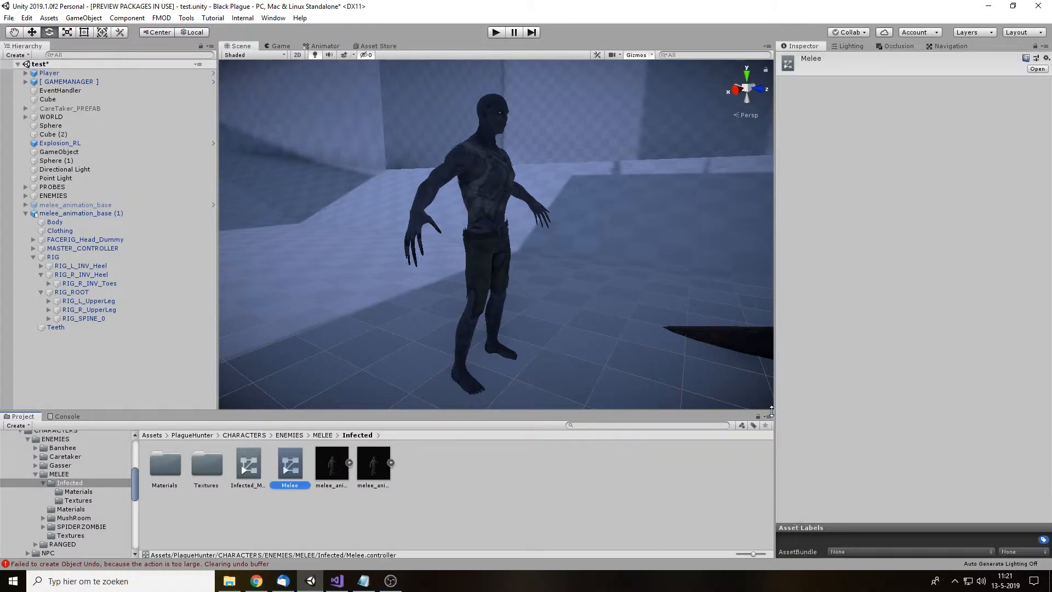
left_click(104, 214)
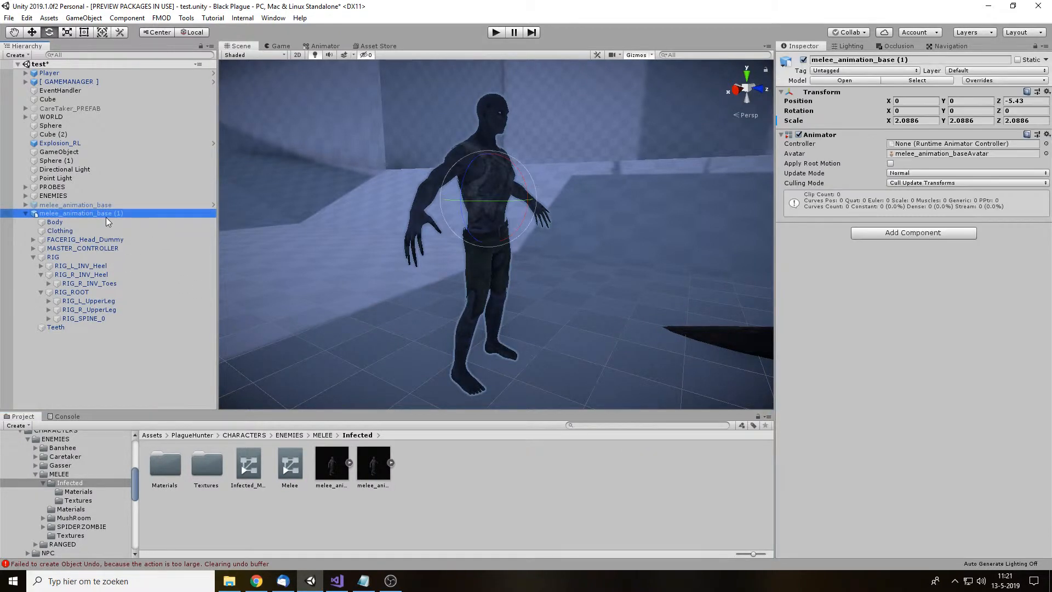
left_click_drag(289, 465, 938, 149)
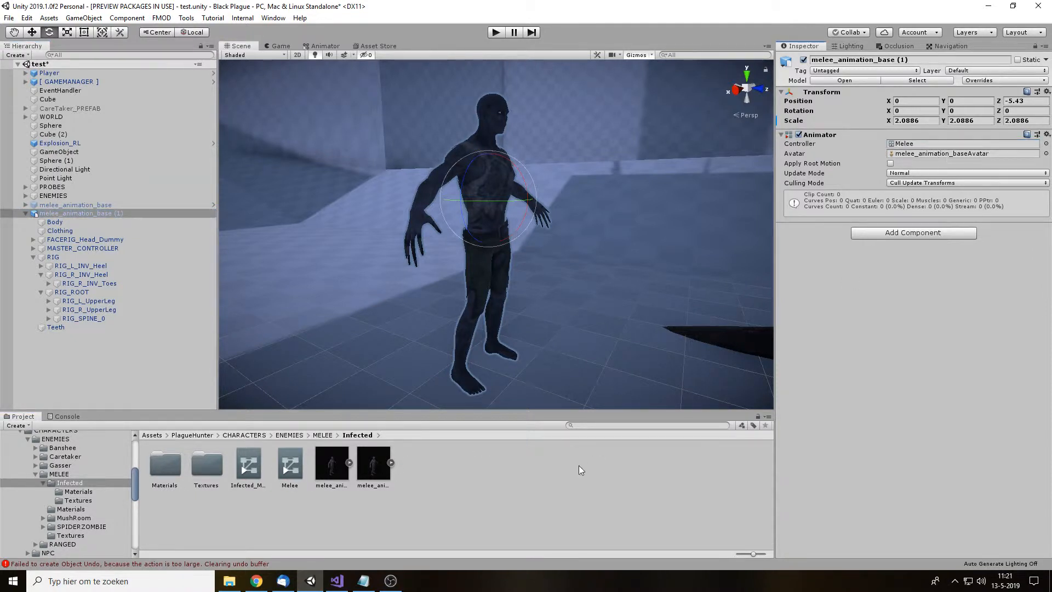
Step: Open the Melee controller's state graph and move the Exit node directly above Any State
double_click(289, 471)
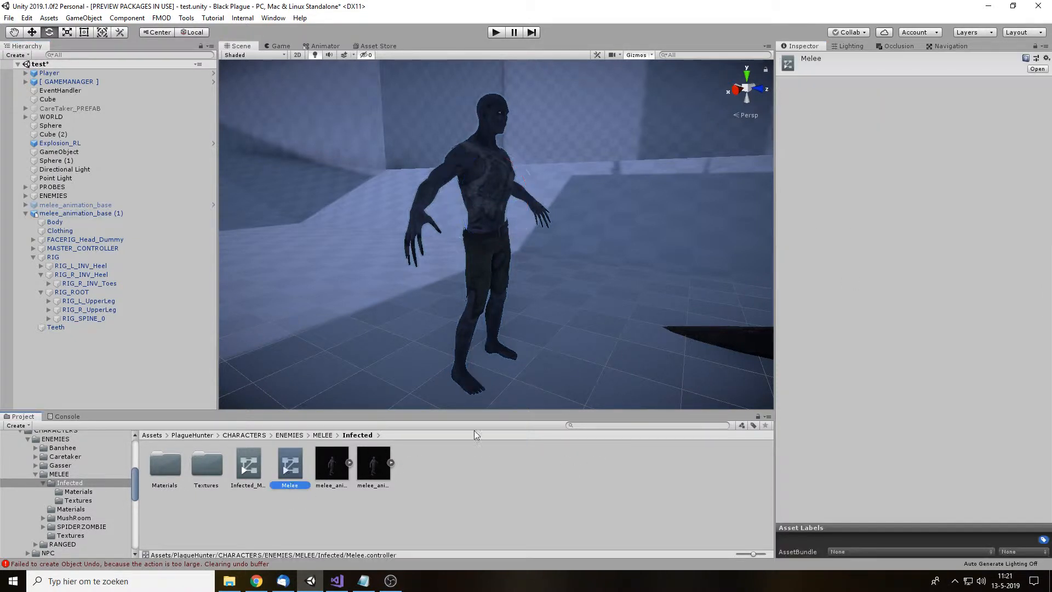
middle_click_drag(722, 189, 512, 172)
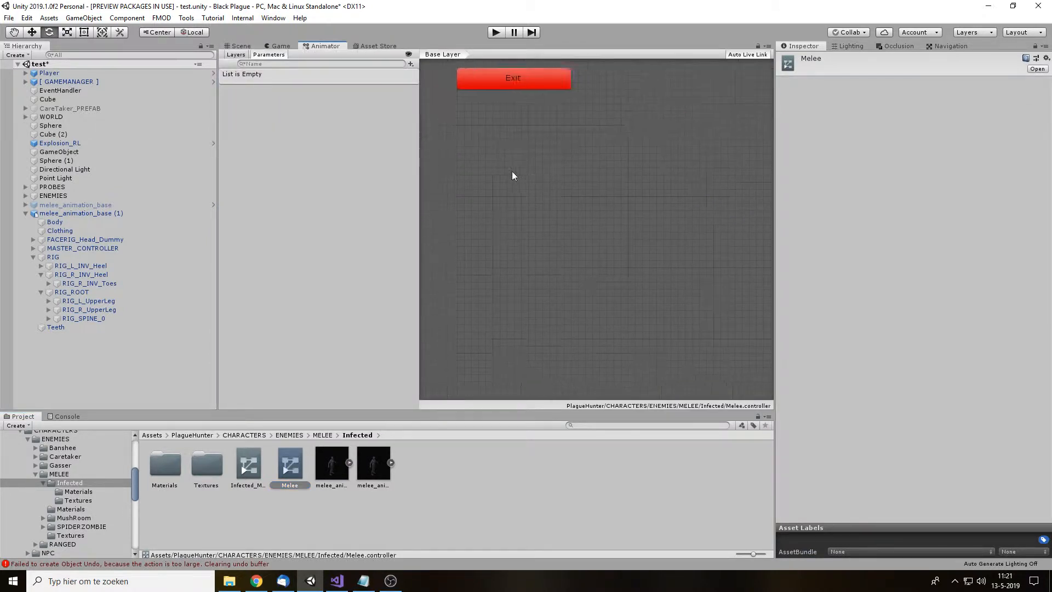
scroll(608, 238, "down", 10)
middle_click_drag(569, 209, 643, 233)
scroll(644, 237, "up", 2)
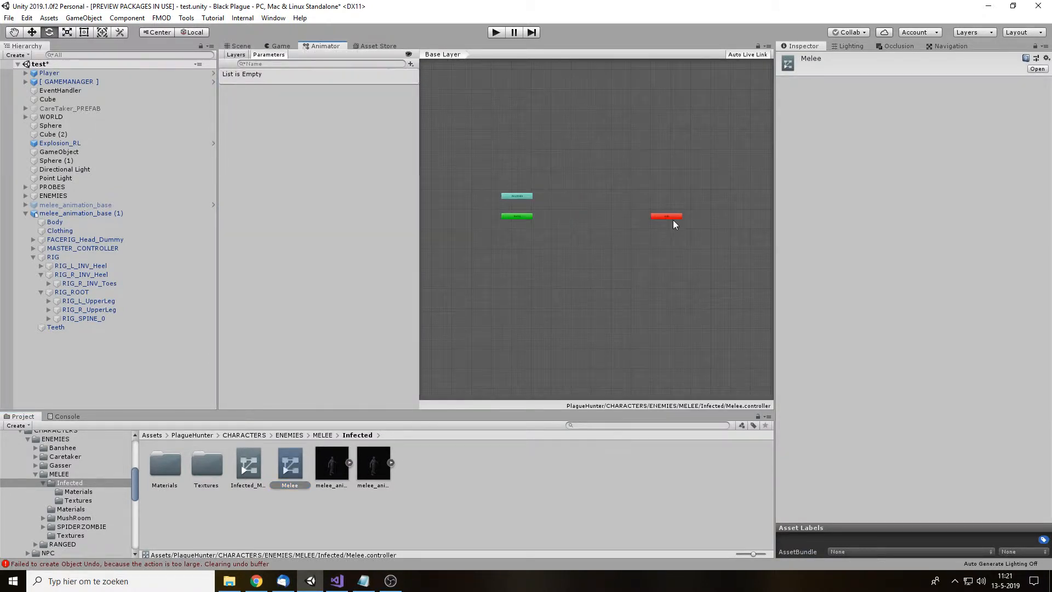
left_click(671, 220)
left_click_drag(667, 220, 523, 177)
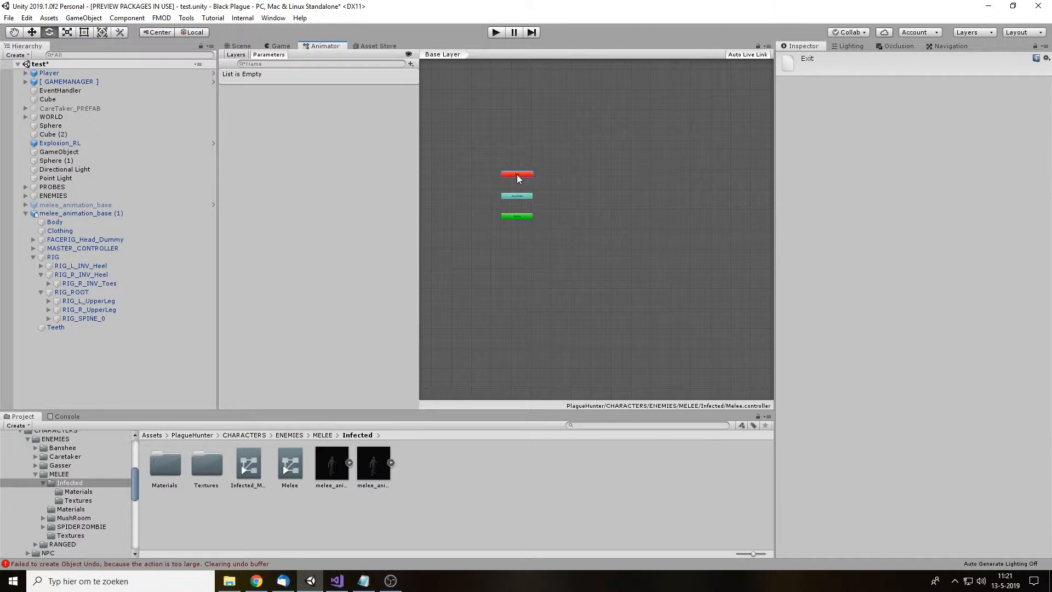
scroll(530, 215, "up", 8)
left_click(645, 233)
scroll(526, 218, "up", 3)
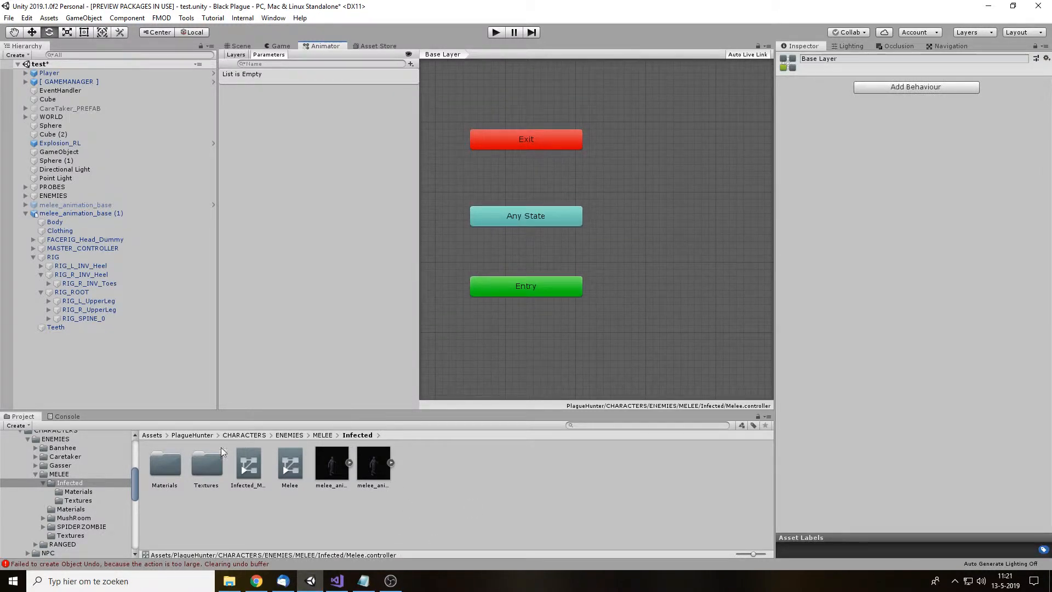
Step: Add the Idle2 clip from melee_animation_baked as a state in the graph and place the Entry node beneath it
left_click(331, 471)
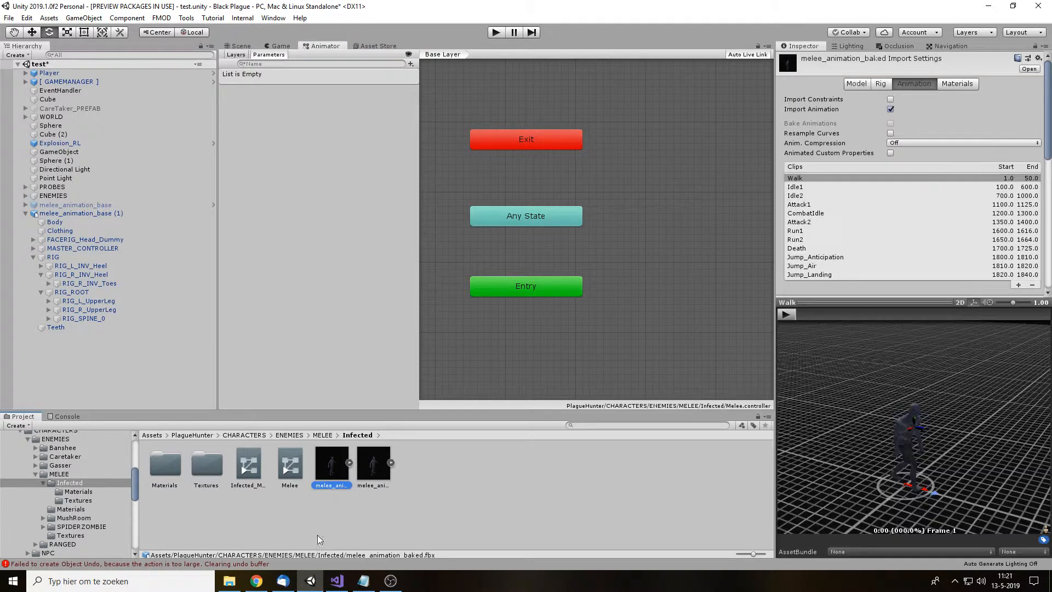
left_click(348, 463)
scroll(475, 515, "down", 2)
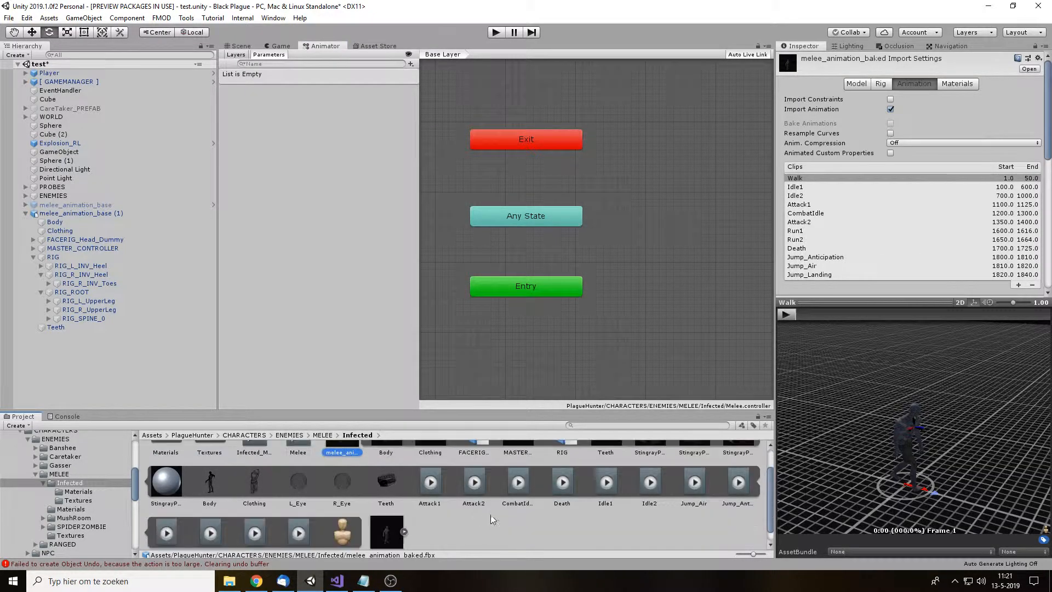
left_click_drag(655, 489, 666, 186)
left_click(661, 299)
left_click_drag(519, 293, 732, 291)
middle_click_drag(720, 194, 587, 257)
left_click(587, 257)
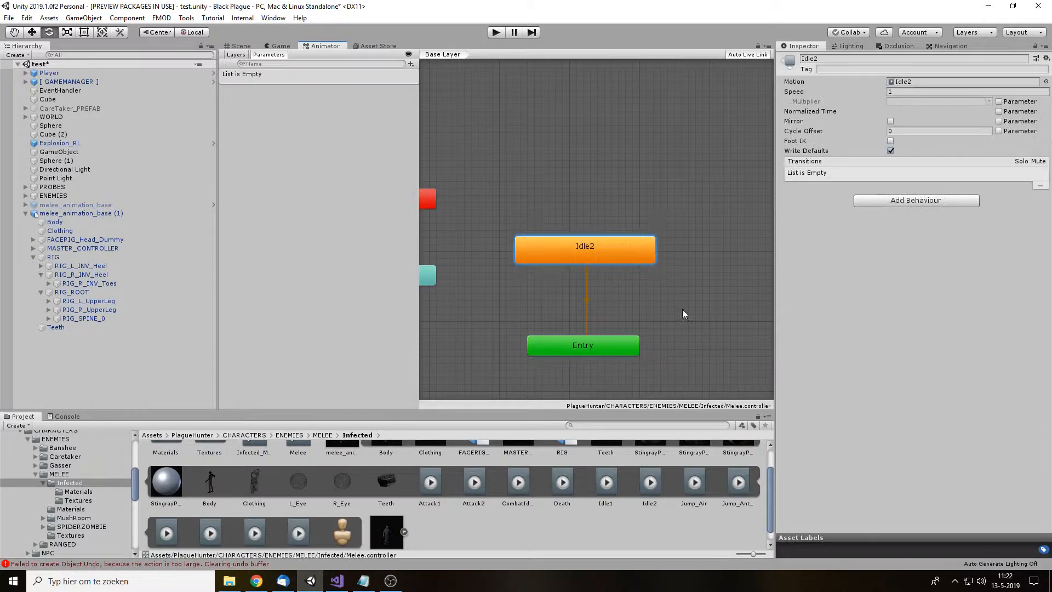
left_click(647, 301)
Step: Run the scene and walk up to the melee character to check its idle animation, then stop playback
left_click(240, 46)
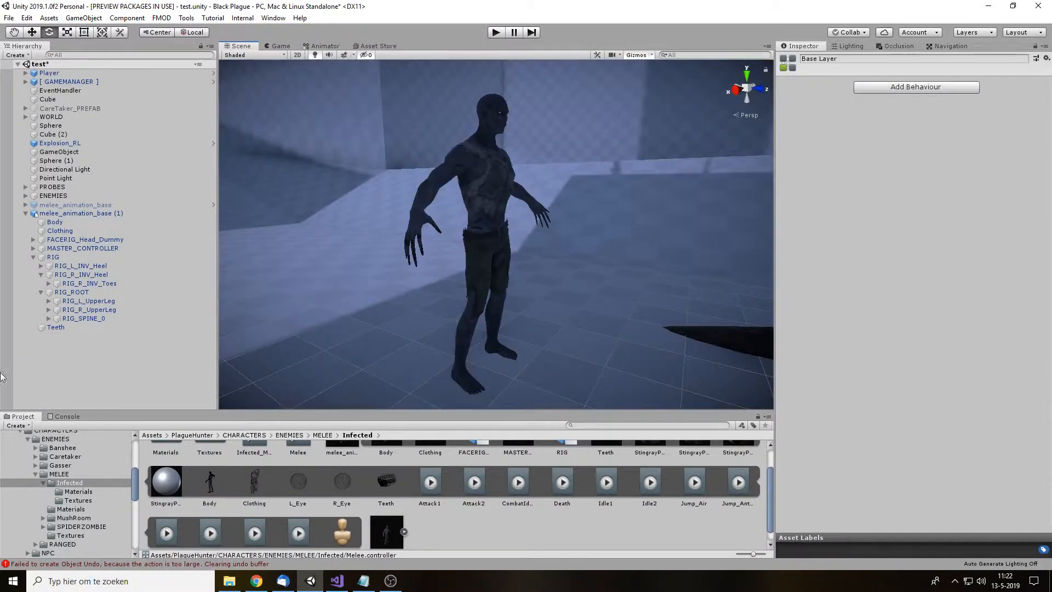
left_click(77, 213)
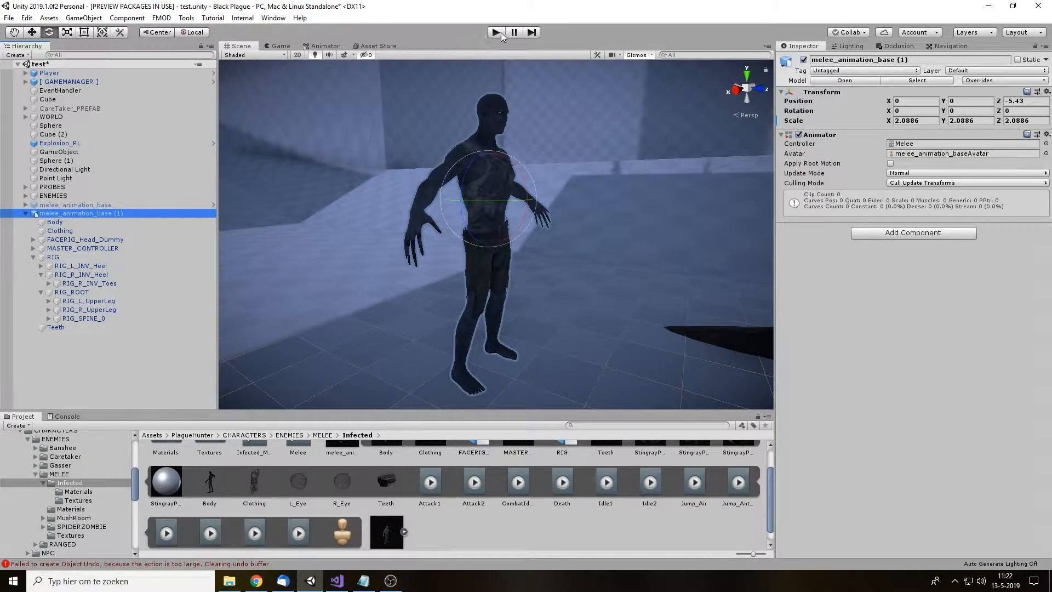
left_click(499, 33)
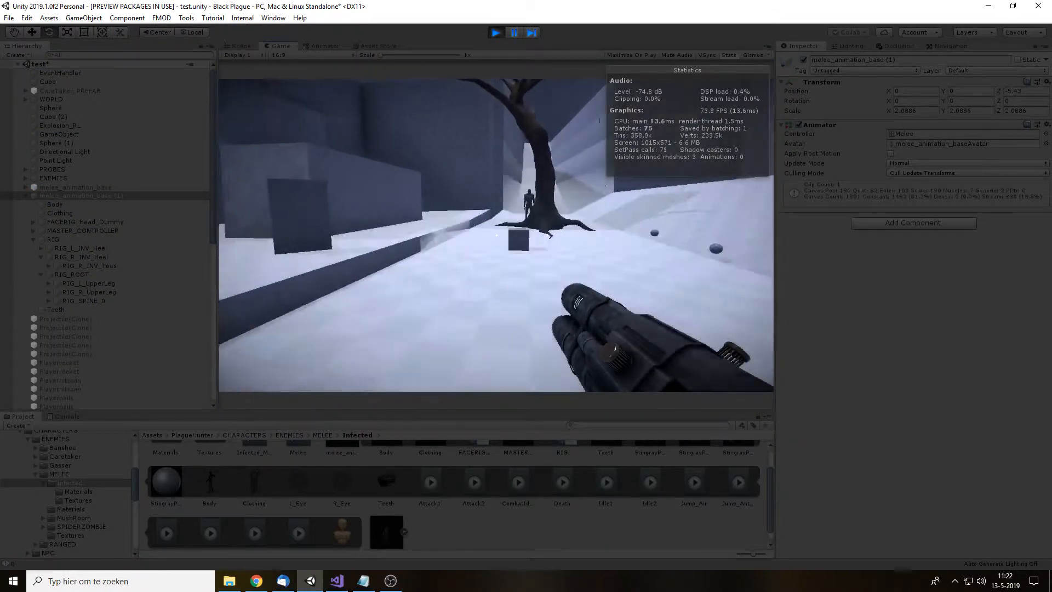
key("w")
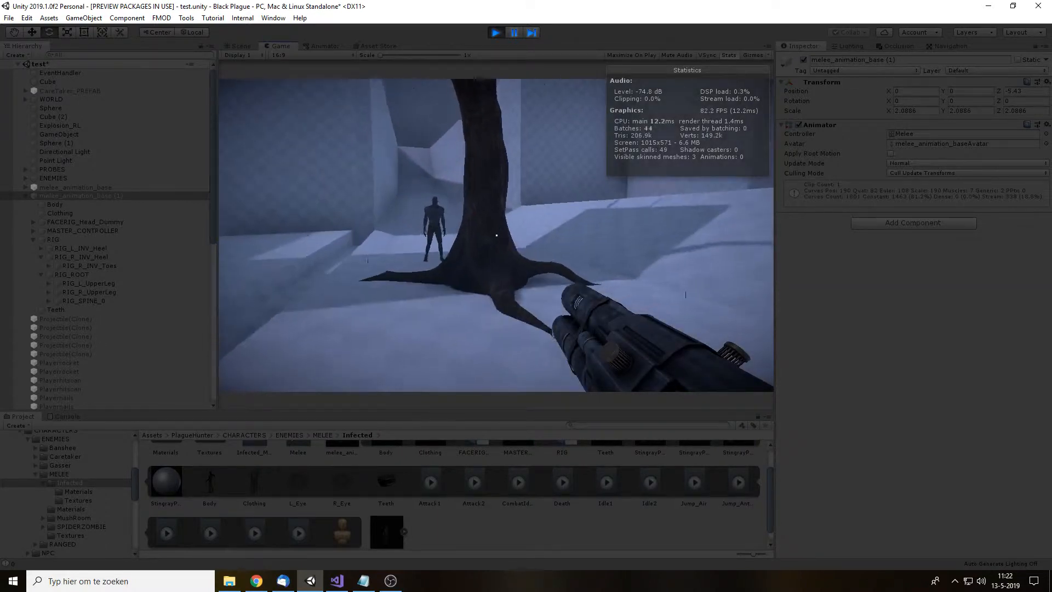
key("w")
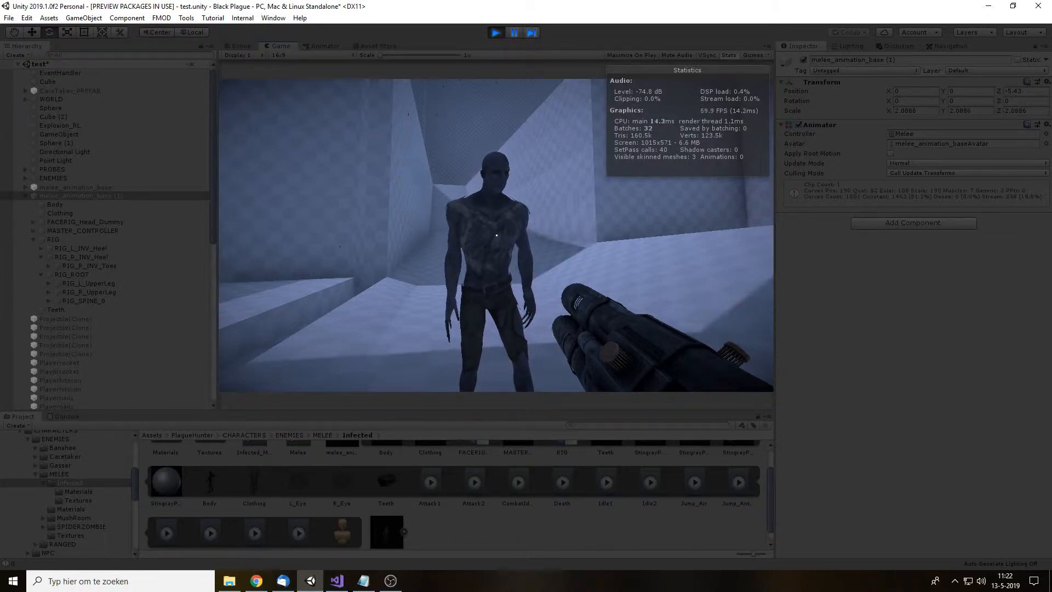
key("ctrl+p")
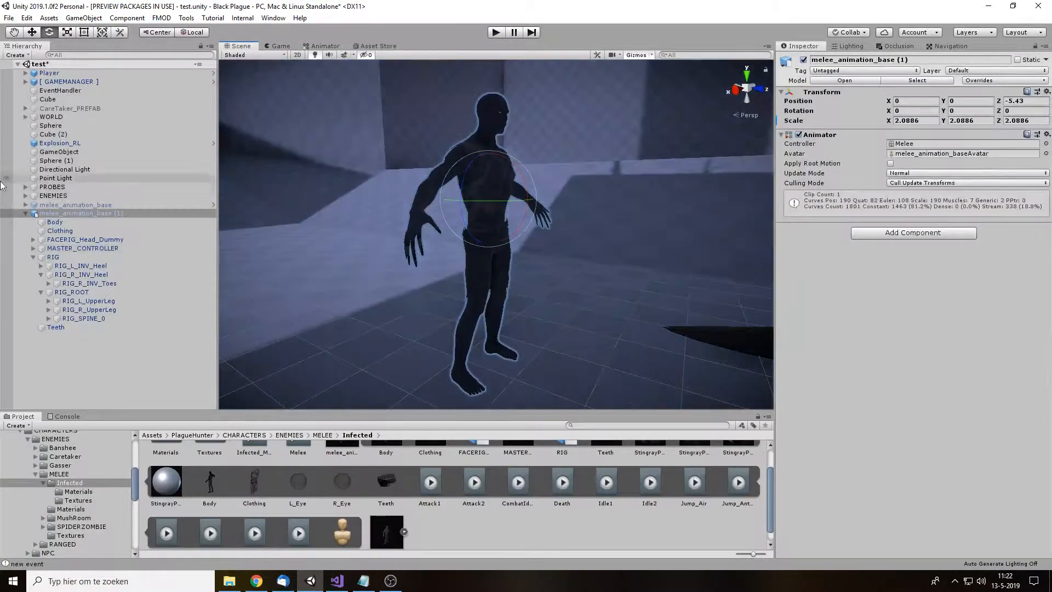
Step: Select the melee_animation_base (1) character and open the Create Ragdoll wizard in a spot that leaves the bone hierarchy accessible
left_click(151, 372)
left_click(113, 213)
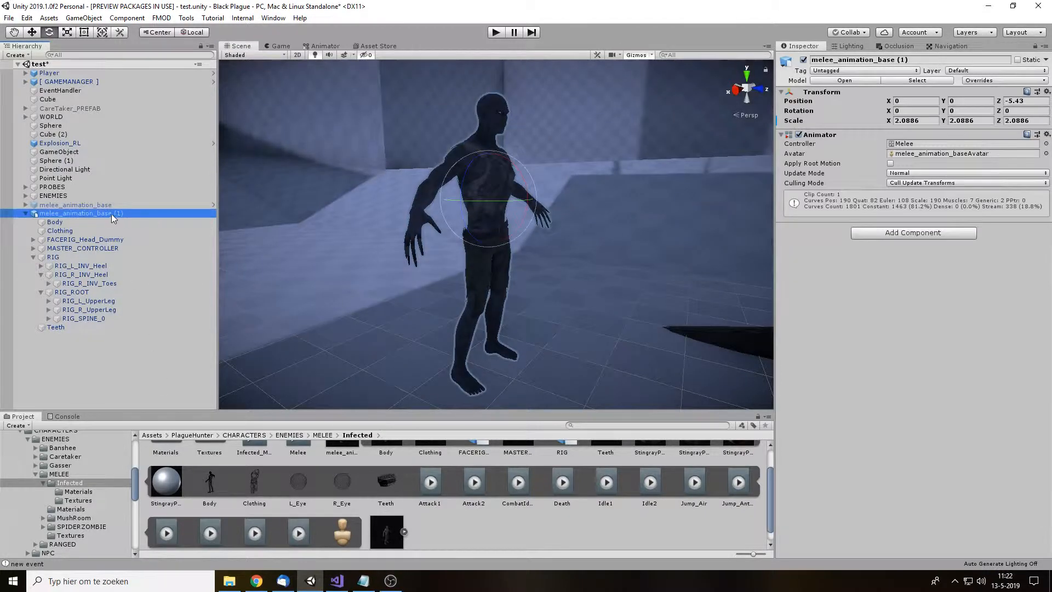
left_click_drag(568, 266, 384, 261, "alt")
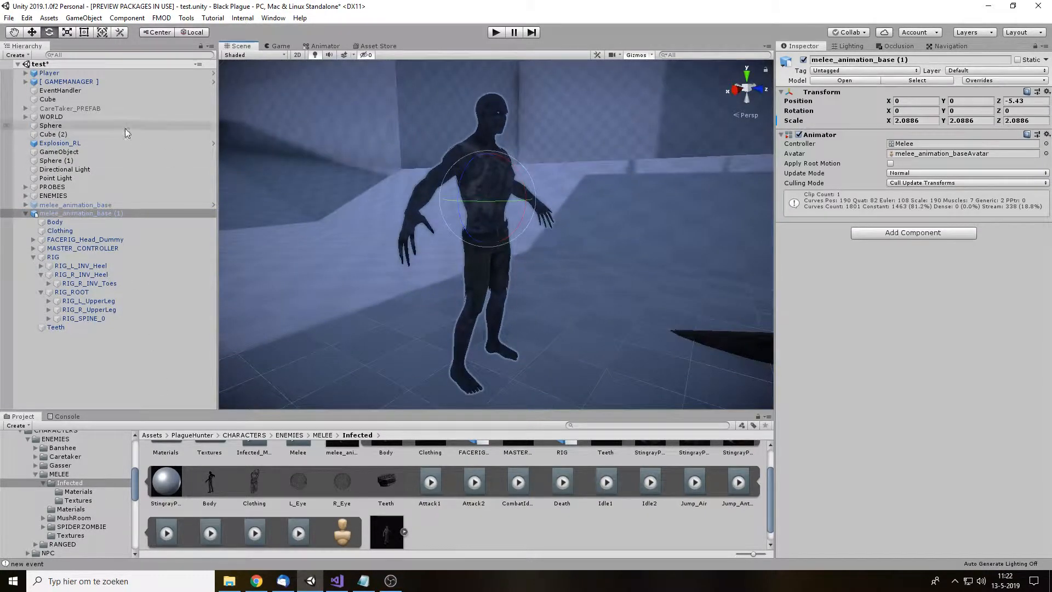
left_click(83, 18)
mouse_move(109, 55)
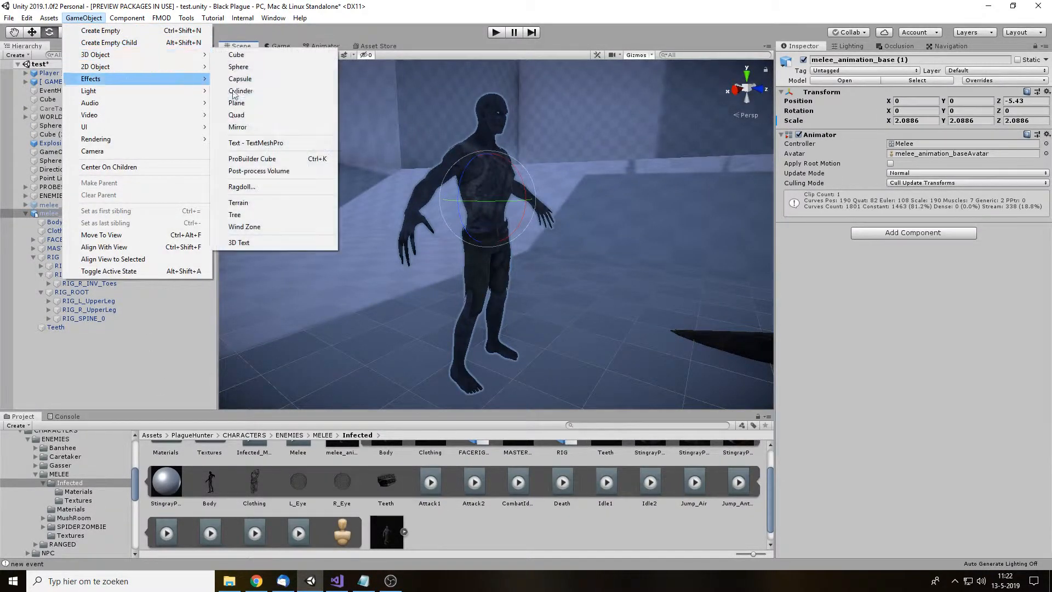
left_click(276, 187)
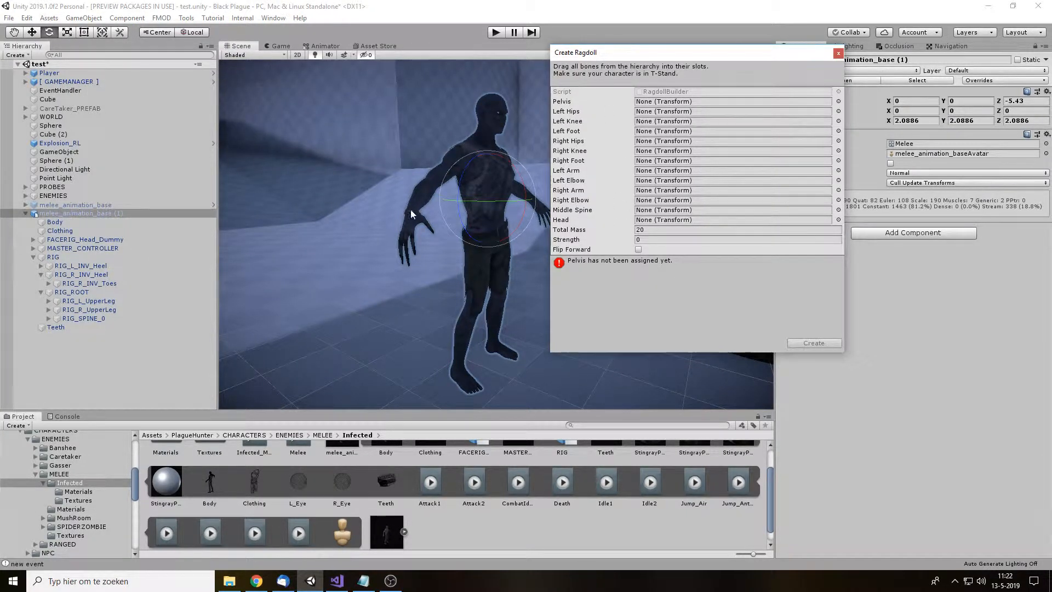
left_click_drag(672, 55, 532, 89)
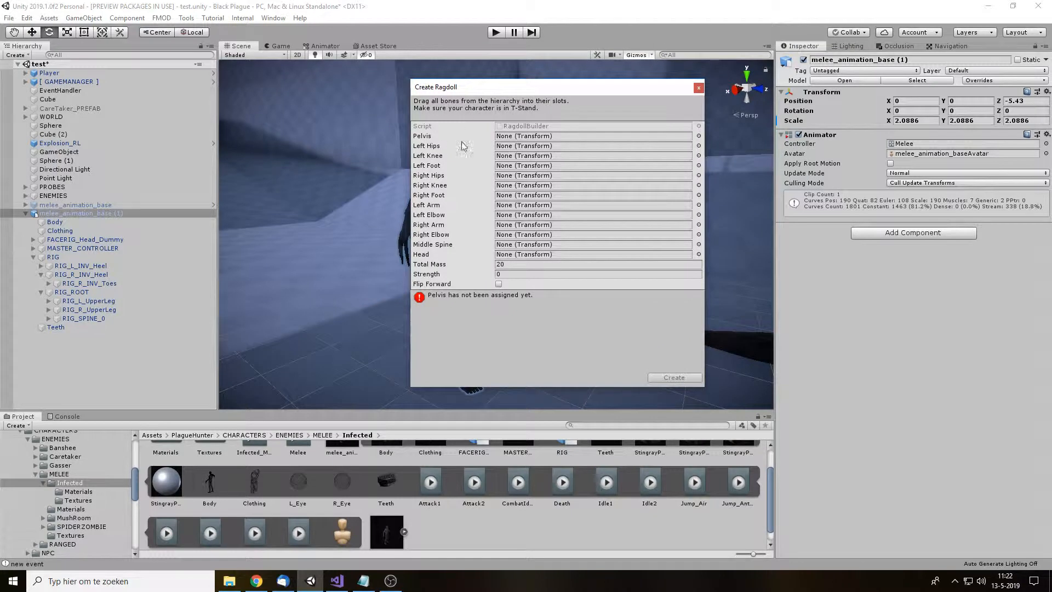
Step: Assign RIG_ROOT as Pelvis and the left and right UpperLeg, LowerLeg and Foot bones as the ragdoll's hips, knees and feet
left_click_drag(70, 293, 548, 136)
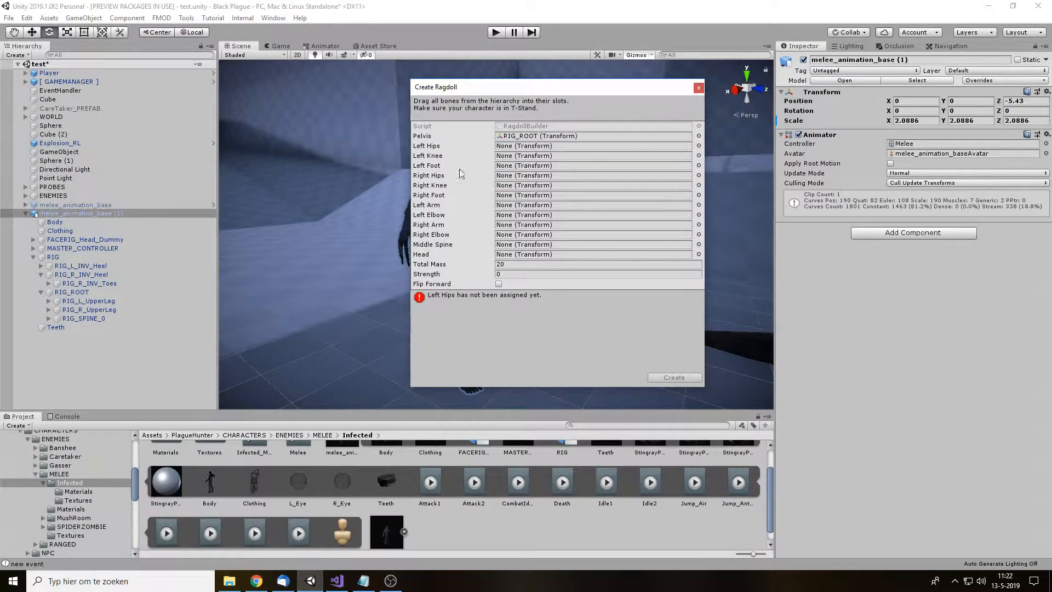
left_click(49, 300)
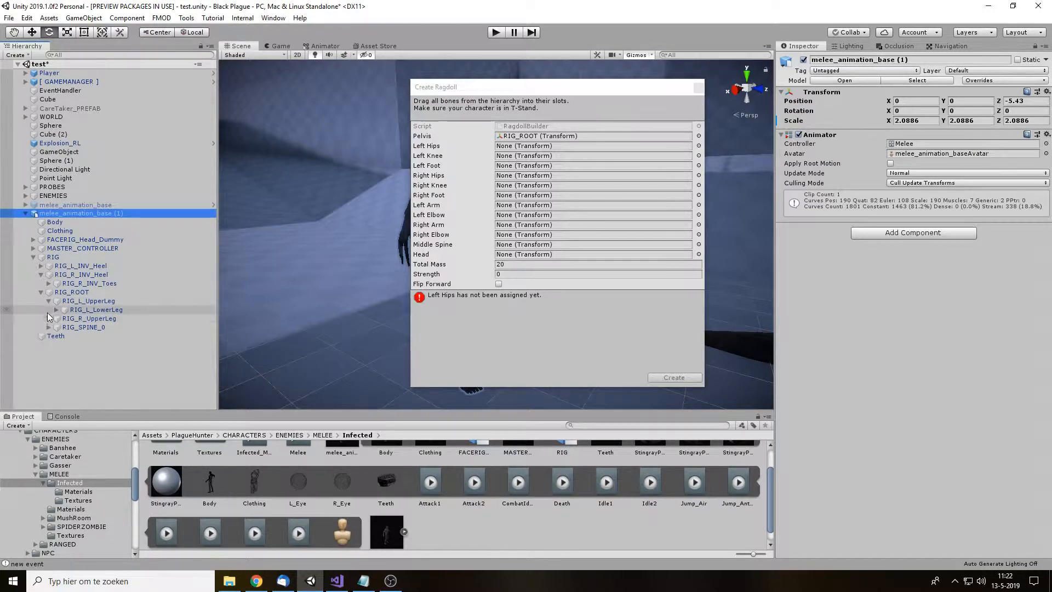
left_click(57, 309)
left_click(57, 336)
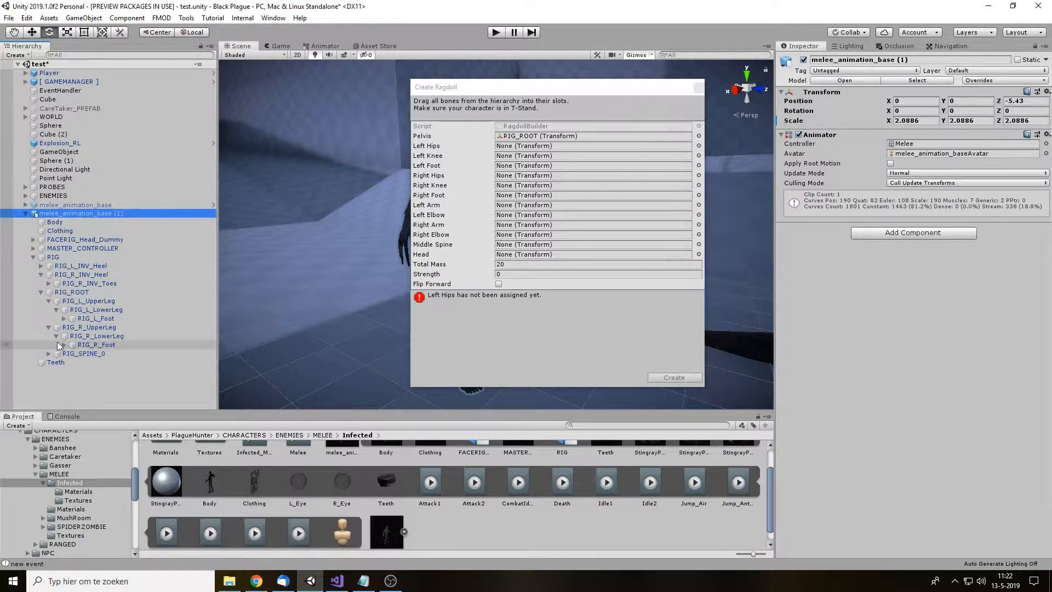
left_click_drag(98, 301, 538, 147)
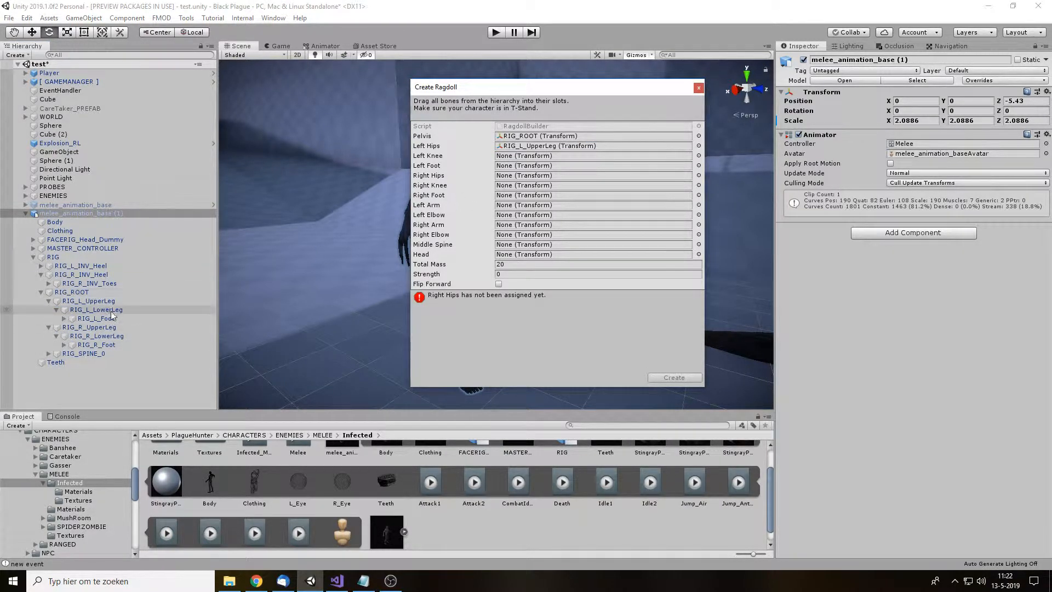
left_click_drag(96, 310, 548, 156)
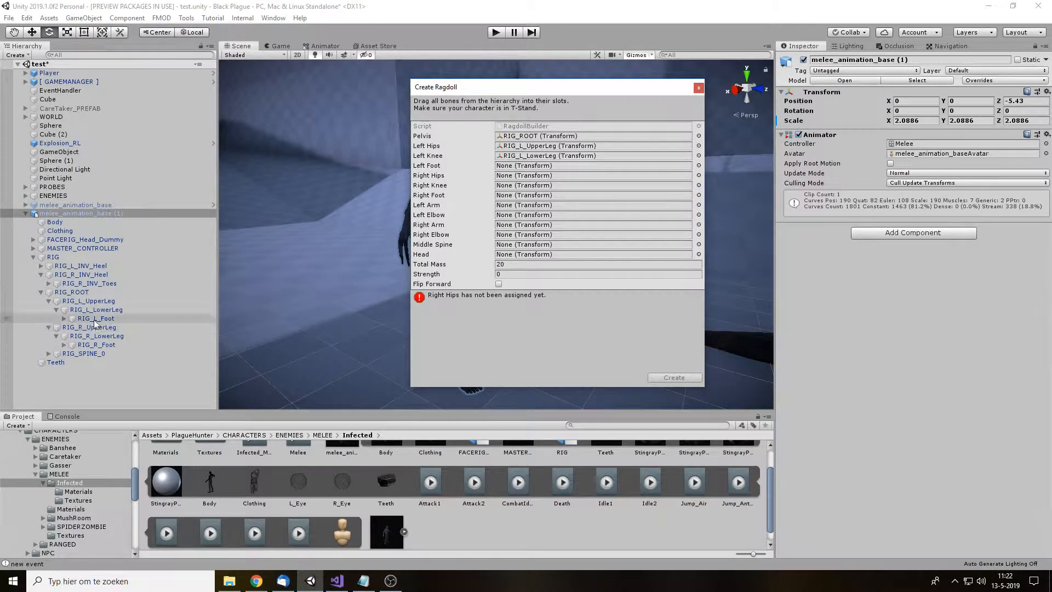
left_click_drag(96, 319, 548, 176)
left_click_drag(114, 335, 531, 195)
left_click_drag(104, 309, 106, 319)
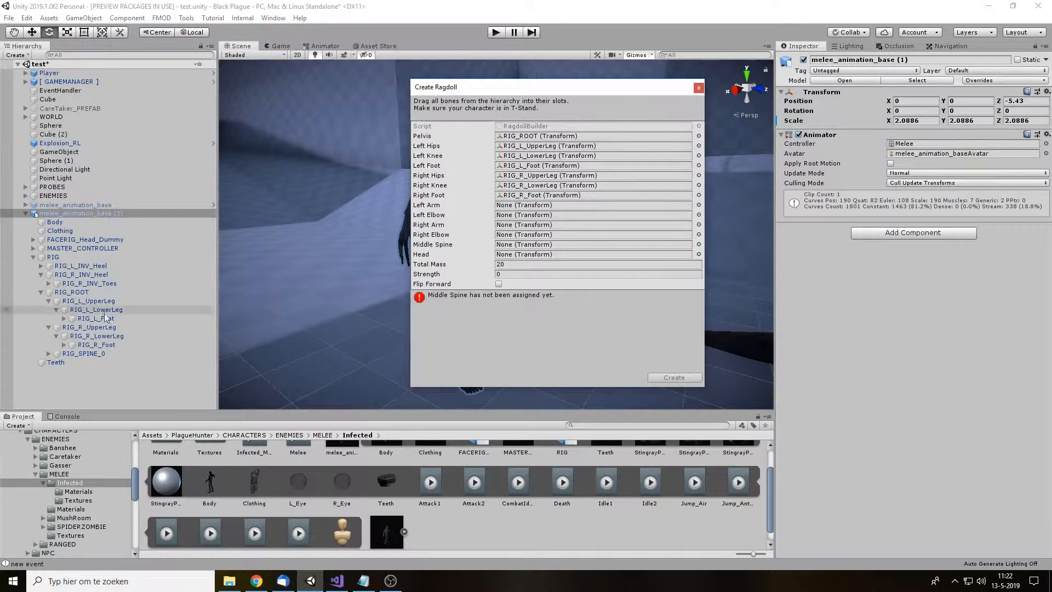
Step: Expand the bone hierarchy from RIG_SPINE_0 through RIG_SPINE_3 and both clavicles down to the left and right elbow bones
left_click(49, 353)
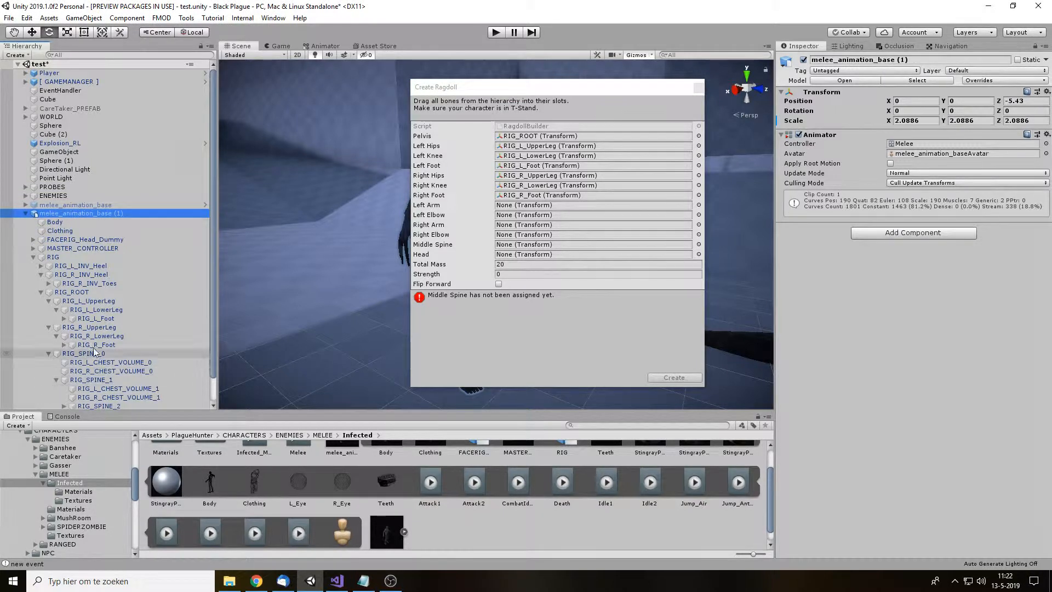
left_click(57, 380)
left_click(64, 379)
scroll(70, 383, "down", 3)
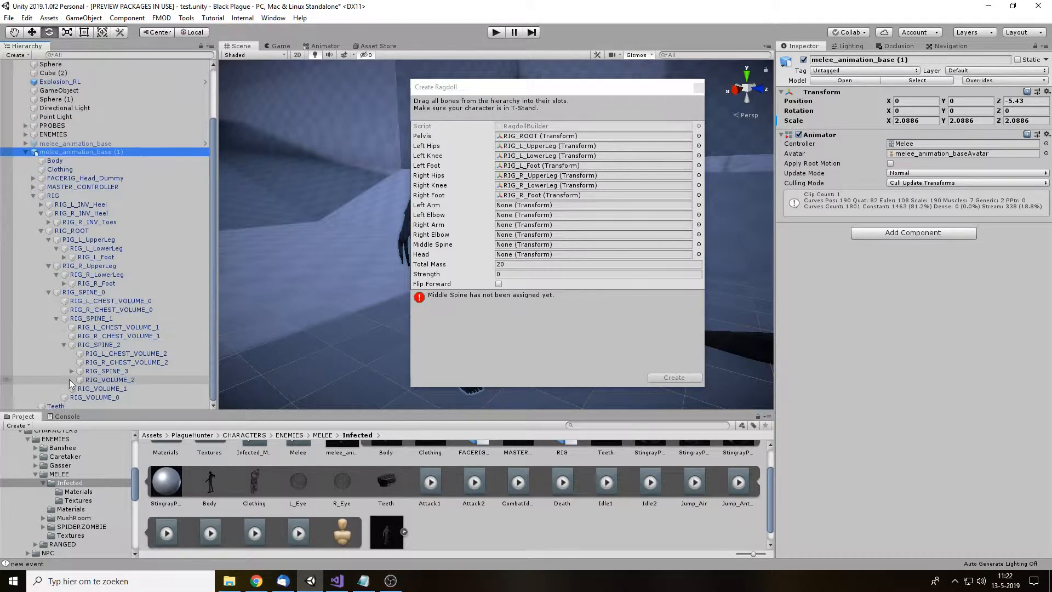
left_click(71, 371)
scroll(74, 372, "down", 3)
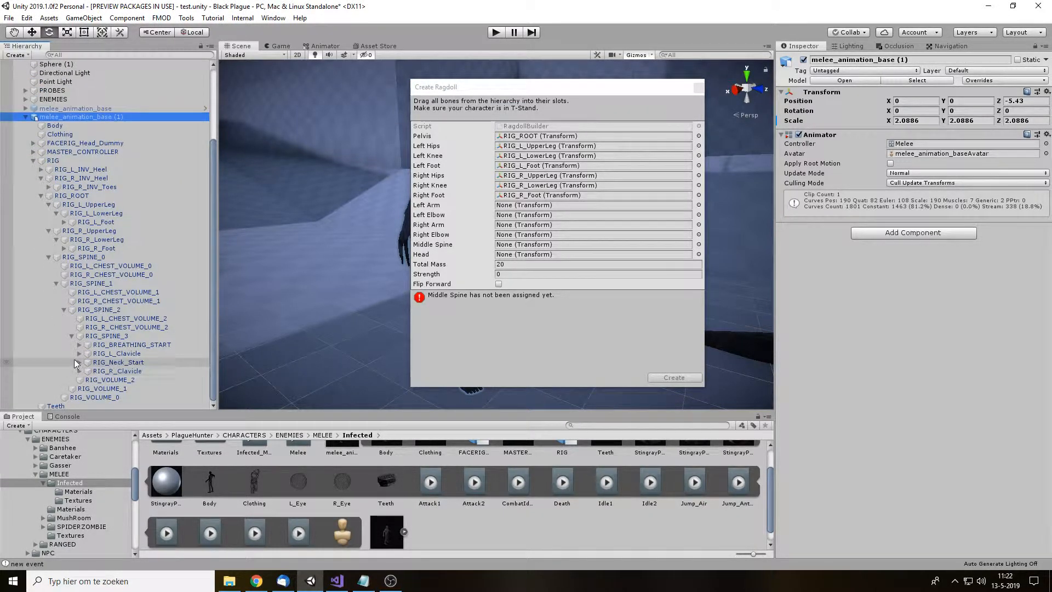
left_click(80, 353)
left_click(86, 362)
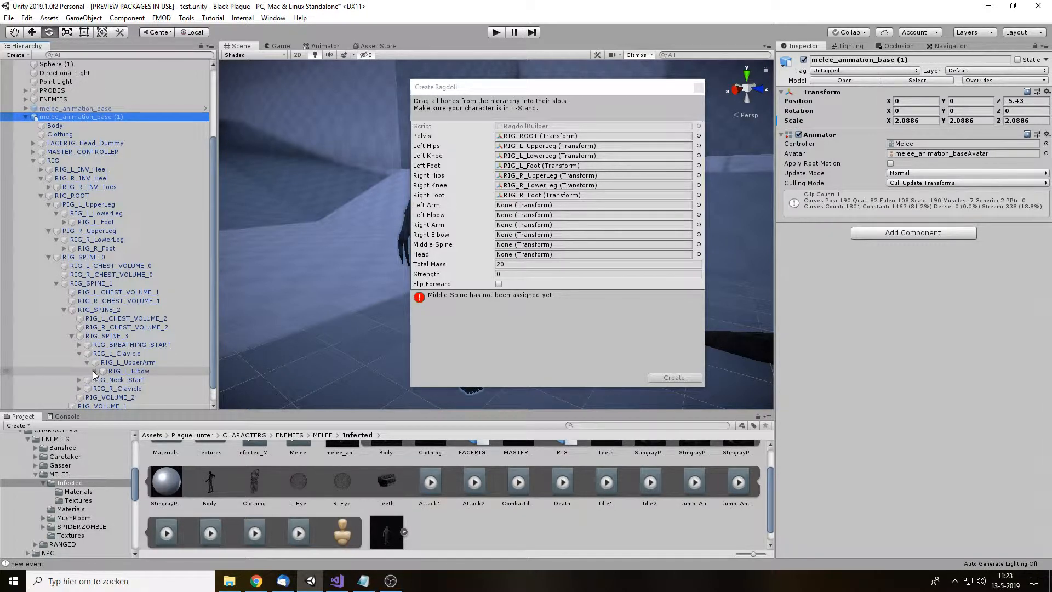
left_click(94, 371)
scroll(91, 383, "down", 2)
left_click(78, 370)
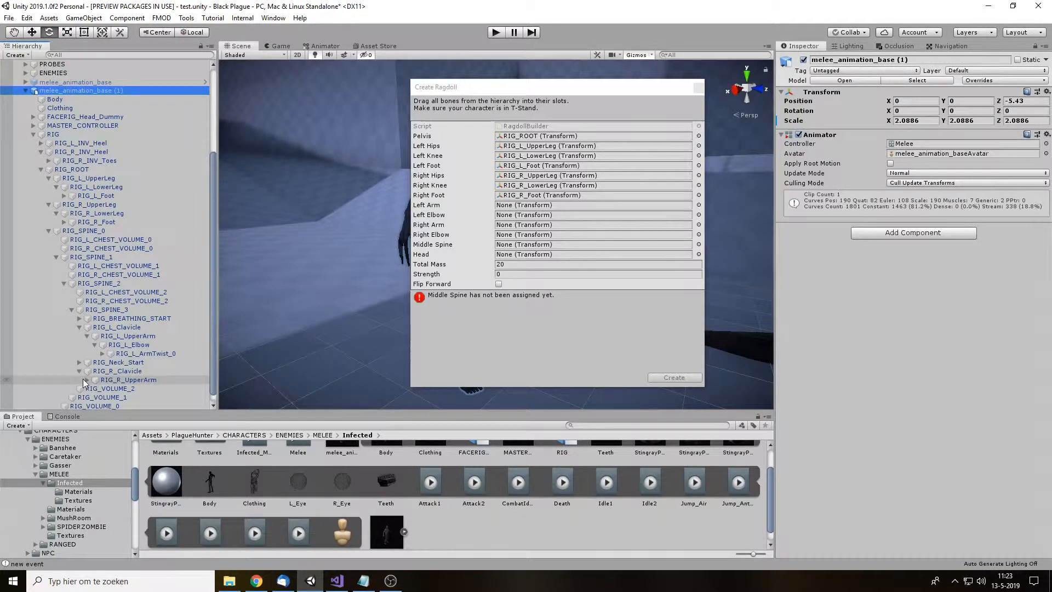
left_click(86, 379)
Step: Assign the left and right UpperArm and Elbow bones to the matching arm and elbow slots of the ragdoll
left_click(88, 379)
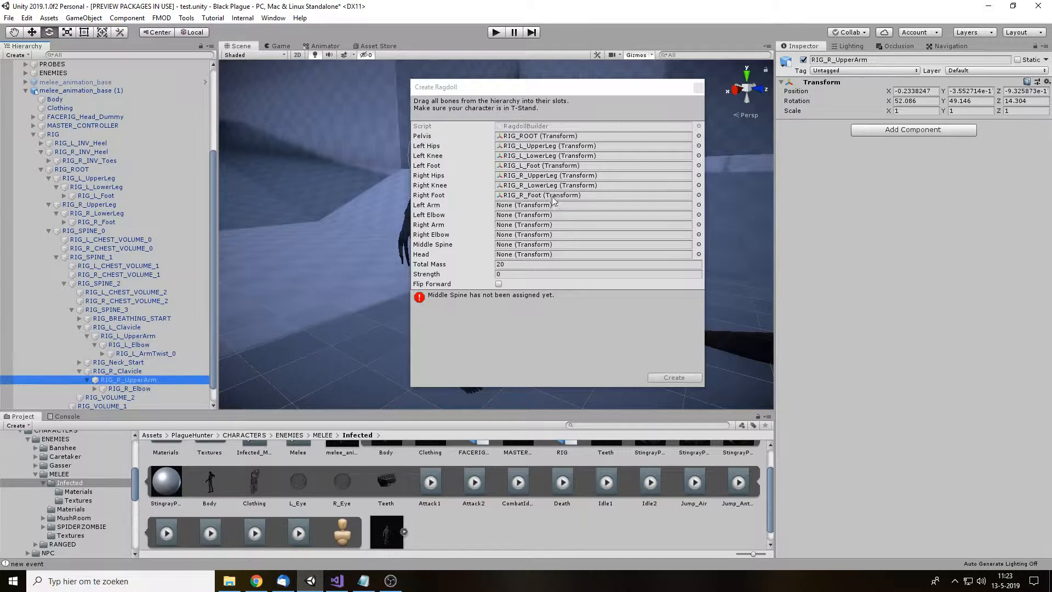
left_click_drag(139, 336, 526, 215)
left_click_drag(120, 377, 529, 224)
left_click_drag(129, 389, 548, 234)
Step: Assign RIG_SPINE_1 as the ragdoll's Middle Spine and FACERIG_Head_Dummy as its Head
scroll(83, 268, "down", 1)
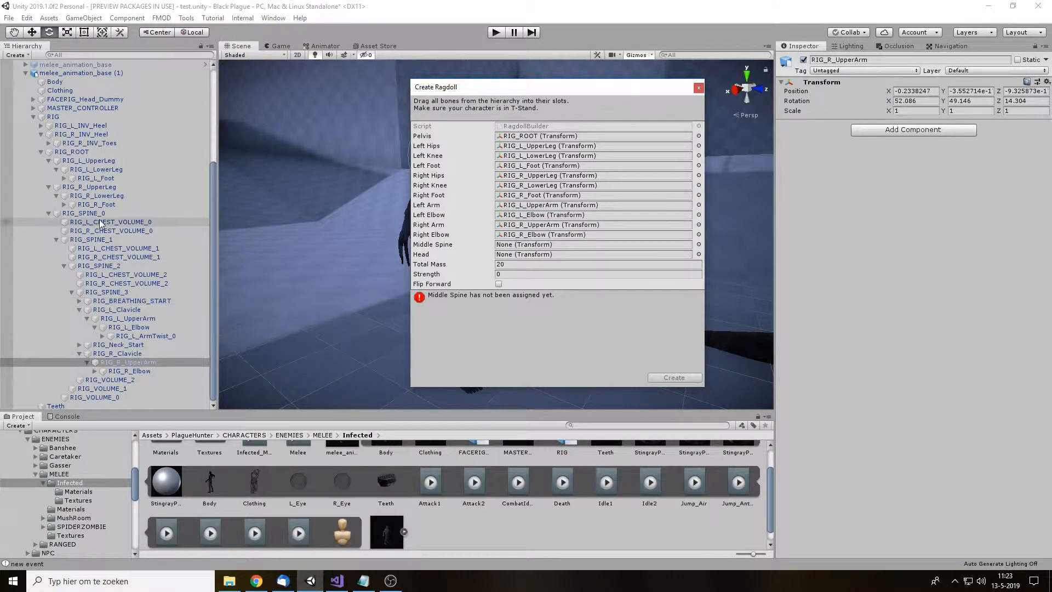
left_click_drag(91, 239, 550, 245)
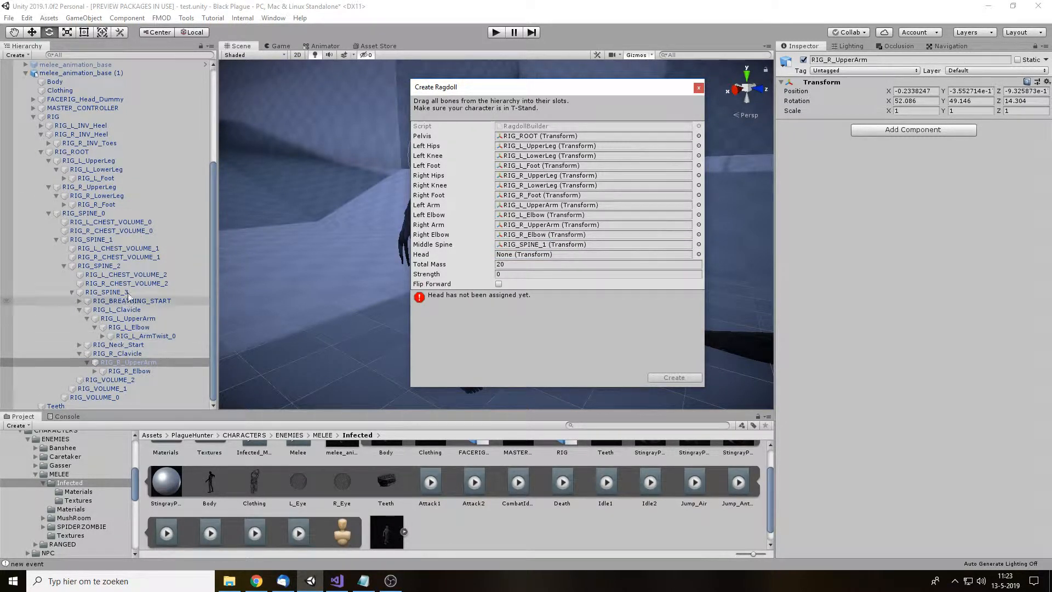
scroll(137, 274, "up", 3)
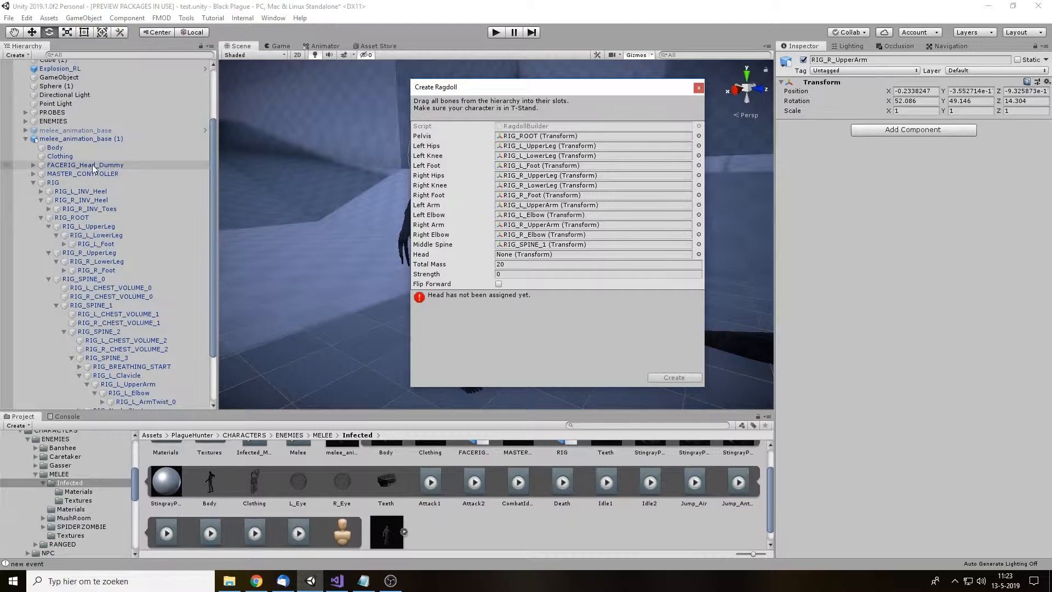
left_click_drag(95, 169, 535, 255)
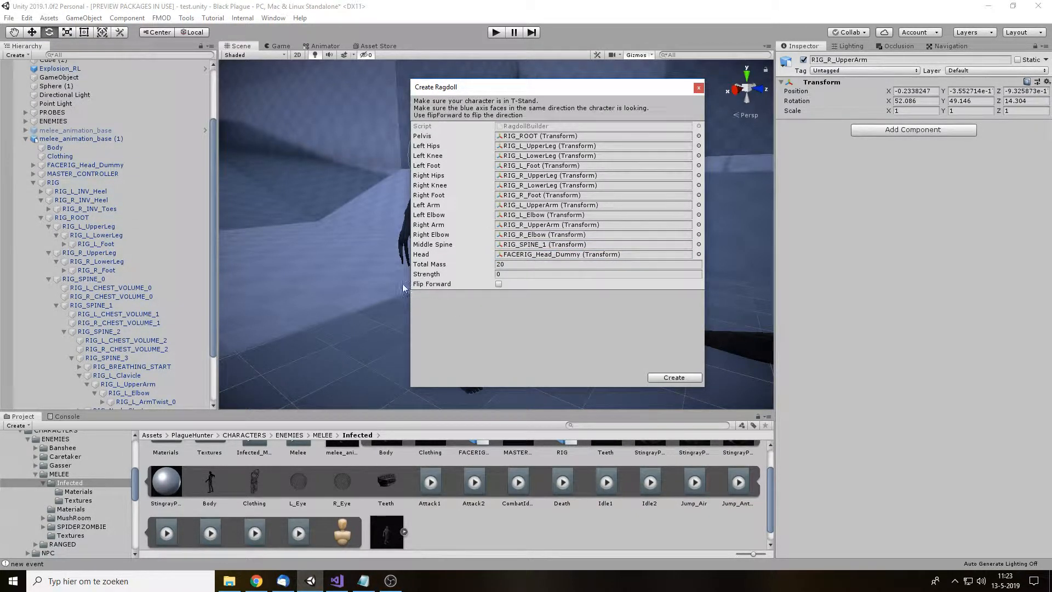
Step: Set the ragdoll's Total Mass to 50 and Strength to 4, and create it
left_click(512, 266)
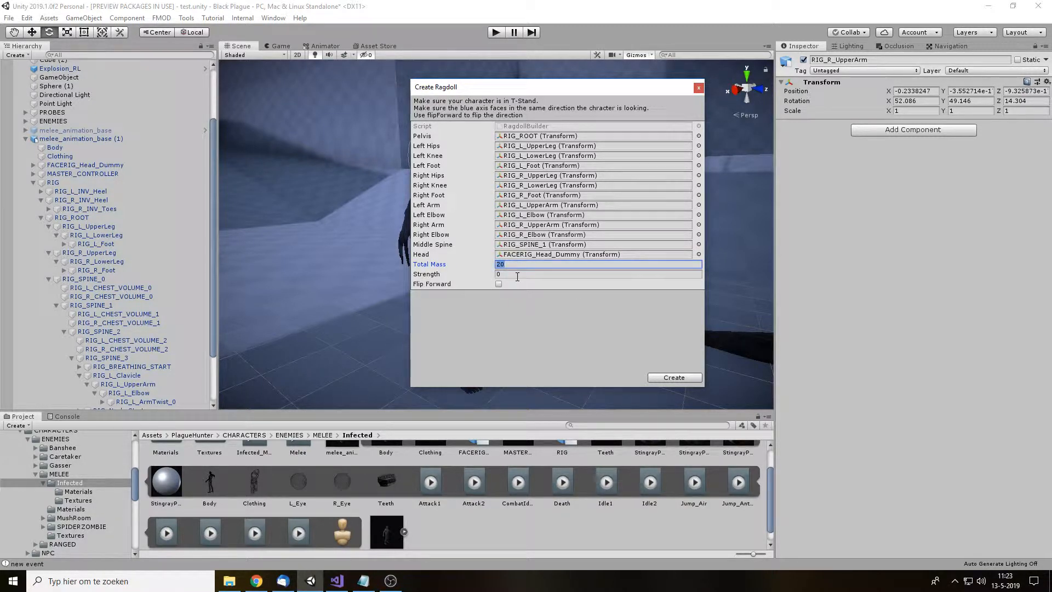
left_click(517, 275)
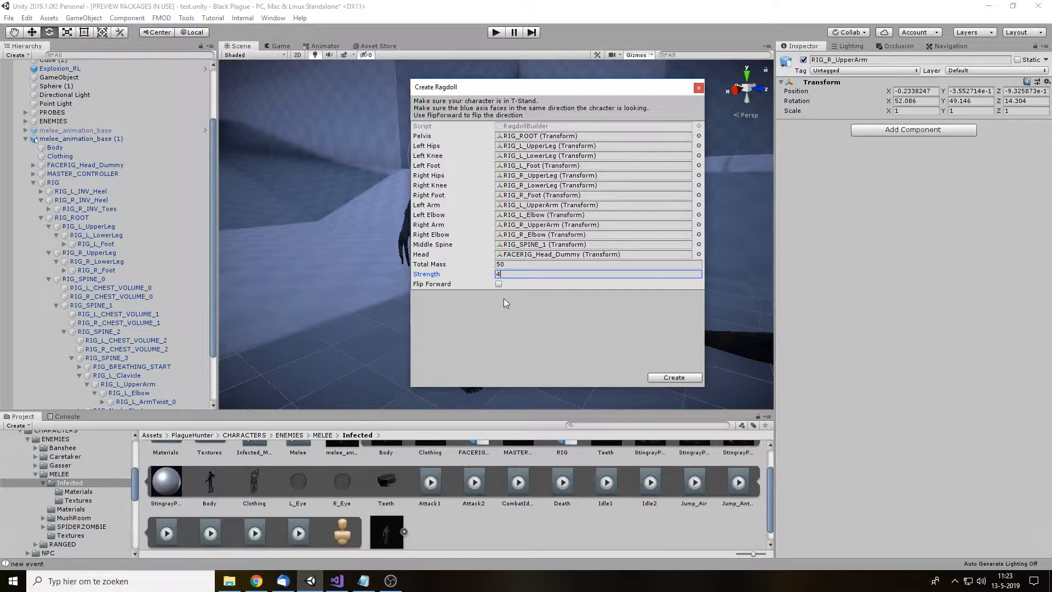
left_click(695, 379)
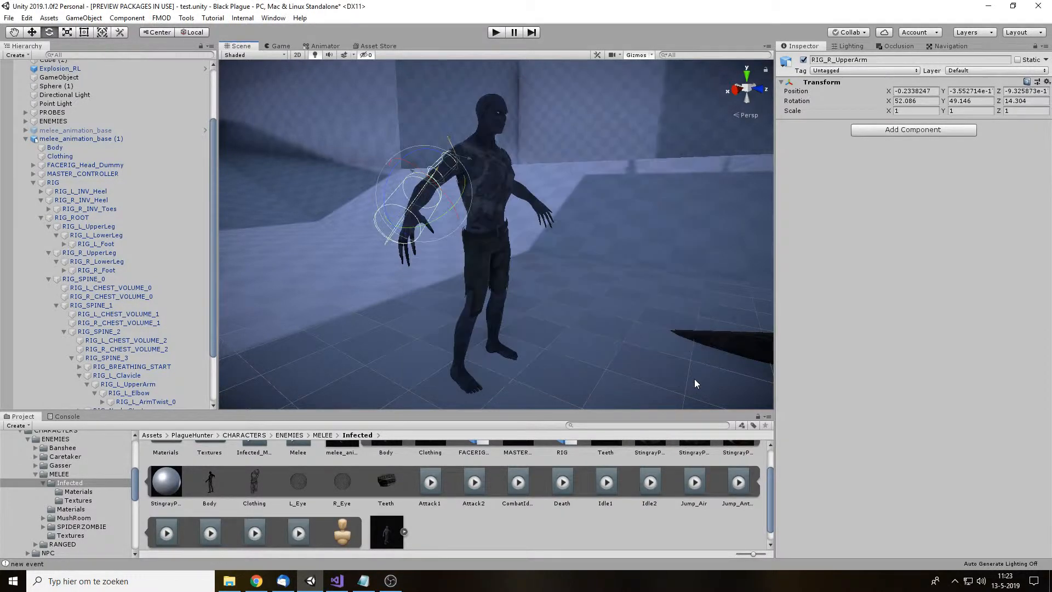
Step: Select the melee_animation_base (1) character and examine the generated ragdoll colliders around its head, torso and limbs
left_click(96, 139)
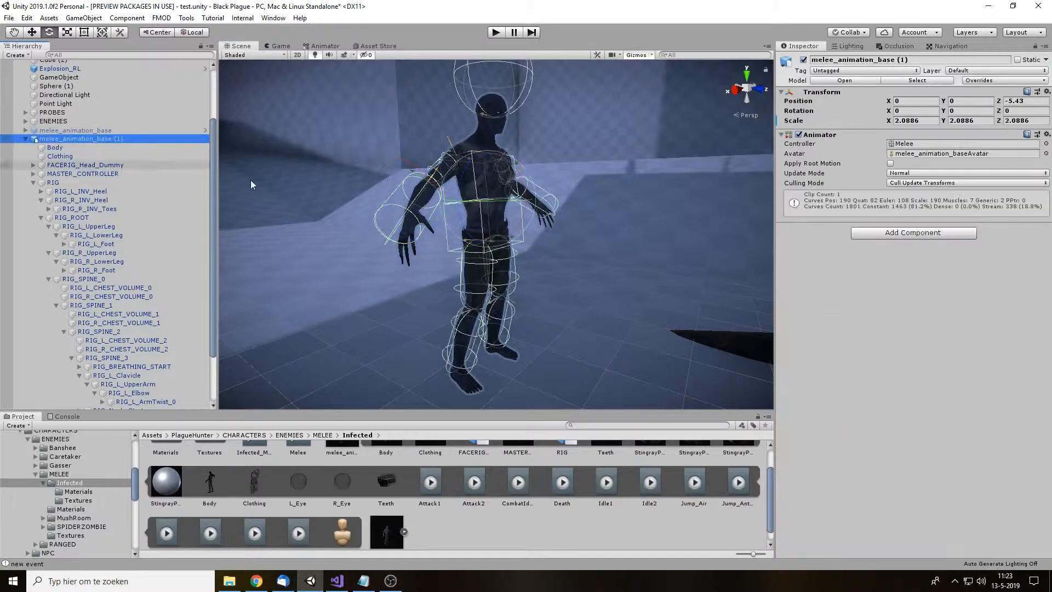
left_click_drag(251, 179, 553, 223, "alt")
scroll(554, 223, "up", 5)
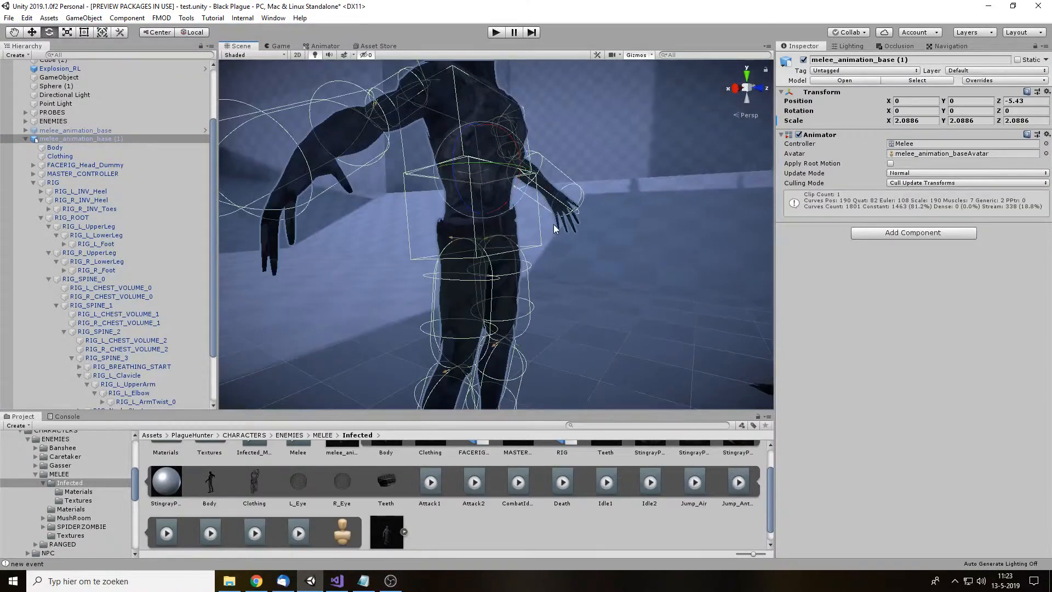
scroll(551, 241, "down", 5)
left_click_drag(549, 262, 447, 258, "alt")
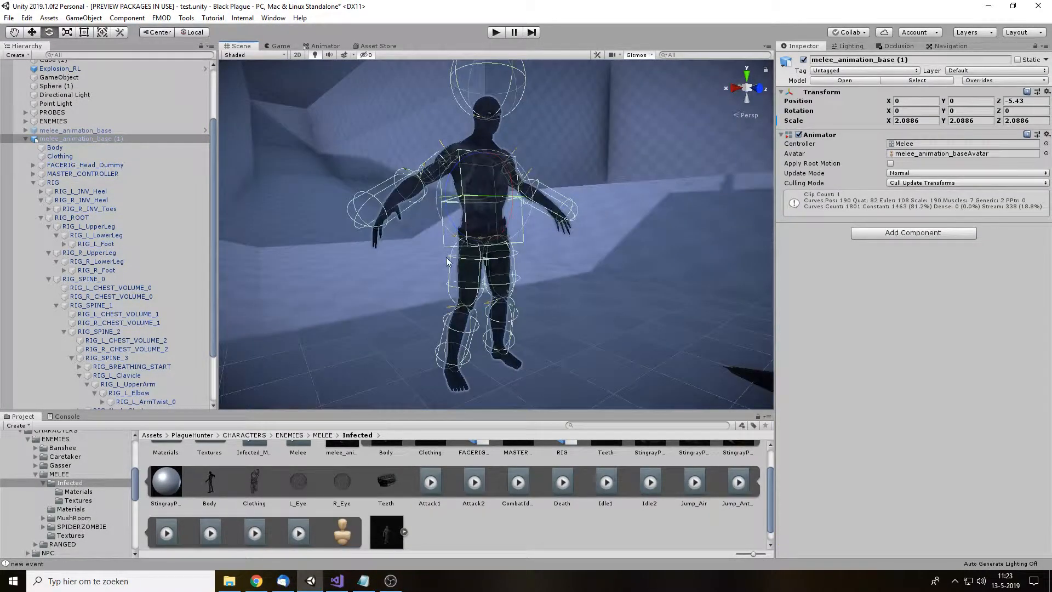
scroll(412, 147, "up", 2)
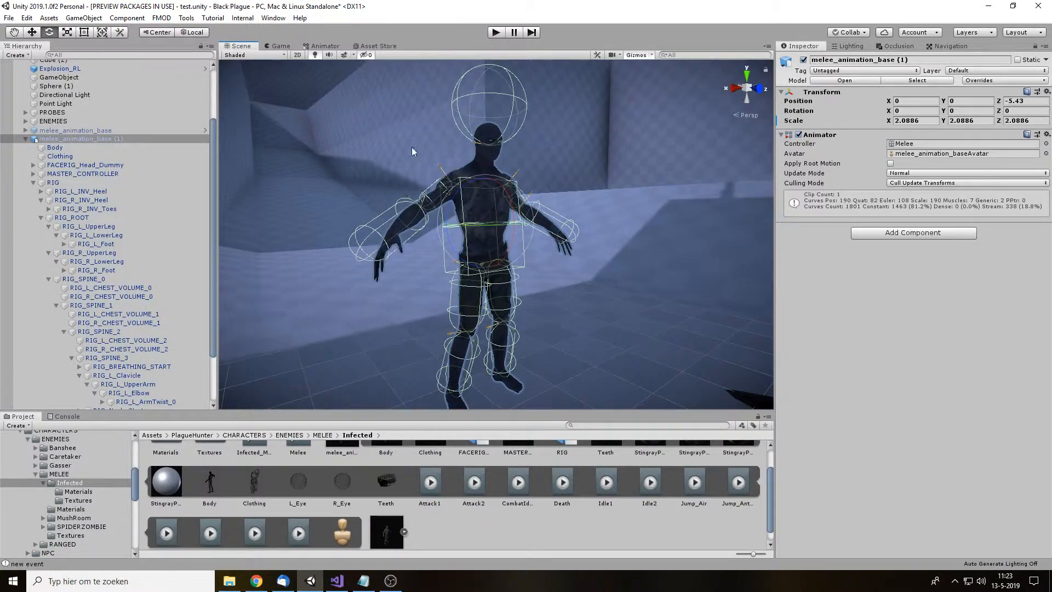
scroll(412, 147, "down", 5)
scroll(470, 185, "up", 3)
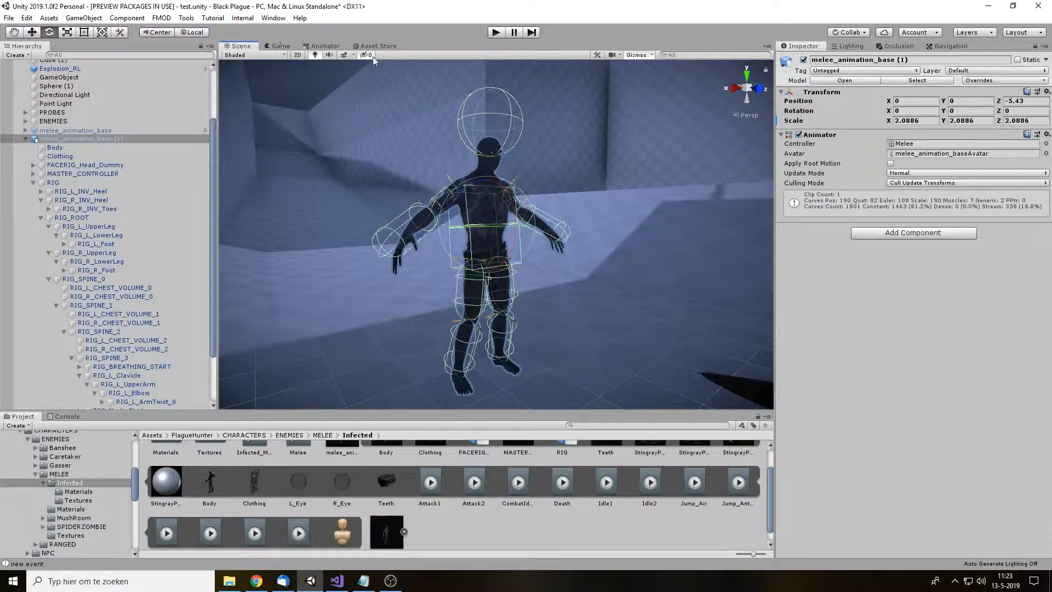
Step: Run the scene, walk up to the melee character, and check its ragdoll colliders in the Scene view during play
left_click(497, 34)
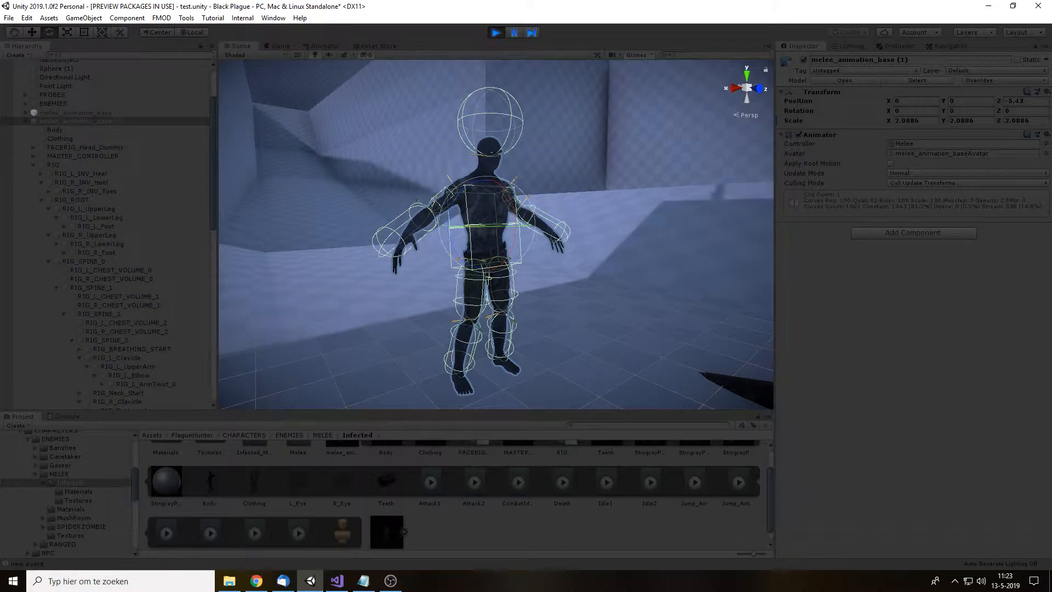
key("w")
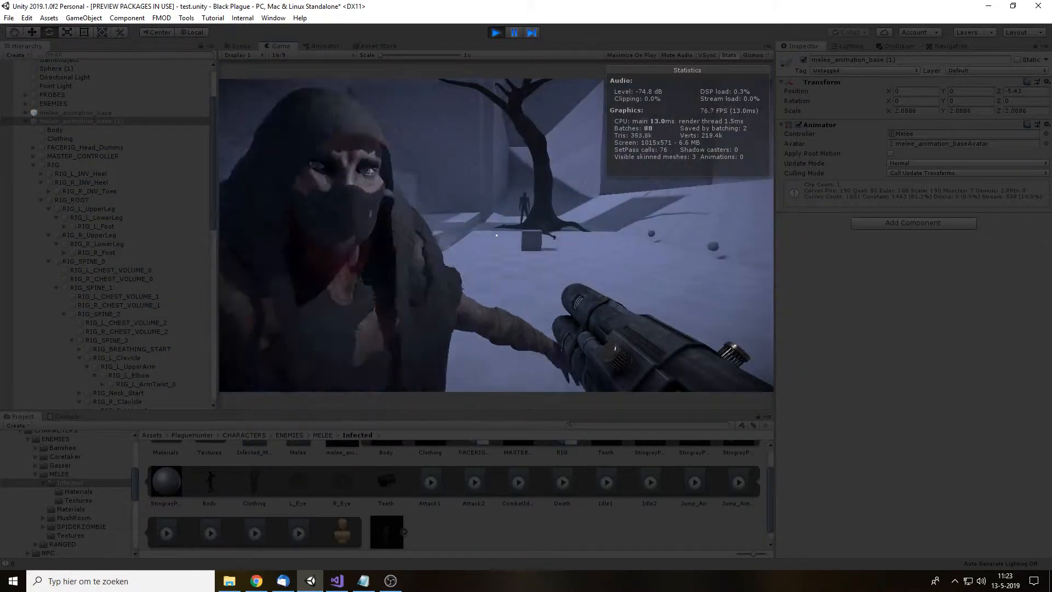
key("w")
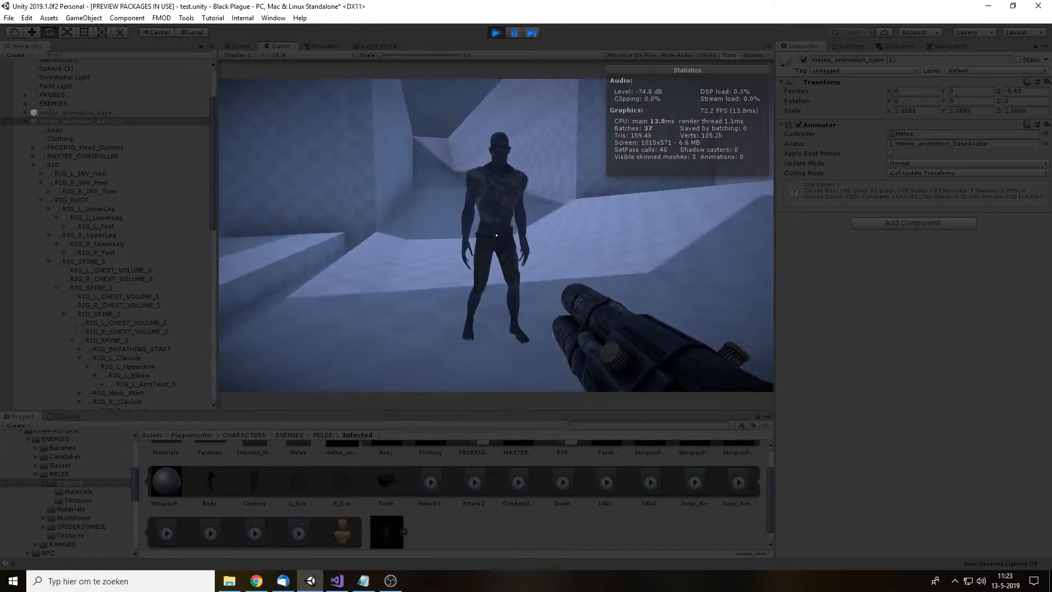
key("Escape")
left_click(239, 46)
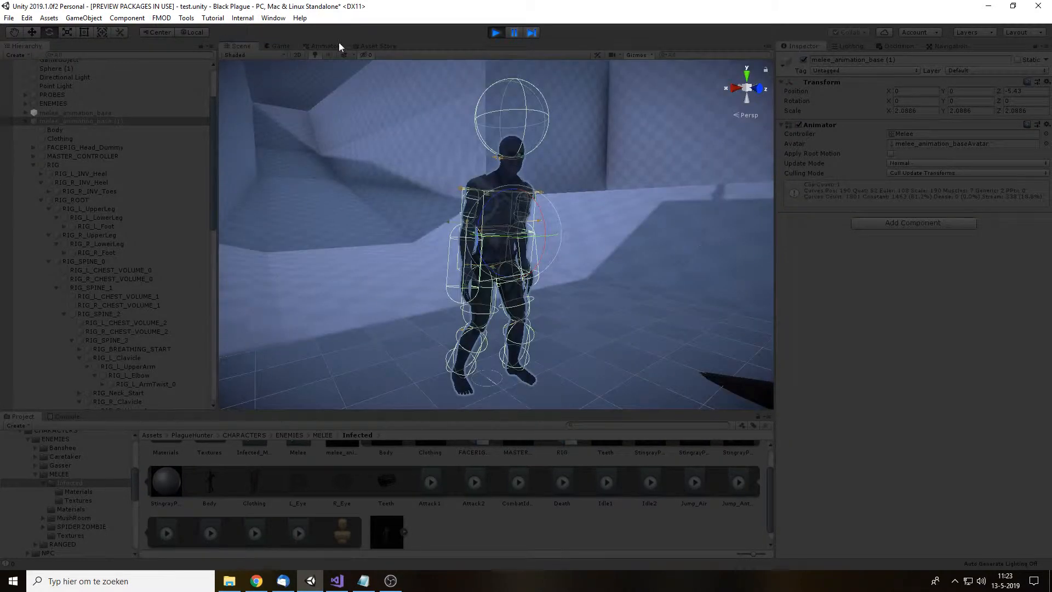
Step: Try the Game view as a floating window with play resumed, pause the game, and dock the view back in place
left_click(292, 46)
left_click_drag(287, 44, 580, 262)
left_click(592, 296)
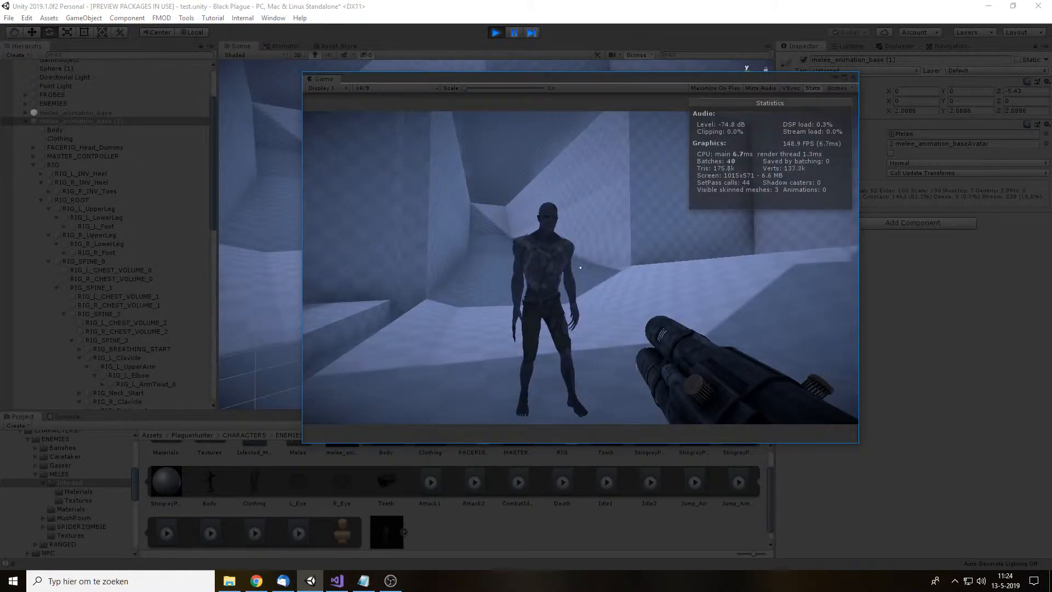
key("Escape")
left_click_drag(339, 90, 313, 57)
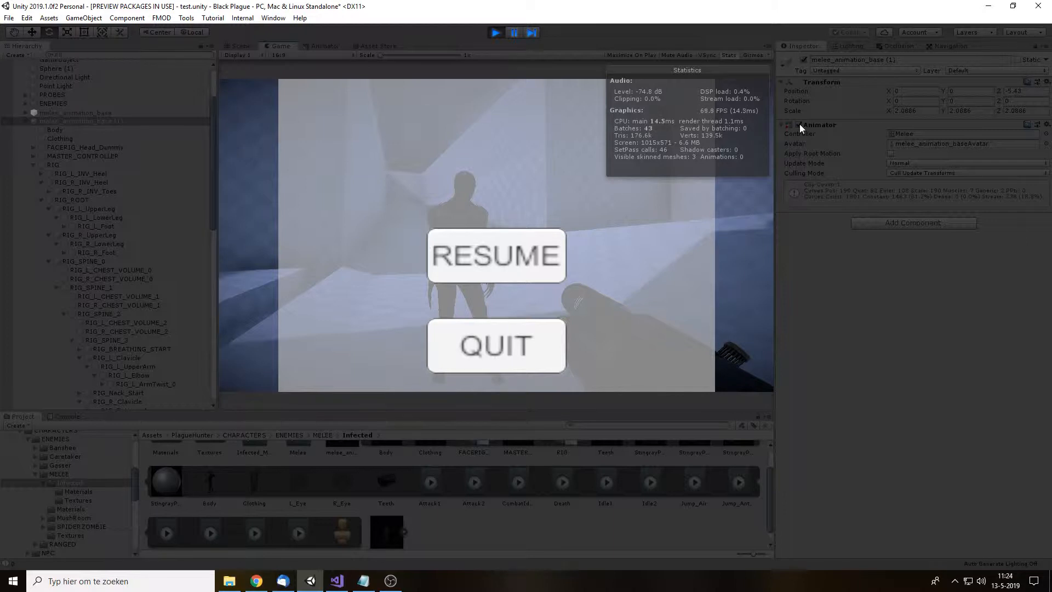
Step: Resume play, walk up to the melee character to watch its ragdoll collapse, and stop play mode
left_click(529, 267)
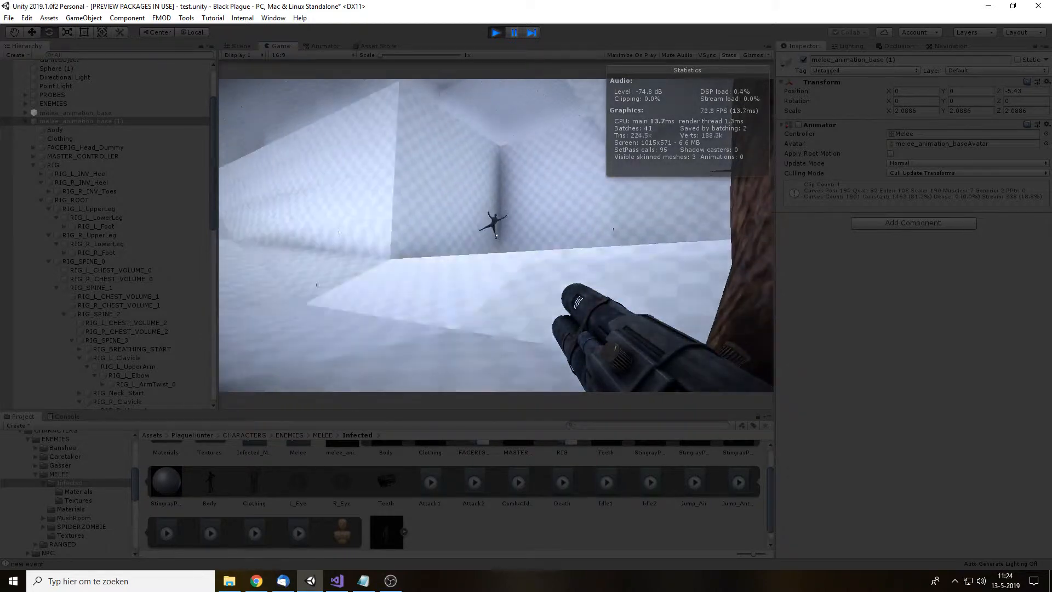
key("w")
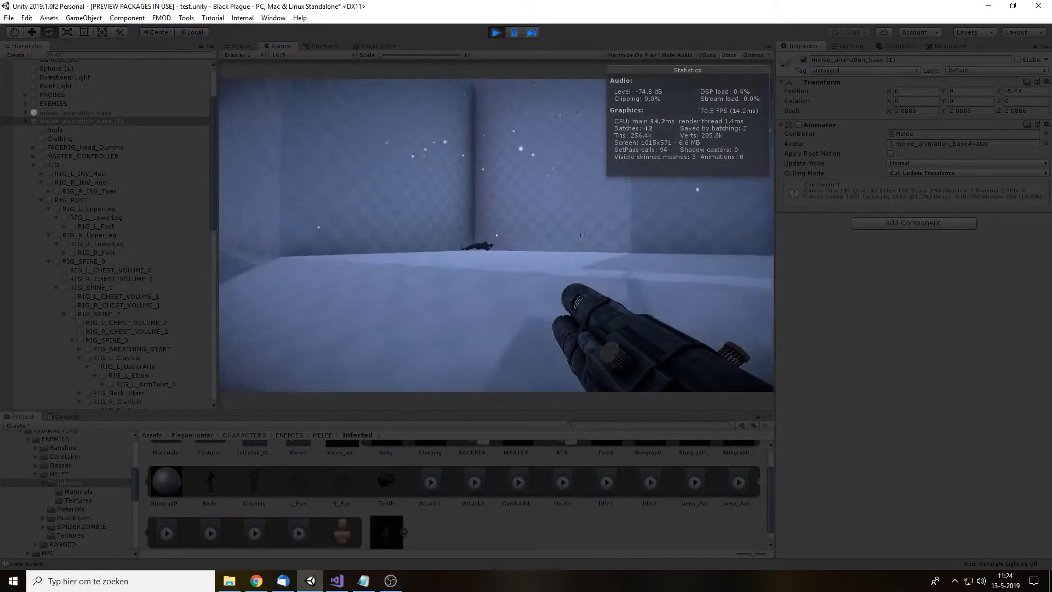
key("w")
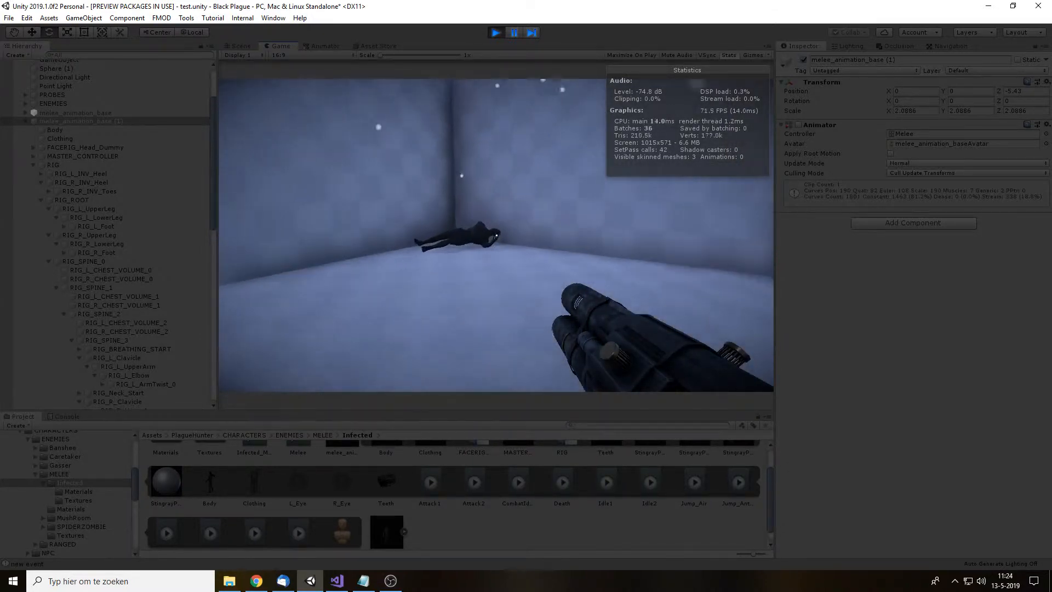
key("ctrl+p")
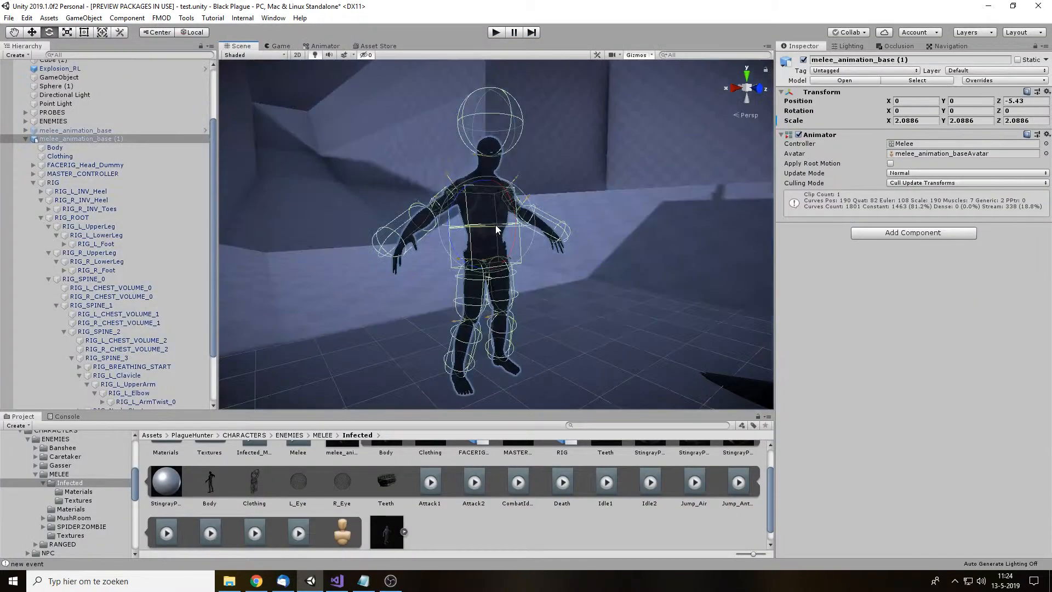
Step: Set the Sphere Collider on FACERIG_Head_Dummy to radius 0.1 and center Y 0.05
scroll(518, 240, "up", 4)
left_click_drag(524, 242, 474, 255, "alt")
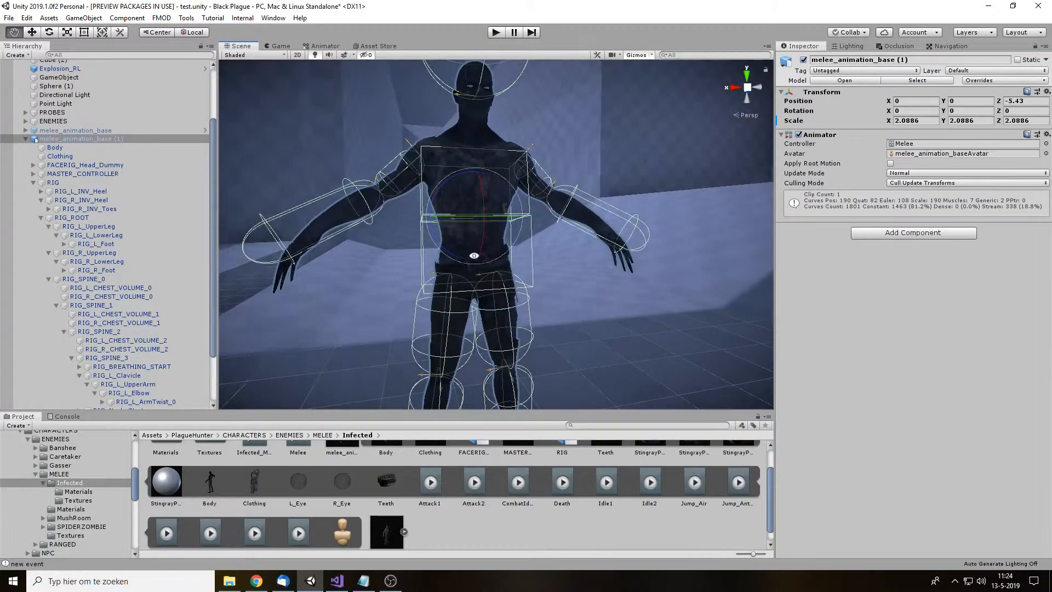
left_click(120, 165)
key("f")
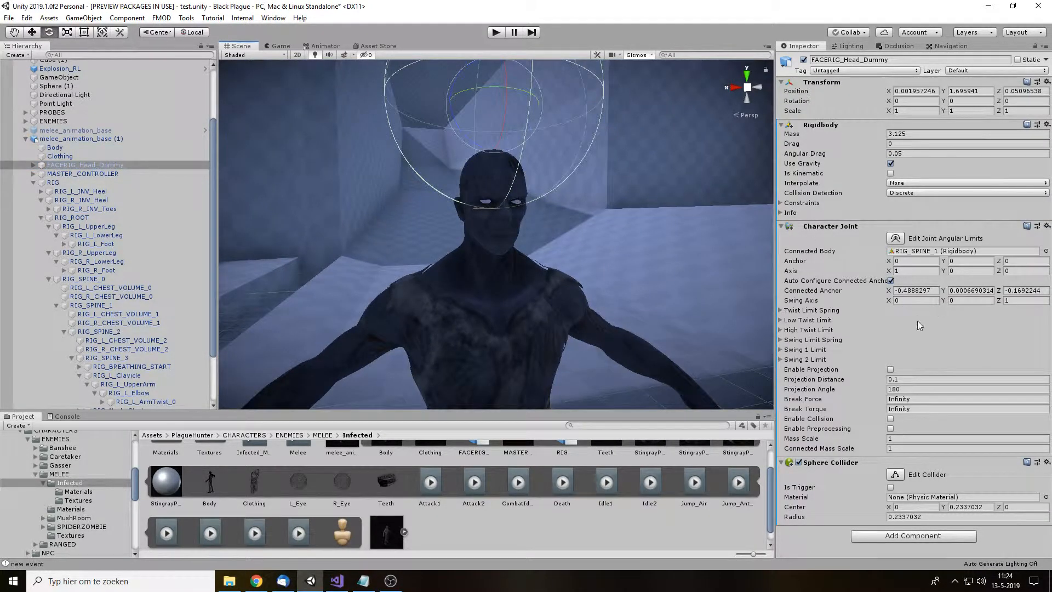
left_click(895, 516)
type("0.1")
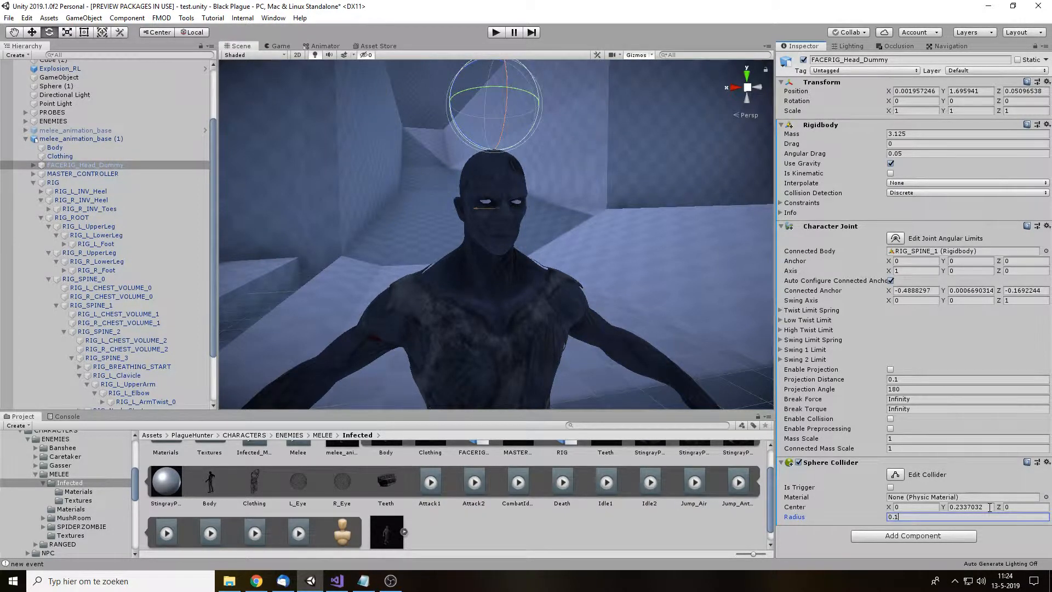
left_click_drag(942, 505, 936, 504)
left_click_drag(623, 364, 641, 286, "alt")
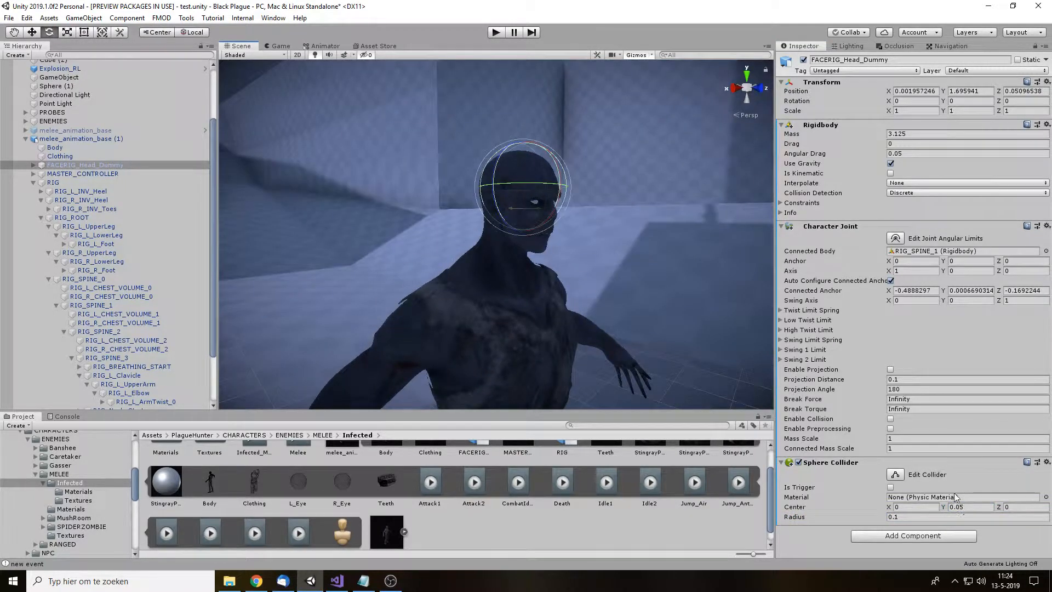
Step: Lower the head Sphere Collider by setting its center Y to 0.02, and check its fit from the side
left_click(965, 507)
type("0")
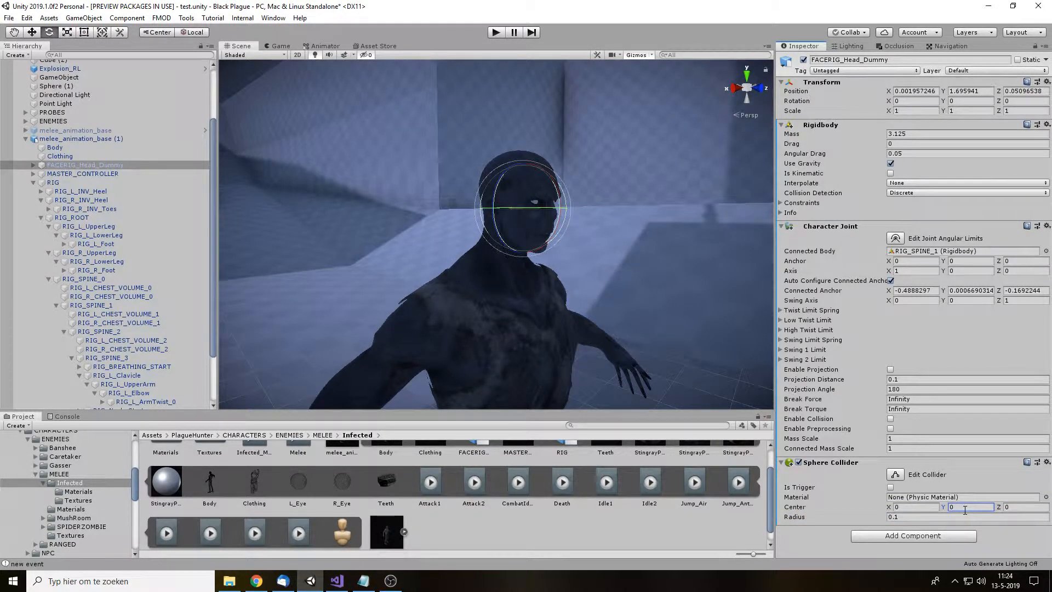
type(".02")
left_click_drag(526, 258, 589, 252, "alt")
scroll(586, 251, "up", 6)
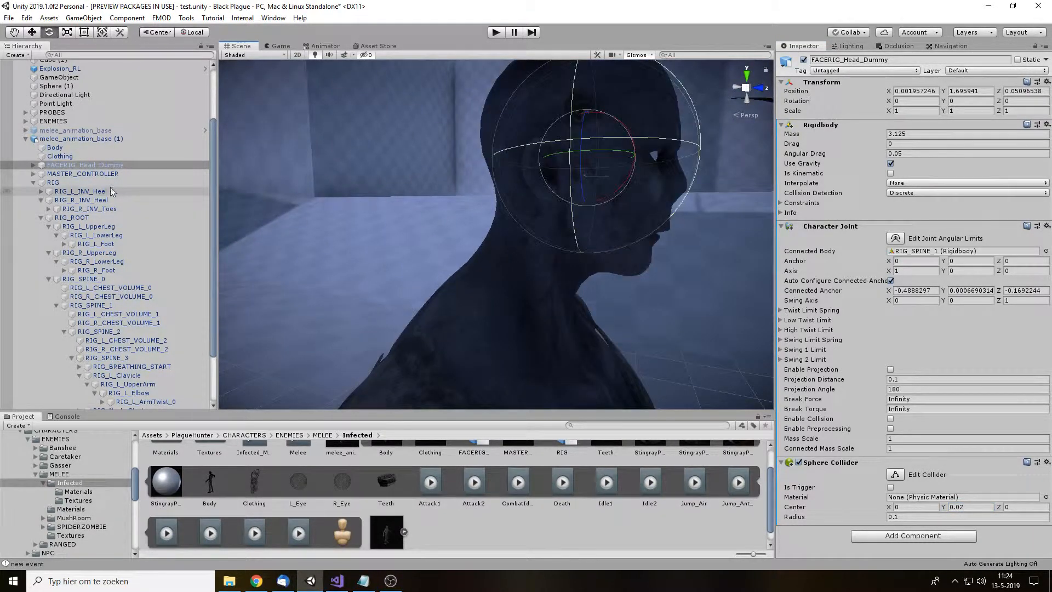
Step: Examine the chest collider on RIG_SPINE_1, and select and frame the RIG_ROOT pelvis bone
left_click(92, 305)
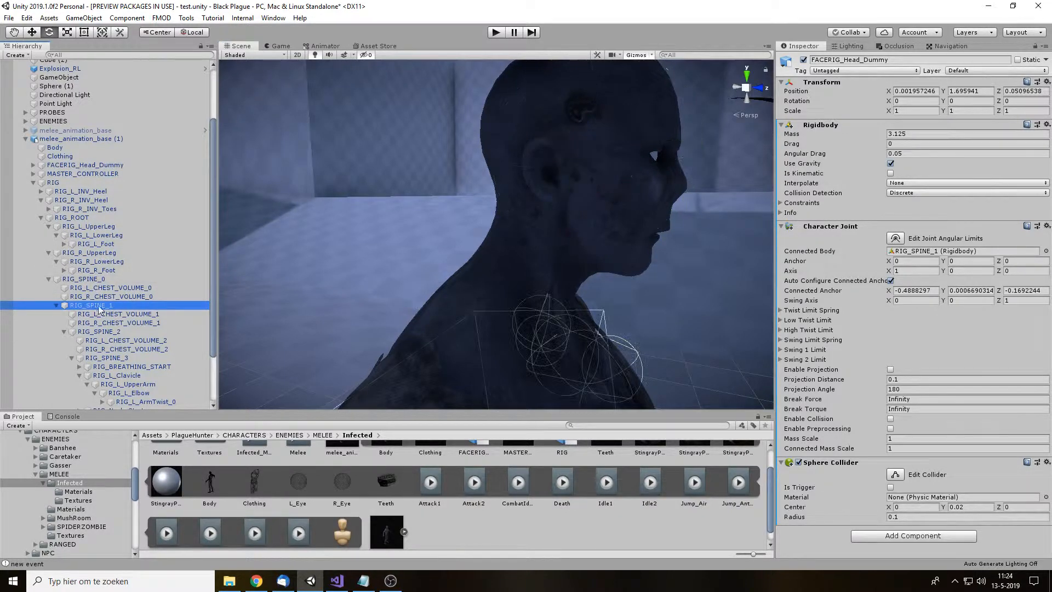
scroll(623, 281, "down", 5)
left_click_drag(613, 258, 356, 290, "alt")
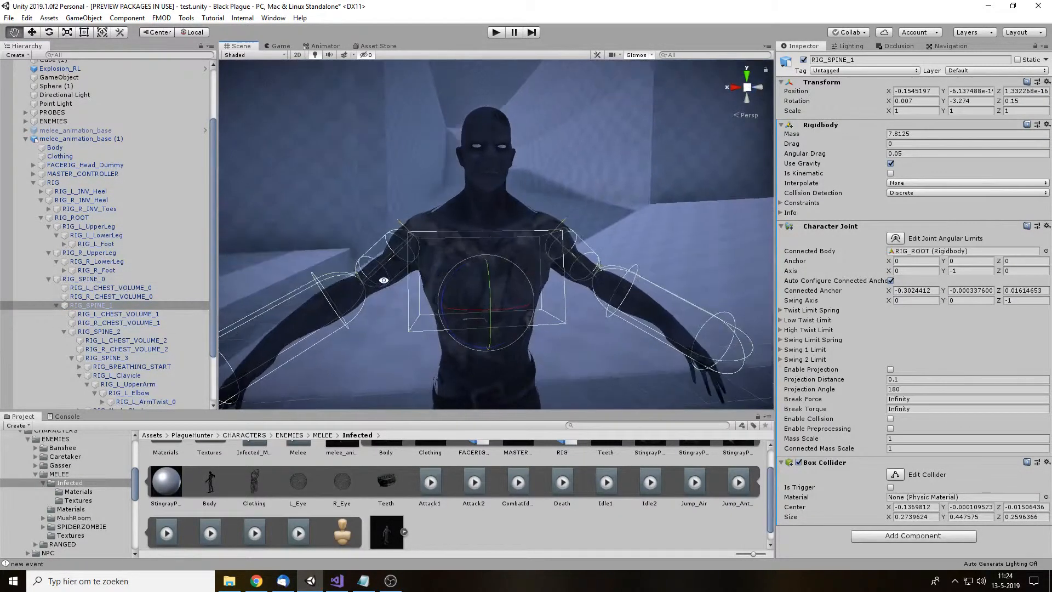
left_click(71, 217)
key("f")
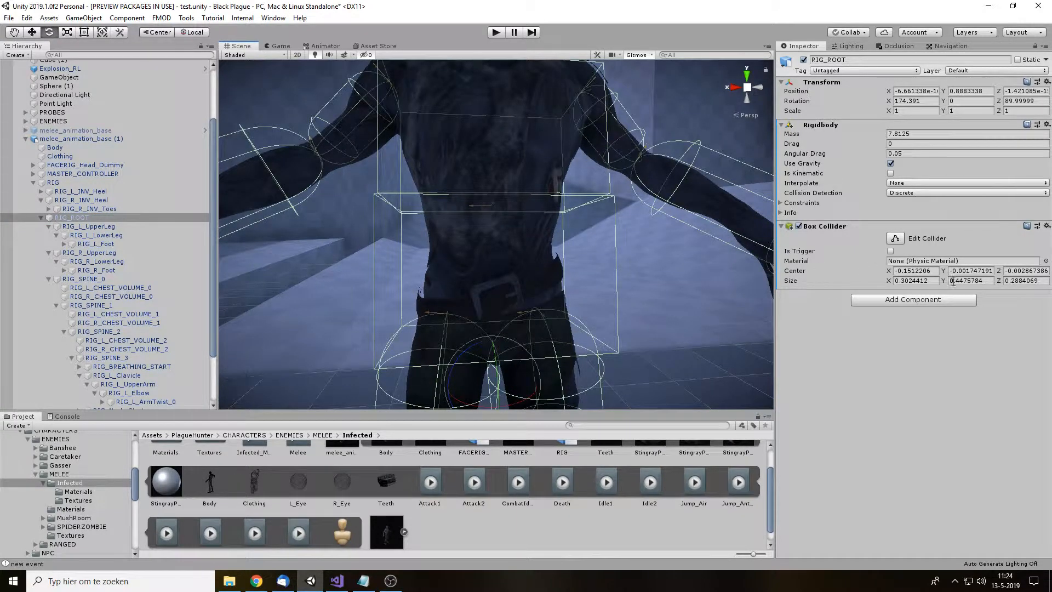
Step: Try a Box Collider size X of 0.18 on RIG_ROOT and undo it
left_click(888, 282)
type("0.18")
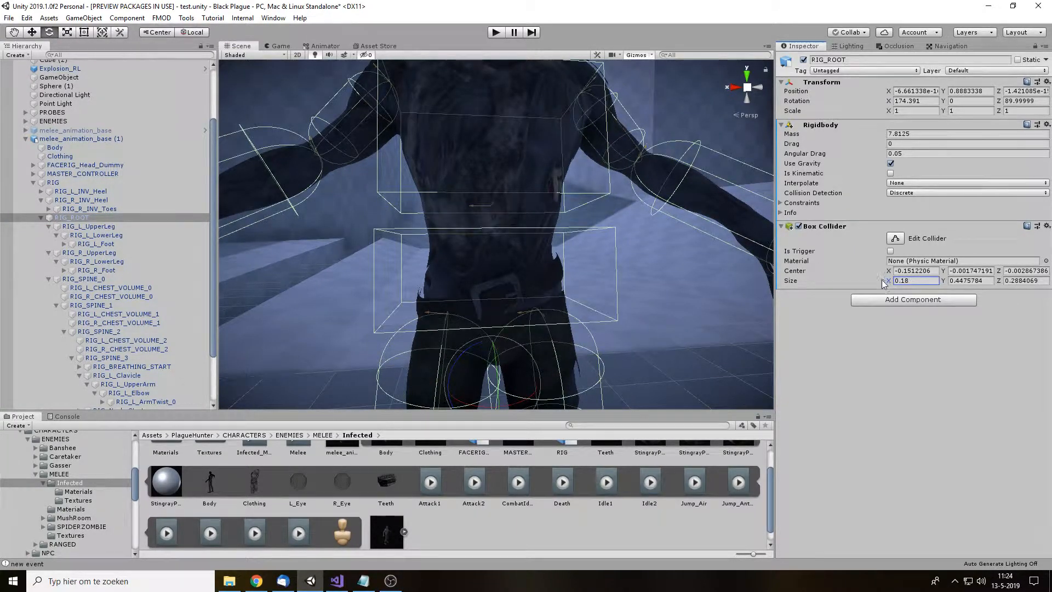
key("ctrl+z")
Step: Set the RIG_ROOT Box Collider's size to 0.25 on X and 0.3 on Y
left_click_drag(907, 283, 933, 283)
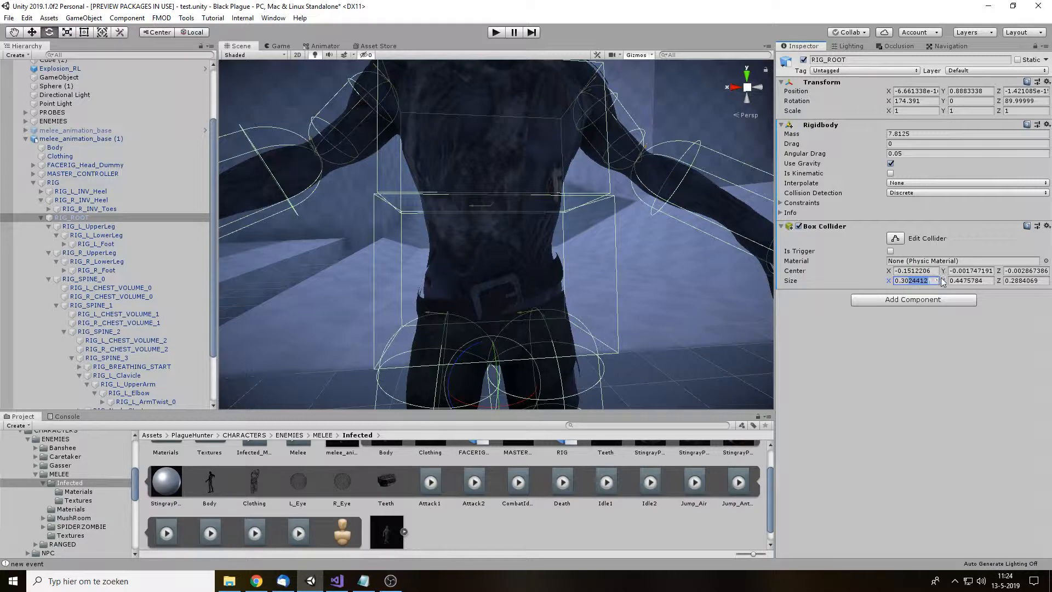
key("BackSpace")
key("BackSpace")
type("25")
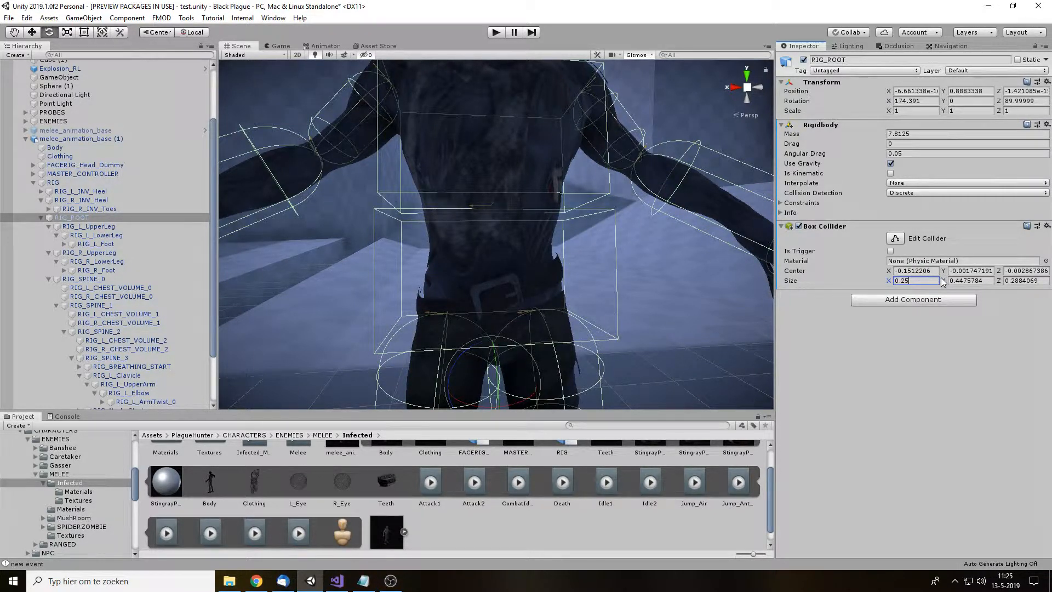
key("Tab")
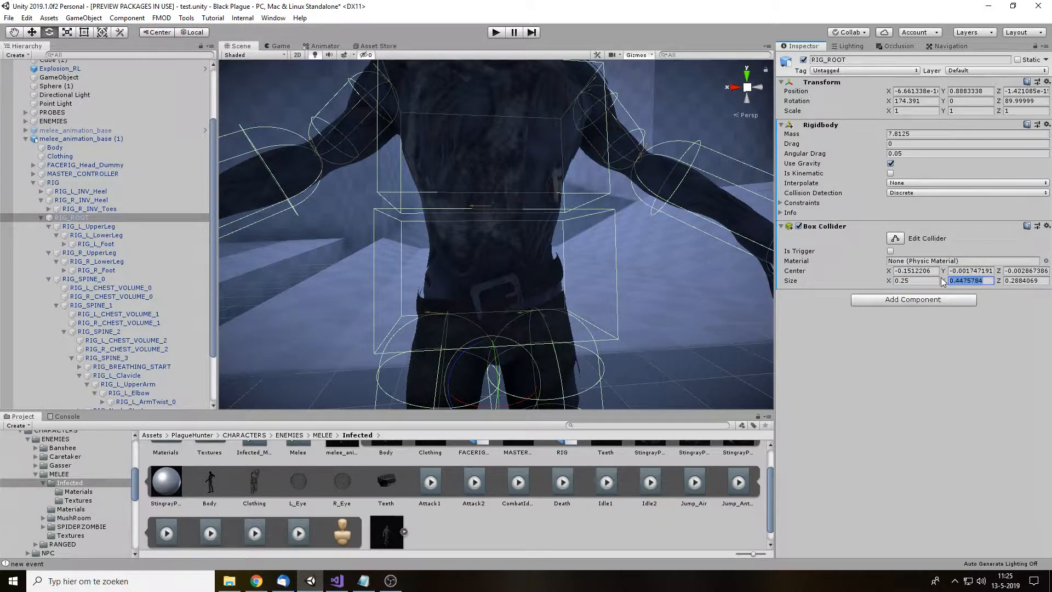
type(".2")
key("BackSpace")
type("3")
key("Return")
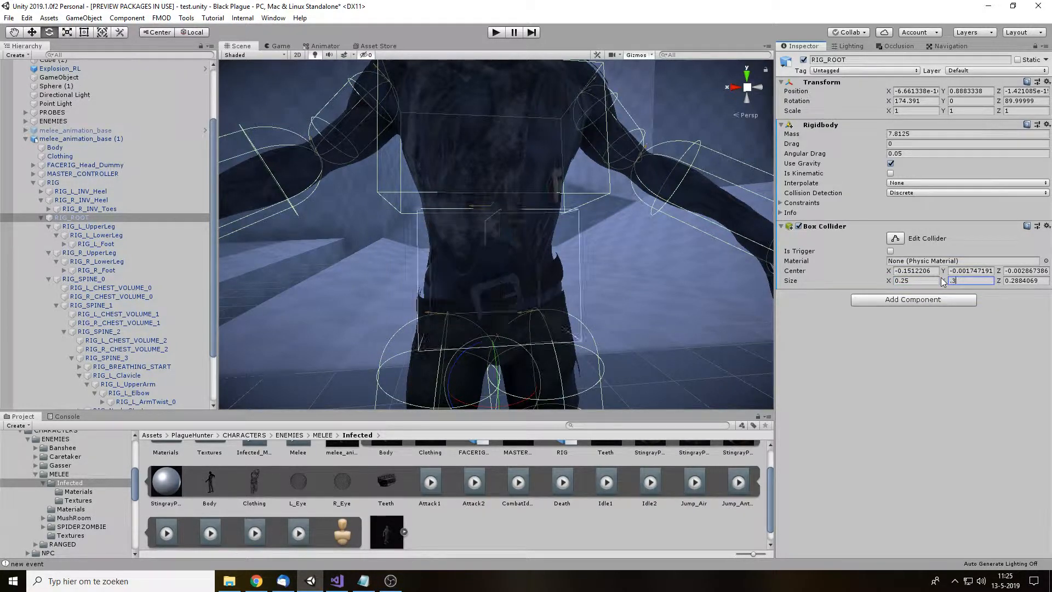
Step: Set the RIG_ROOT Box Collider's size Z to 0.2 and check the fit around the pelvis
left_click_drag(429, 251, 553, 246, "alt")
left_click(1029, 281)
type(".2")
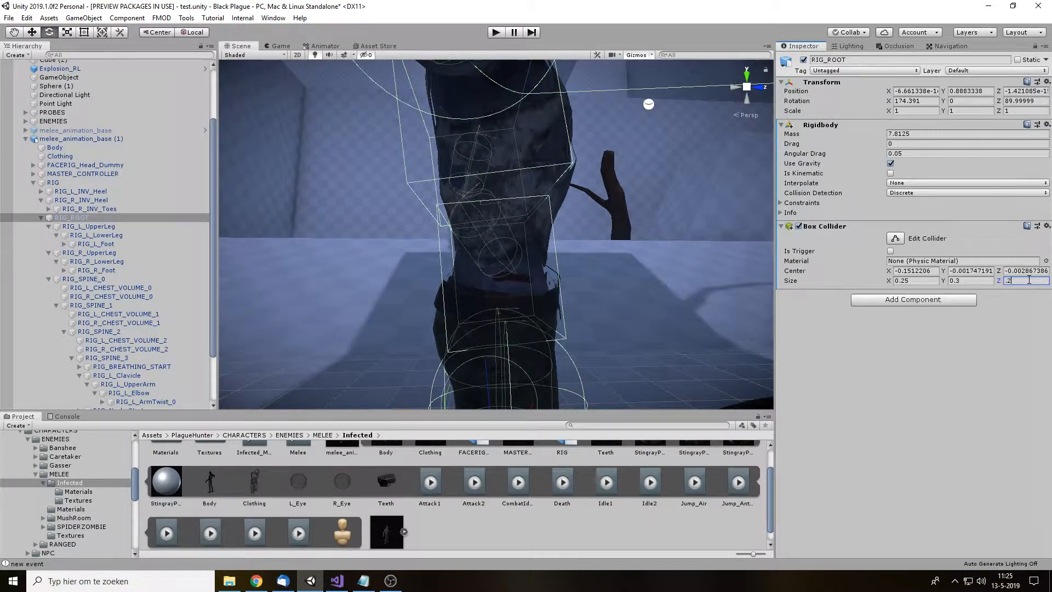
key("Return")
left_click_drag(511, 287, 451, 264, "alt")
Step: Set the Box Collider's size X to 0.2 on the RIG_SPINE_1 chest bone
left_click(164, 305)
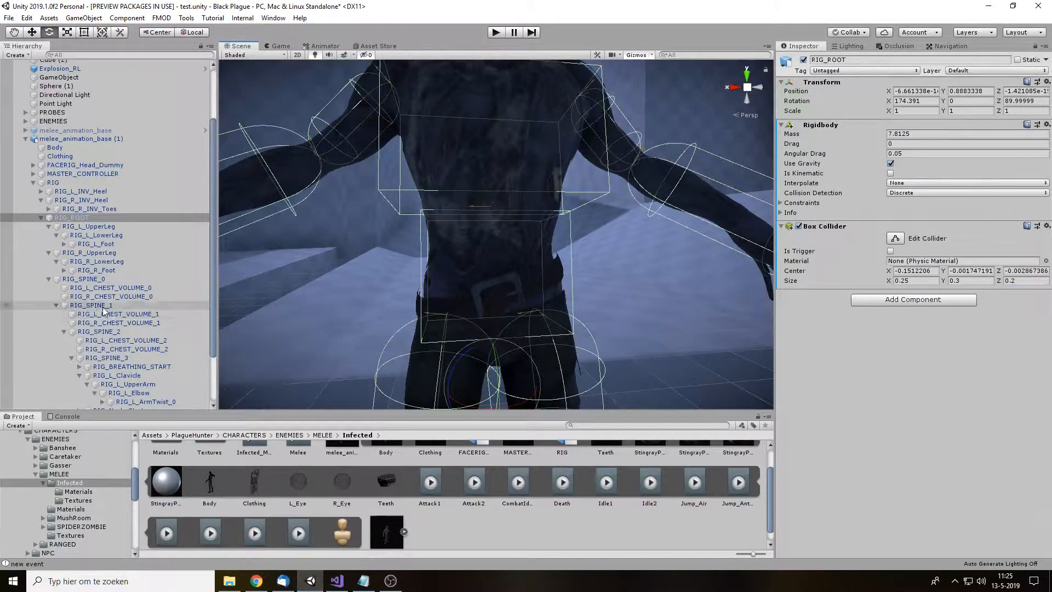
middle_click_drag(659, 216, 661, 268)
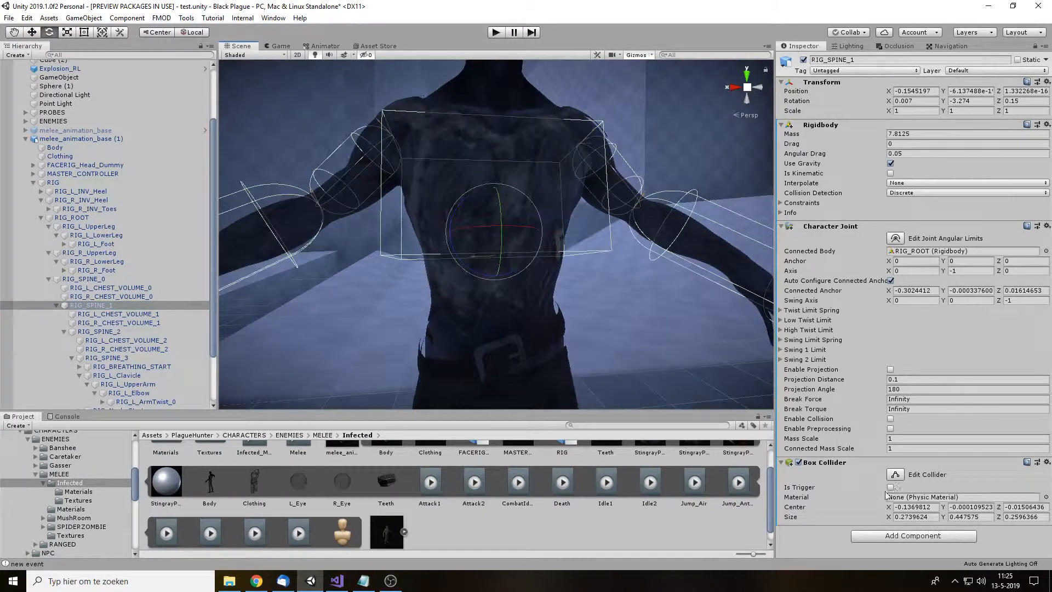
left_click(904, 516)
type("0.2")
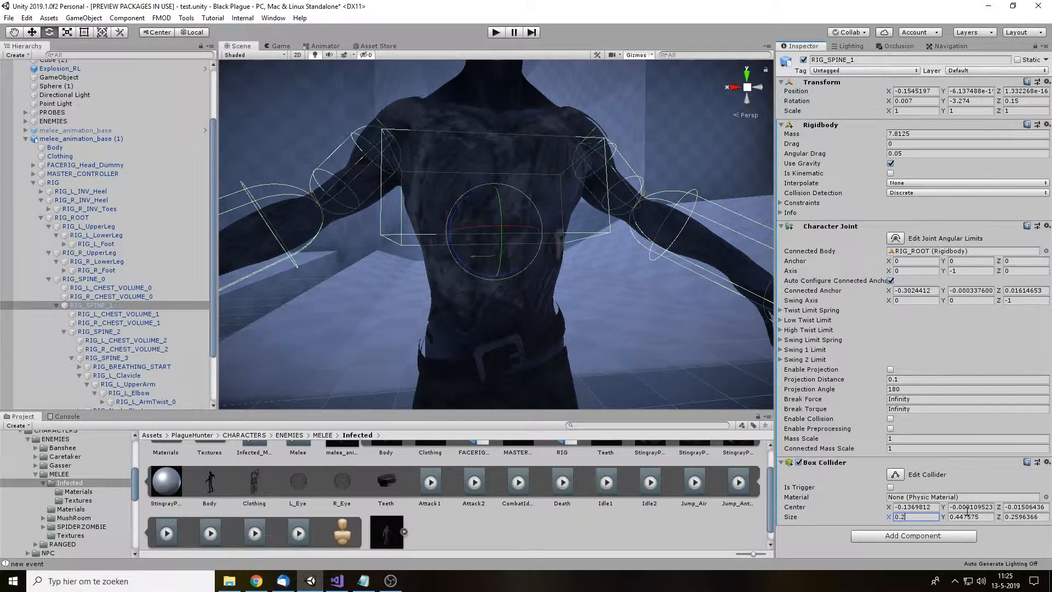
Step: Set the RIG_SPINE_1 box collider's size to 0.25 in X and 0.33 in Y
type("5")
left_click(967, 516)
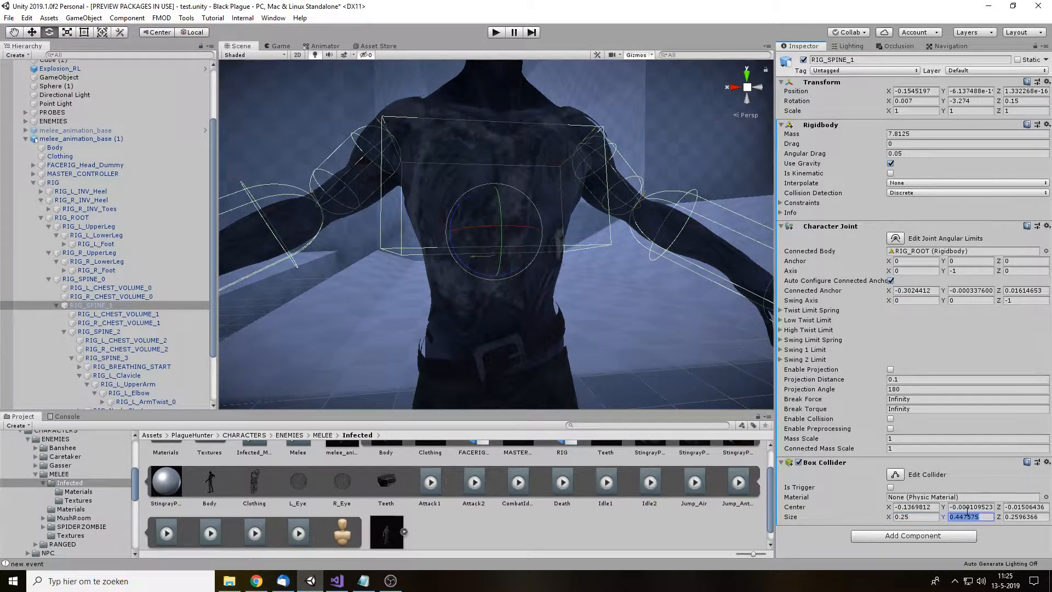
type(".3")
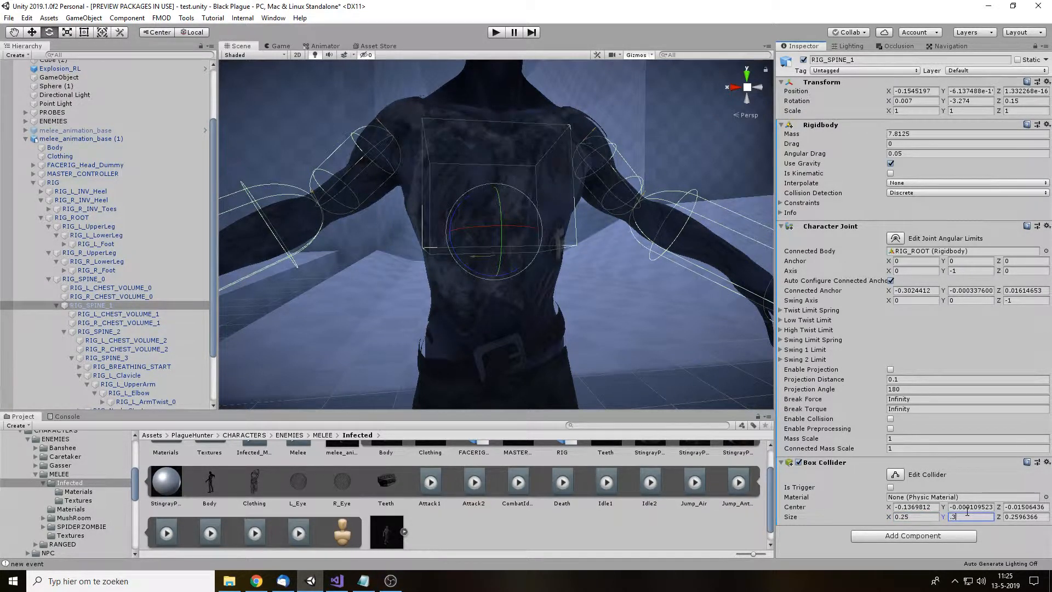
type("4")
key("BackSpace")
type("3")
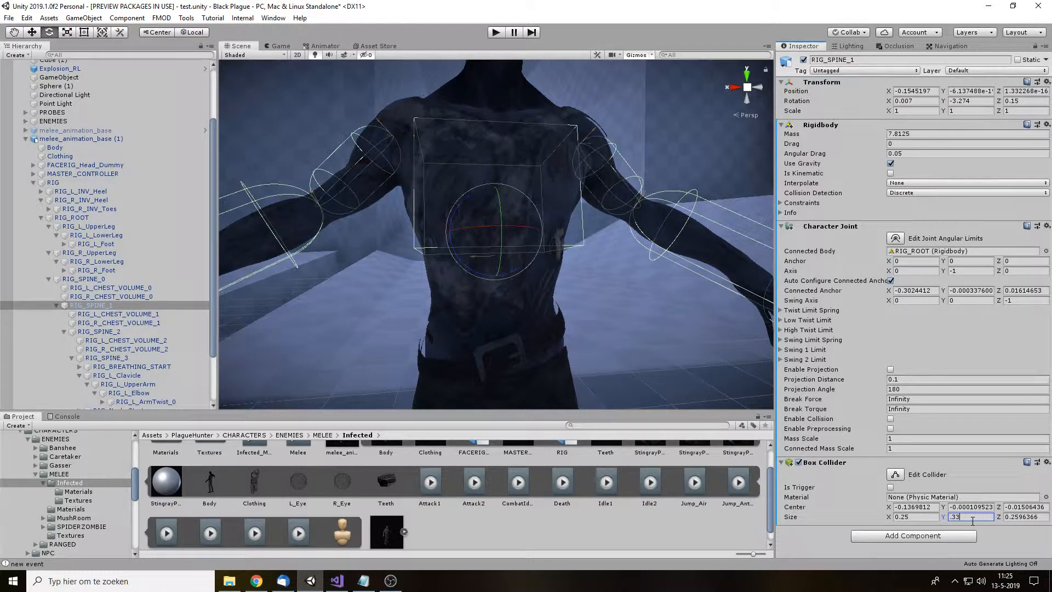
Step: Set the Z center of the RIG_SPINE_1 box collider to -0.07 so it lines up with the torso
left_click_drag(578, 292, 860, 274, "alt")
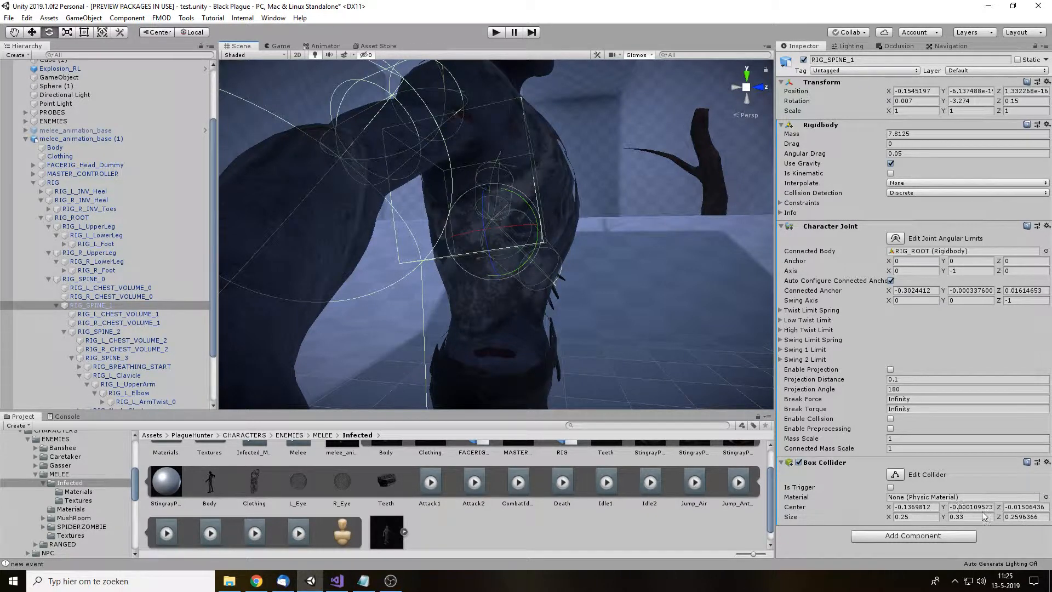
left_click(1012, 506)
type("0")
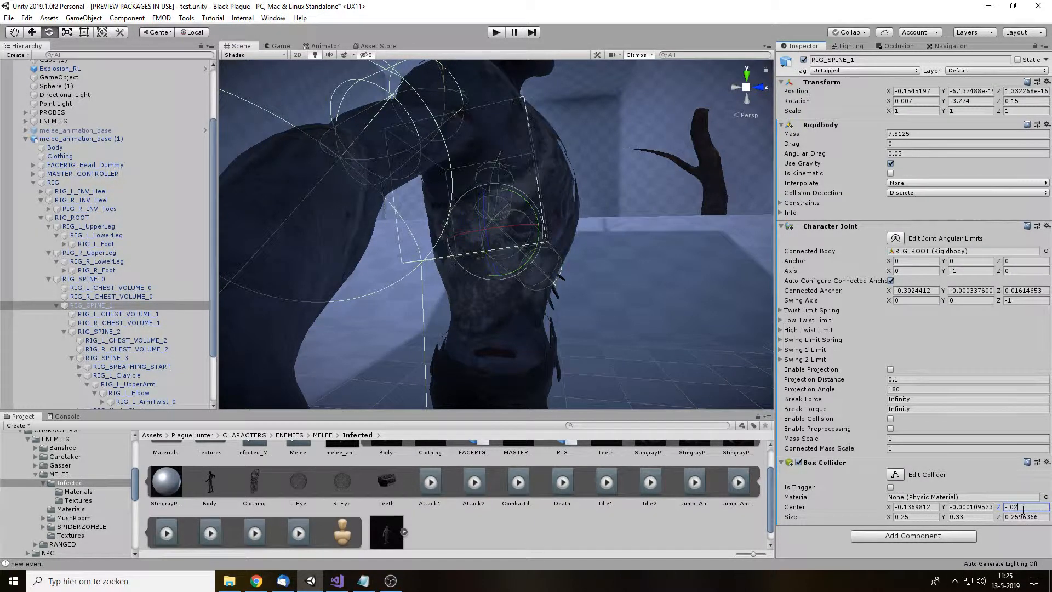
type("4")
key("BackSpace")
type("7")
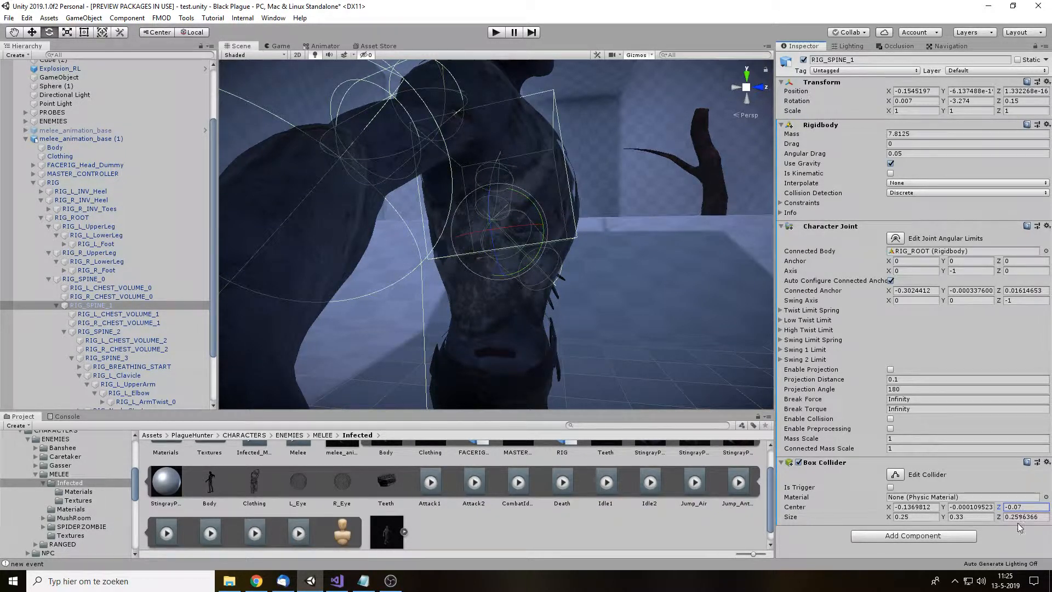
Step: Set the RIG_SPINE_1 box collider's Z size to 0.25 and check its fit from the side and front
left_click(1018, 518)
key("BackSpace")
scroll(597, 324, "down", 3)
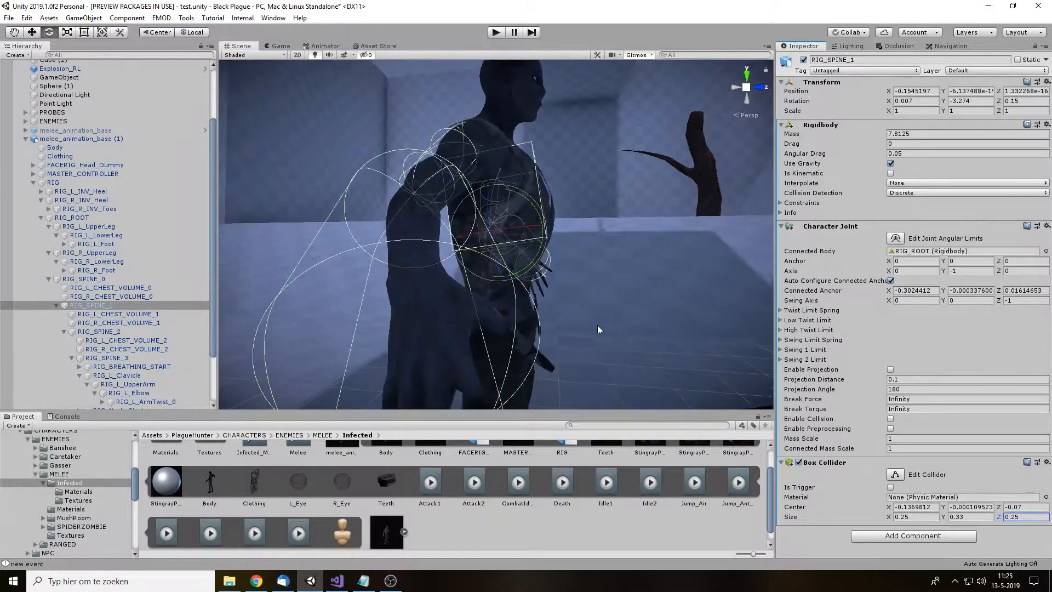
left_click_drag(597, 324, 386, 275, "alt")
scroll(505, 228, "up", 4)
scroll(542, 261, "down", 4)
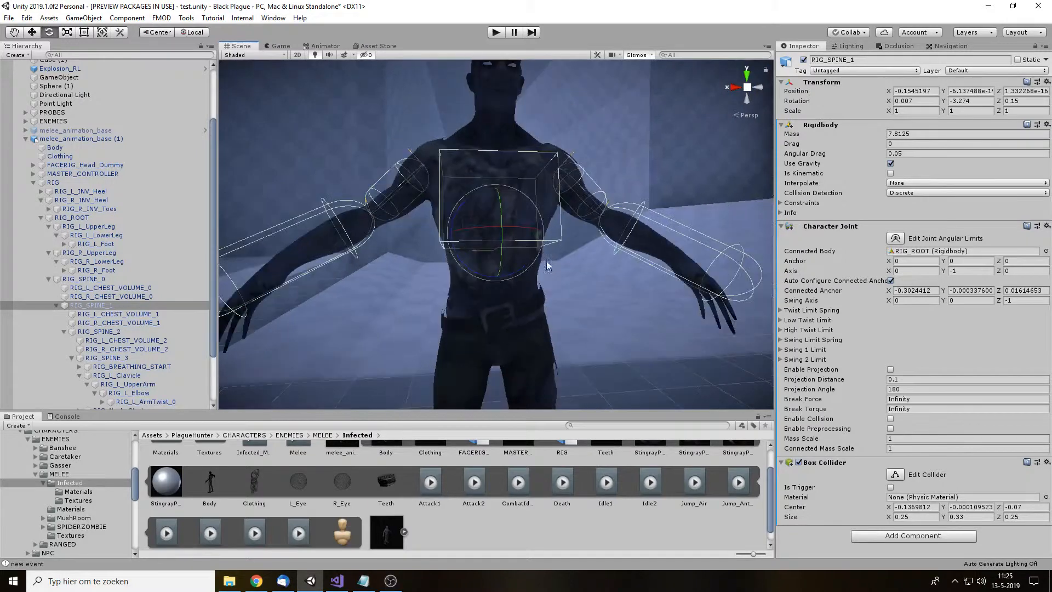
Step: Set the capsule collider radius of RIG_L_UpperLeg to 0.08
double_click(120, 227)
middle_click_drag(565, 290, 536, 155)
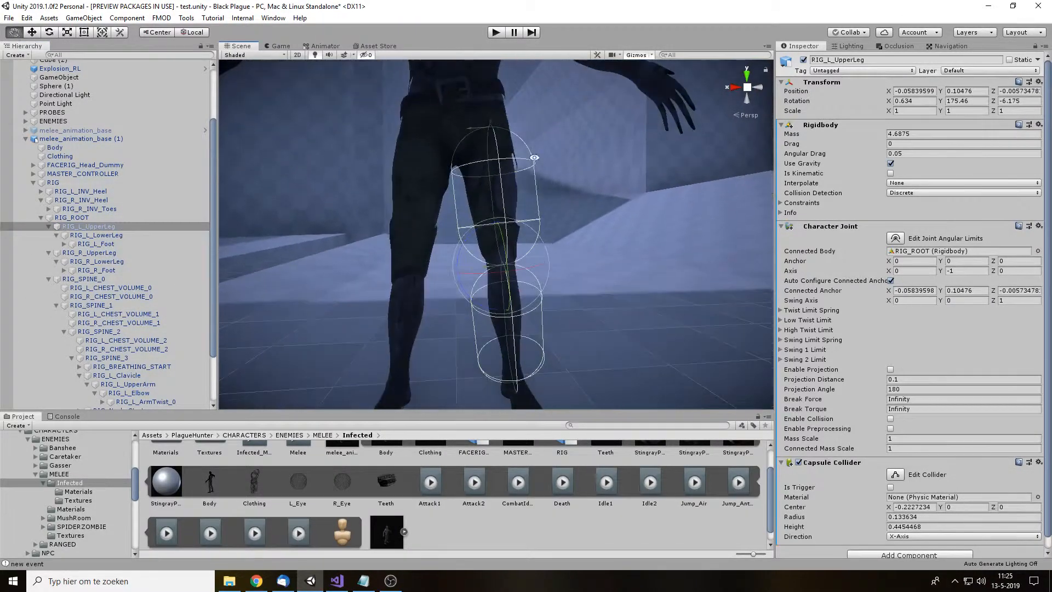
scroll(523, 191, "up", 4)
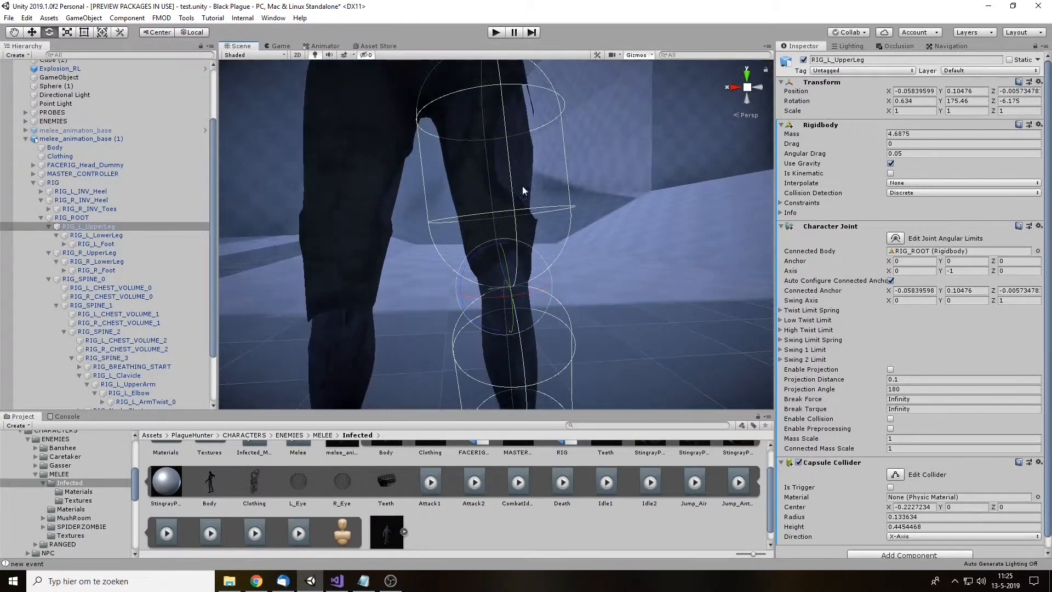
left_click(896, 518)
type(".1")
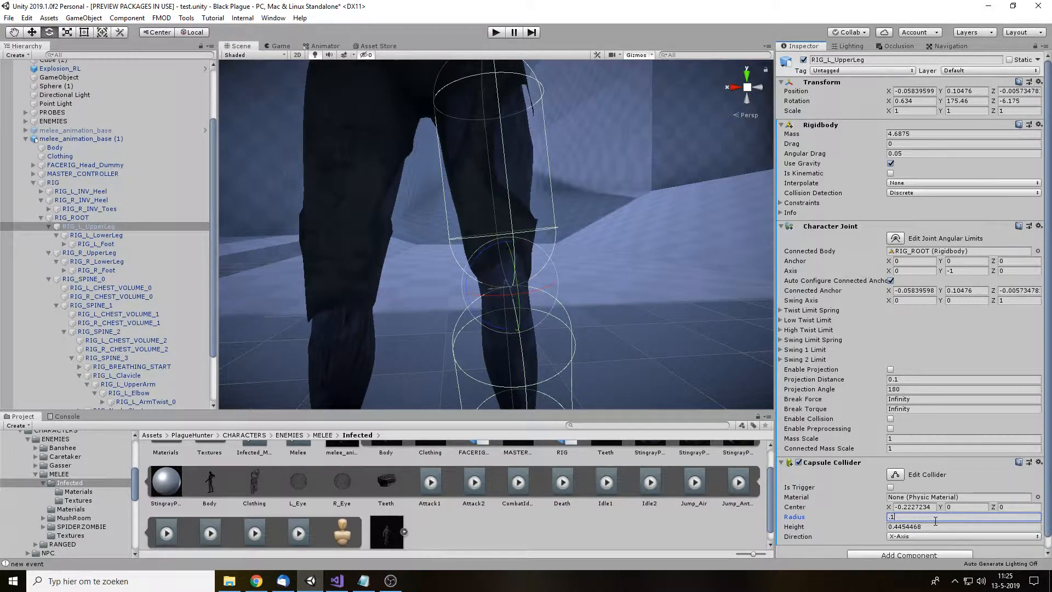
key("BackSpace")
type("08")
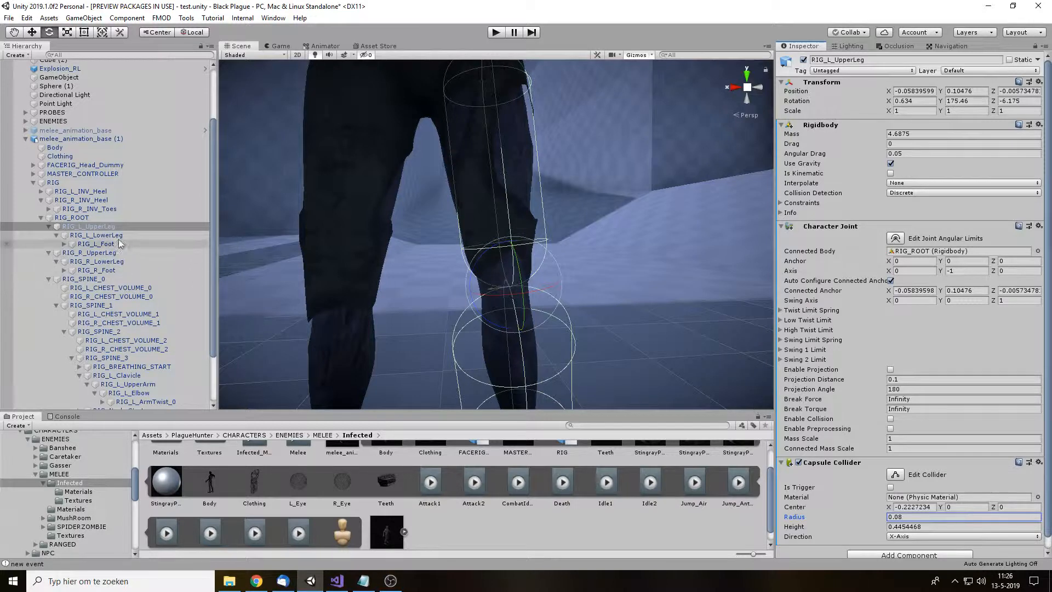
Step: Set the capsule collider radius of RIG_L_LowerLeg to 0.05 and frame the lower leg to check it
left_click(96, 235)
left_click(928, 519)
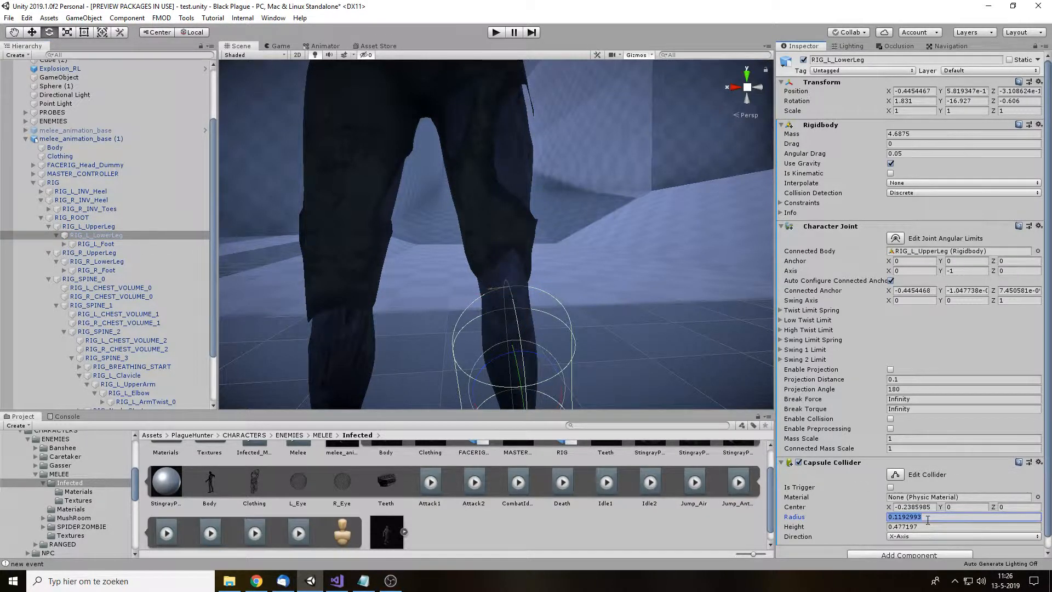
type("0.08")
key("BackSpace")
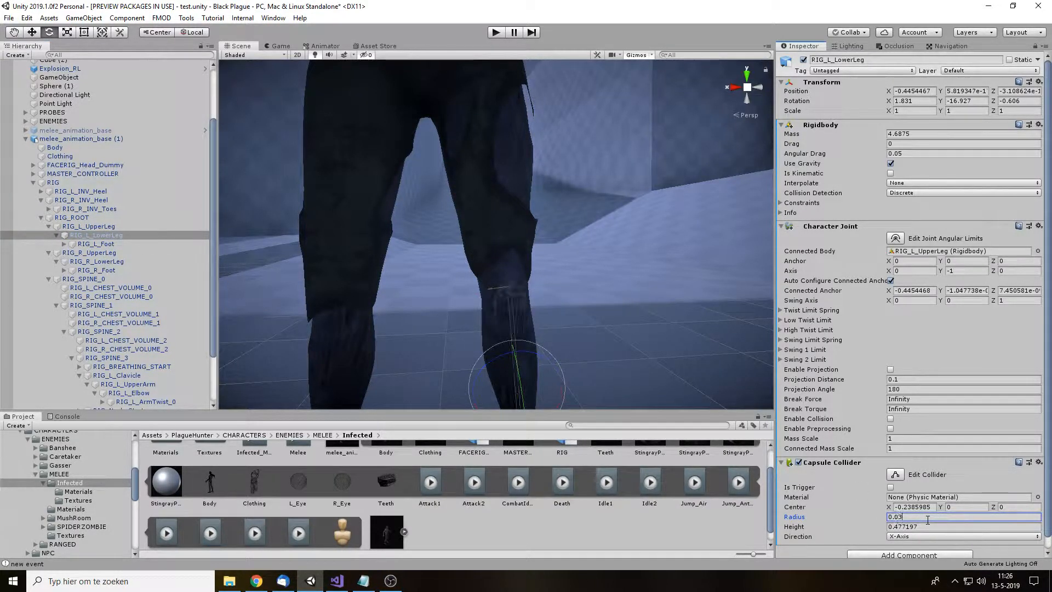
type("5")
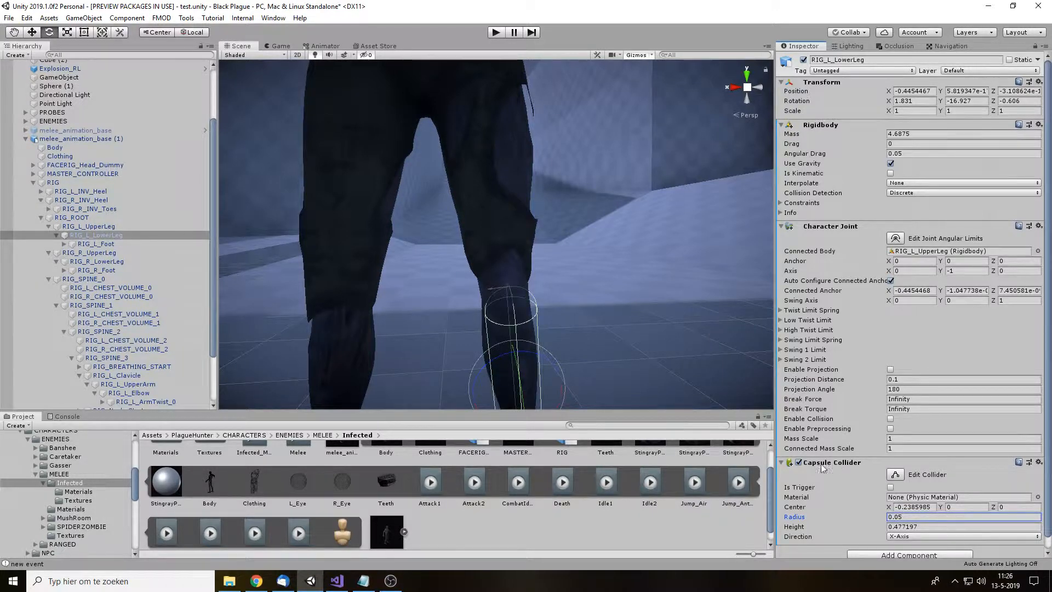
key("Return")
key("f")
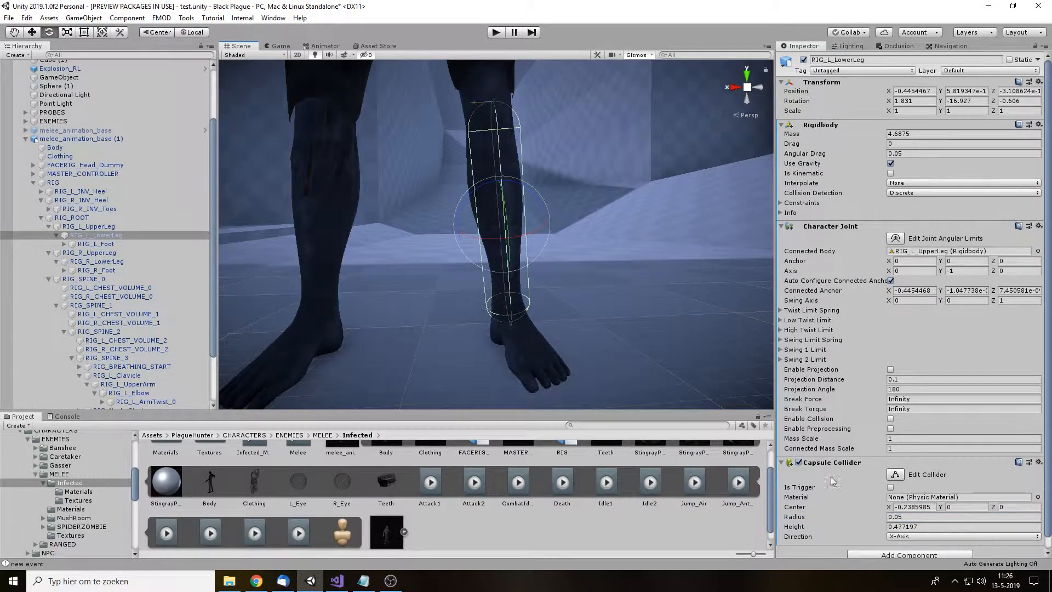
Step: Copy the RIG_L_LowerLeg capsule collider and paste its values onto the RIG_R_LowerLeg collider
right_click(826, 461)
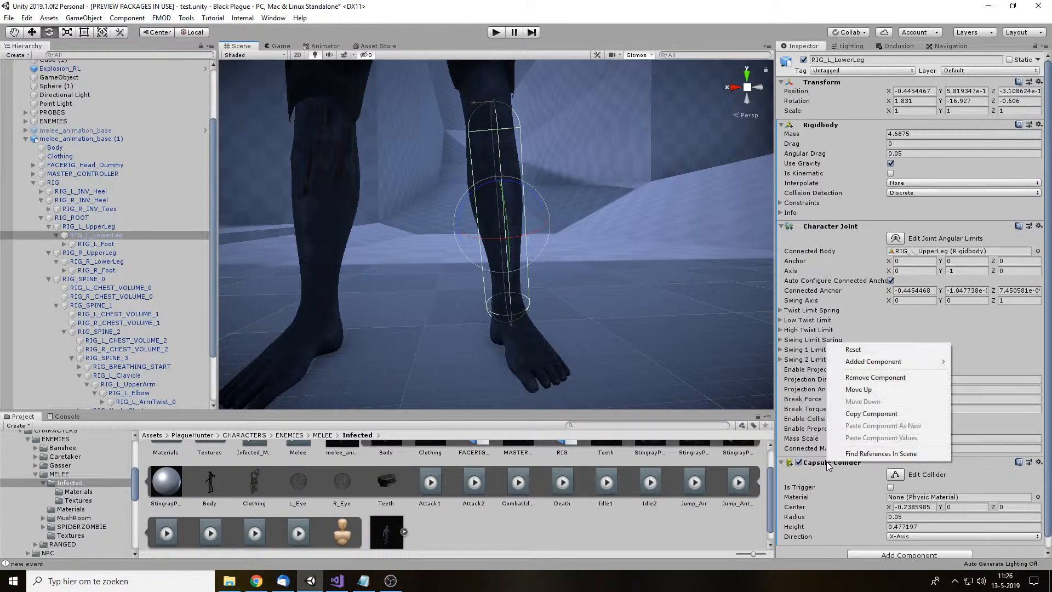
left_click(893, 414)
left_click(123, 262)
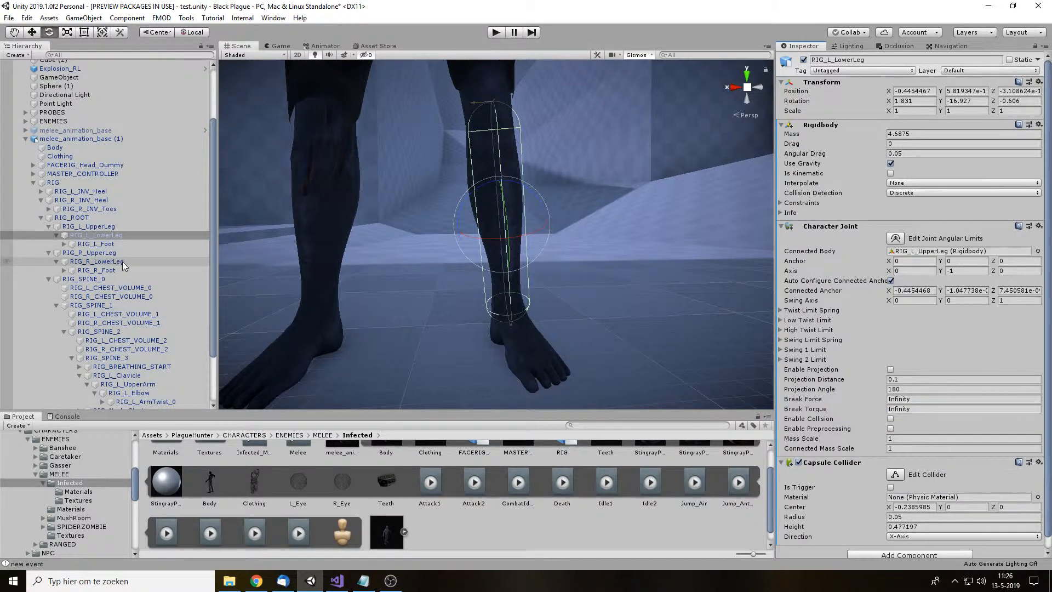
right_click(847, 463)
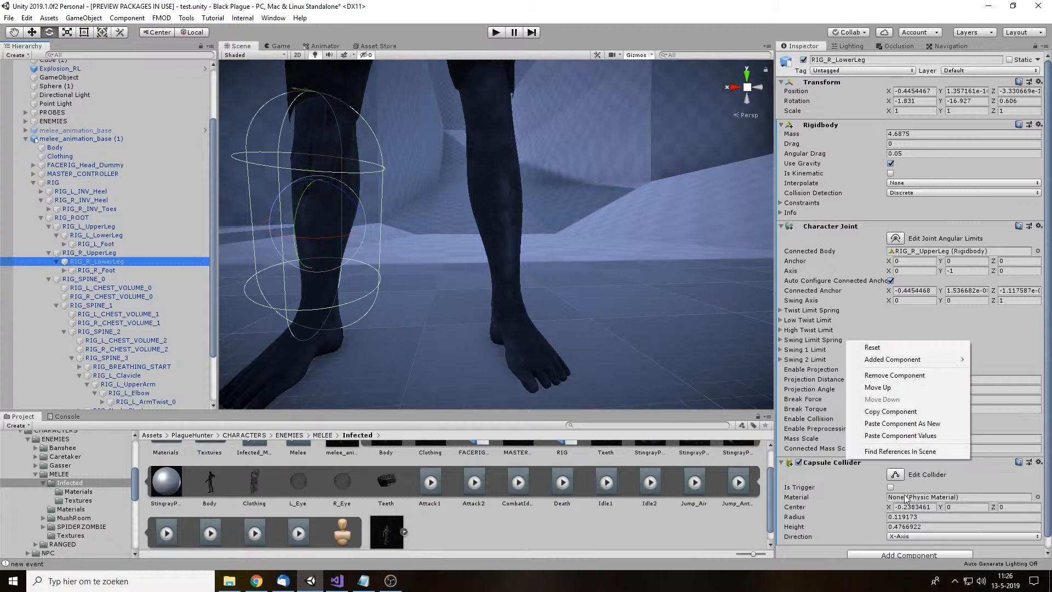
left_click(904, 436)
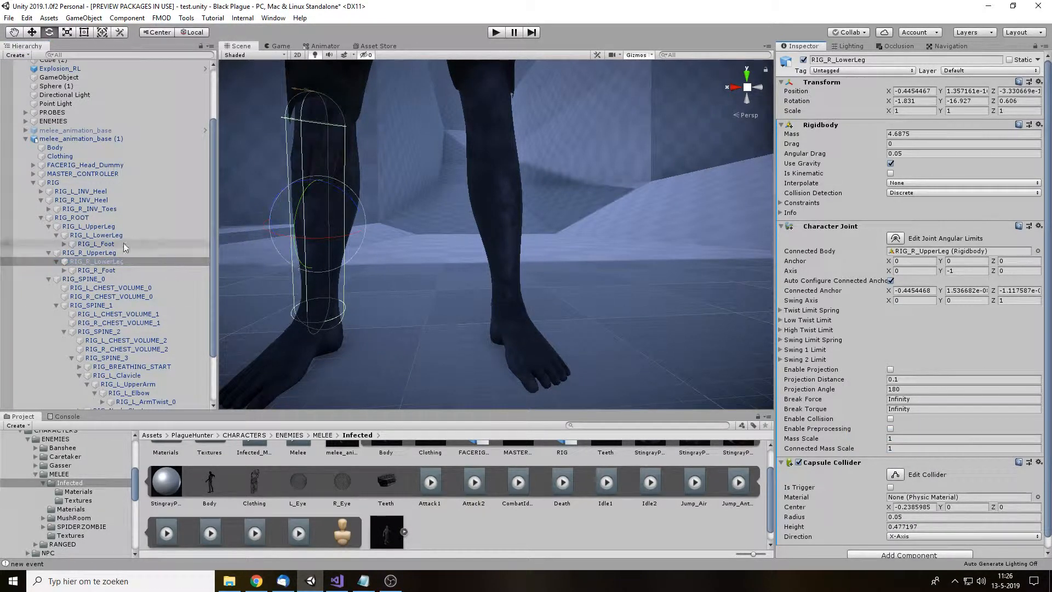
Step: Copy the RIG_L_UpperLeg capsule collider and paste its values onto the RIG_R_UpperLeg collider
left_click(120, 226)
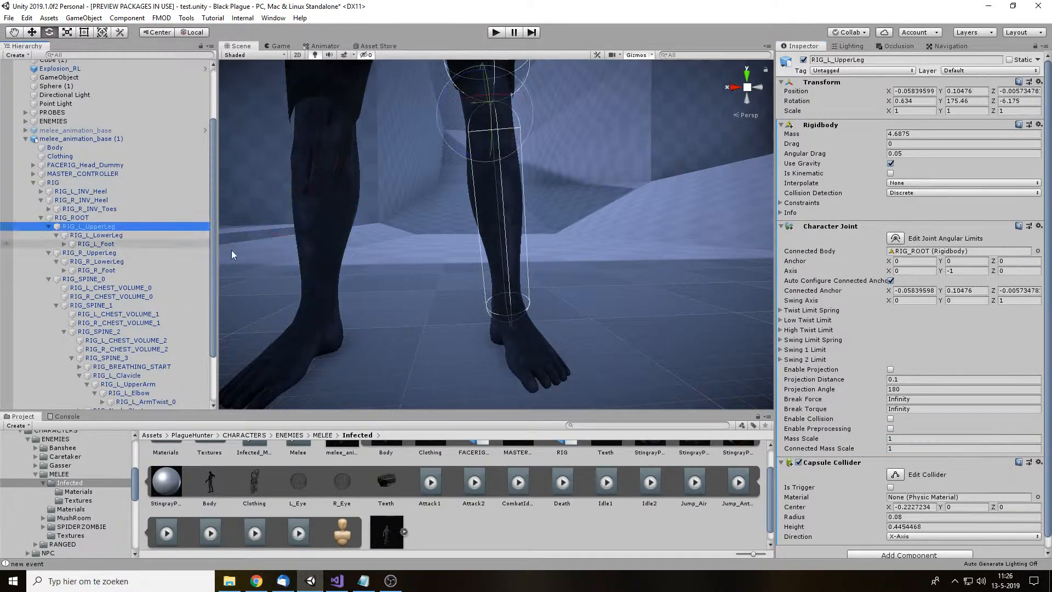
right_click(847, 463)
left_click(904, 420)
left_click(108, 253)
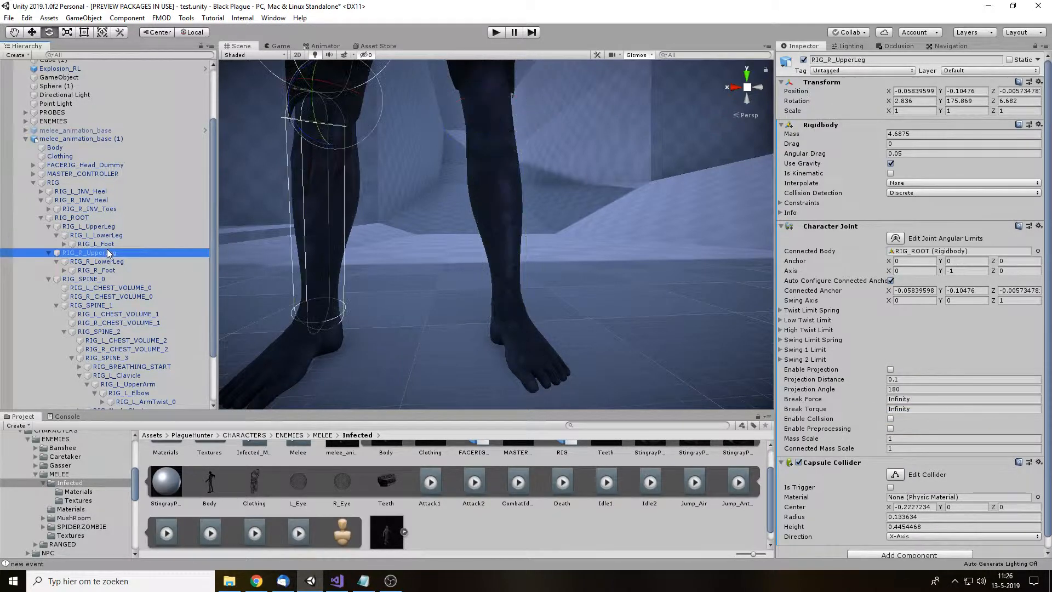
right_click(860, 463)
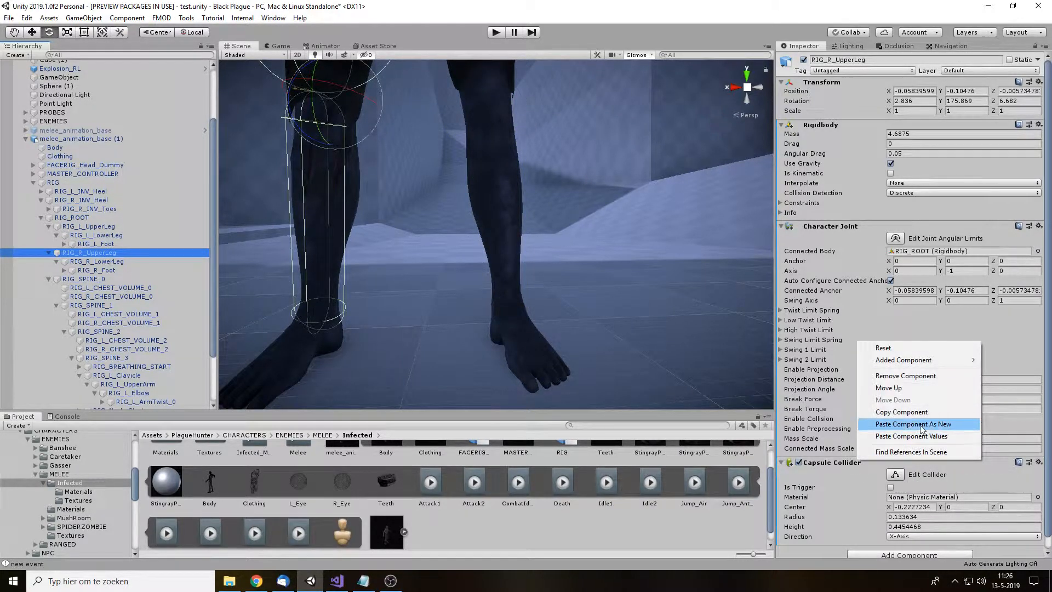
left_click(920, 437)
middle_click_drag(423, 224, 476, 350)
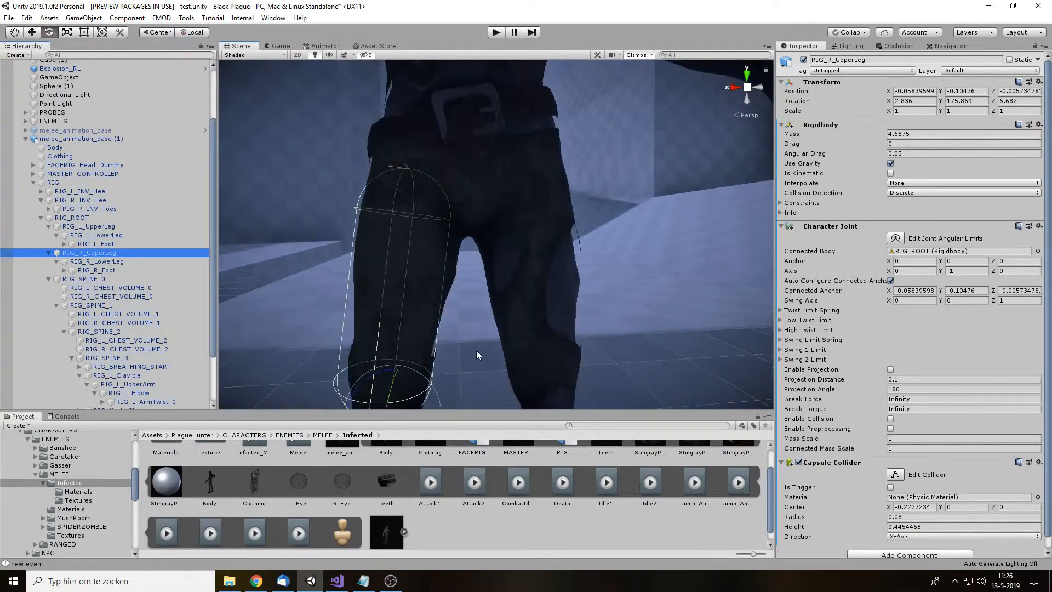
scroll(493, 295, "down", 5)
Step: Collapse both upper leg branches in the hierarchy and set the RIG_L_UpperArm capsule collider radius to 0.05
left_click(48, 253)
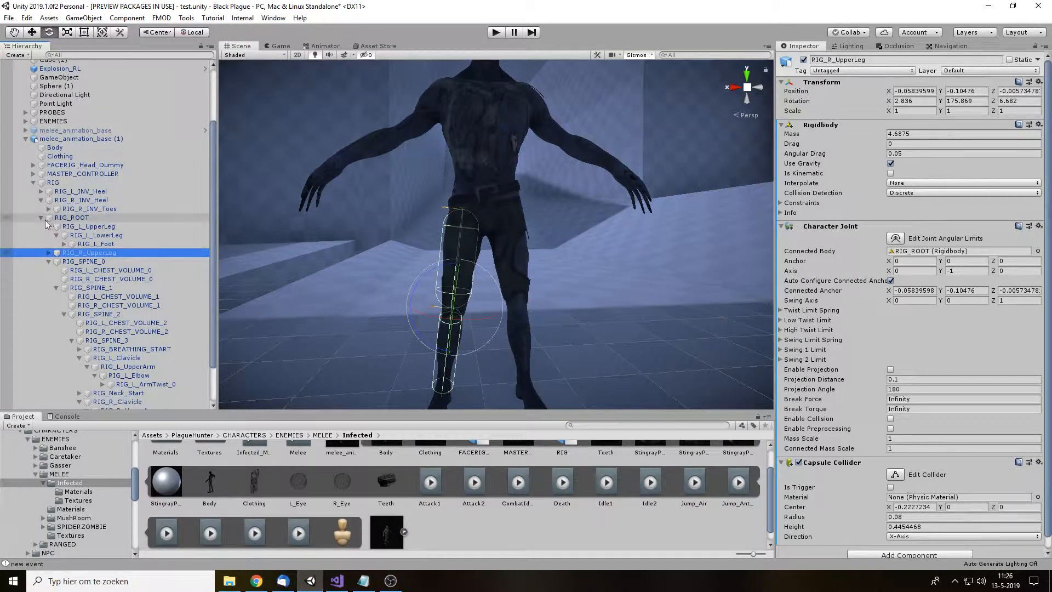
left_click(48, 226)
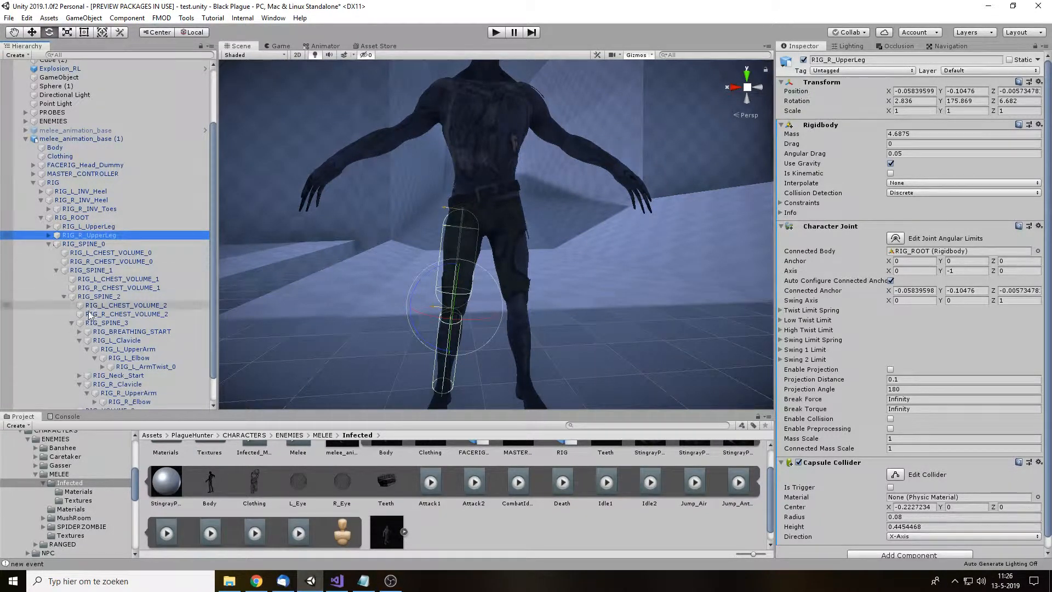
left_click(128, 349)
middle_click_drag(570, 192, 488, 241)
scroll(474, 294, "up", 4)
scroll(476, 294, "down", 4)
scroll(461, 187, "up", 4)
scroll(460, 191, "down", 4)
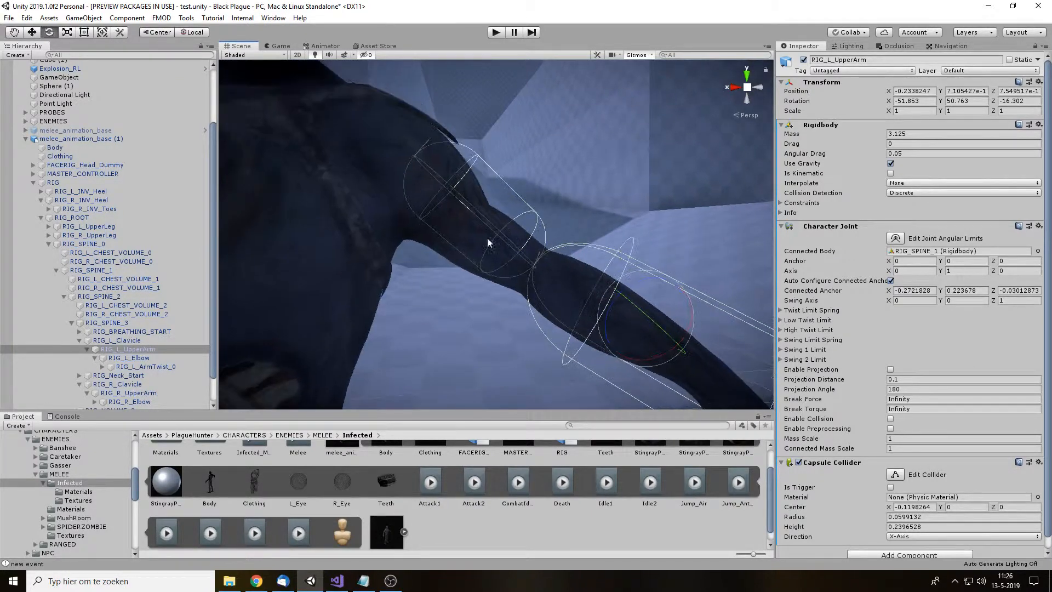
left_click_drag(902, 517, 938, 521)
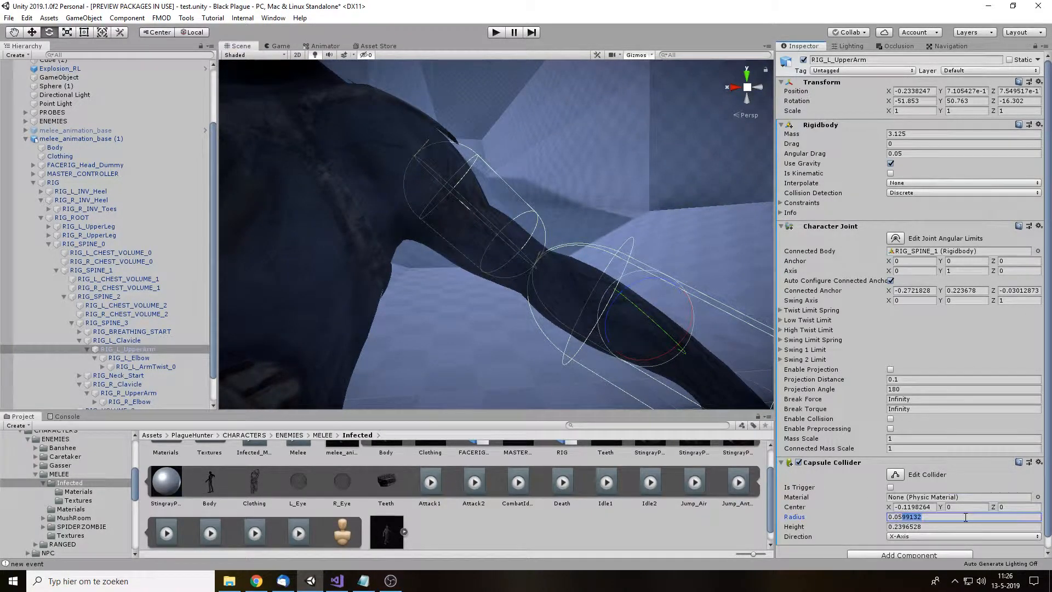
key("BackSpace")
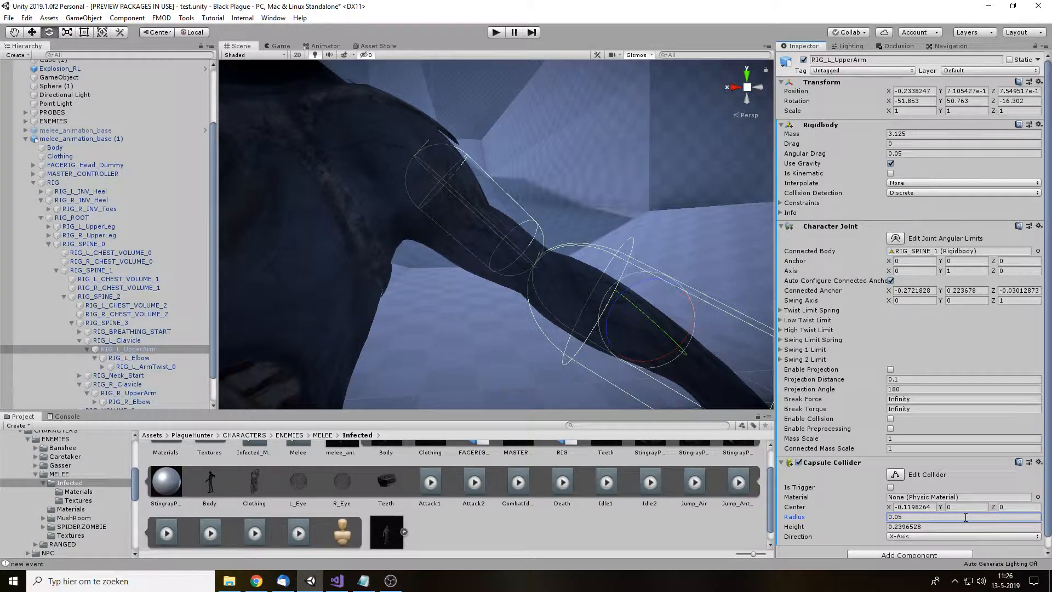
Step: Adjust the Y center of the RIG_L_UpperArm capsule collider to -0.02, checking the fit from the side and front
left_click_drag(940, 505, 936, 507)
left_click_drag(659, 329, 373, 383, "alt")
left_click(962, 507)
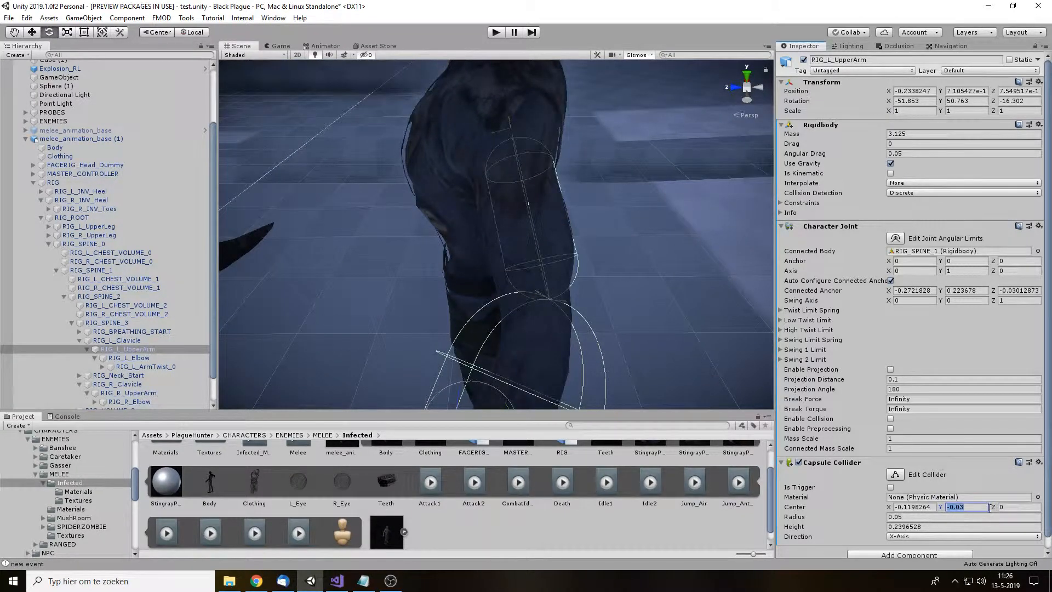
key("BackSpace")
type("5")
key("BackSpace")
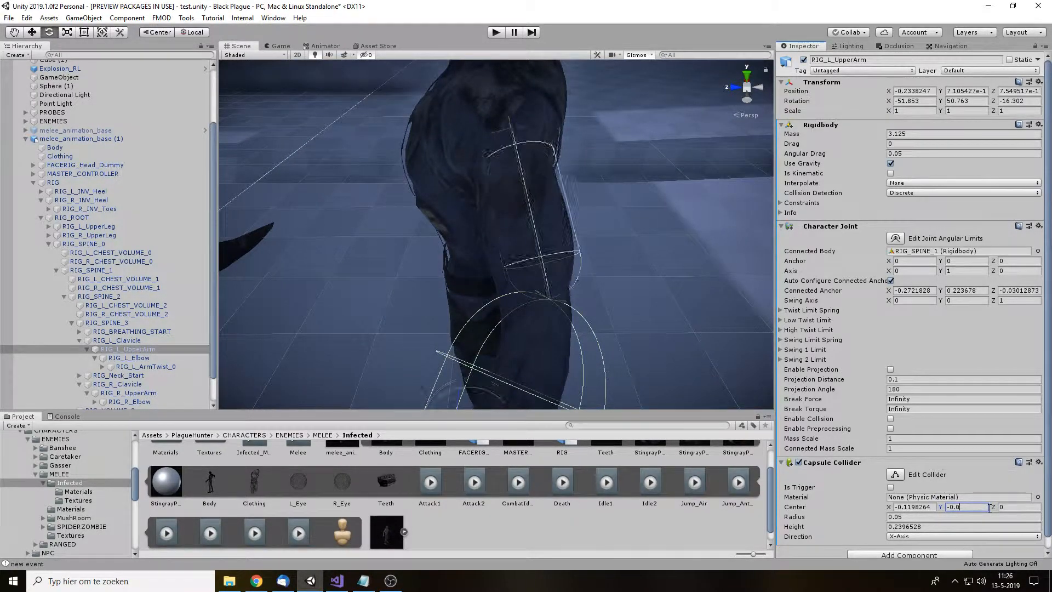
type("4")
left_click_drag(583, 222, 816, 146, "alt")
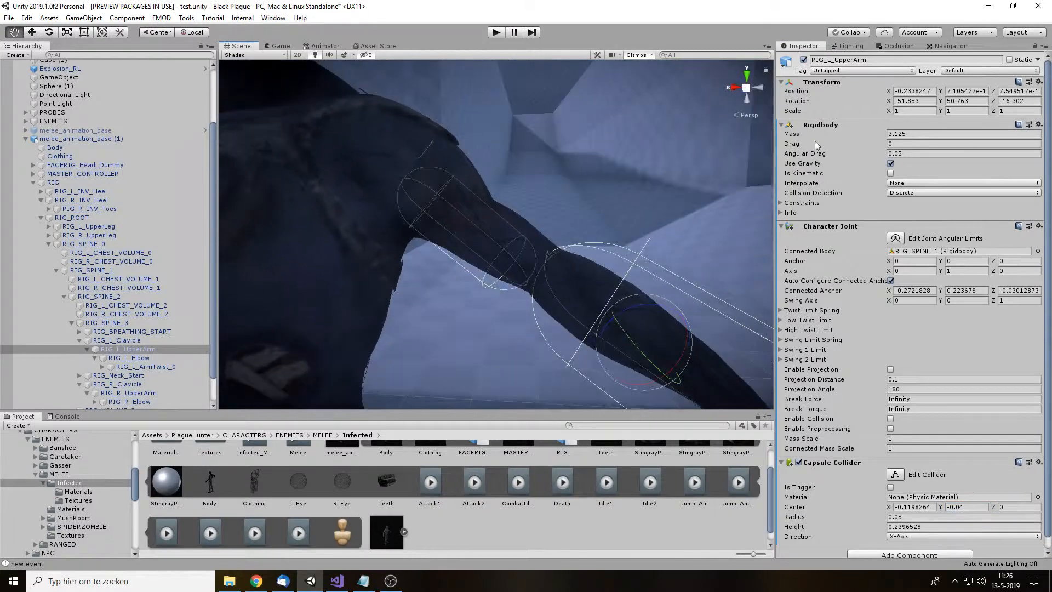
left_click(978, 507)
key("BackSpace")
type("2")
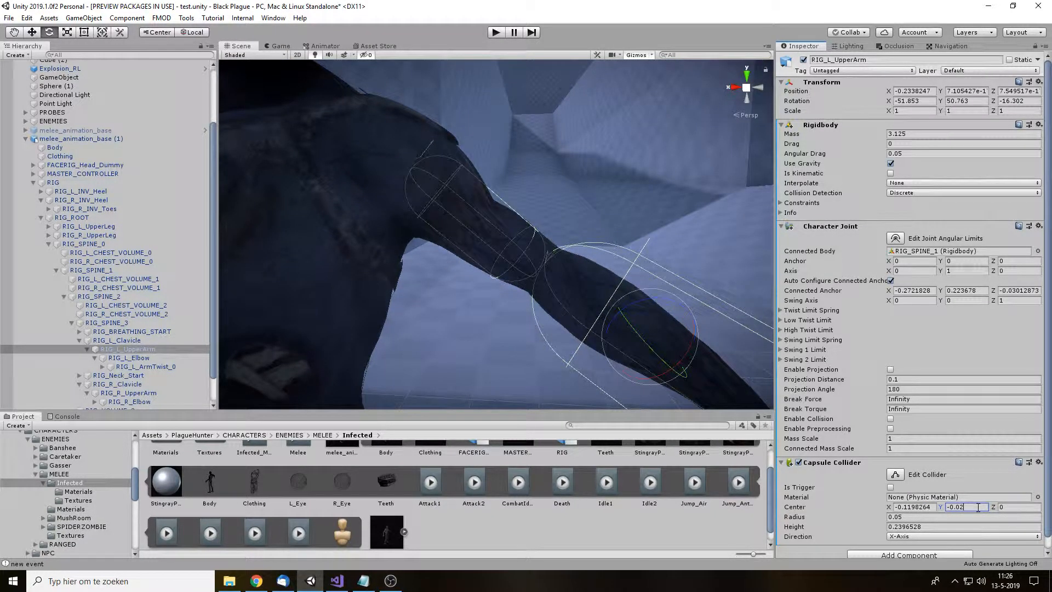
Step: Set the Z center of the RIG_L_UpperArm capsule collider to 0.01, checking the fit from the side and front
left_click_drag(460, 101, 614, 202, "alt")
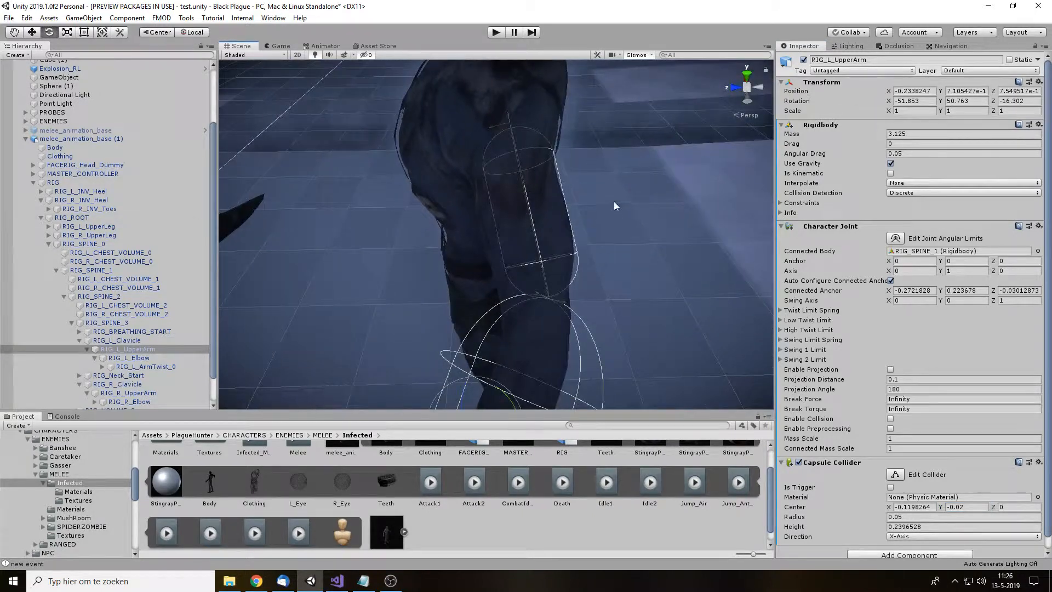
left_click_drag(891, 508, 888, 507)
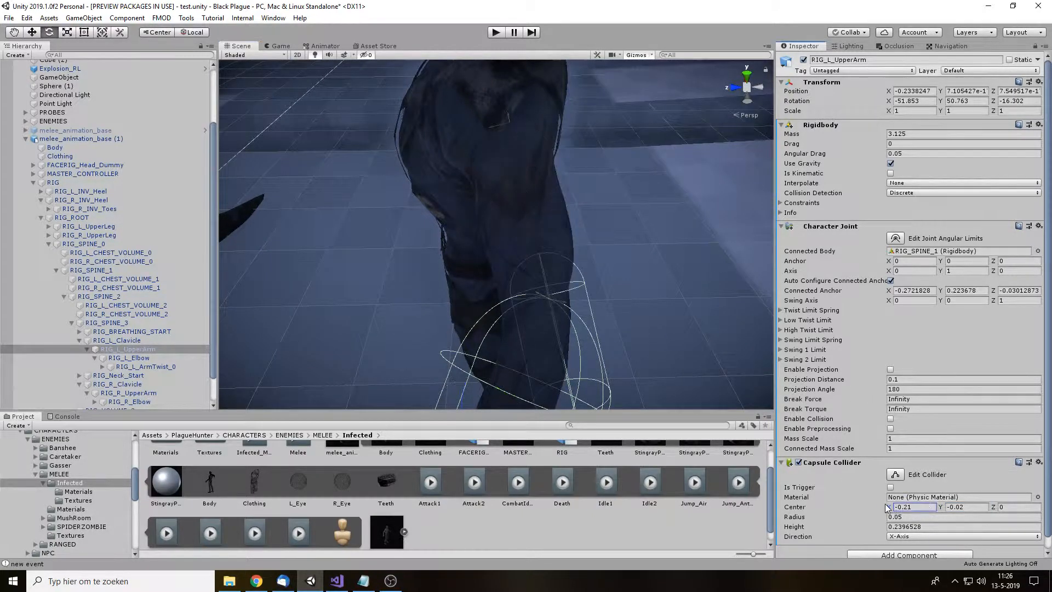
key("Escape")
left_click(1022, 507)
type(".")
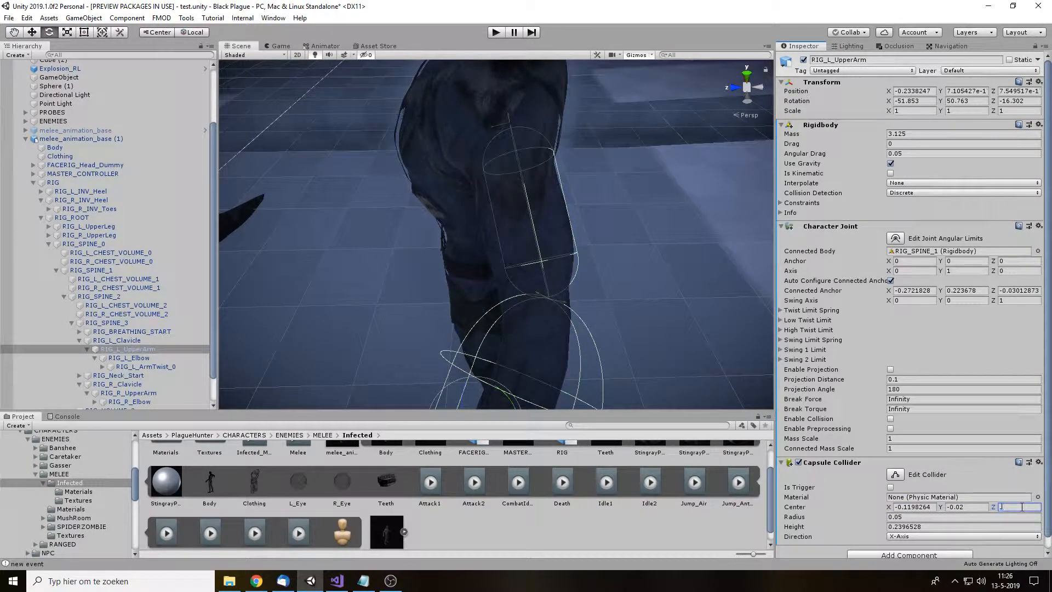
type("01")
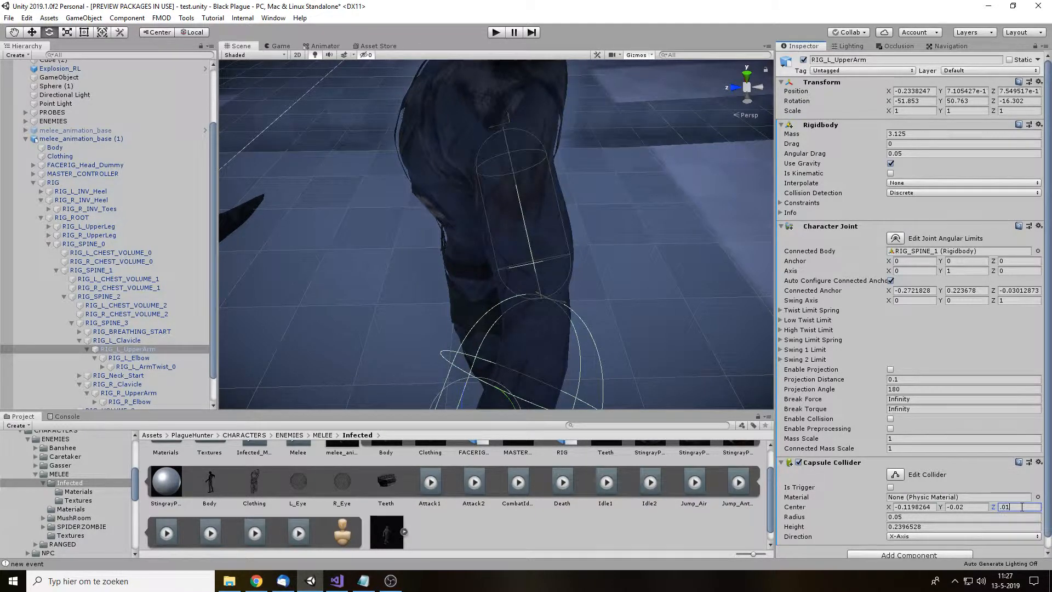
key("Return")
left_click_drag(465, 285, 721, 179, "alt")
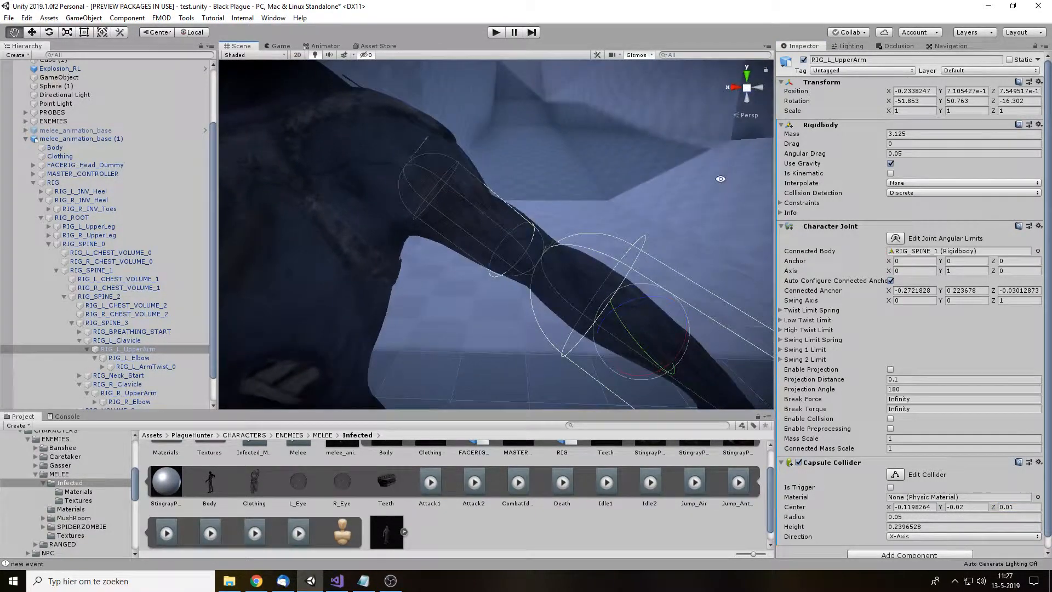
Step: Set the RIG_L_Elbow capsule collider radius to 0.05 and its height to 0.3
left_click(126, 359)
left_click(904, 517)
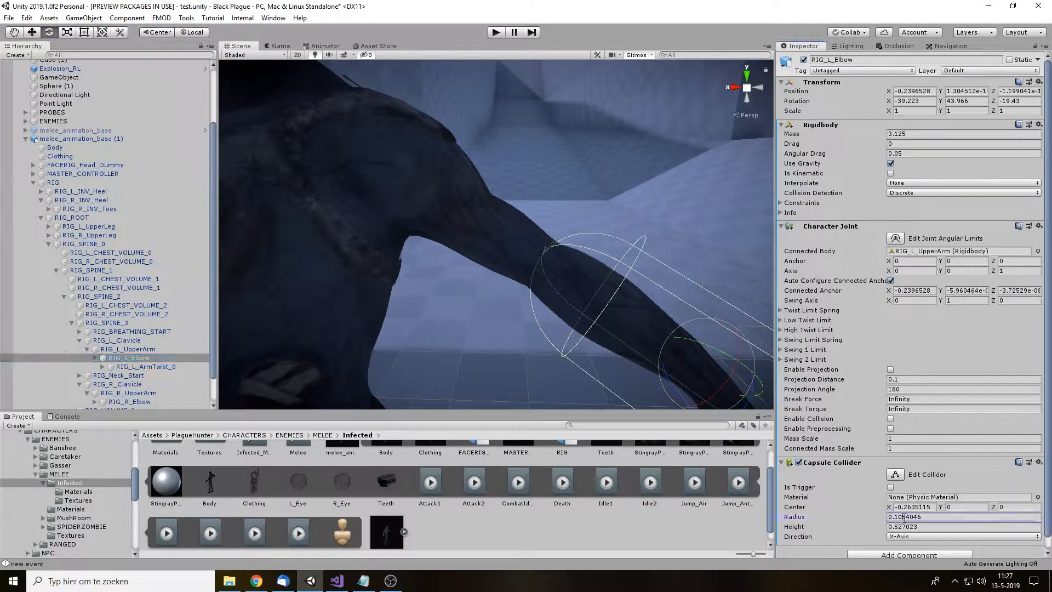
type("0.05")
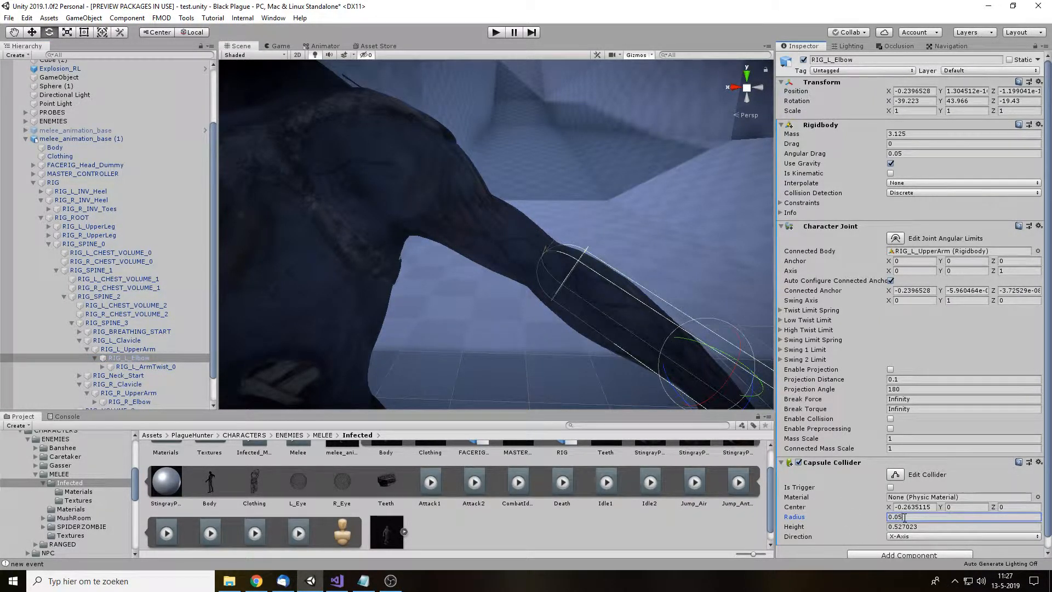
left_click_drag(693, 338, 645, 224, "alt")
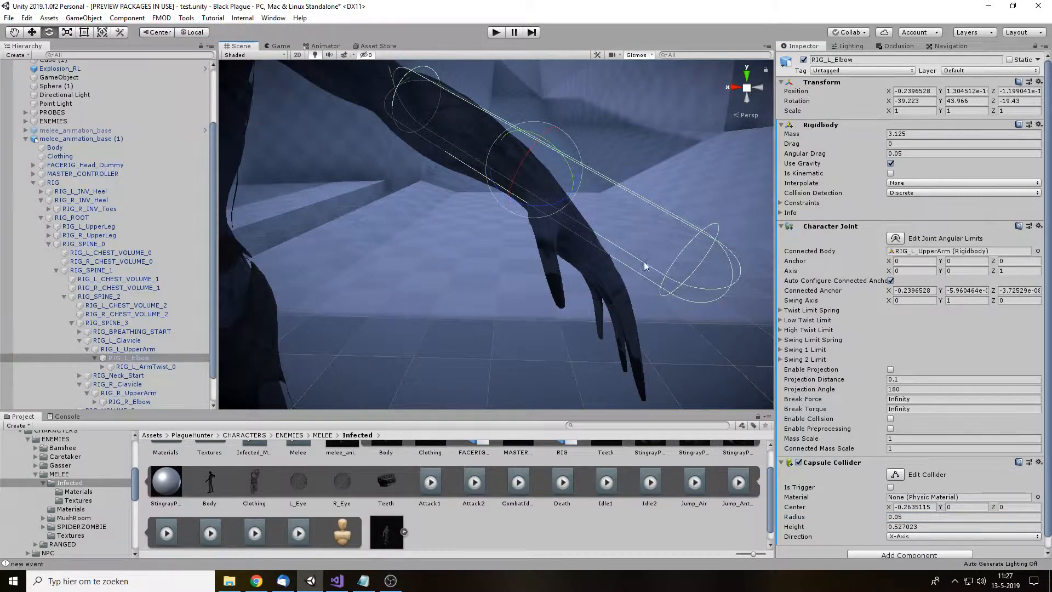
left_click(925, 526)
type(".3")
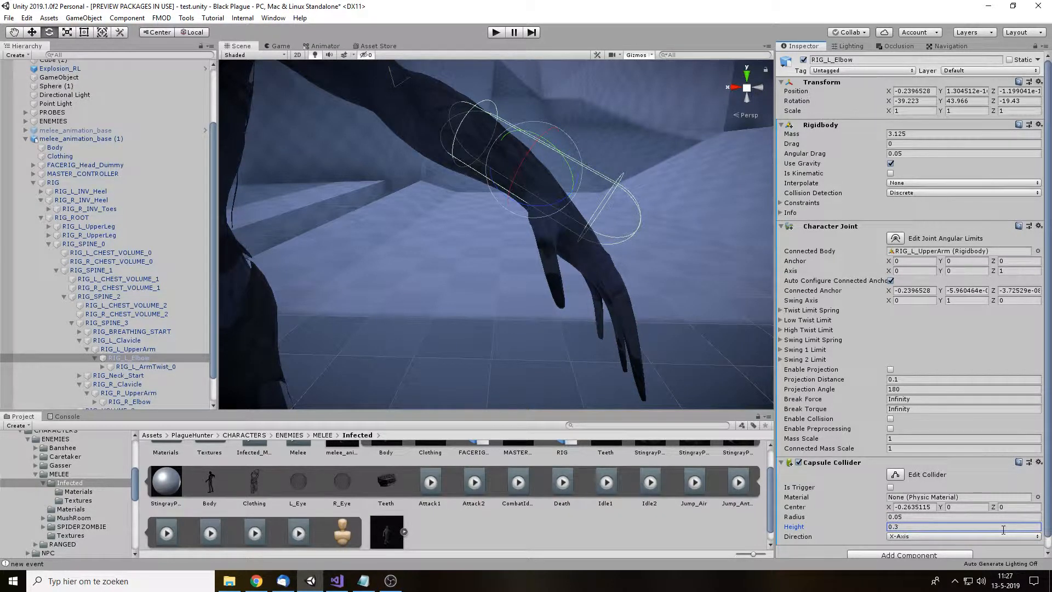
Step: Shift the RIG_L_Elbow capsule collider along the forearm by trying X center values, ending at -0.18
left_click(889, 507)
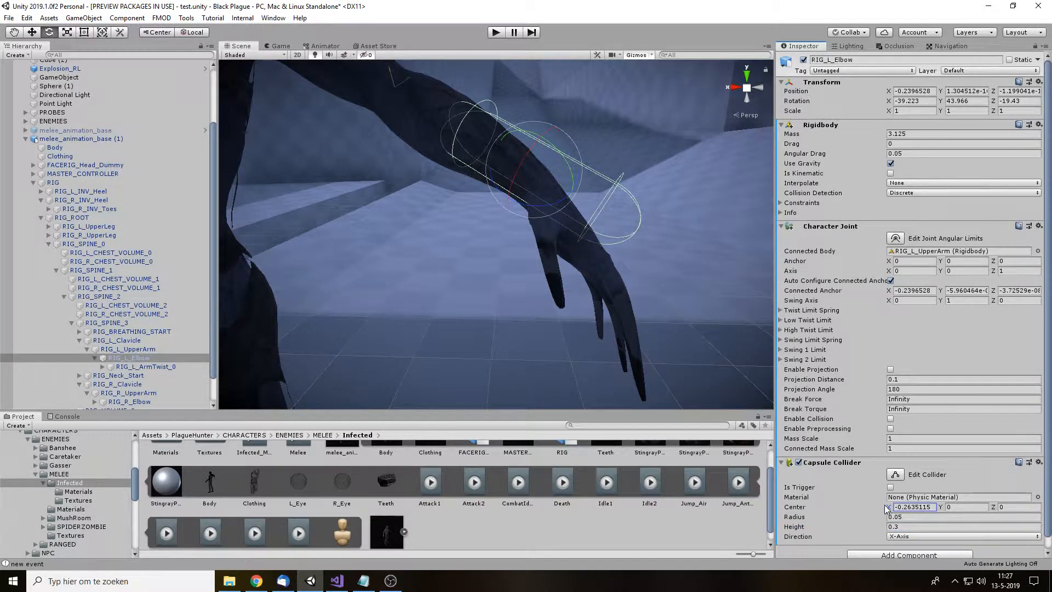
type("-0.23")
left_click_drag(885, 505, 886, 505)
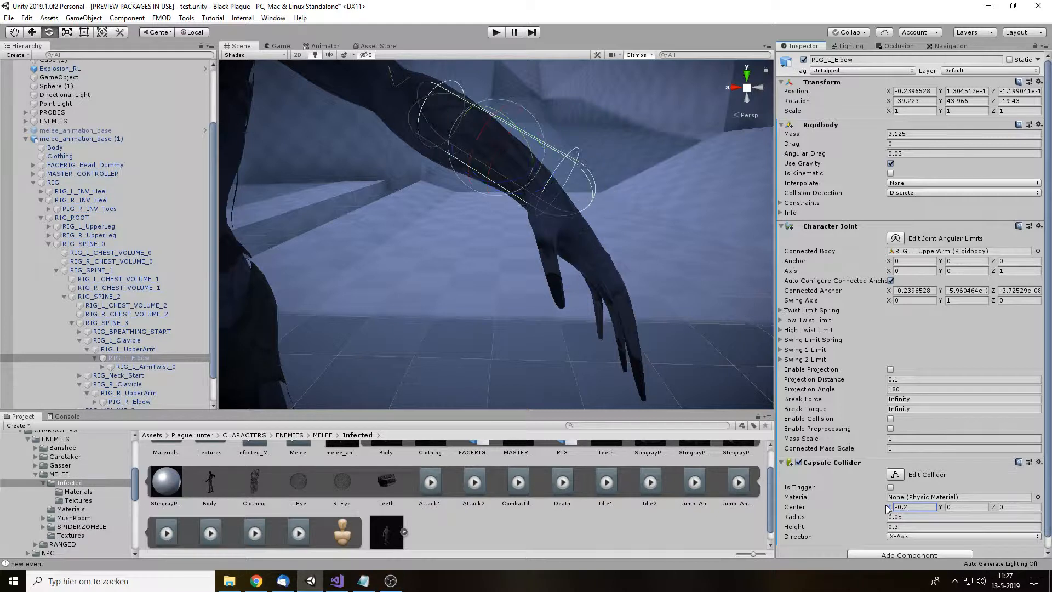
left_click(914, 508)
type("0")
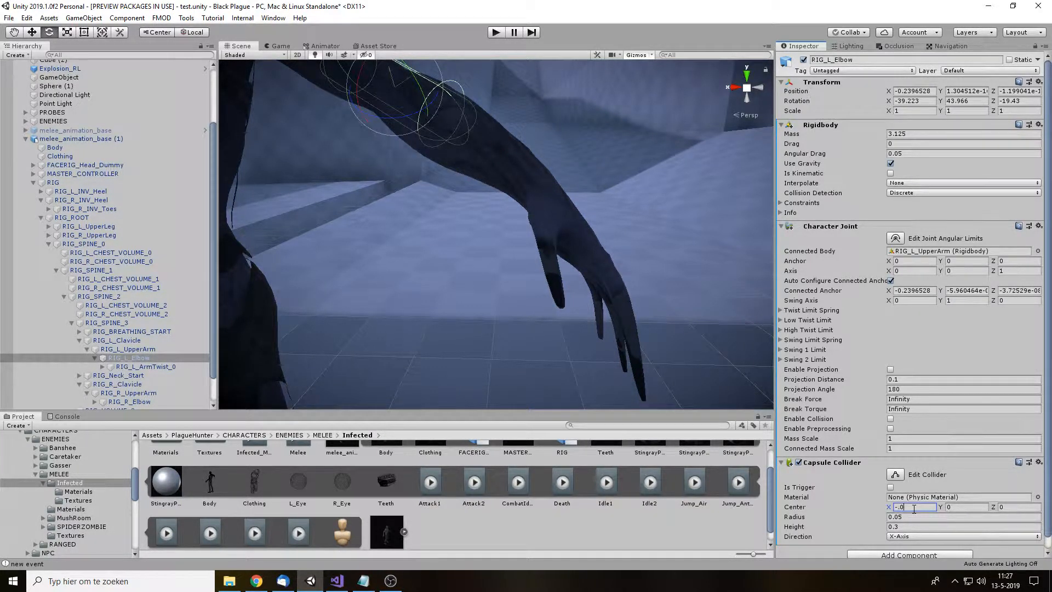
type("1")
key("BackSpace")
type("1")
key("BackSpace")
key("BackSpace")
type("1")
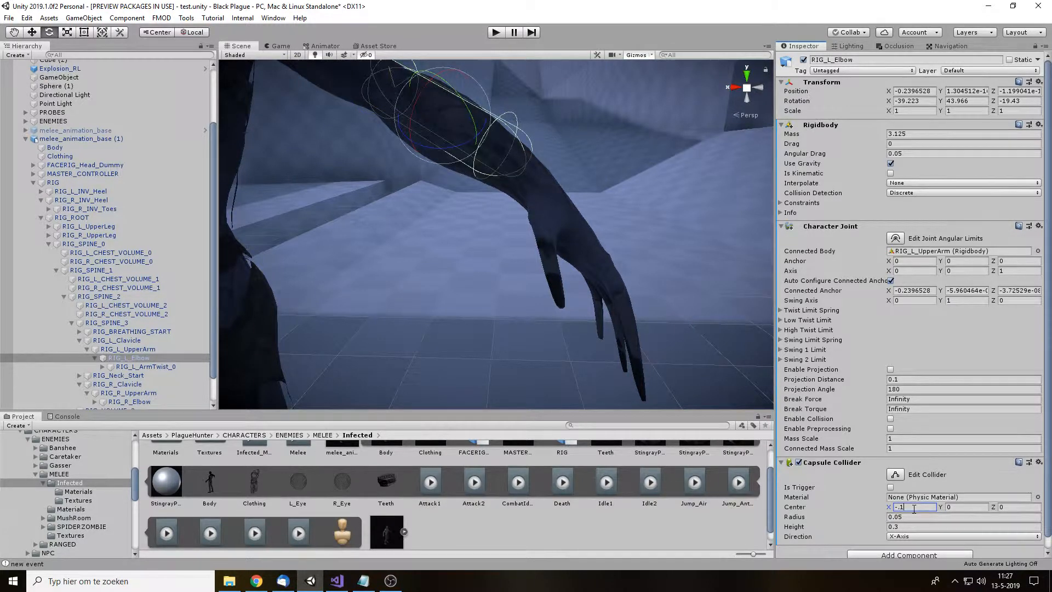
key("BackSpace")
type("2")
key("BackSpace")
type("18")
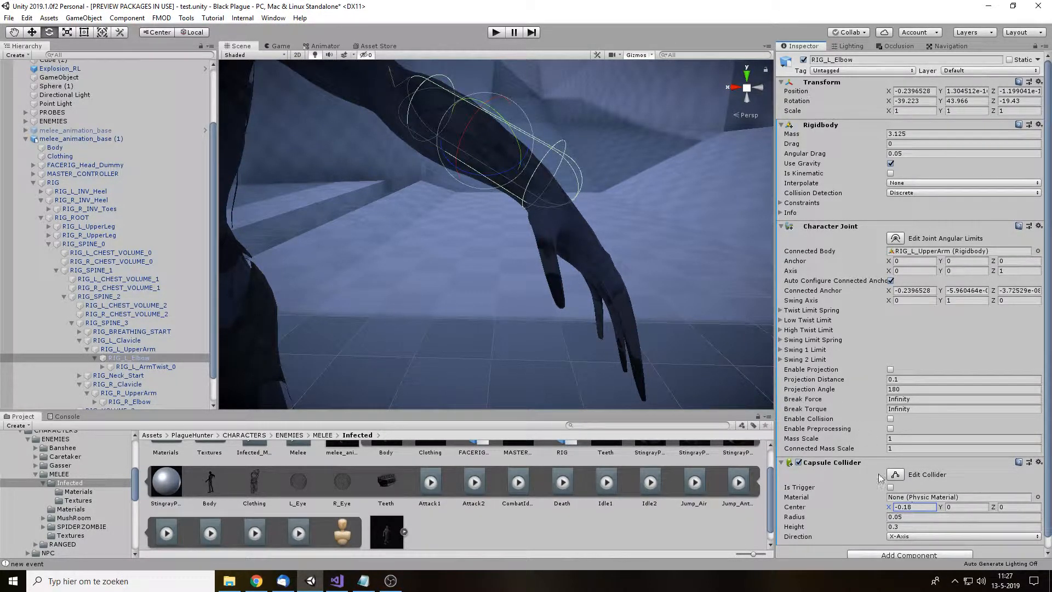
Step: Reduce the RIG_L_Elbow capsule collider radius to 0.04 and check the fit around the forearm
left_click(912, 517)
key("BackSpace")
type("4")
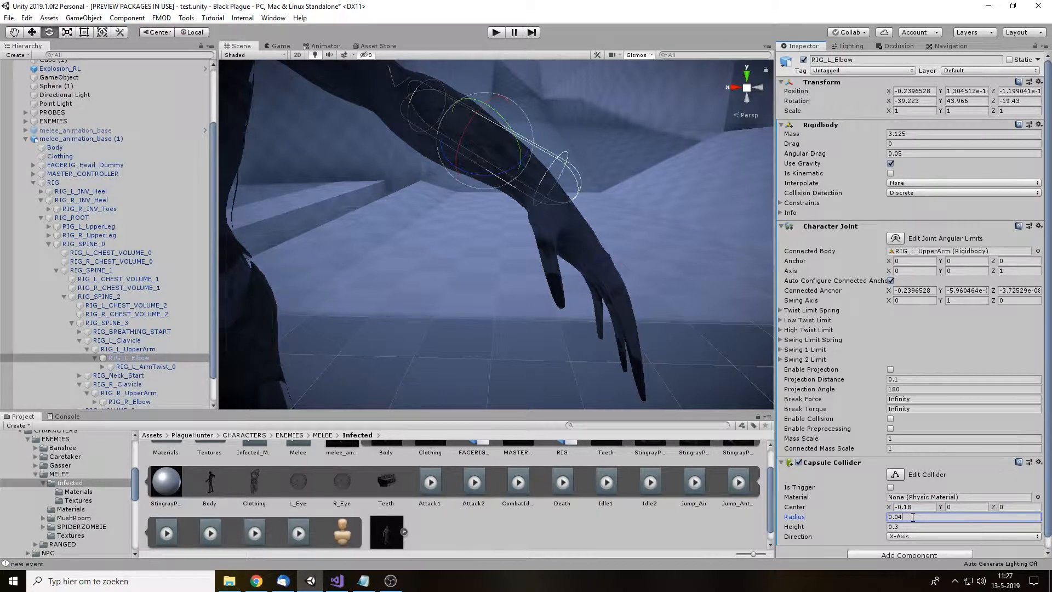
left_click_drag(646, 277, 416, 329, "alt")
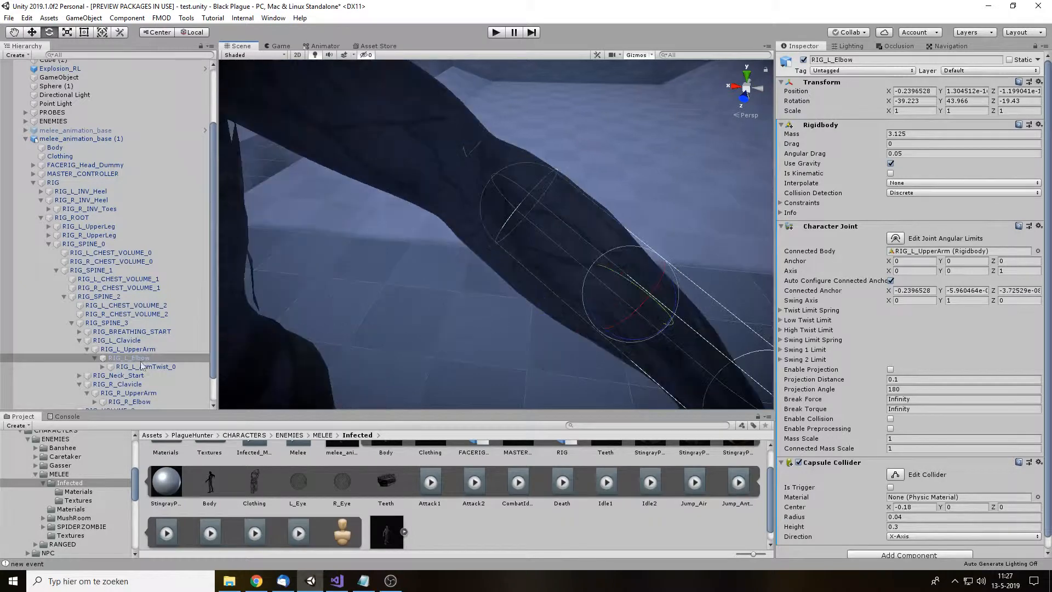
Step: Copy the RIG_L_UpperArm capsule collider and paste its values onto the RIG_R_UpperArm collider
left_click(134, 349)
left_click_drag(368, 229, 559, 281, "alt")
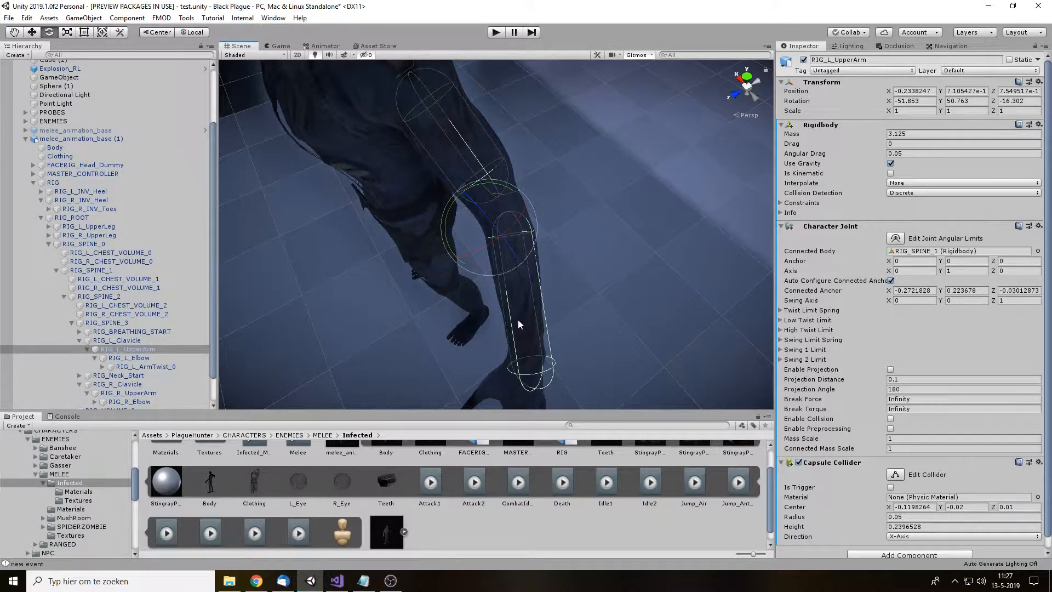
left_click_drag(518, 320, 697, 192, "alt")
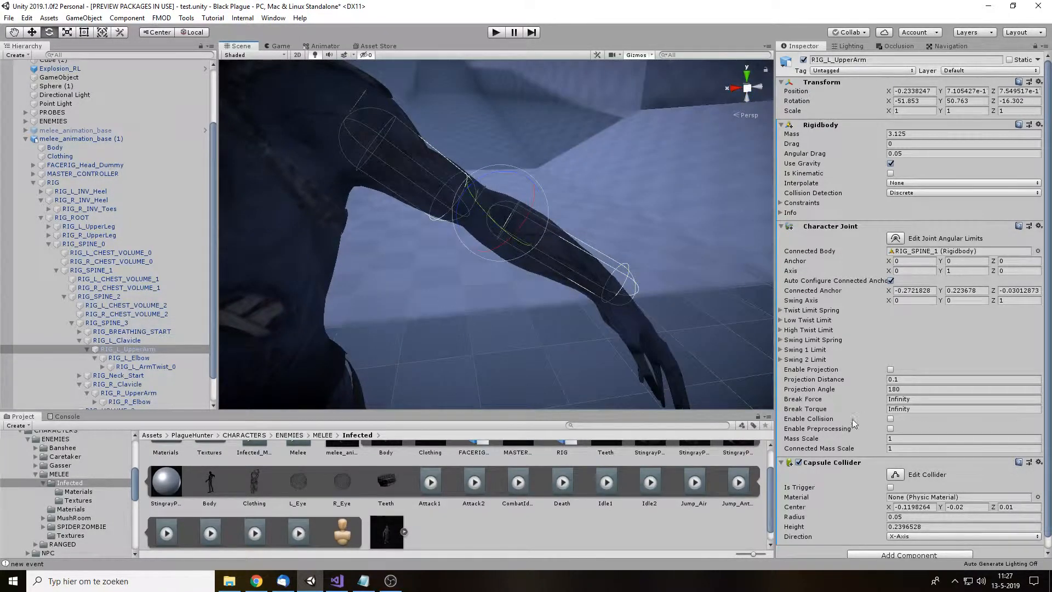
right_click(843, 462)
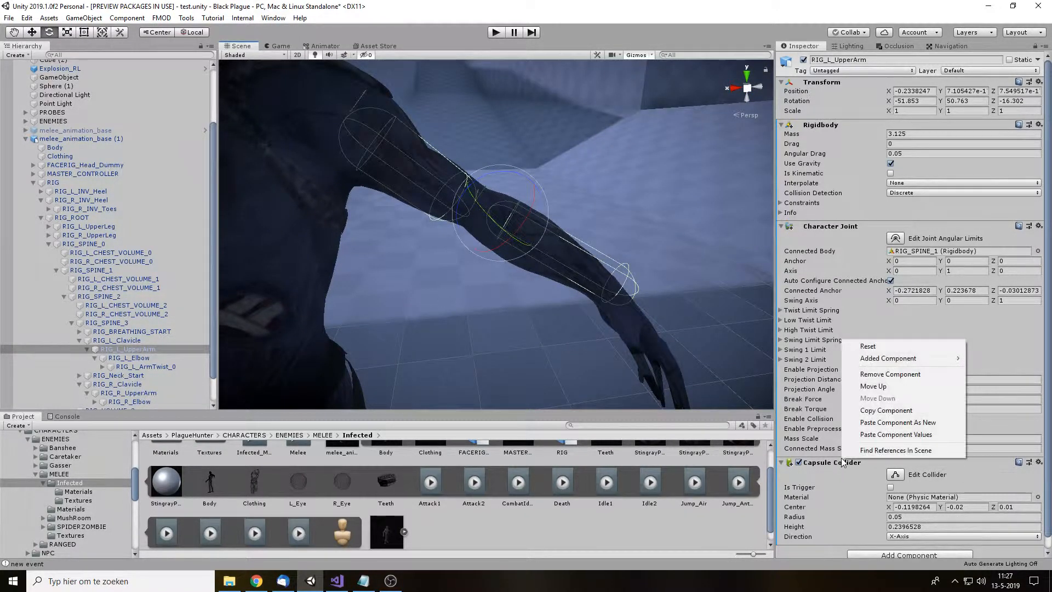
left_click(877, 404)
double_click(134, 393)
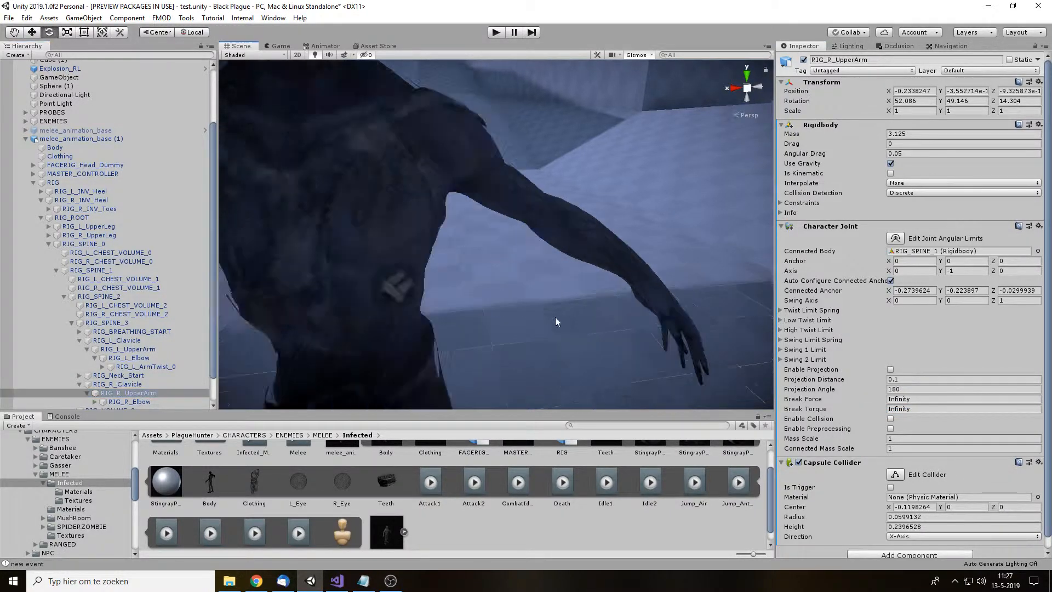
right_click(853, 462)
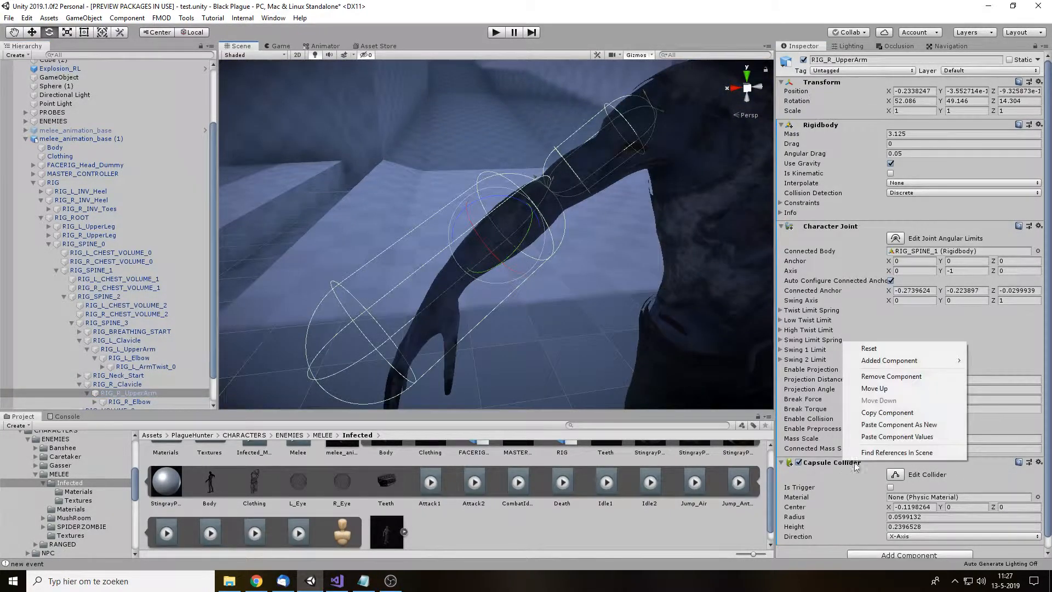
left_click(879, 439)
Step: Mirror the offset of the RIG_R_UpperArm capsule collider by setting its Y center to 0.02
left_click_drag(611, 228, 589, 205, "alt")
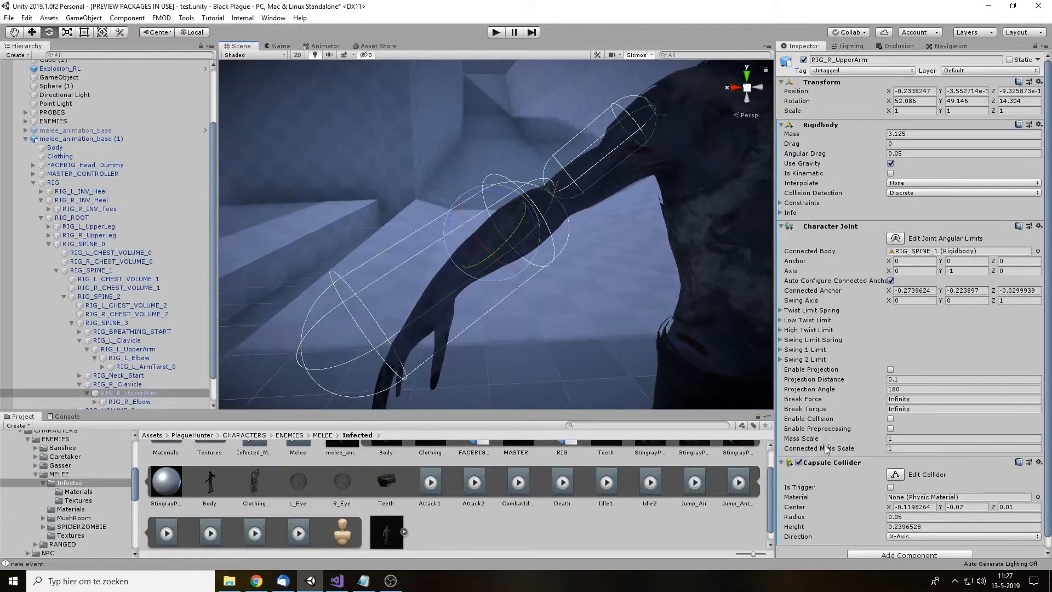
left_click(979, 509)
type("0.02")
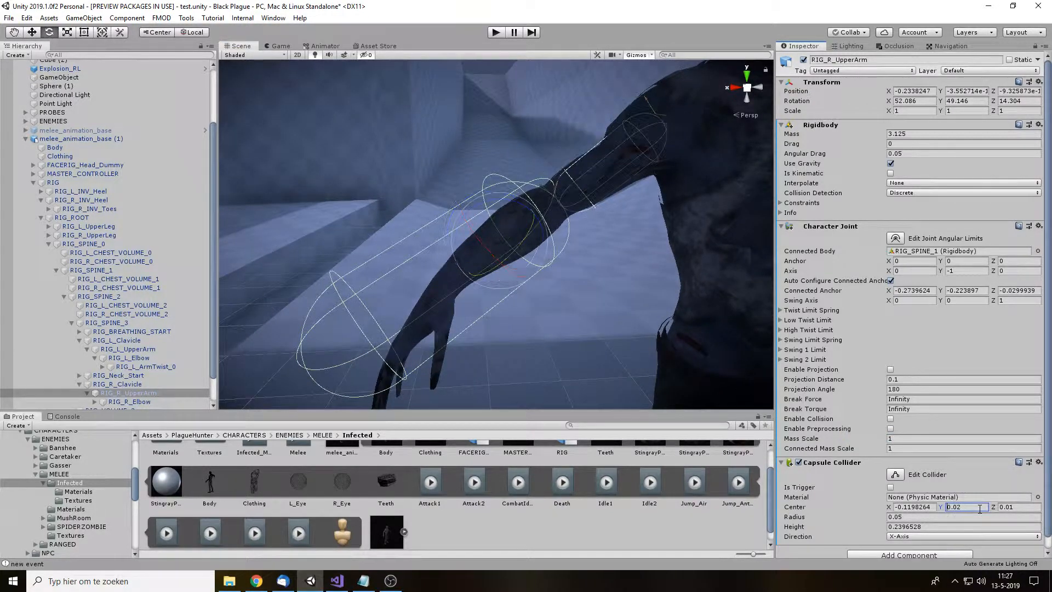
left_click_drag(682, 207, 646, 230, "alt")
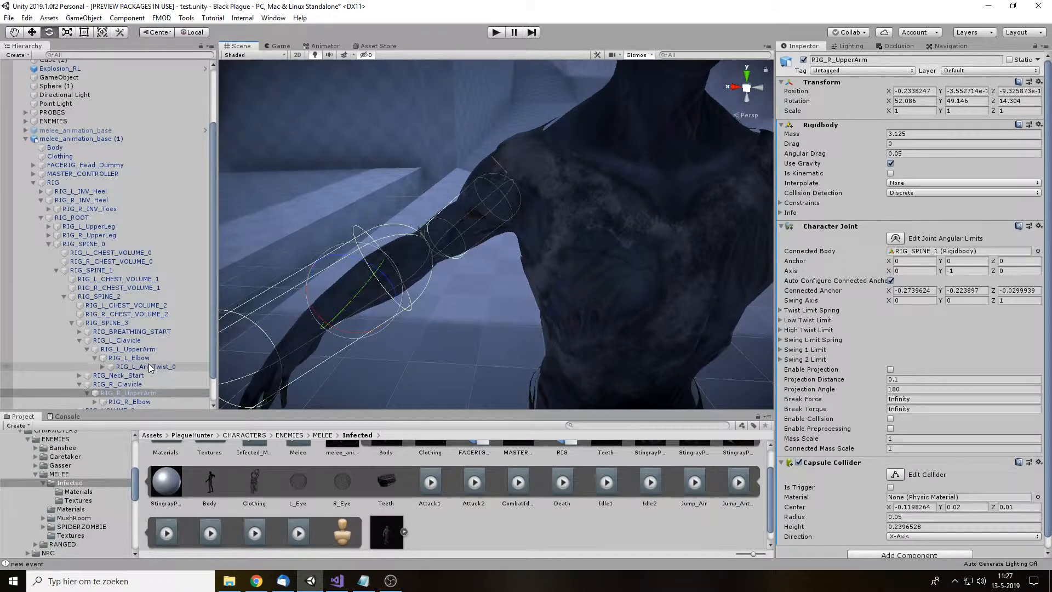
Step: Shorten the RIG_L_Elbow capsule collider to a height of 0.24 and set its X center to -0.14
left_click(149, 364)
left_click(146, 359)
middle_click_drag(649, 242, 350, 246)
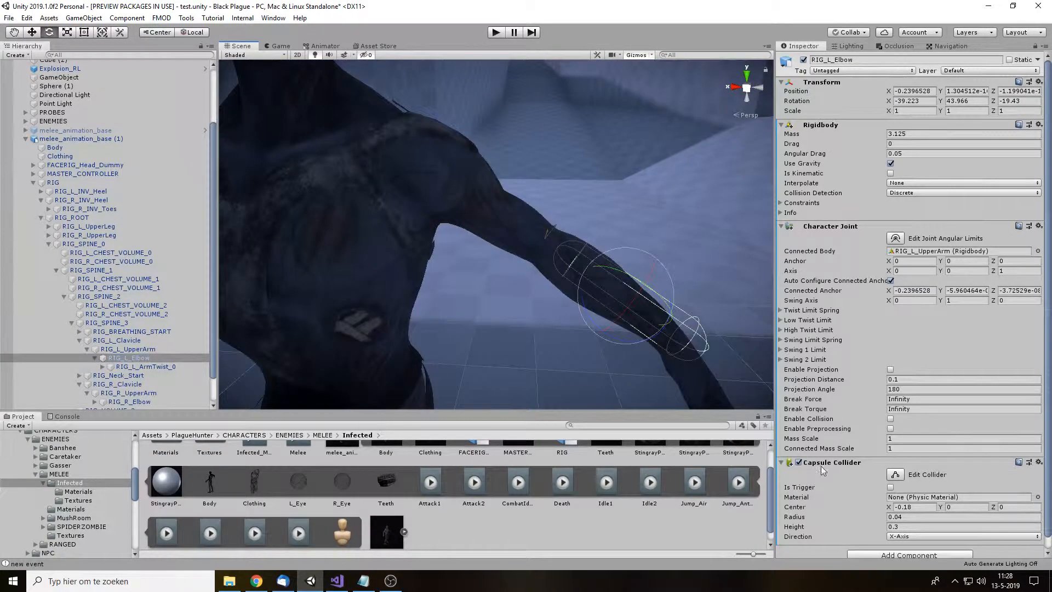
left_click_drag(595, 293, 540, 236, "alt")
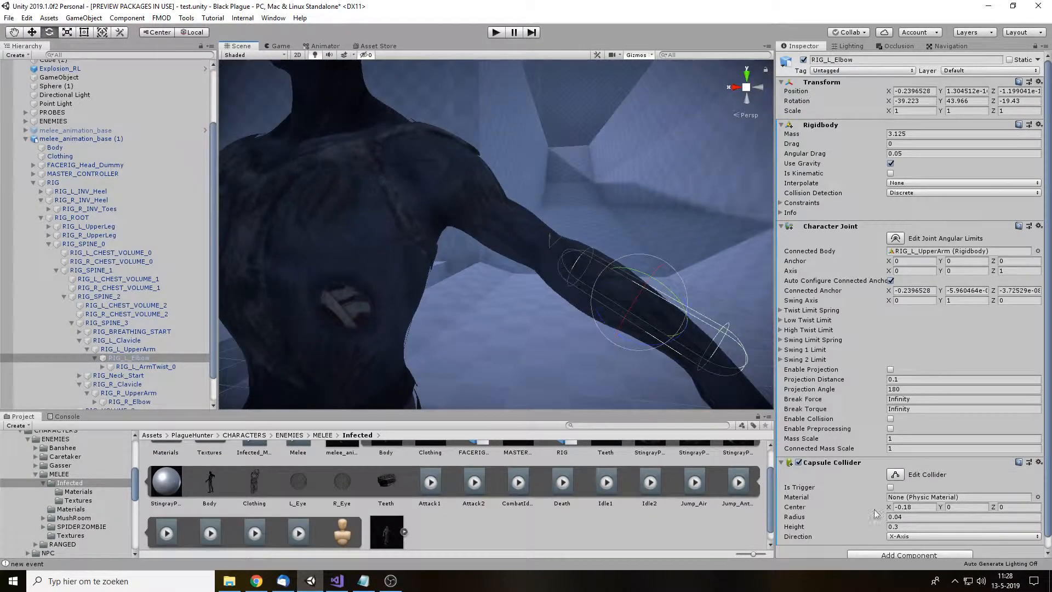
left_click(927, 529)
type("0.2")
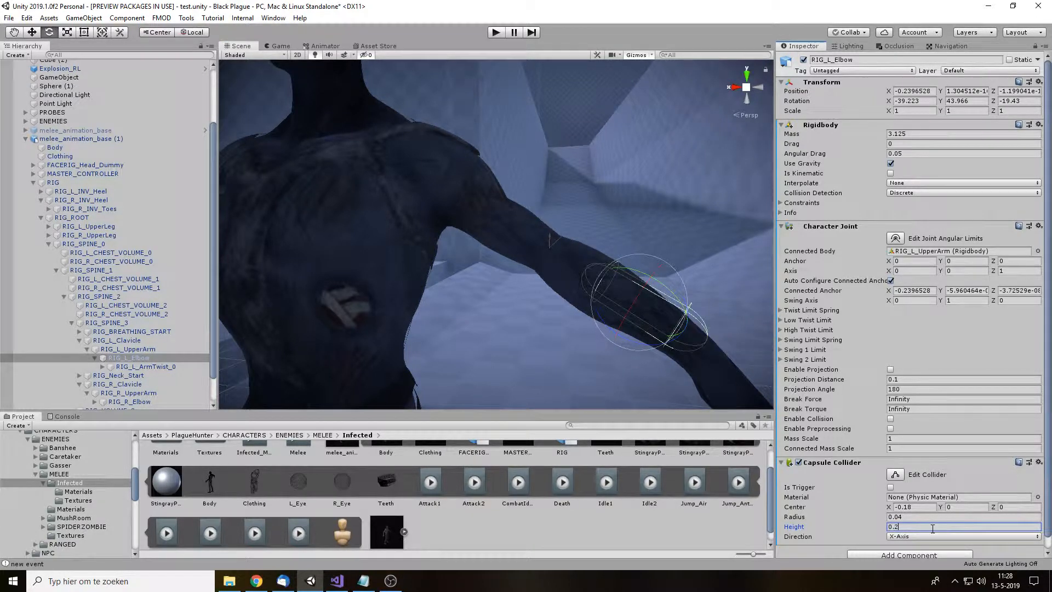
type("5")
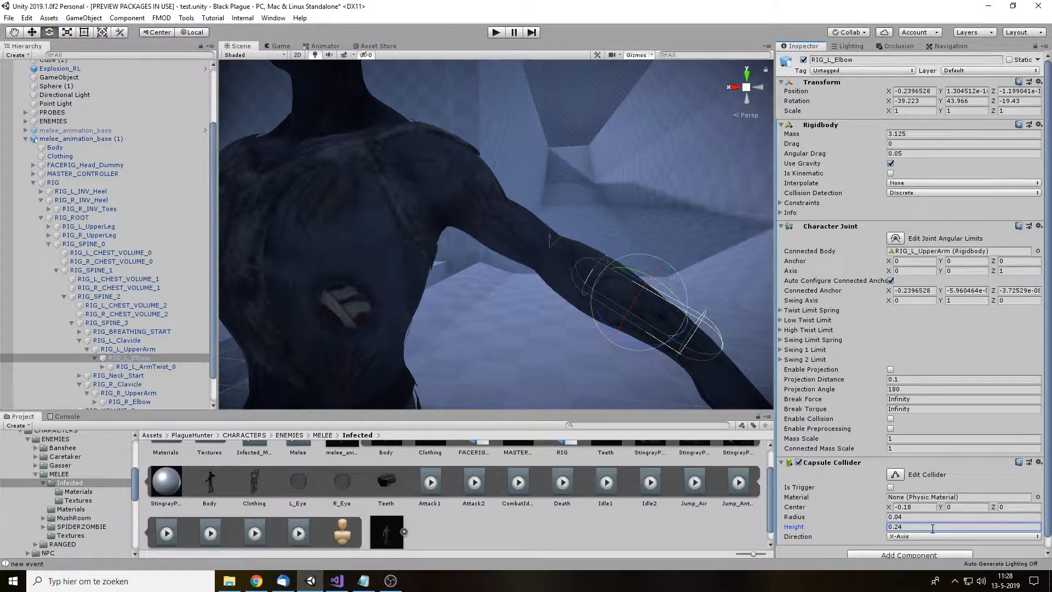
left_click(909, 506)
key("BackSpace")
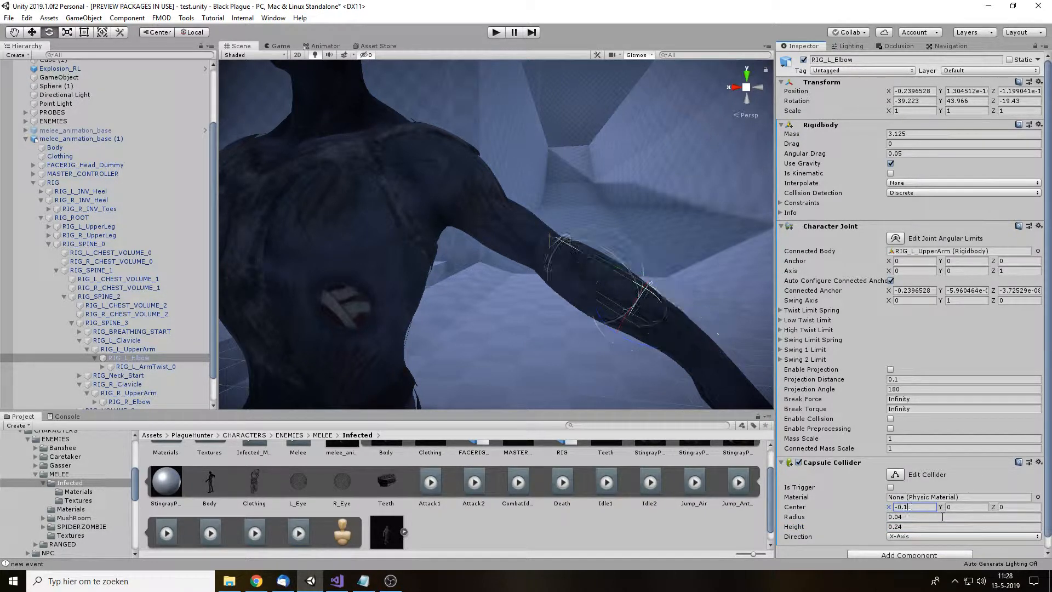
type("4")
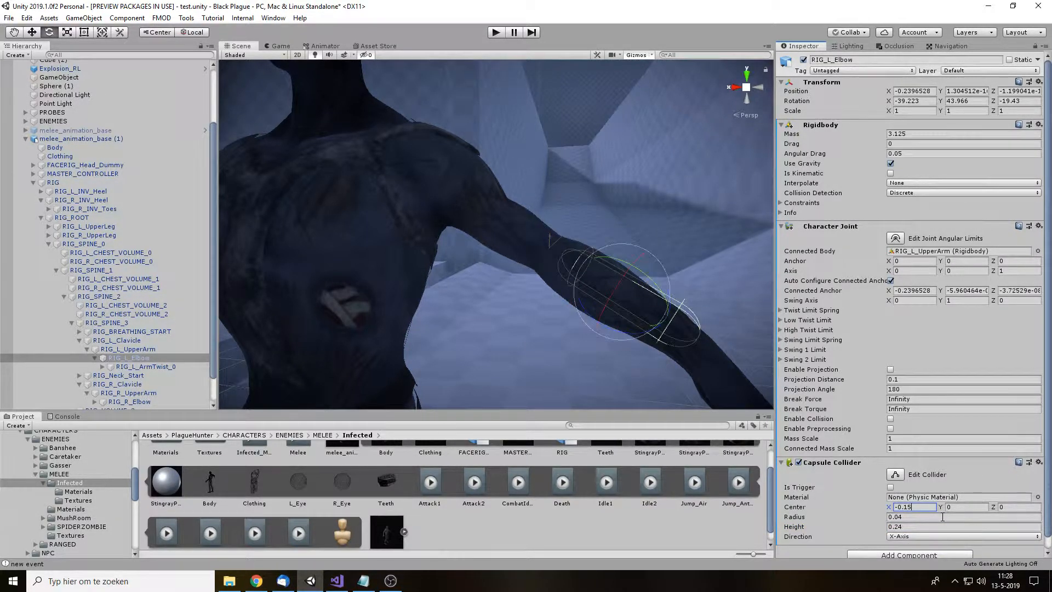
Step: Copy the RIG_L_Elbow capsule collider and paste its values onto the RIG_R_Elbow collider
right_click(826, 463)
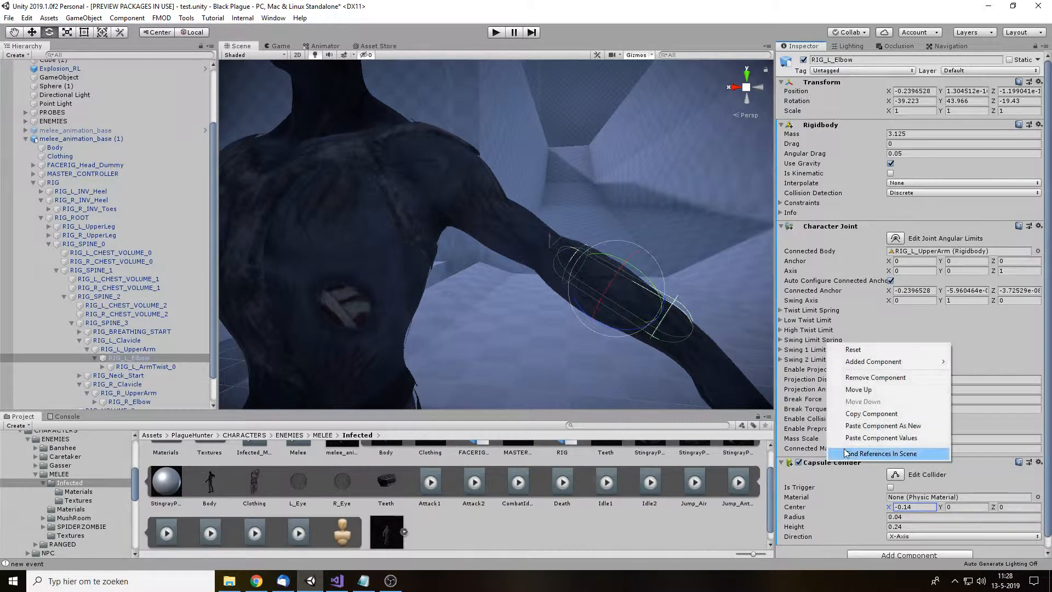
left_click(865, 414)
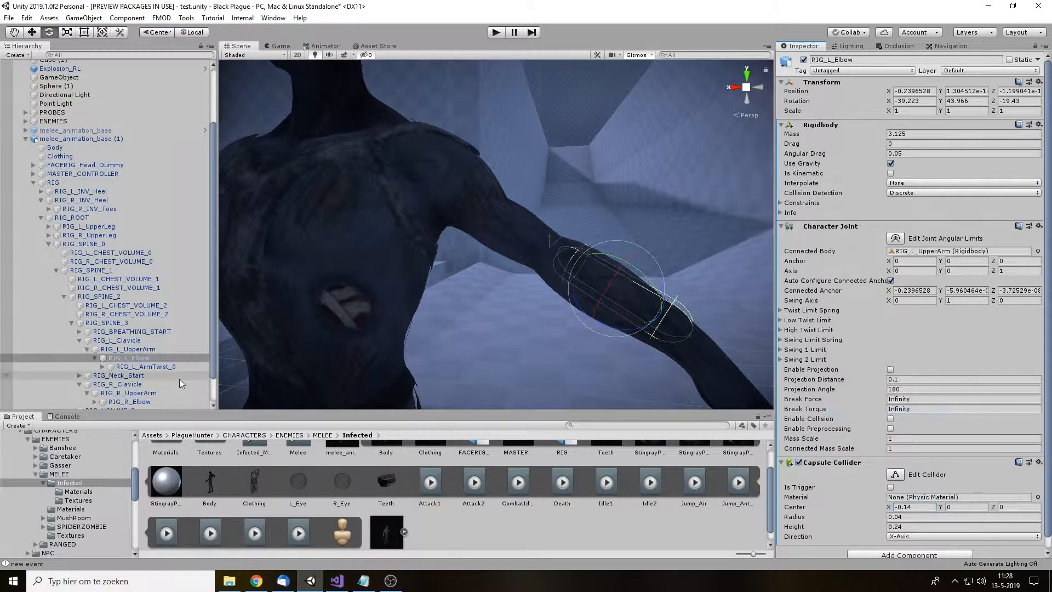
left_click(144, 401)
key("f")
right_click(826, 463)
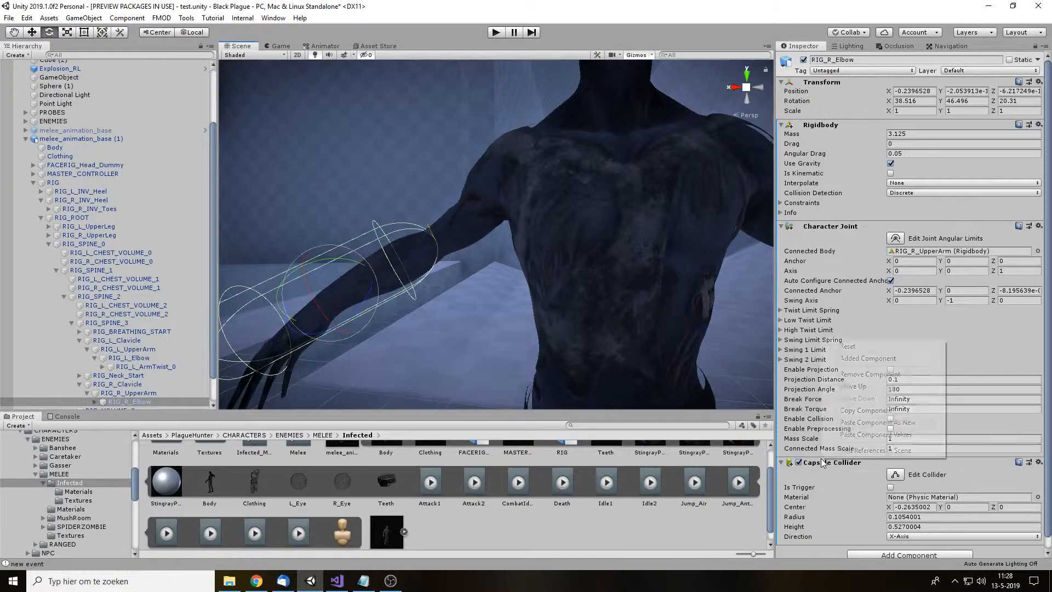
left_click(865, 434)
Step: Select RIG_ROOT and review all the fitted colliders on the whole enemy body
key("f")
scroll(589, 301, "down", 5)
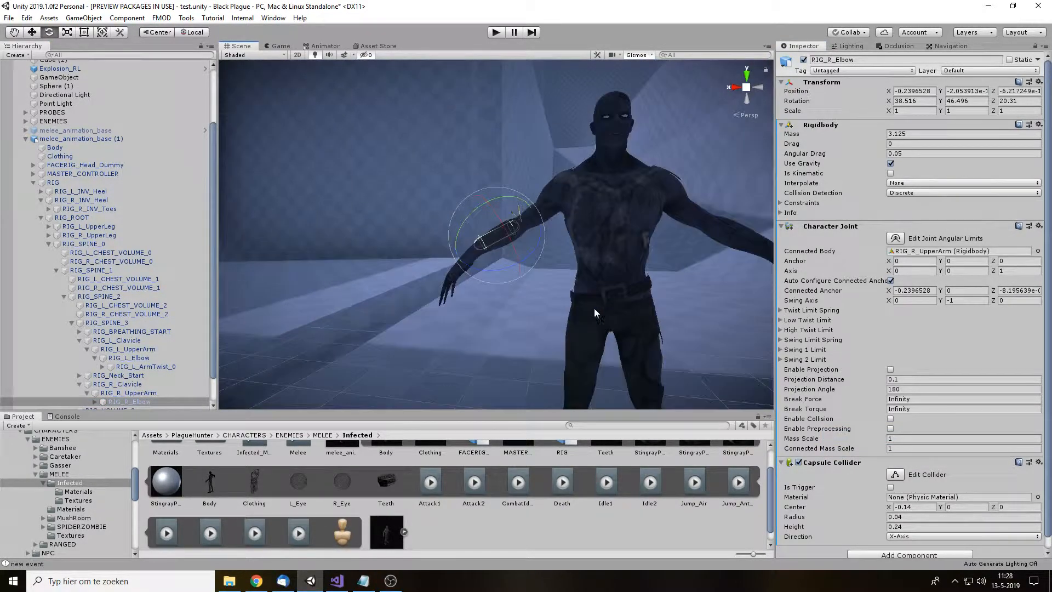
left_click(111, 218)
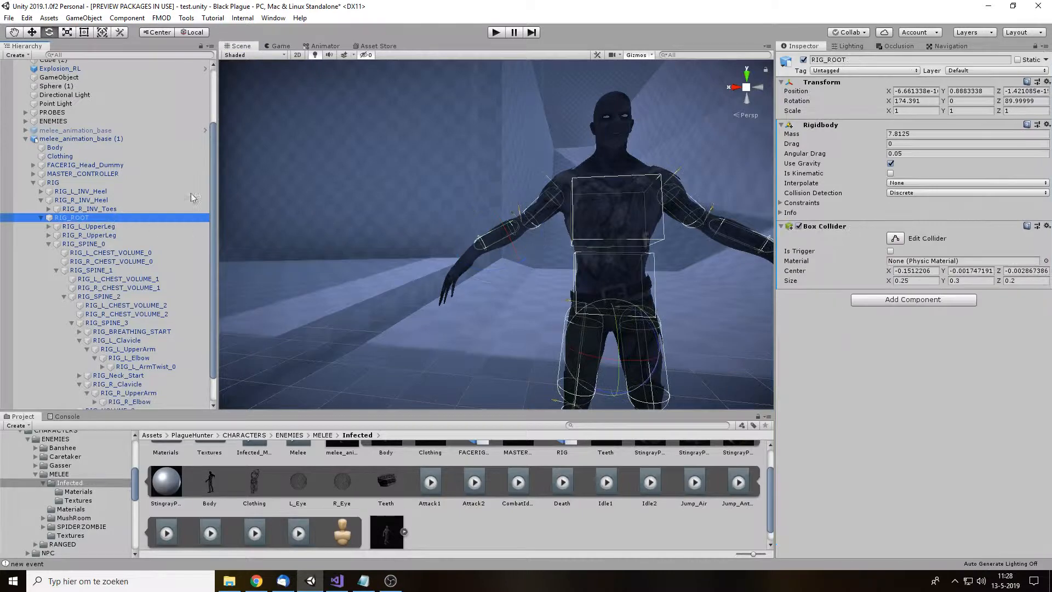
Step: Disable the Animator component of melee_animation_base (1)
scroll(683, 242, "down", 4)
left_click_drag(679, 246, 629, 248, "alt")
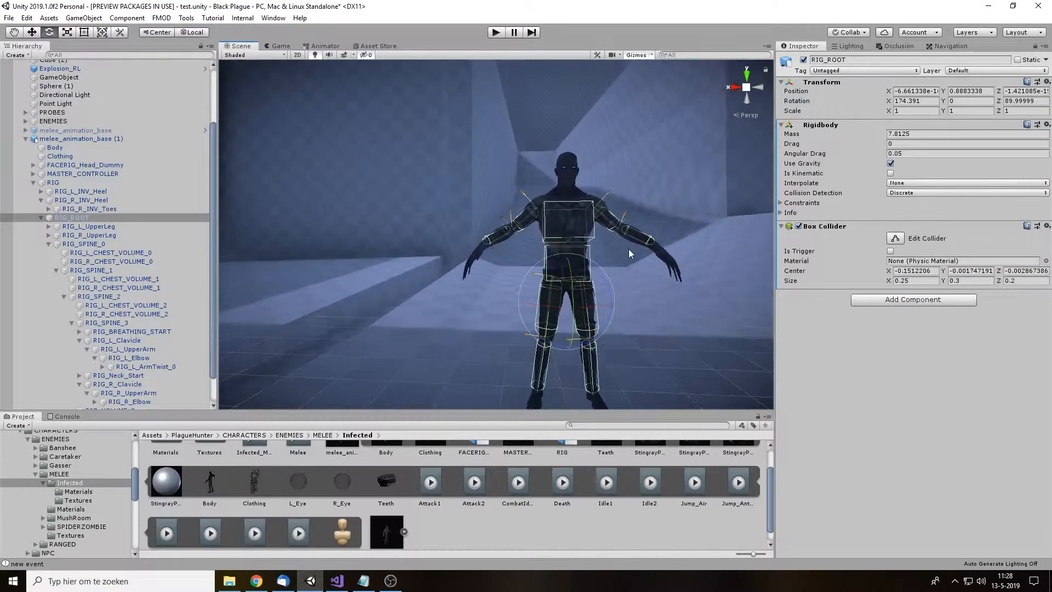
scroll(628, 249, "up", 2)
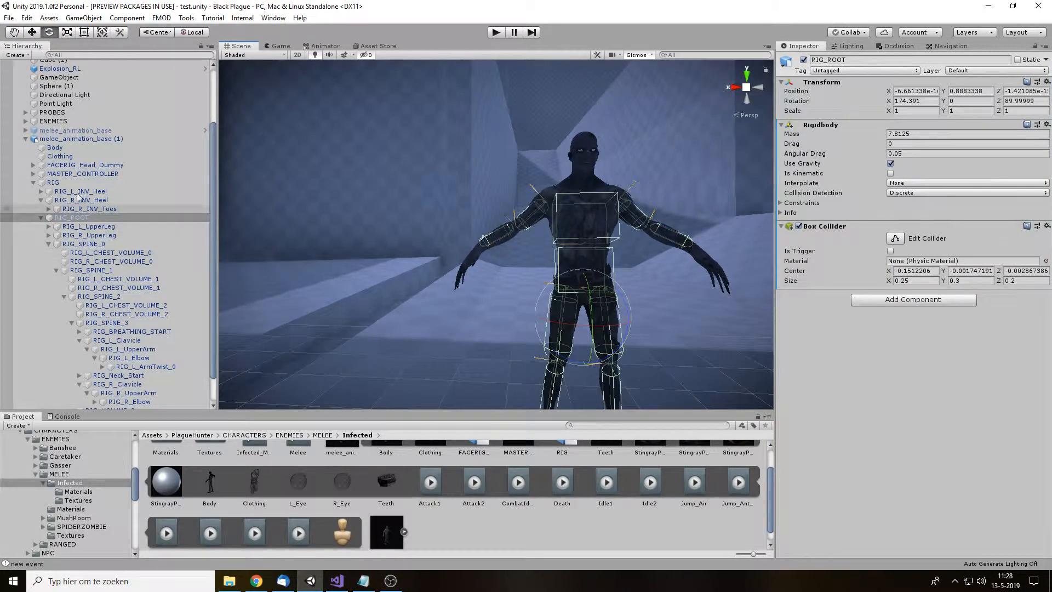
left_click(74, 140)
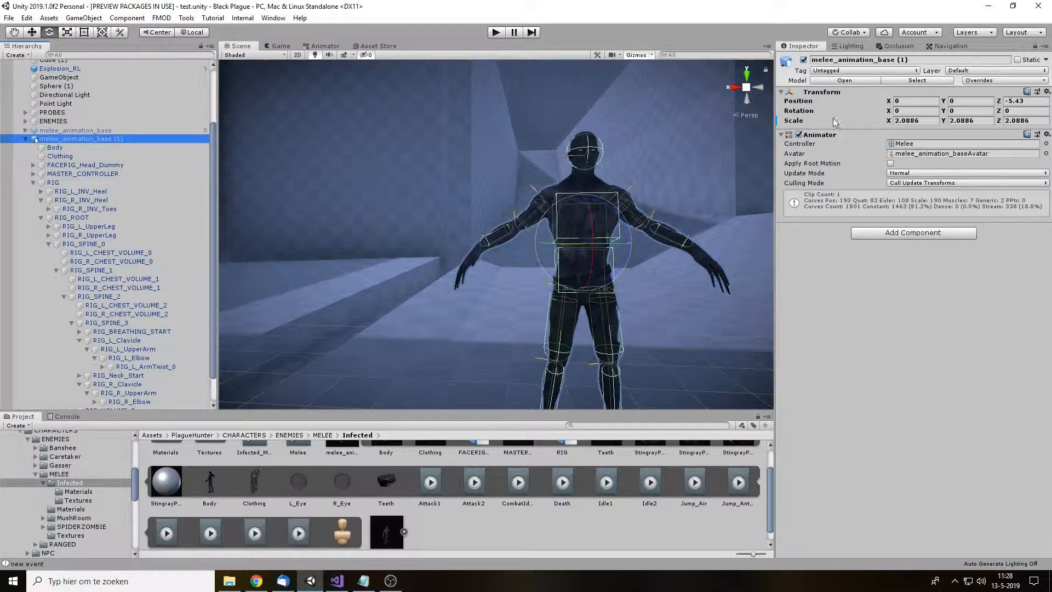
left_click(798, 134)
middle_click_drag(648, 243, 615, 178)
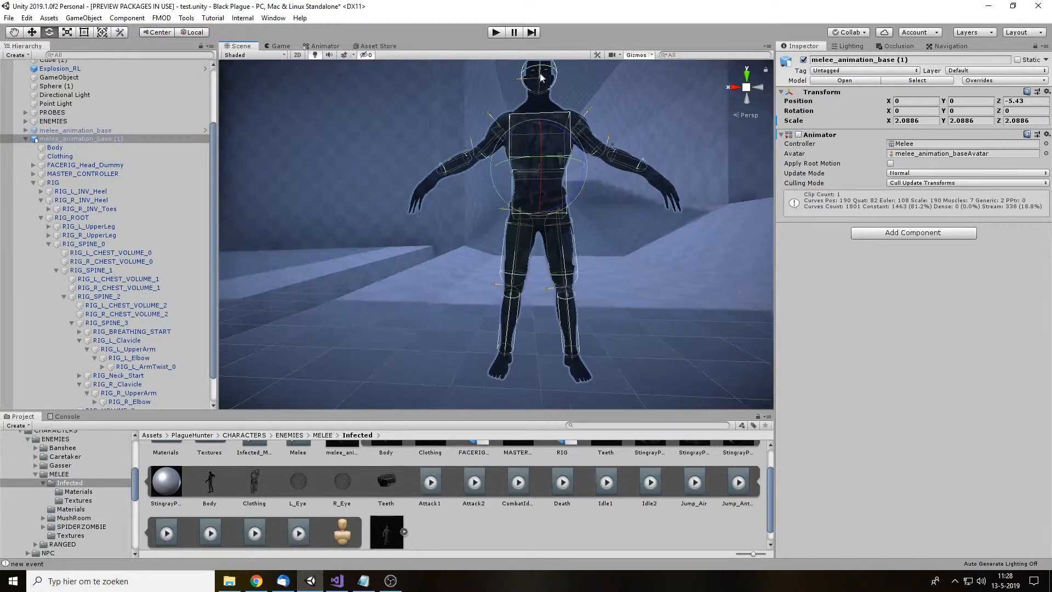
Step: Run the scene, walk up to the ragdoll enemy and shoot it repeatedly with the gun to test its physics
left_click(496, 33)
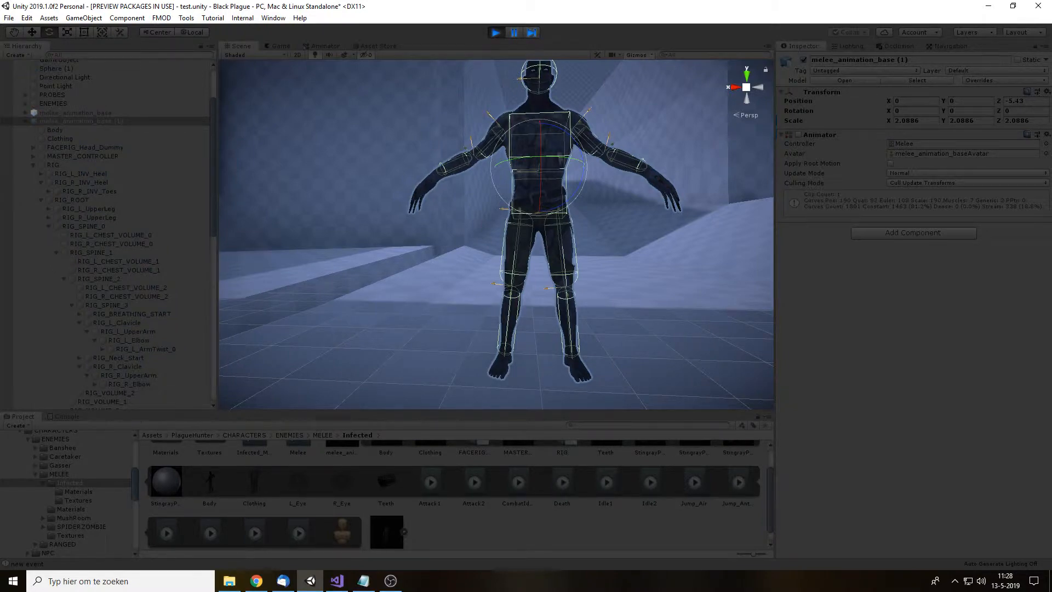
key("w")
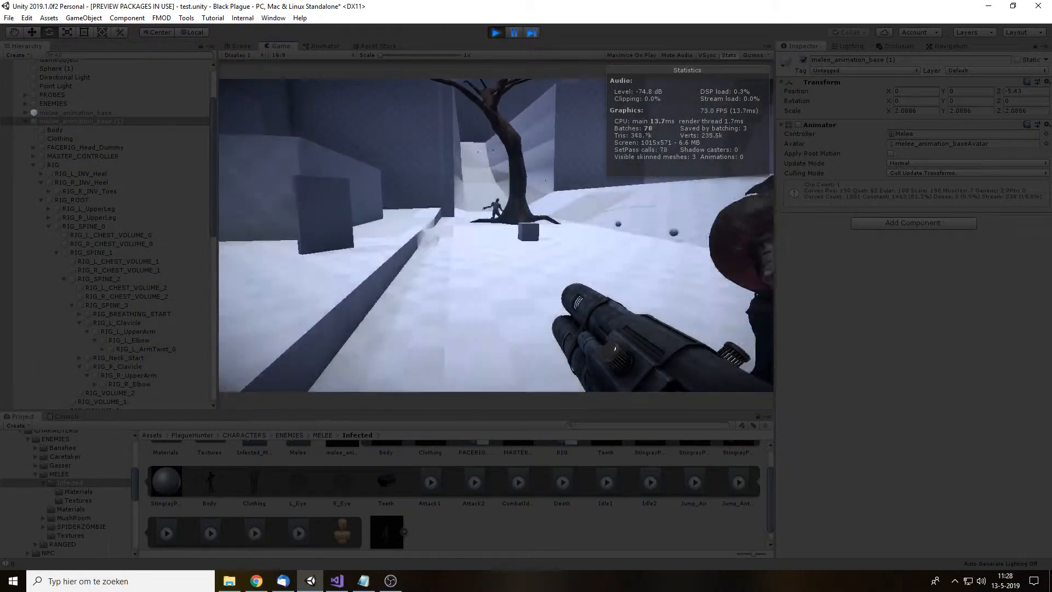
key("w")
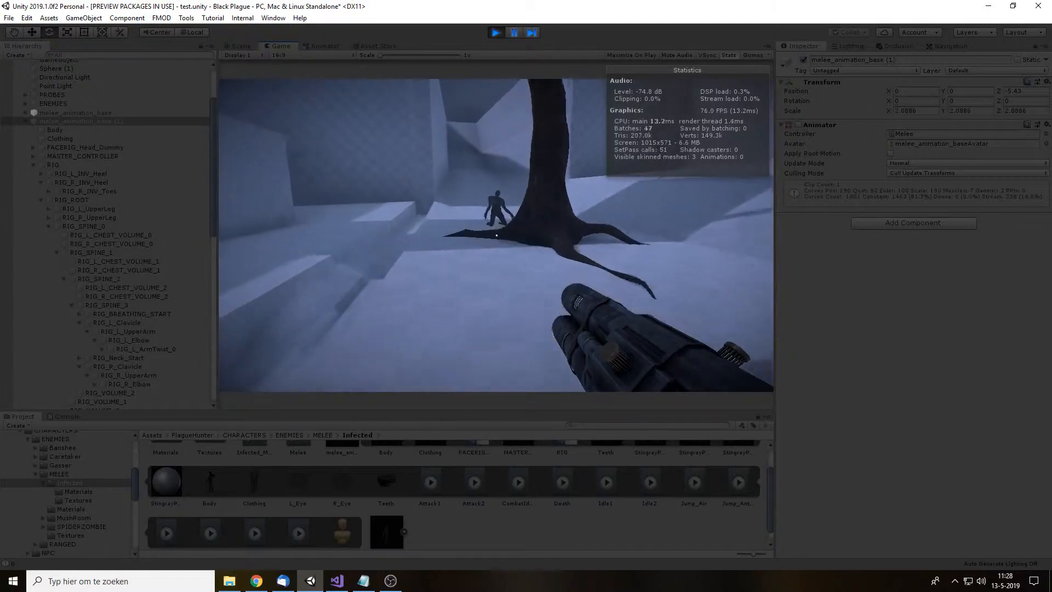
left_click(497, 235)
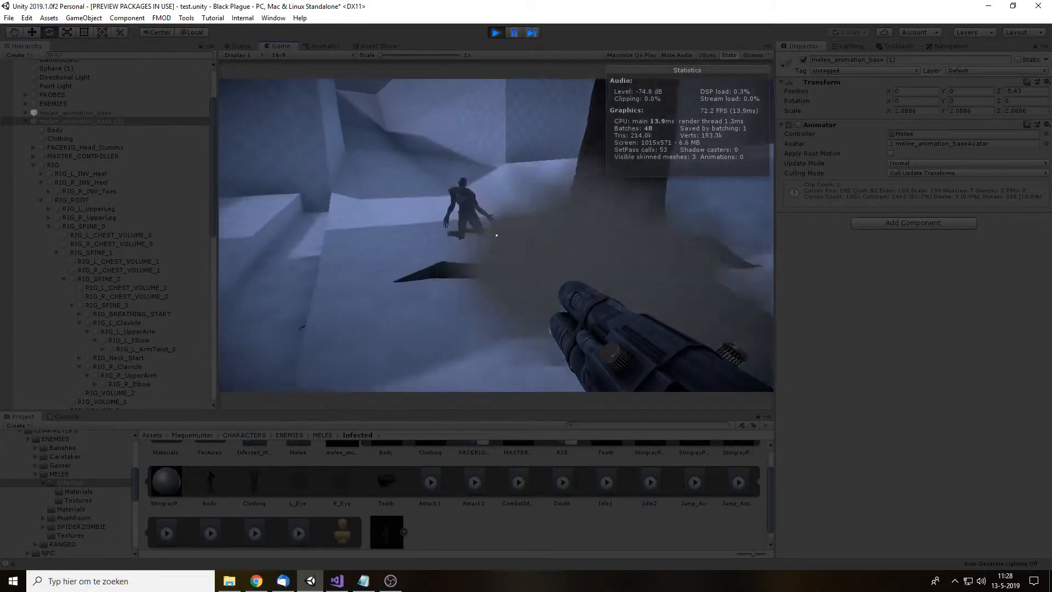
left_click(496, 235)
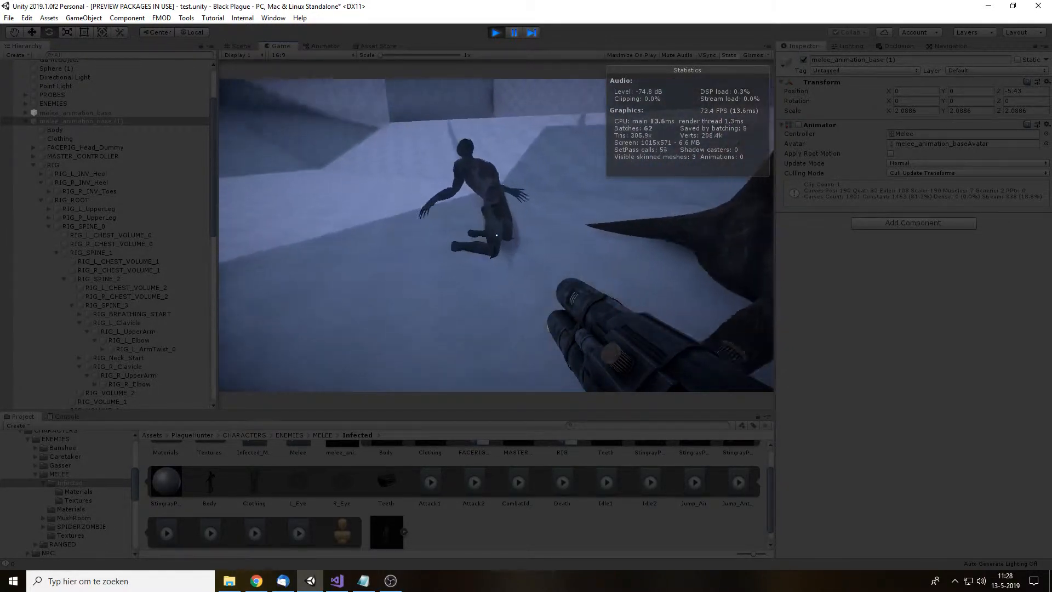
left_click(496, 235)
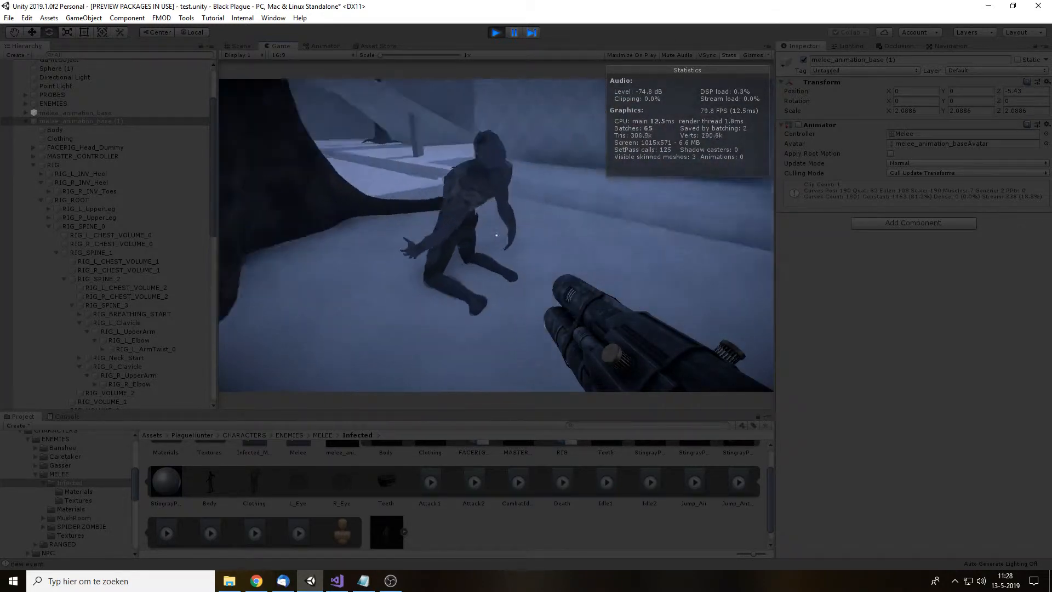
left_click(497, 235)
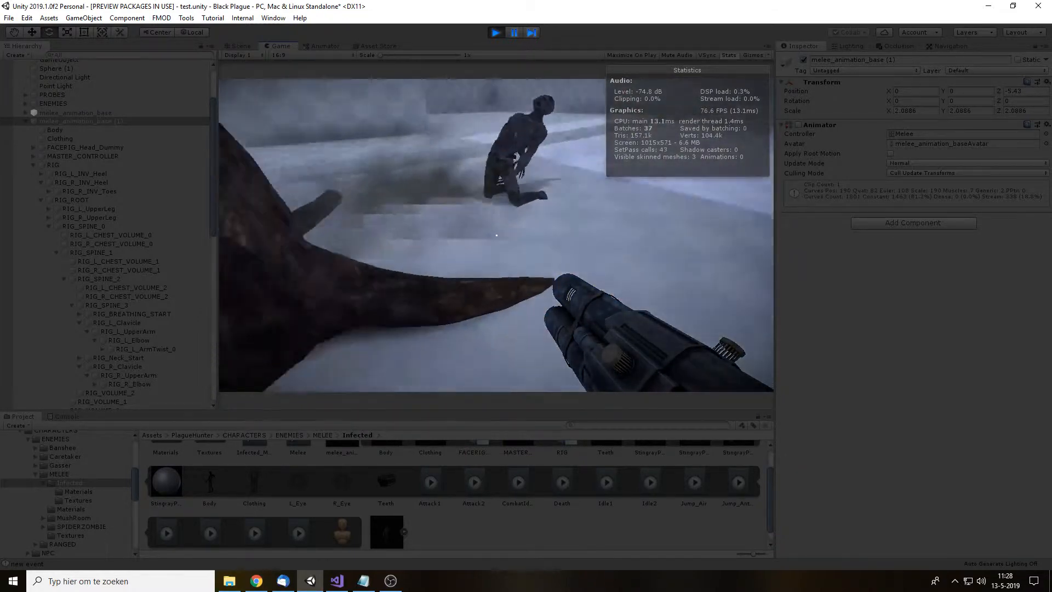
left_click(496, 235)
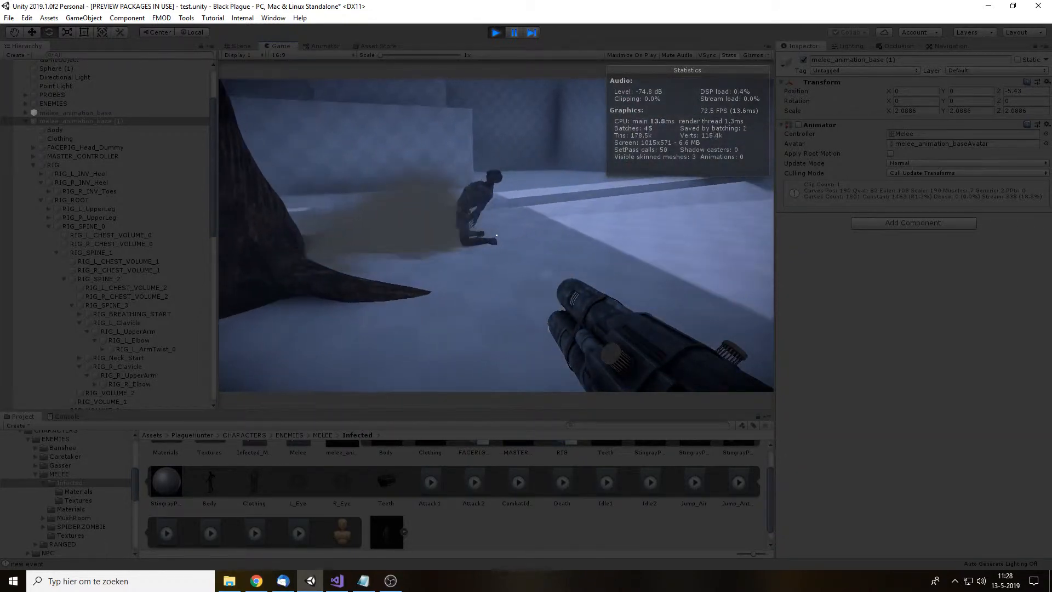
left_click(496, 235)
Step: Switch to the other weapon, examine the fallen ragdoll up close and stop the game
key("1")
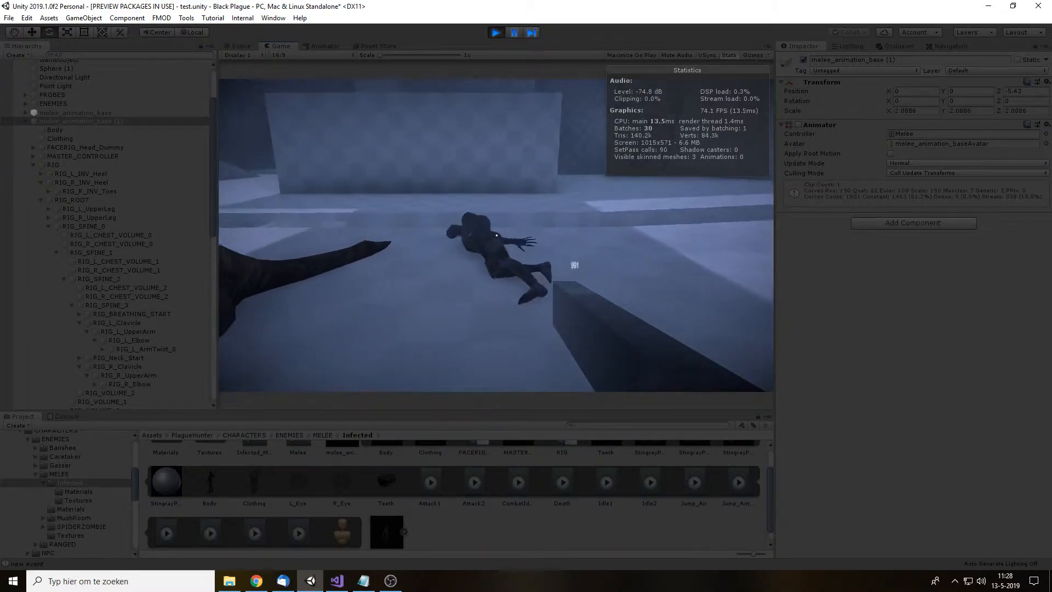
key("w")
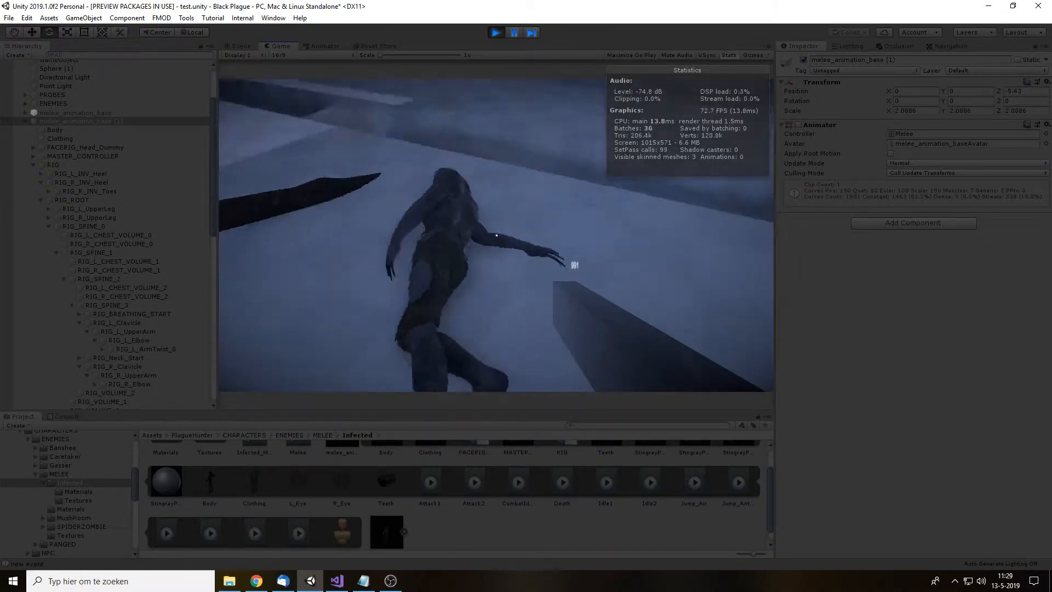
key("ctrl+p")
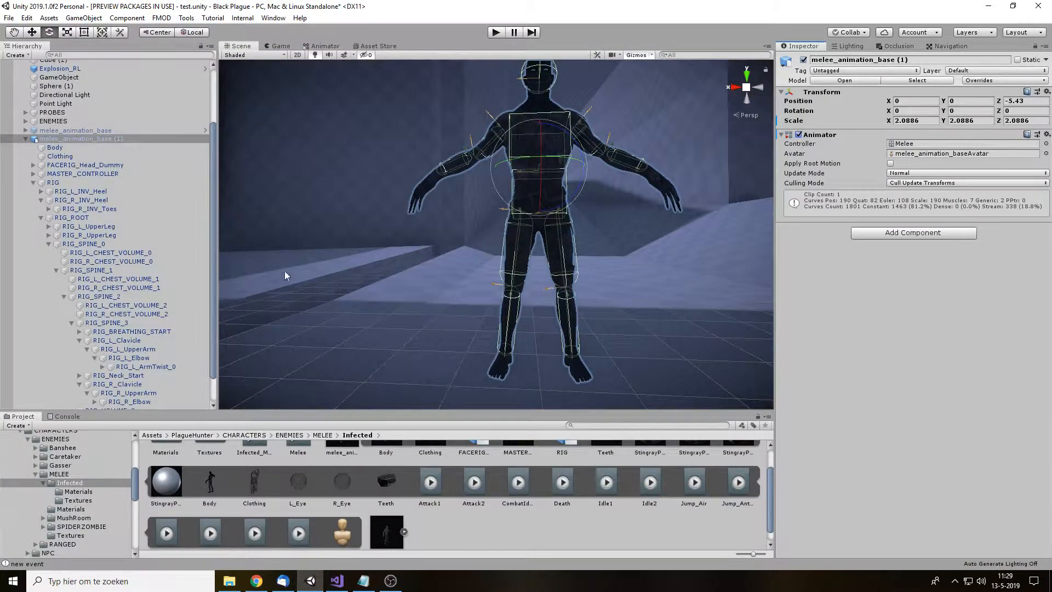
Step: Look over the enemy model without its collider outlines and reselect melee_animation_base (1)
left_click(258, 283)
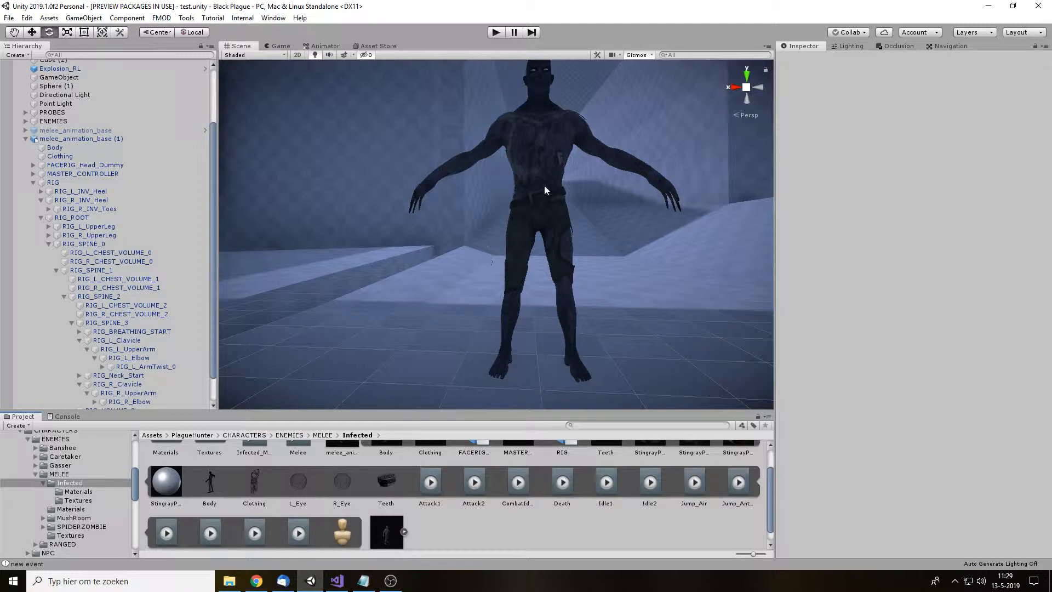
middle_click_drag(545, 190, 524, 234)
scroll(524, 233, "down", 3)
left_click_drag(522, 234, 573, 226, "alt")
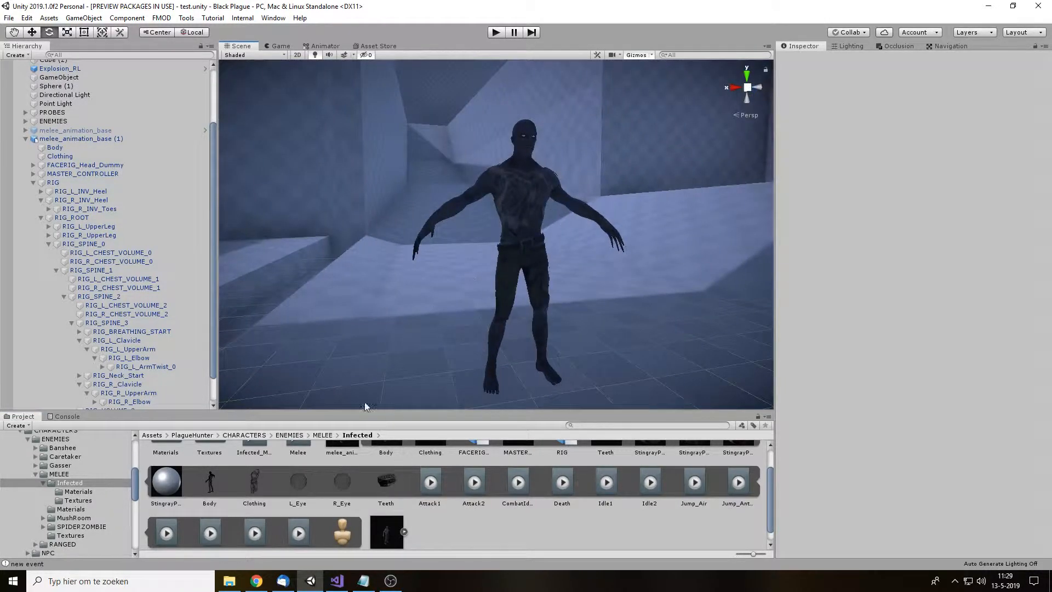
left_click(82, 180)
Step: Switch to Visual Studio and examine the line in EnemyController's EnemyDeath method that disables the animator
left_click(337, 580)
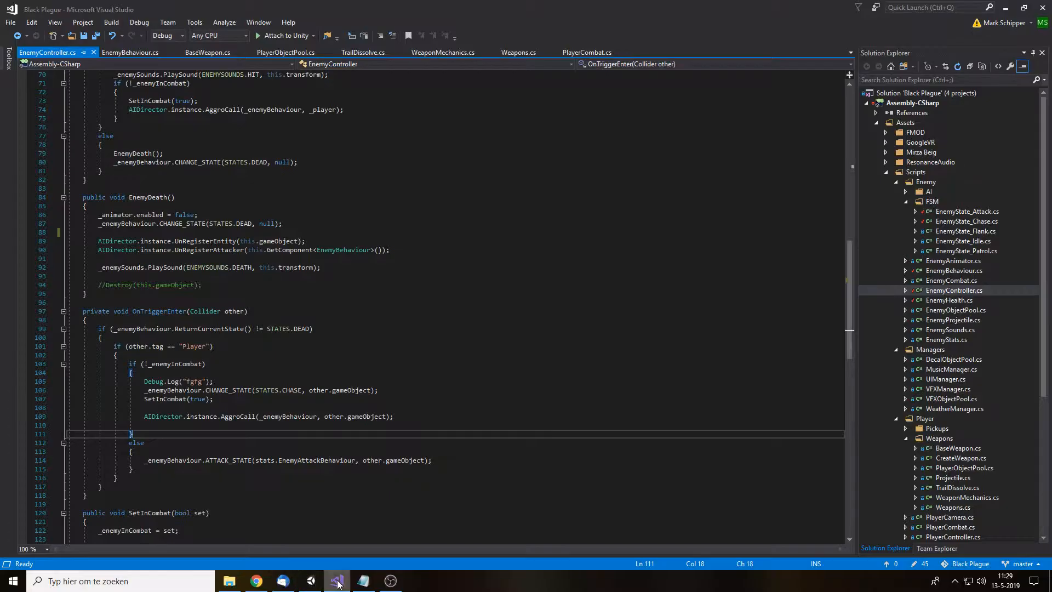
left_click(351, 267)
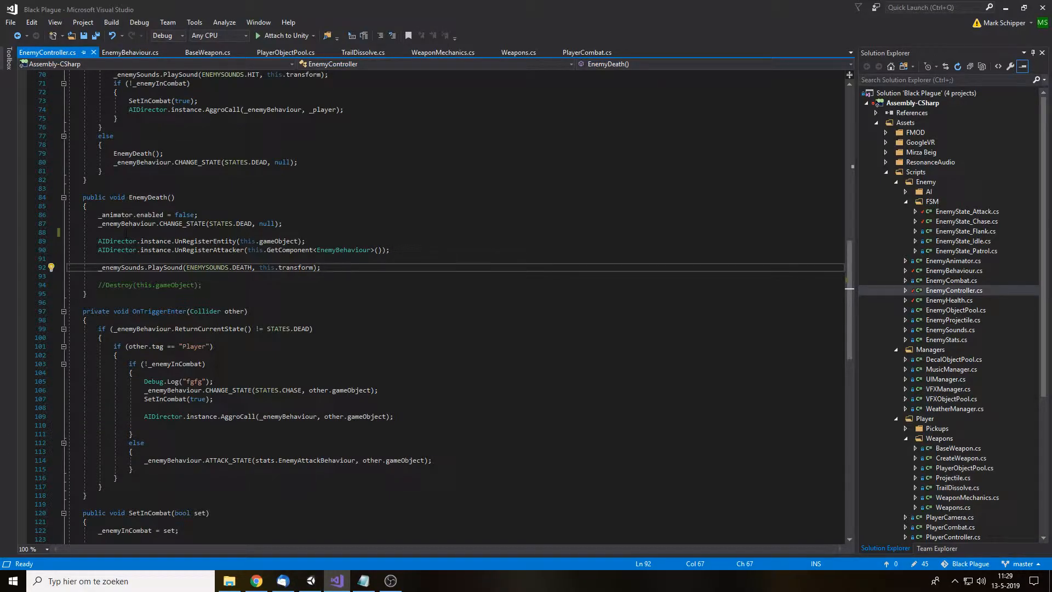
left_click_drag(96, 215, 198, 214)
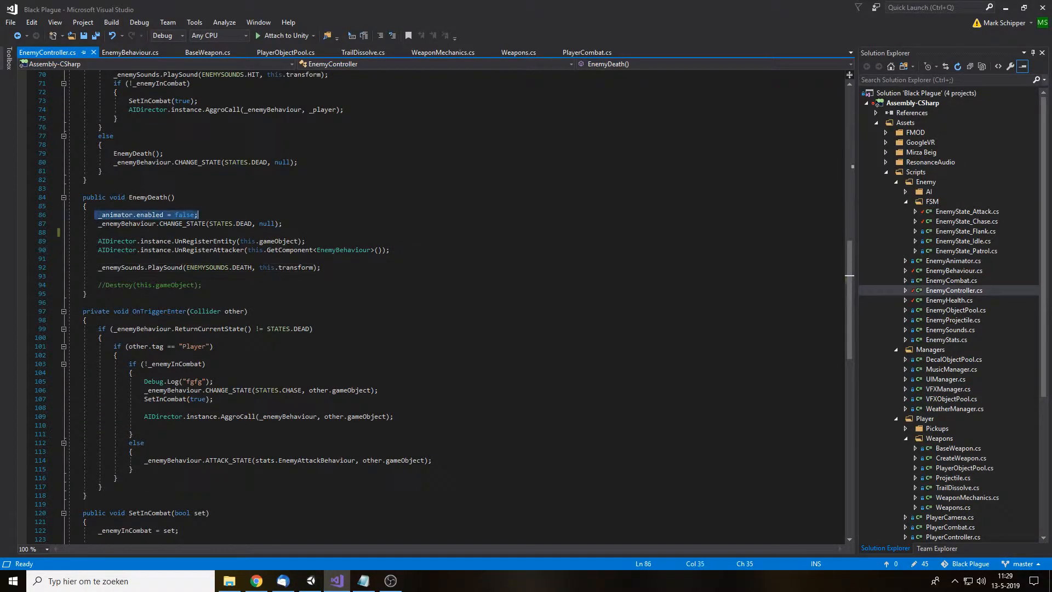
left_click(221, 214)
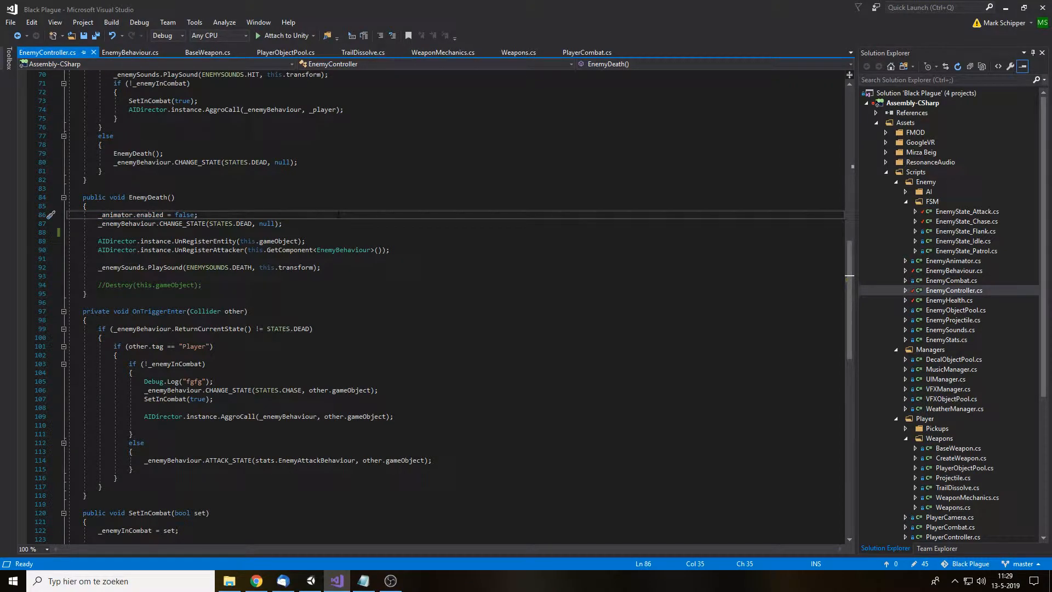
Step: Switch back to Unity and add the EnemyController script from the Scripts/Enemy folder to melee_animation_base (1)
left_click(310, 580)
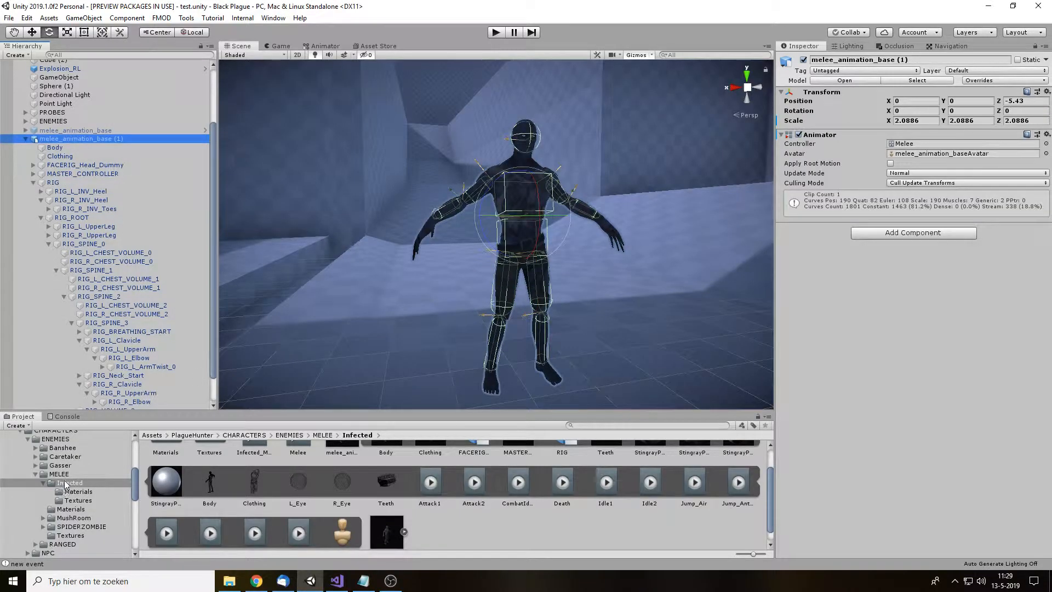
scroll(50, 519, "down", 10)
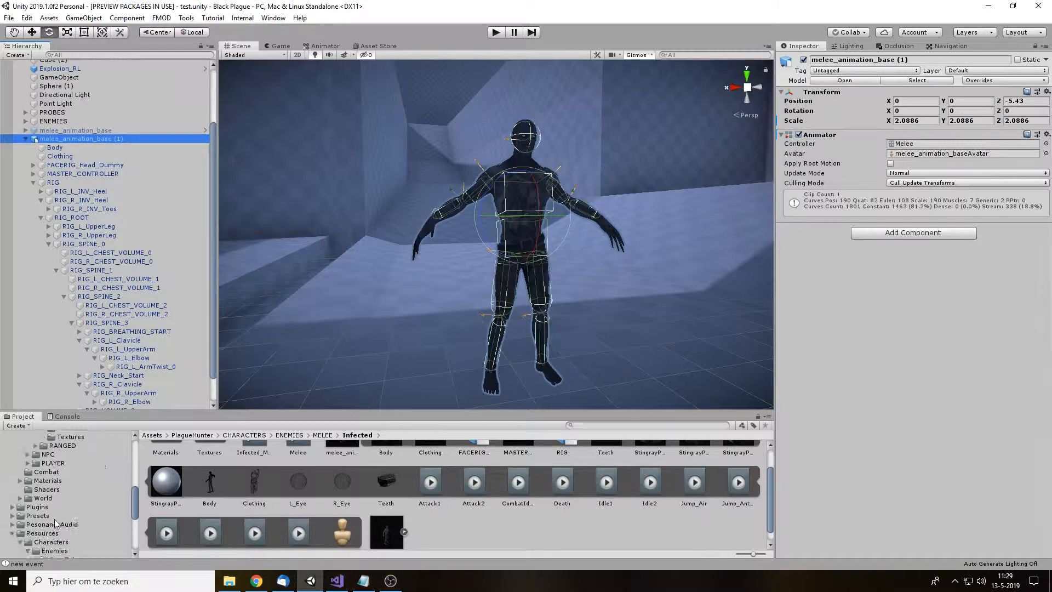
left_click(45, 525)
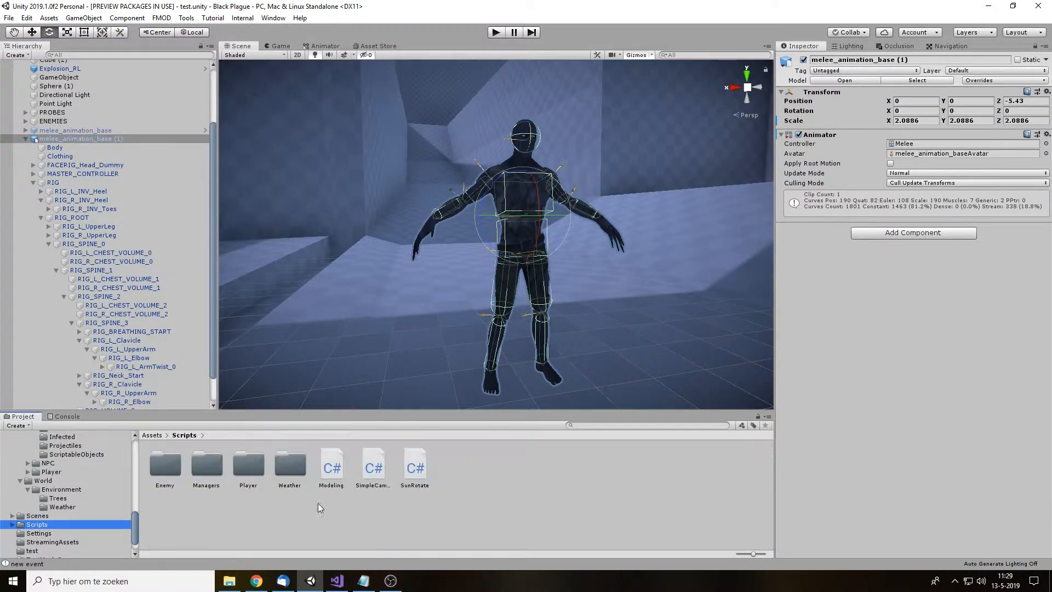
left_click(186, 456)
double_click(181, 457)
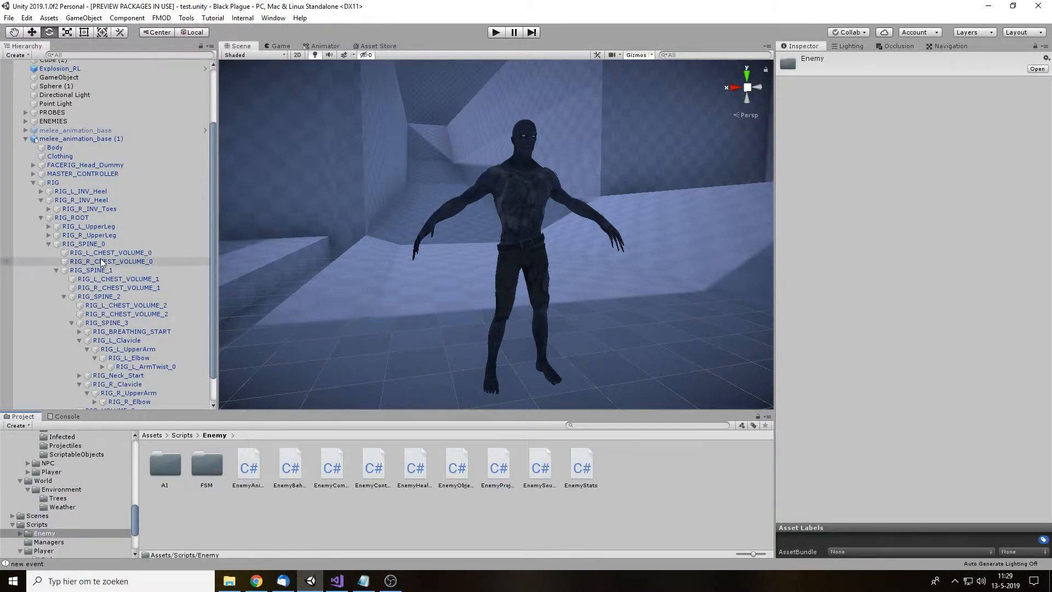
left_click(81, 139)
left_click_drag(372, 465, 953, 345)
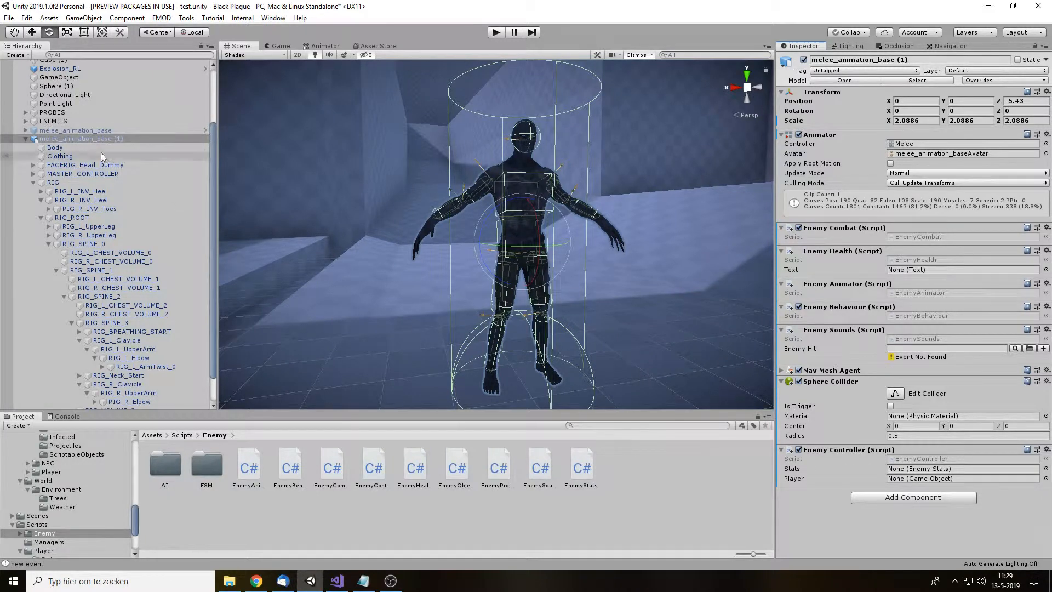
Step: Assign the Infected stats asset and the scene's Player object to the Enemy Controller component
scroll(104, 160, "up", 5)
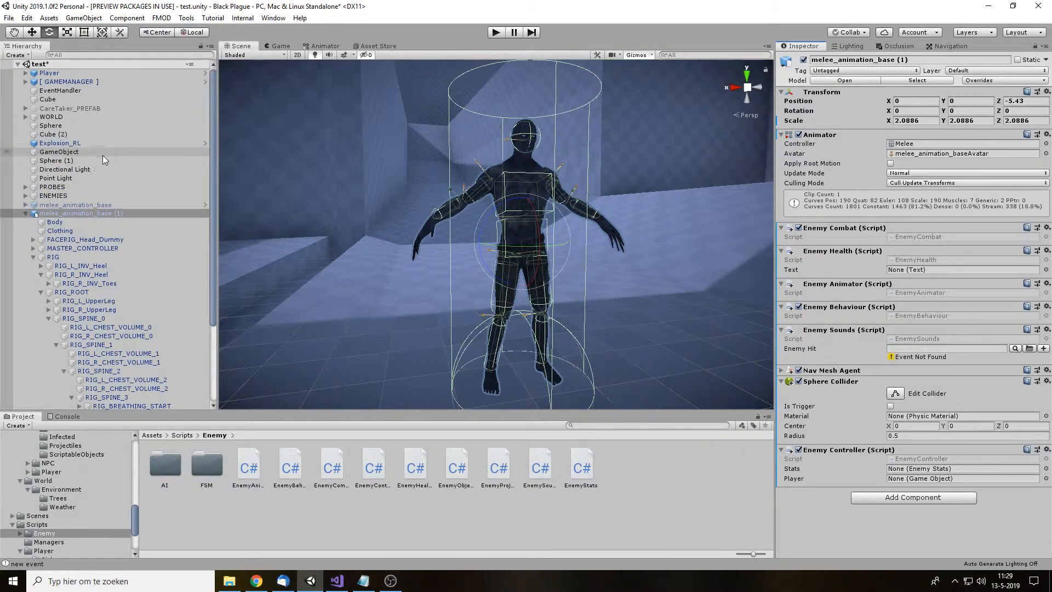
left_click(1046, 469)
double_click(177, 129)
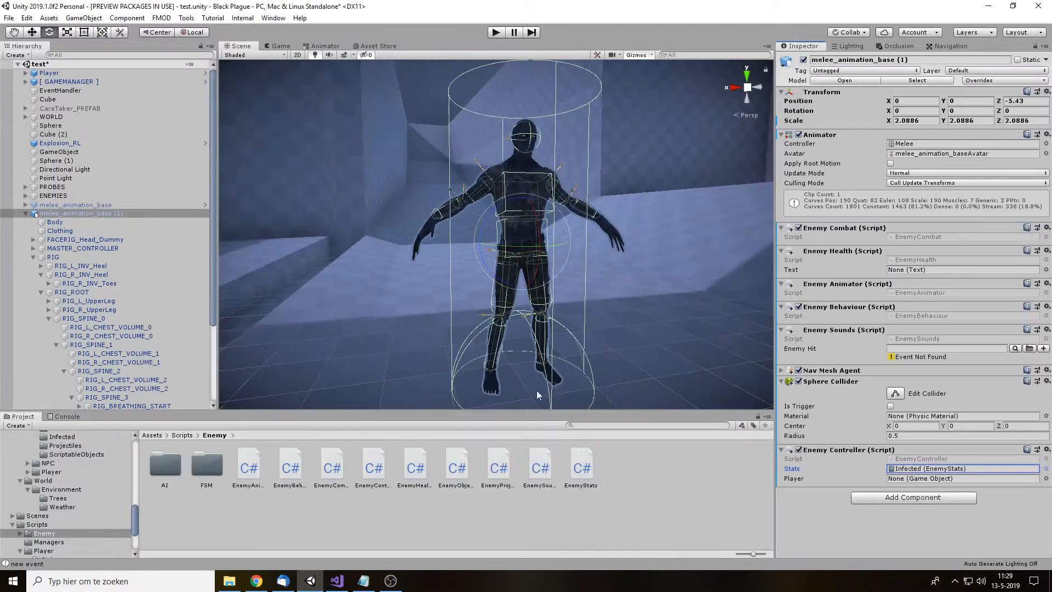
left_click_drag(49, 74, 927, 478)
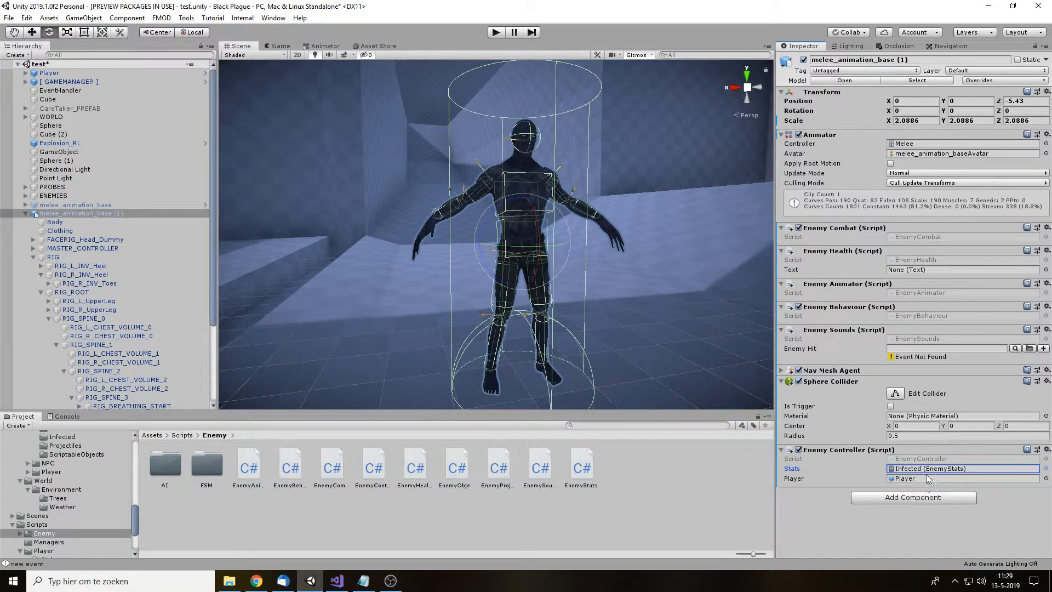
Step: Set the Enemy Hit sound of the Enemy Sounds component to the FMOD event ENEMY/EnemyHit
left_click(1015, 348)
left_click(928, 157)
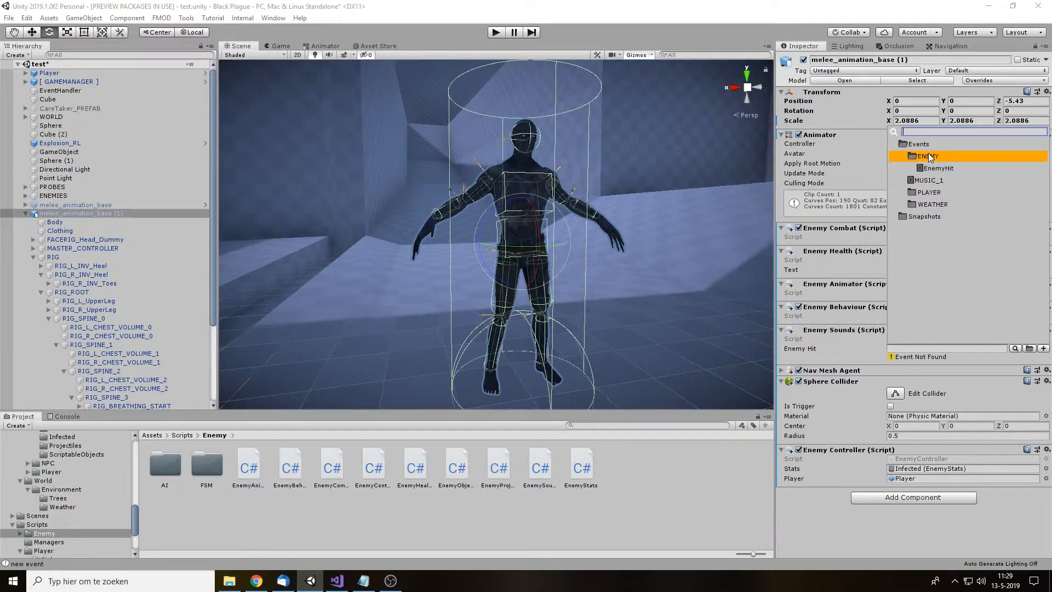
double_click(939, 168)
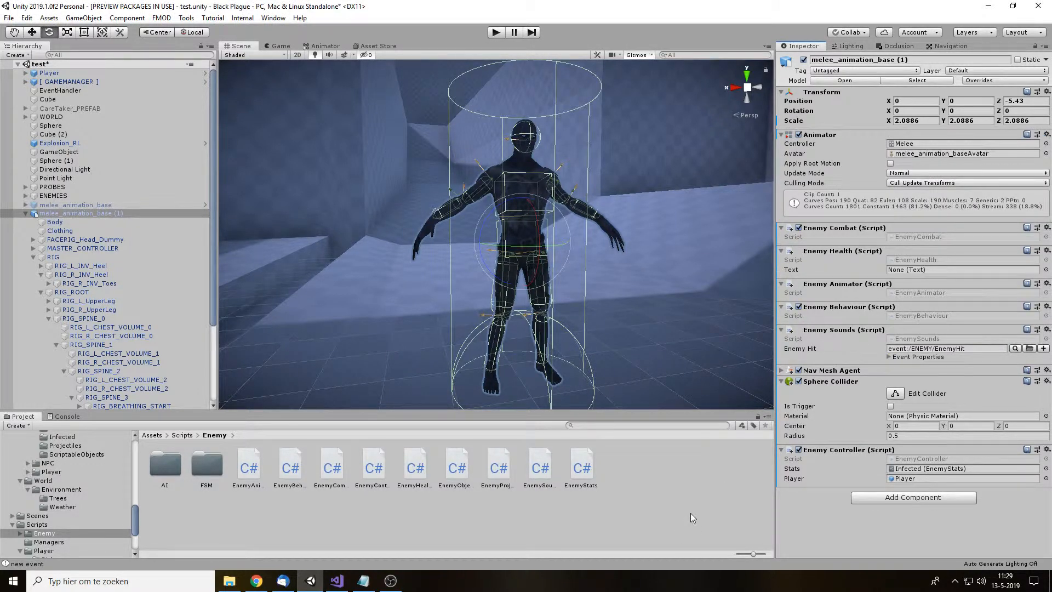
Step: Run the scene in play mode, equip the second weapon and shoot melee_animation_base (1) to test its death, then stop playing
left_click(496, 32)
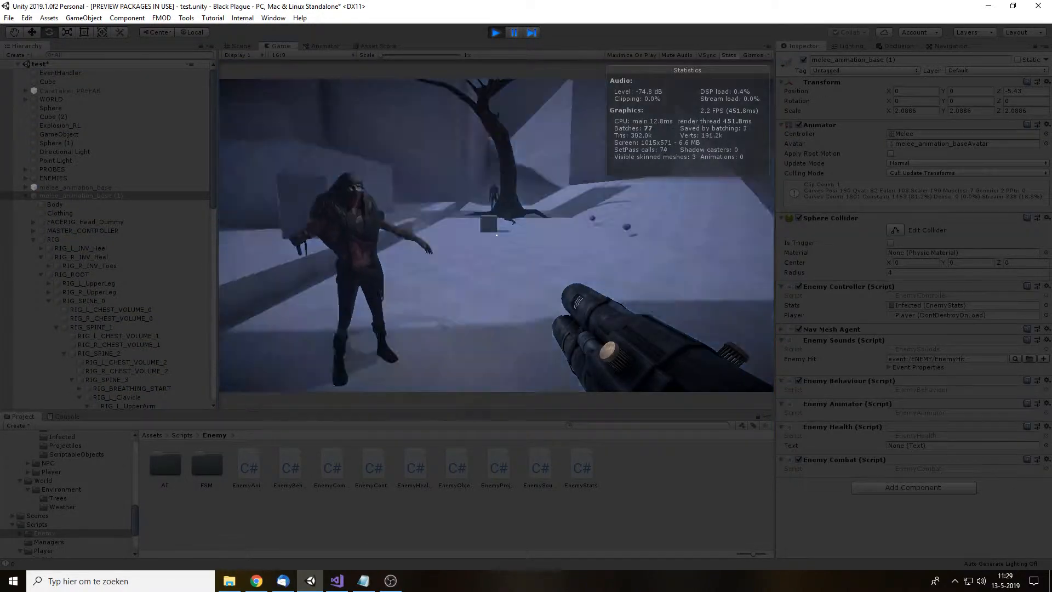
key("w")
key("2")
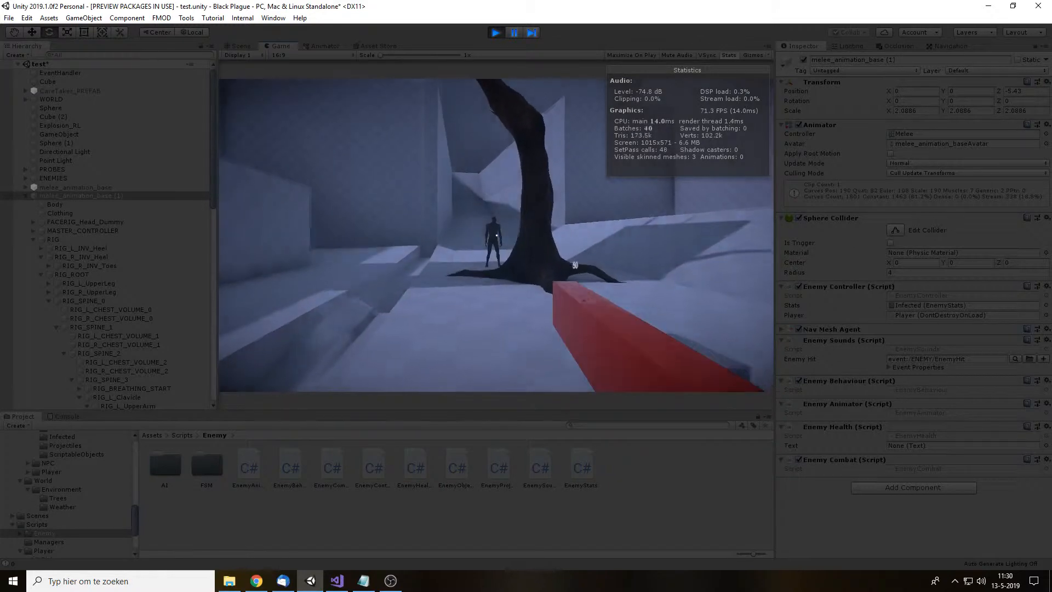
left_click(496, 236)
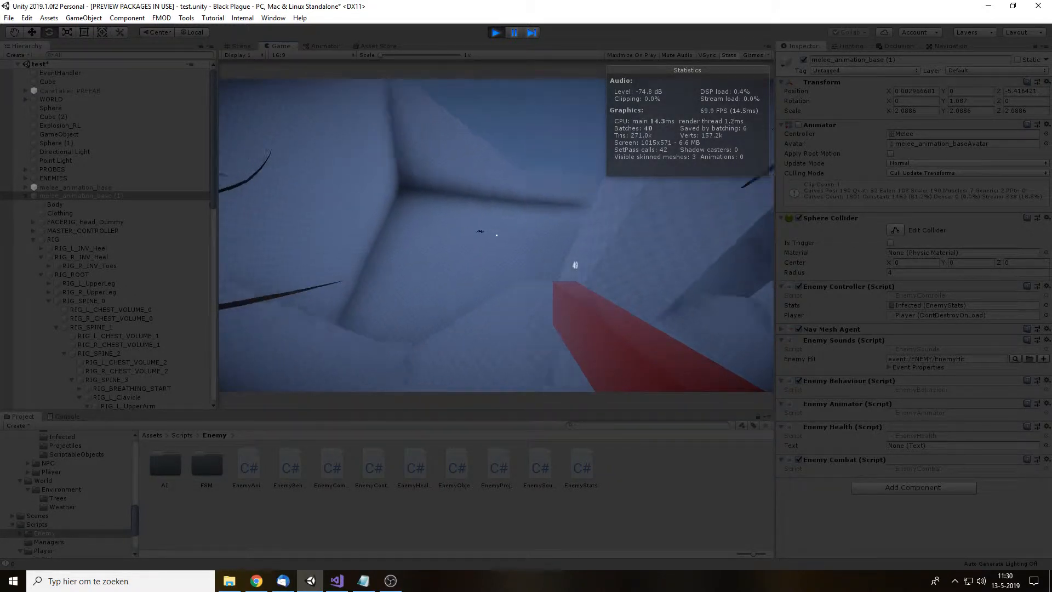
key("1")
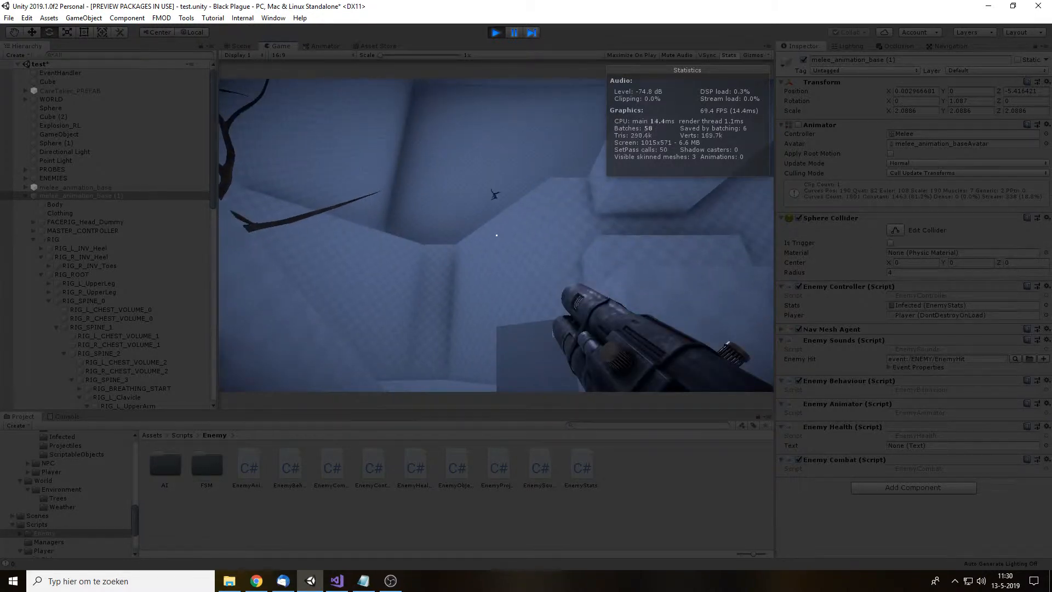
key("ctrl+p")
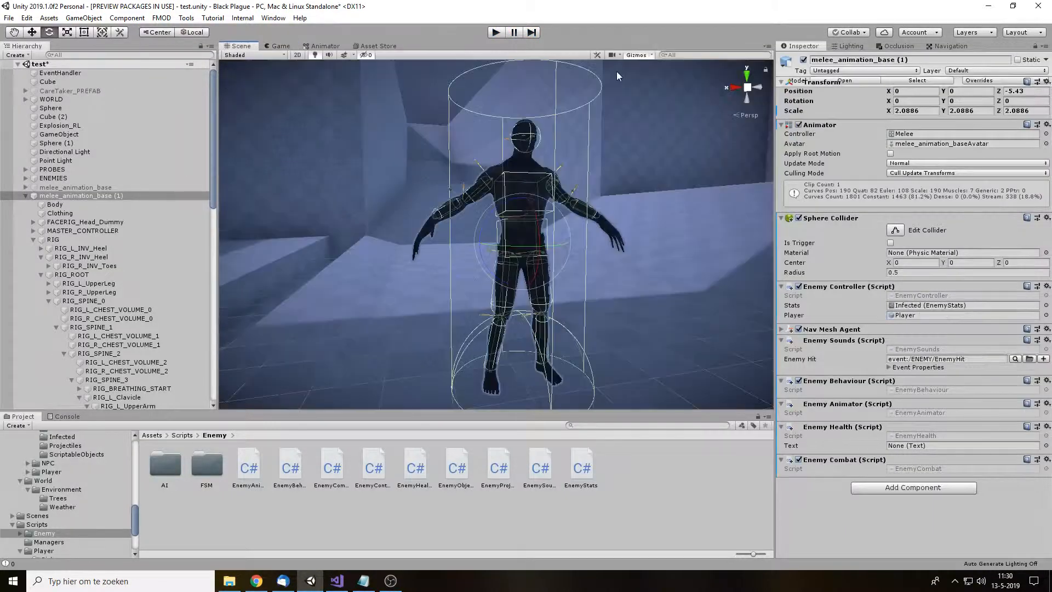
Step: Enable Maximize On Play for the Game view and repeat the play-mode test of shooting the enemy
key("ctrl+2")
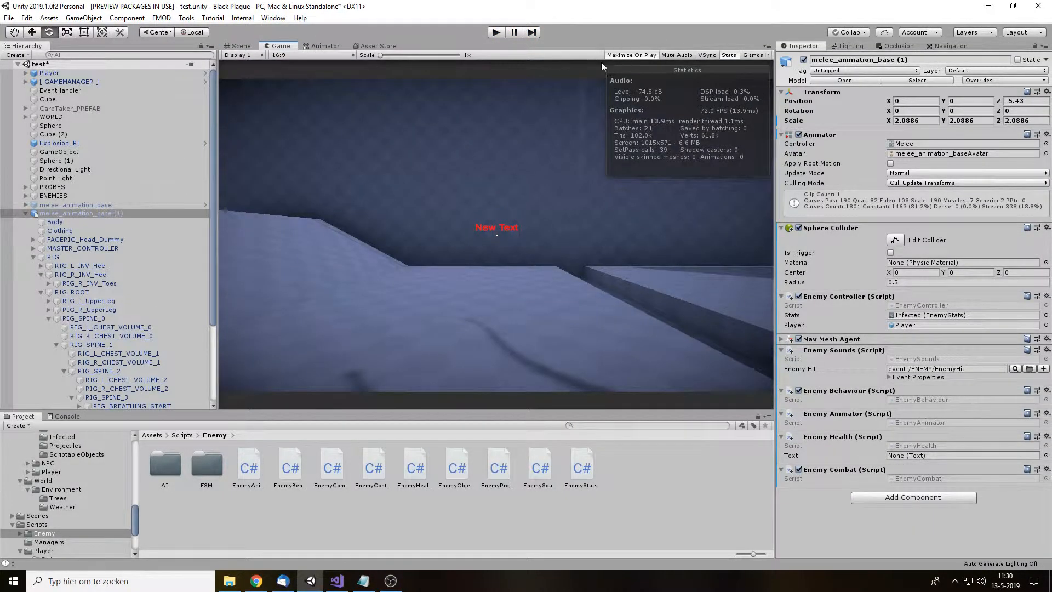
left_click(496, 33)
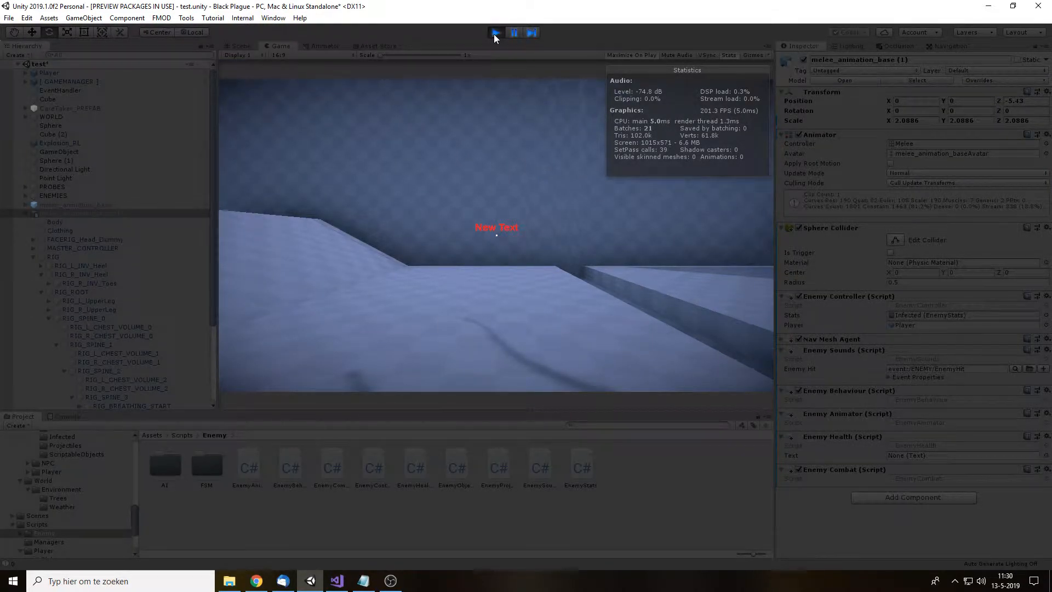
key("w")
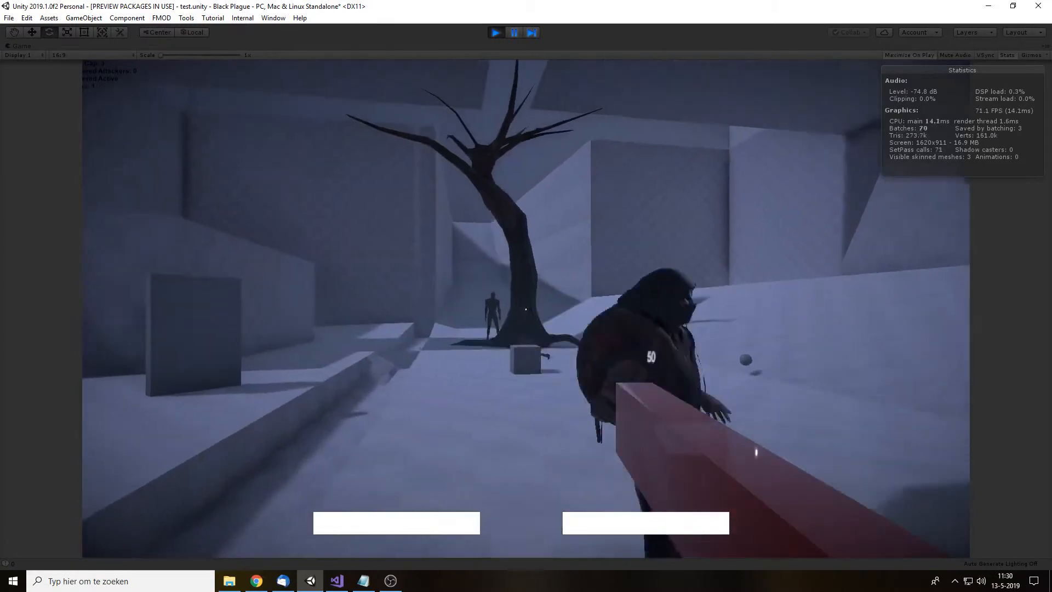
left_click(526, 309)
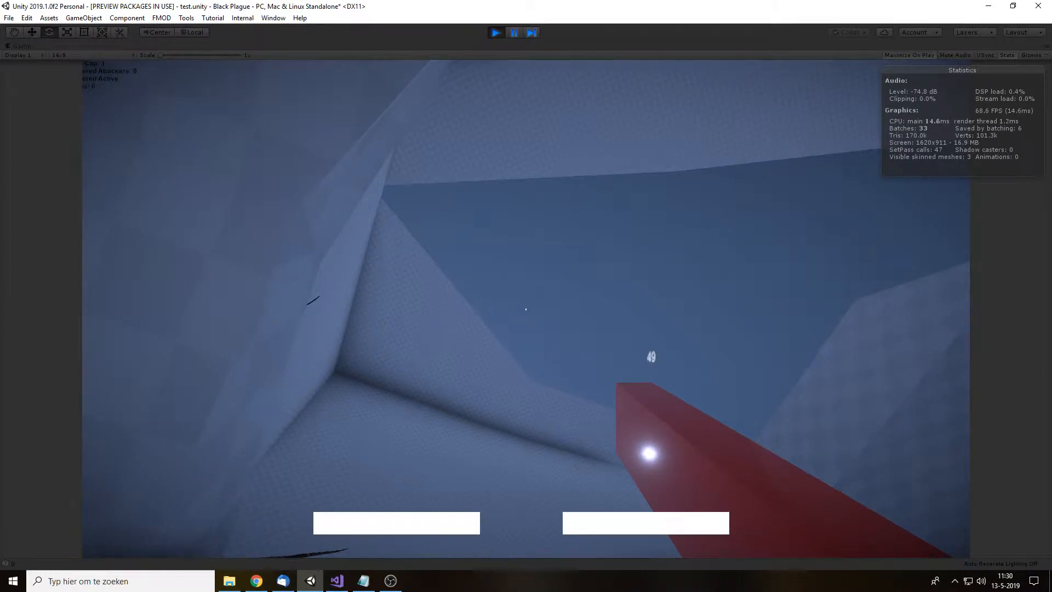
key("ctrl+p")
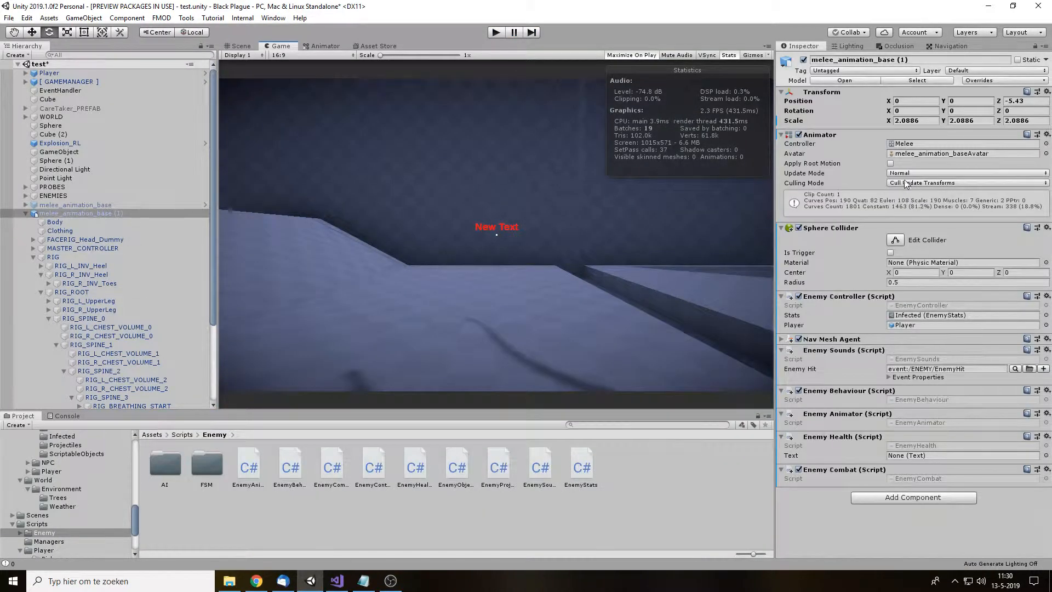
Step: Make melee_animation_base (1)'s Sphere Collider a trigger with a radius of 5 and save the scene
left_click(890, 253)
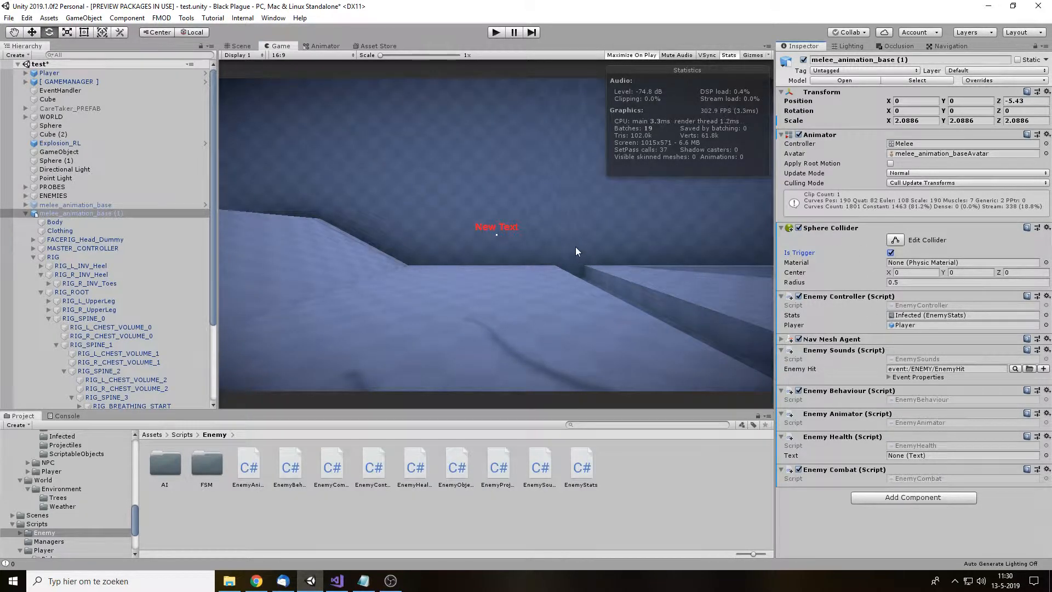
left_click(249, 46)
scroll(465, 216, "down", 12)
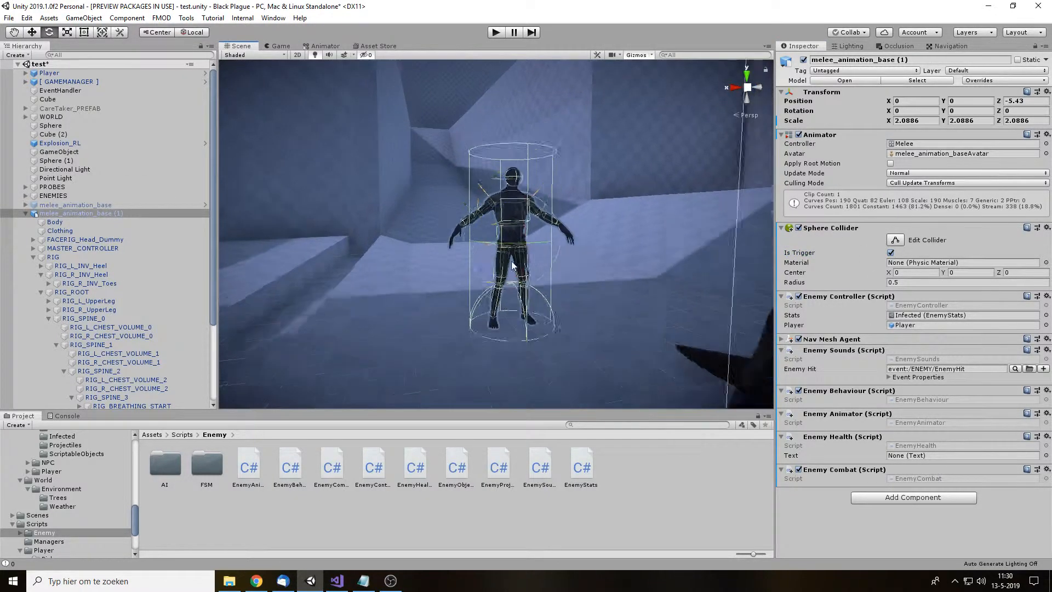
left_click_drag(817, 282, 896, 282)
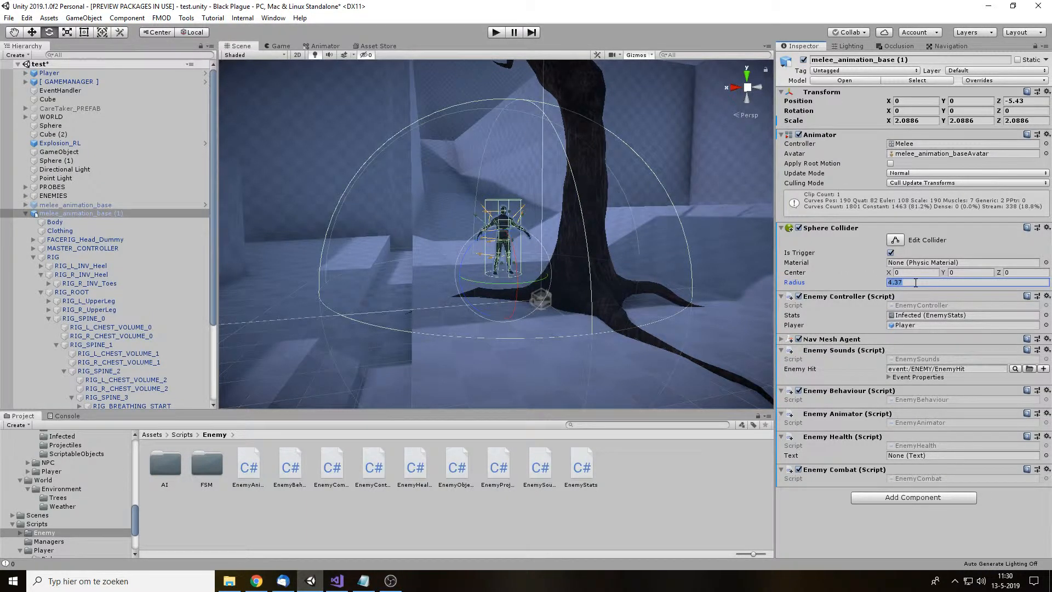
type("5")
left_click(707, 466)
key("ctrl+s")
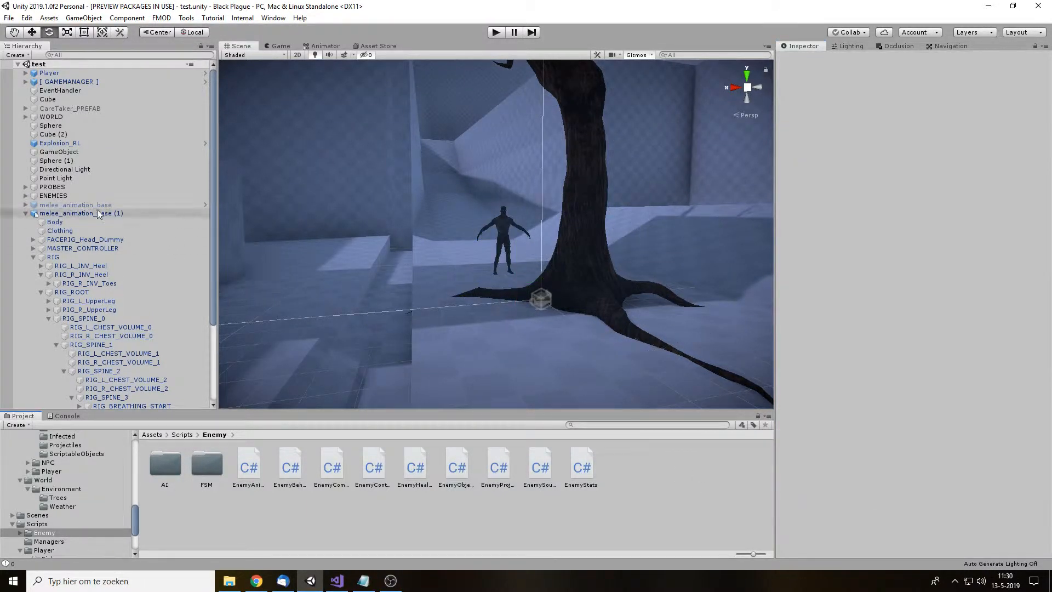
Step: Examine melee_animation_base (1)'s components, its RIG and RIG_ROOT objects, and the Nav Mesh Agent settings
left_click(99, 214)
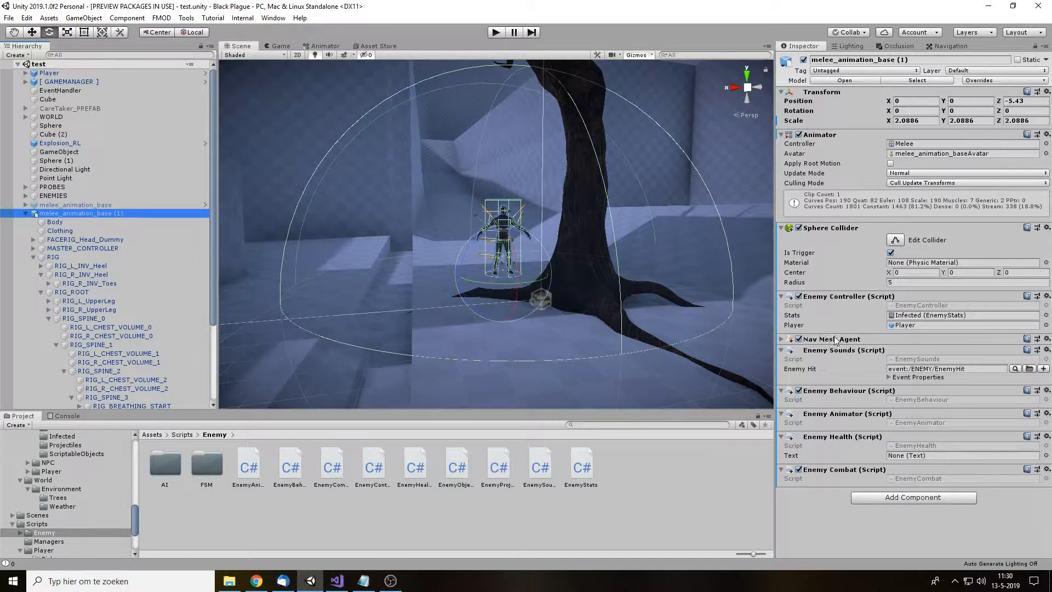
left_click(707, 485)
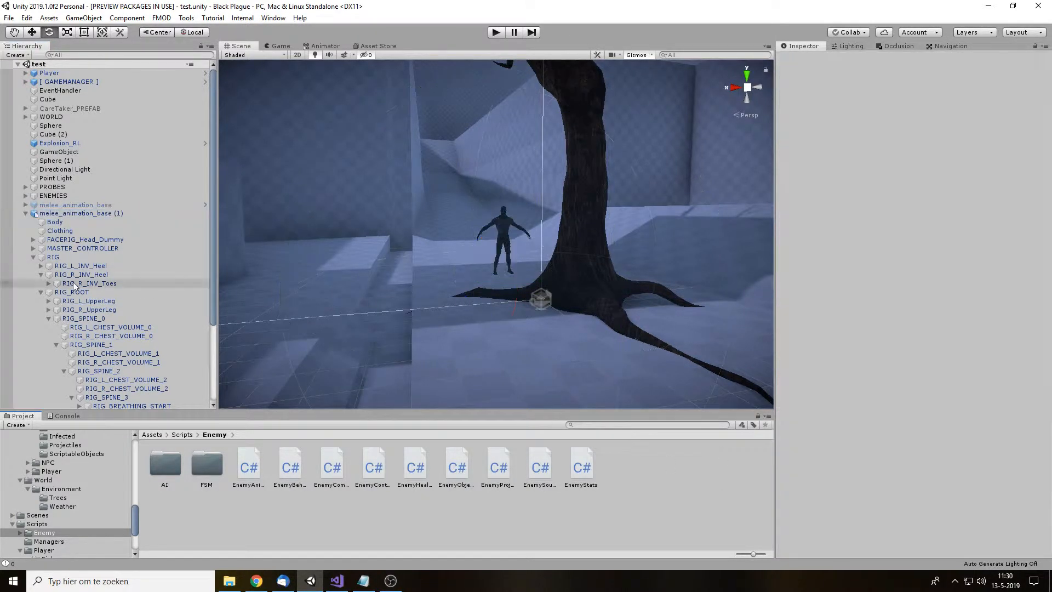
left_click(55, 258)
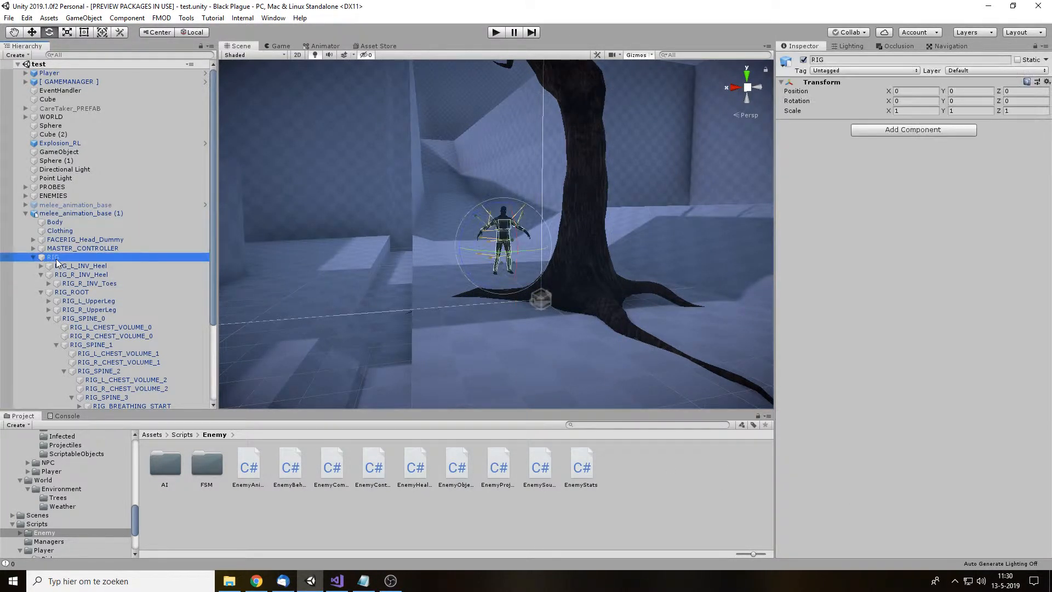
left_click(86, 293)
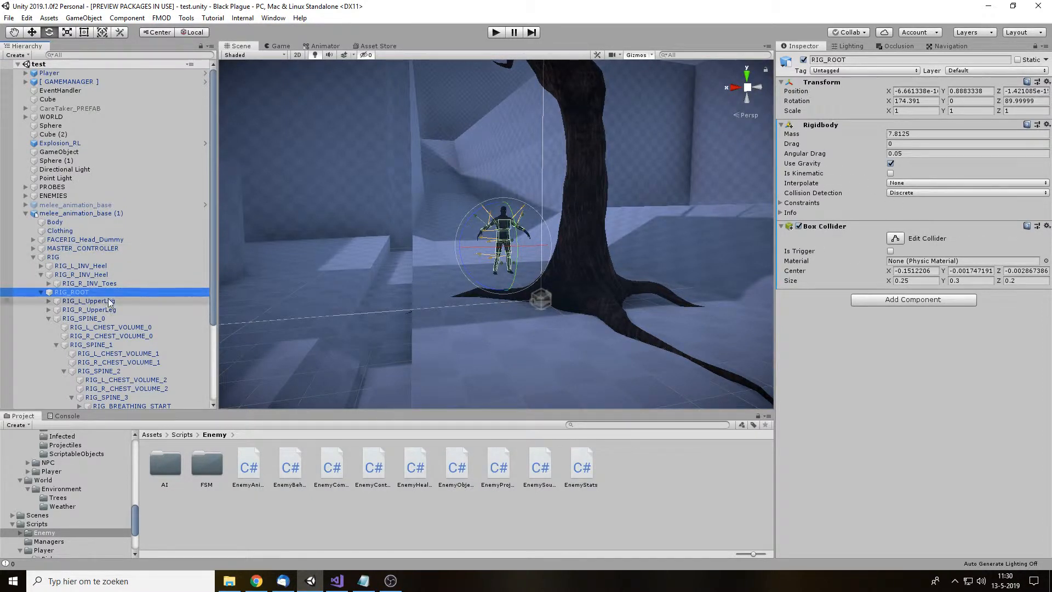
left_click(58, 257)
key("f")
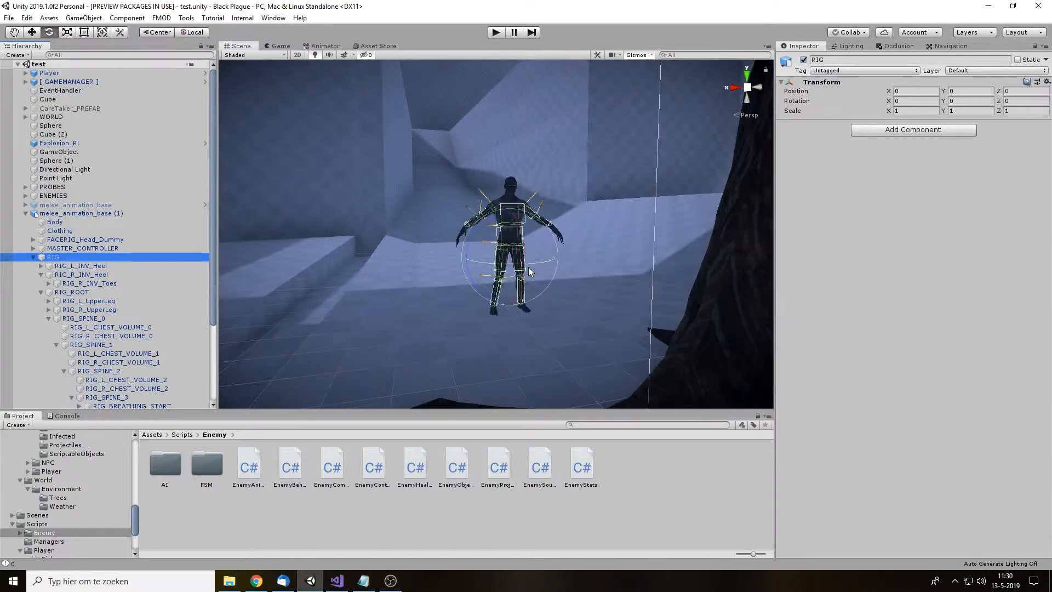
left_click(121, 215)
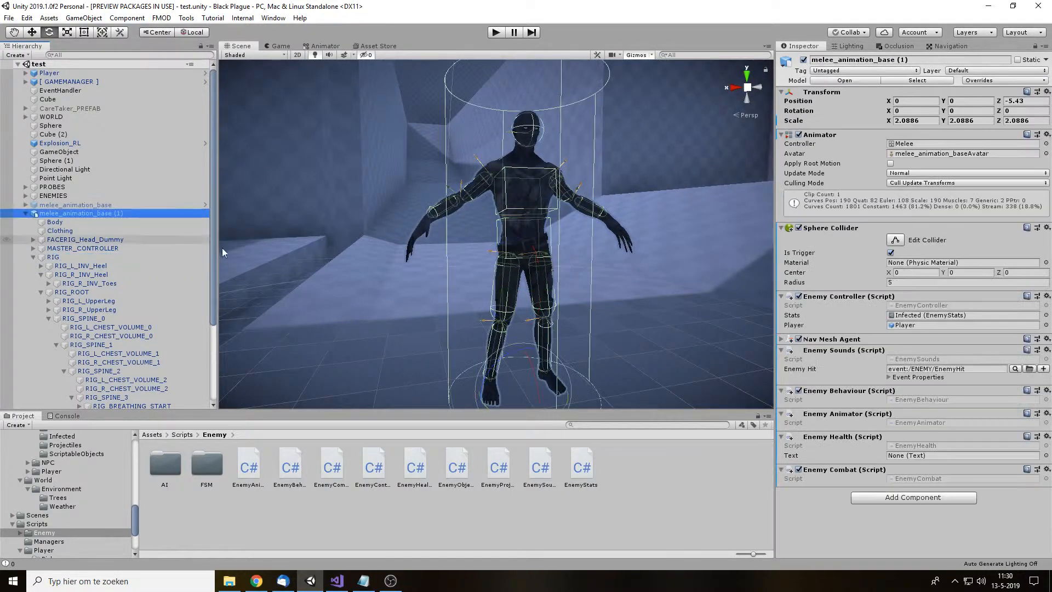
left_click(782, 340)
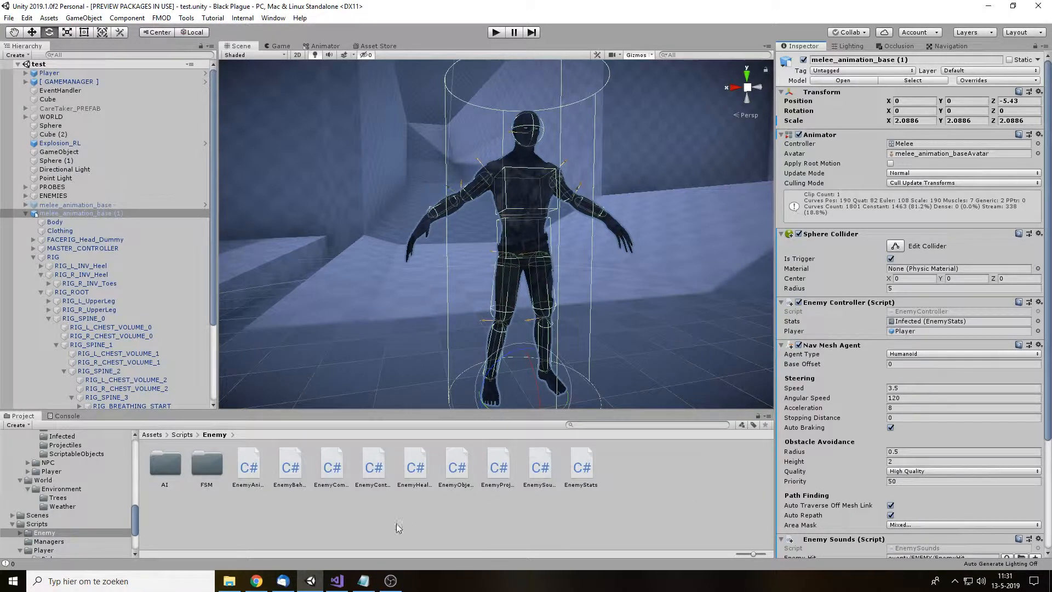
Step: Switch to Visual Studio, add GetComponent<NavMeshAgent>().enabled = false; after the CHANGE_STATE call in EnemyDeath, and save EnemyController.cs
left_click(337, 581)
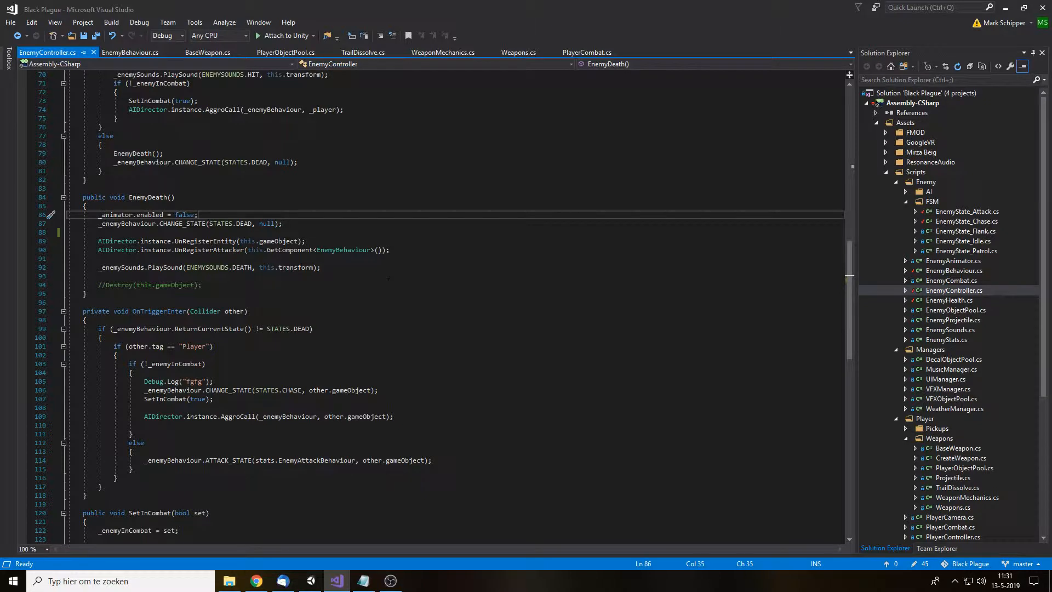
left_click(282, 224)
key("Return")
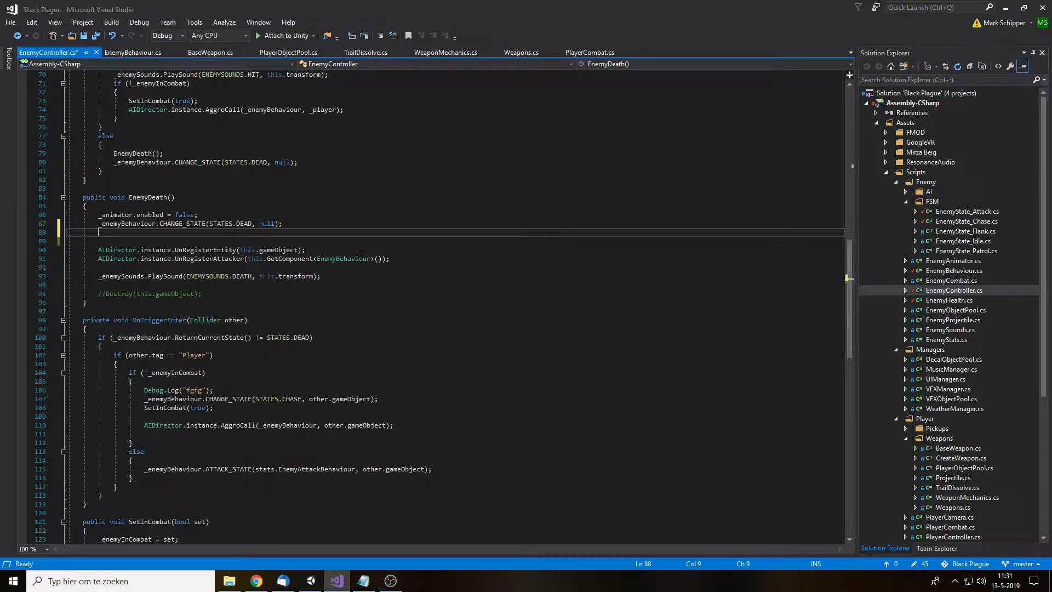
type("Get")
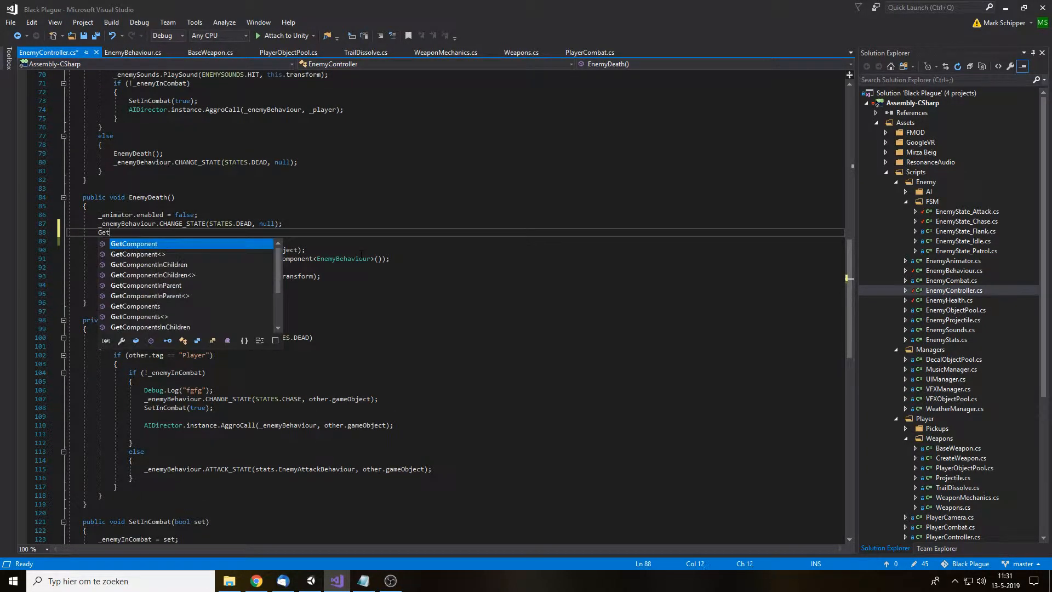
type("Component<Nav>")
key("Down")
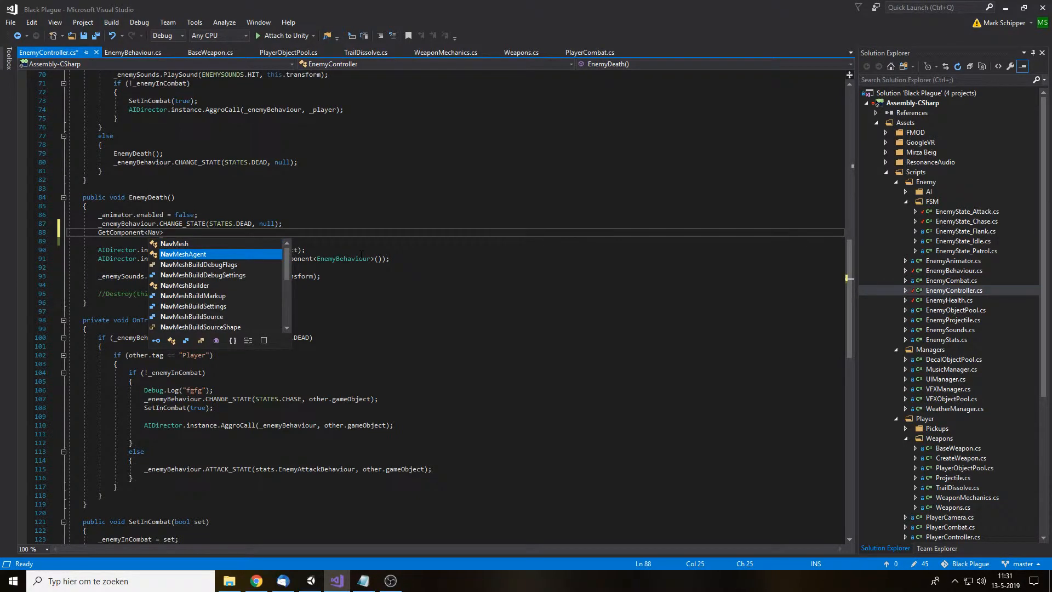
type("MeshAgent>().enabled = false;")
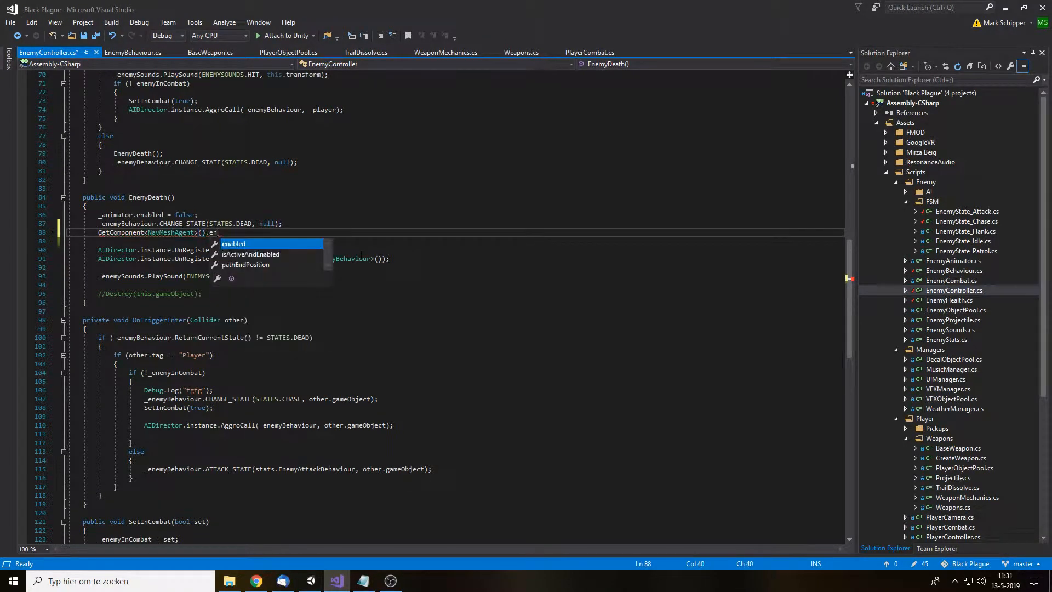
key("ctrl+s")
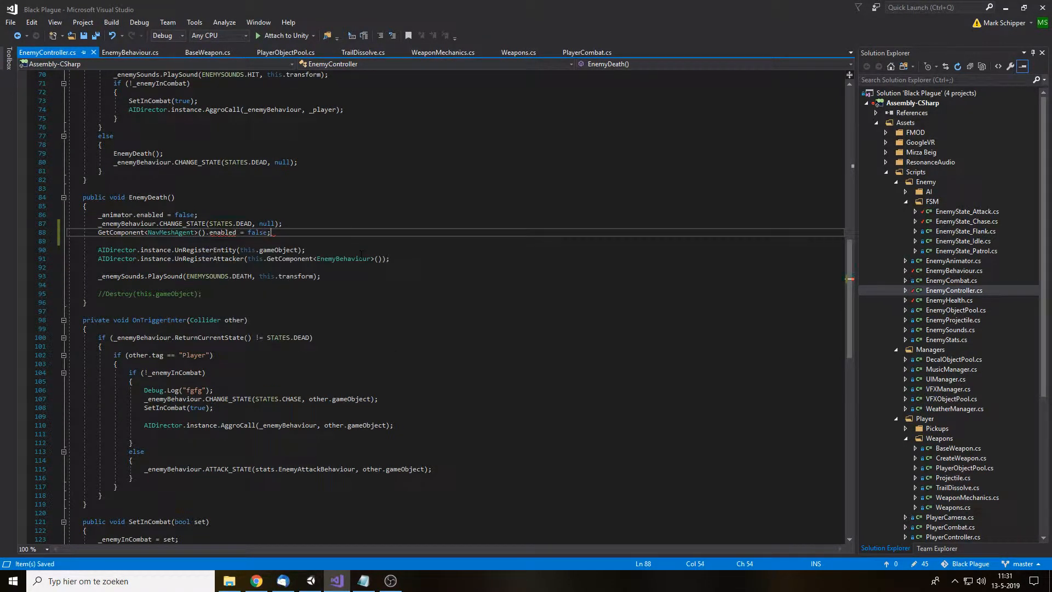
left_click(458, 276)
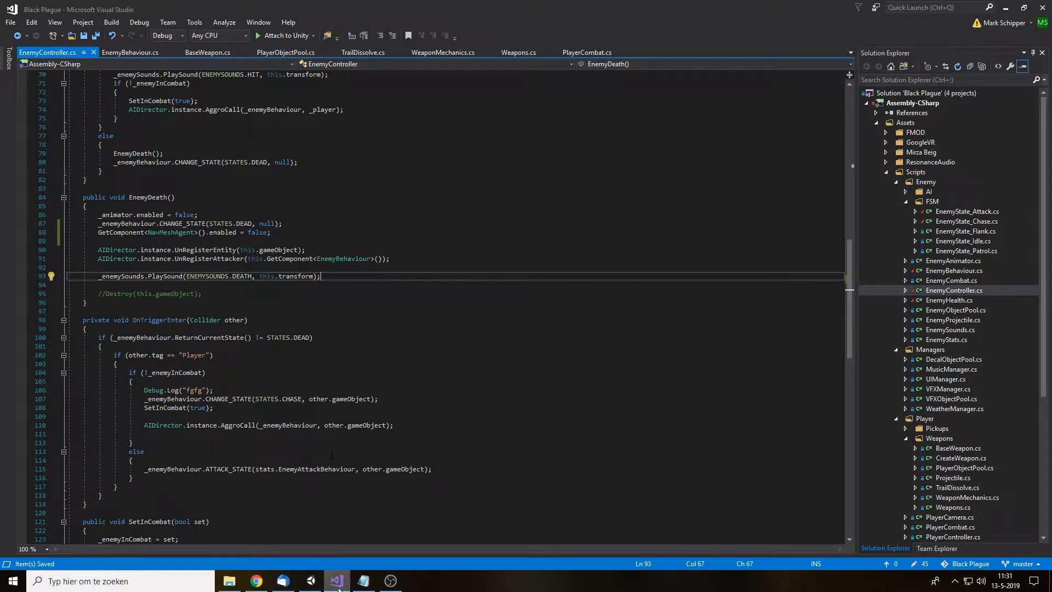
Step: Switch back to Unity and shoot the enemy in play mode to test its ragdoll death with the updated EnemyDeath method
left_click(310, 580)
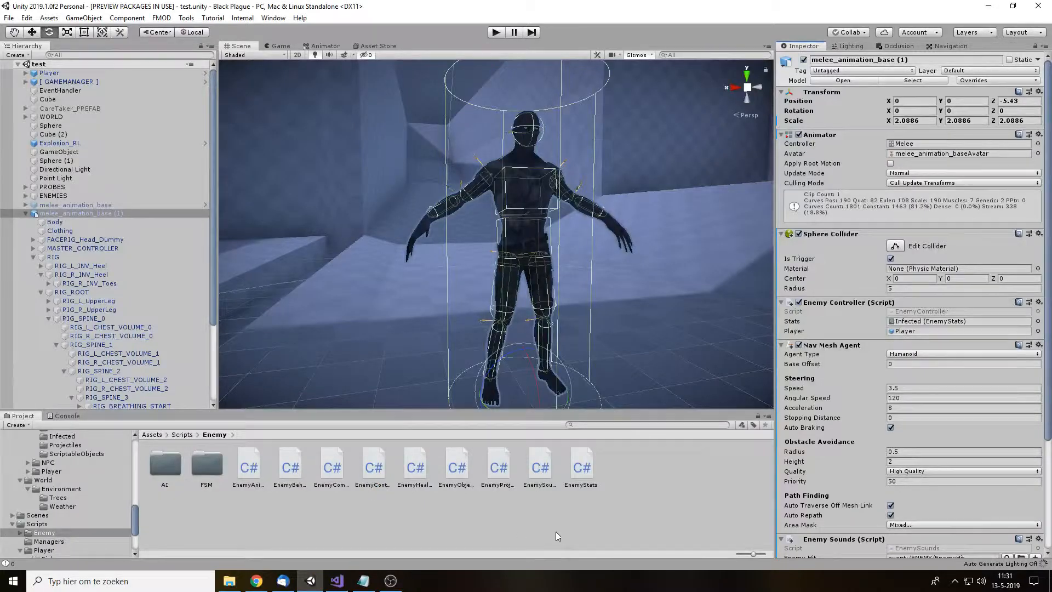
left_click(499, 34)
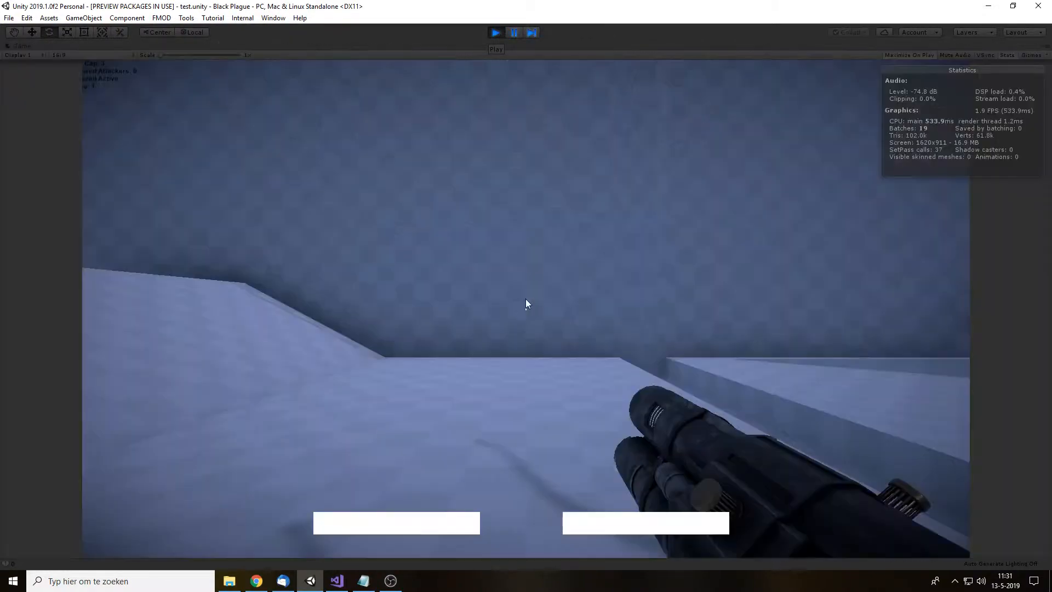
key("2")
key("w")
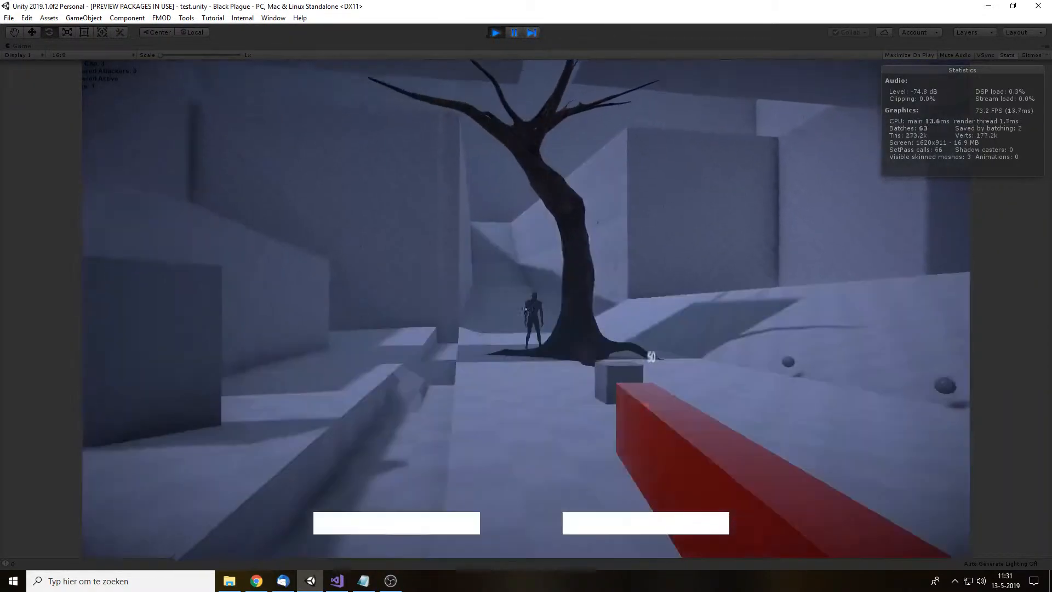
left_click(526, 309)
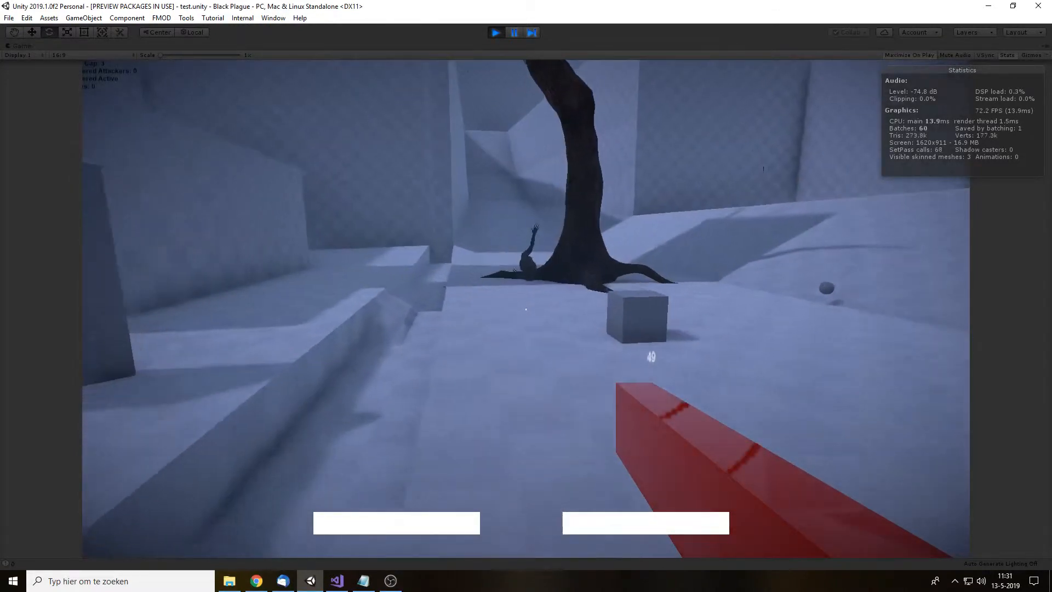
key("w")
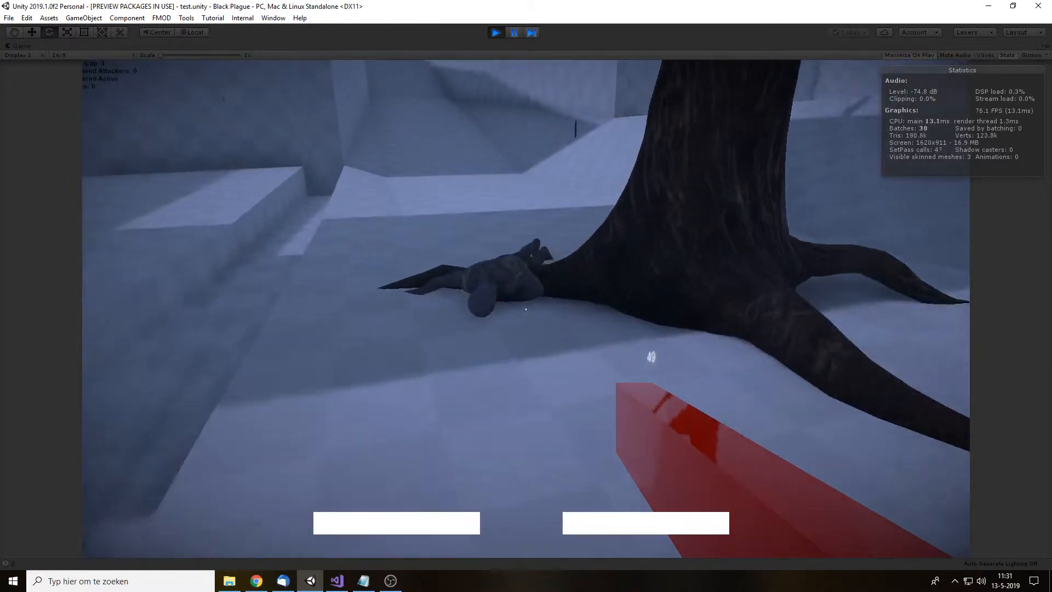
key("ctrl+p")
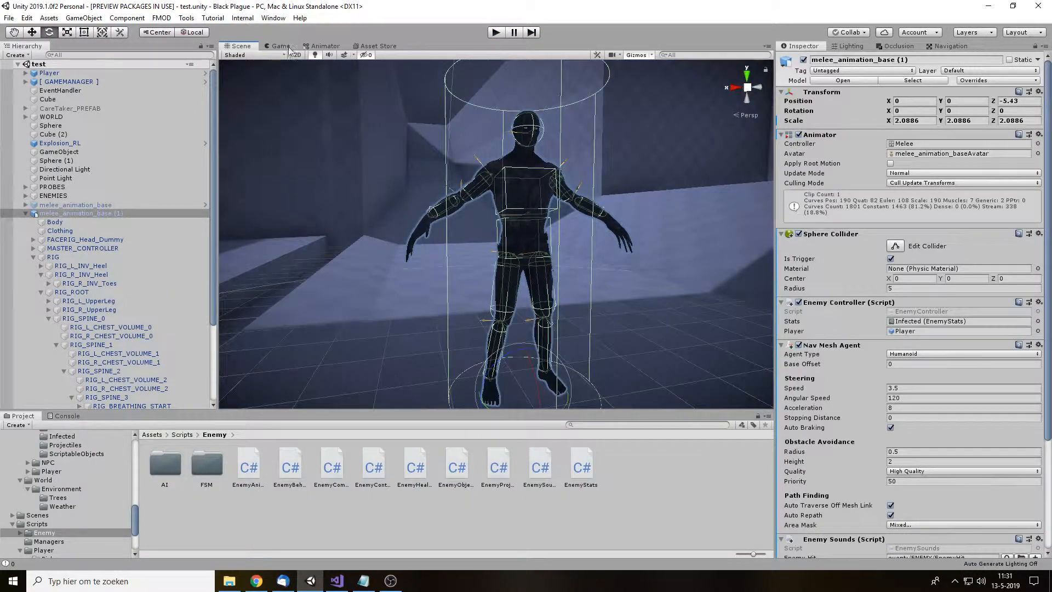
Step: Add the Idle1 animation from the MELEE/Infected folder to the Melee animator controller and set it as the layer default state
left_click(324, 46)
left_click(603, 202)
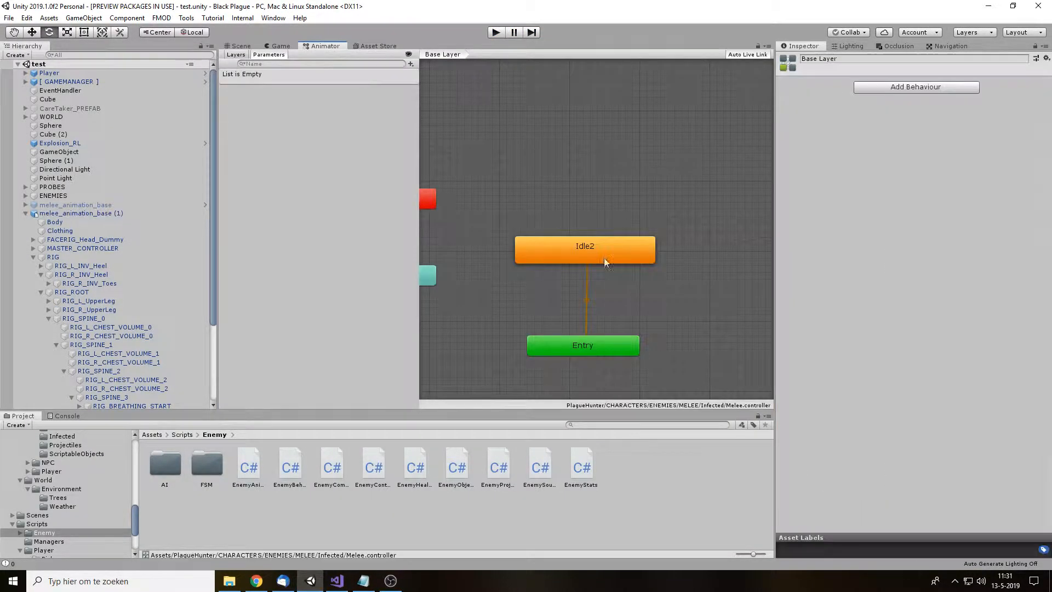
scroll(88, 482, "up", 5)
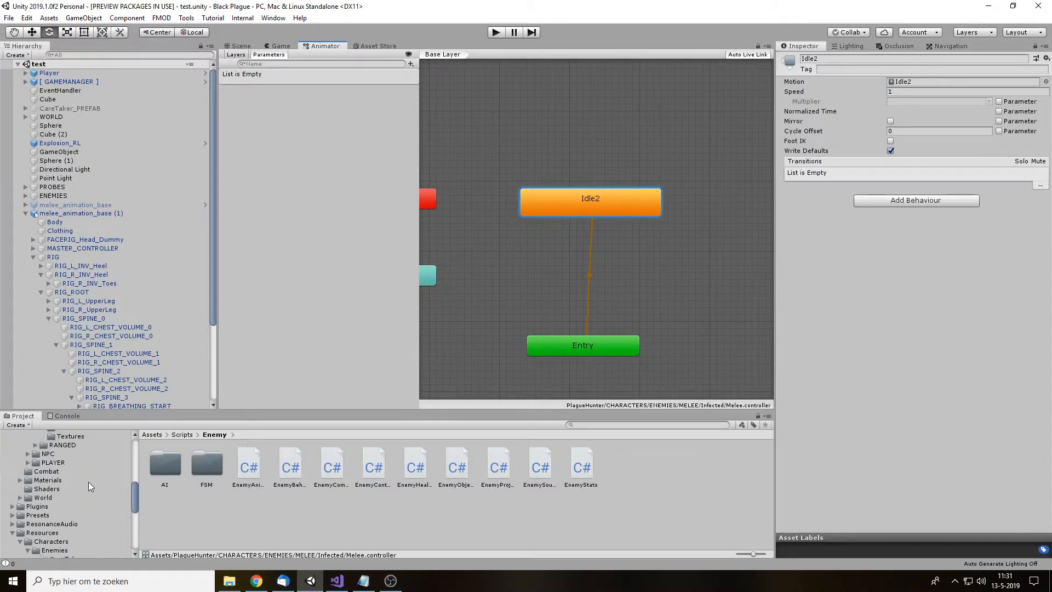
scroll(88, 481, "up", 2)
left_click(88, 482)
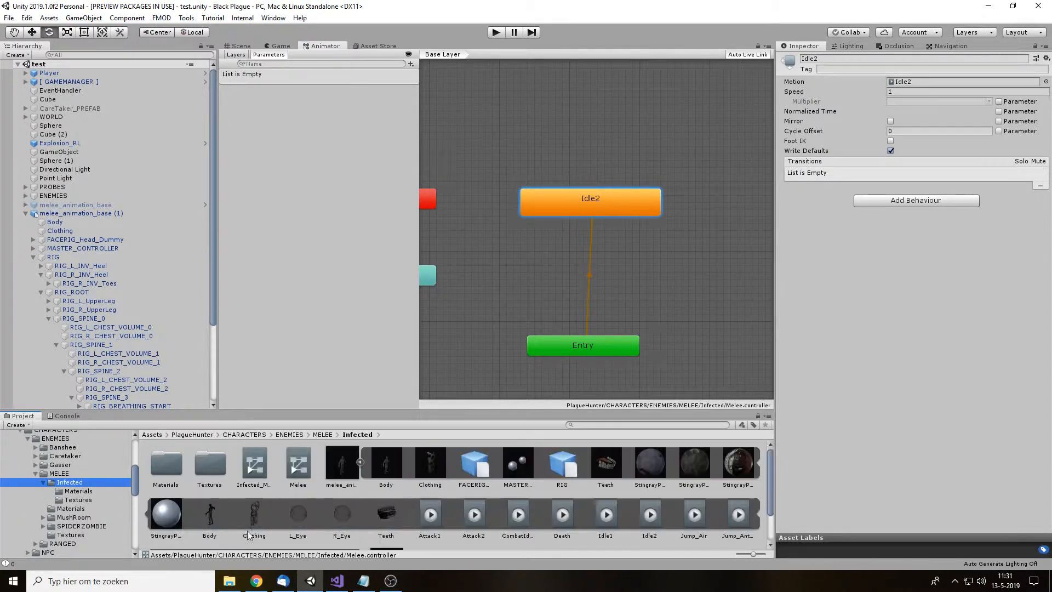
left_click_drag(610, 516, 546, 268)
right_click(629, 276)
left_click(665, 296)
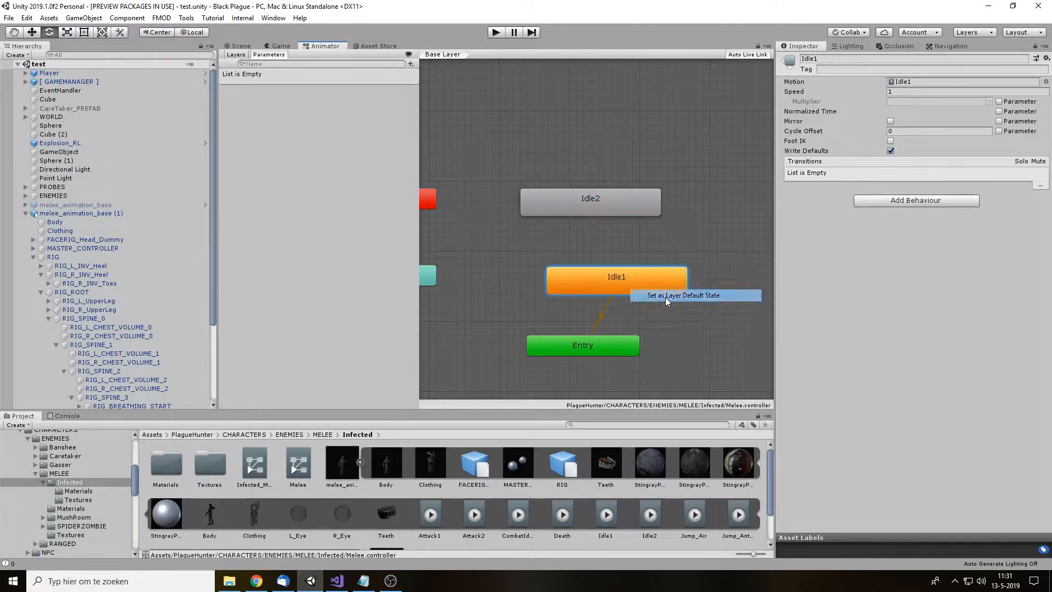
Step: Rearrange the animator graph so Idle1 sits directly above Entry and Idle2 sits above Idle1
left_click_drag(624, 281, 597, 255)
left_click_drag(588, 213, 573, 130)
left_click_drag(600, 260, 600, 247)
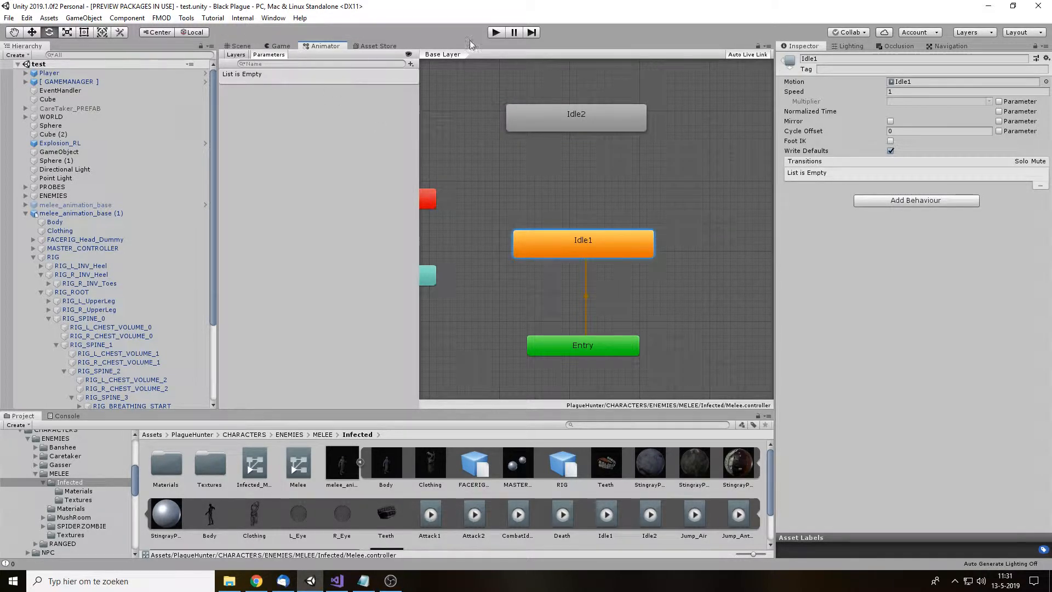
Step: Walk up to the enemy in play mode to check its Idle1 animation, and exit play mode
left_click(496, 33)
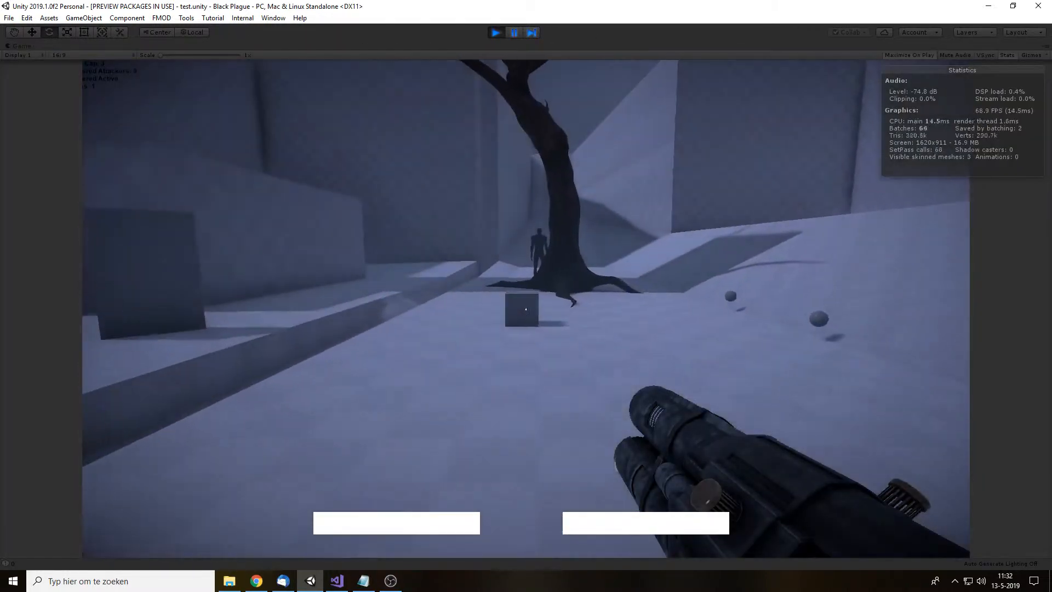
key("w")
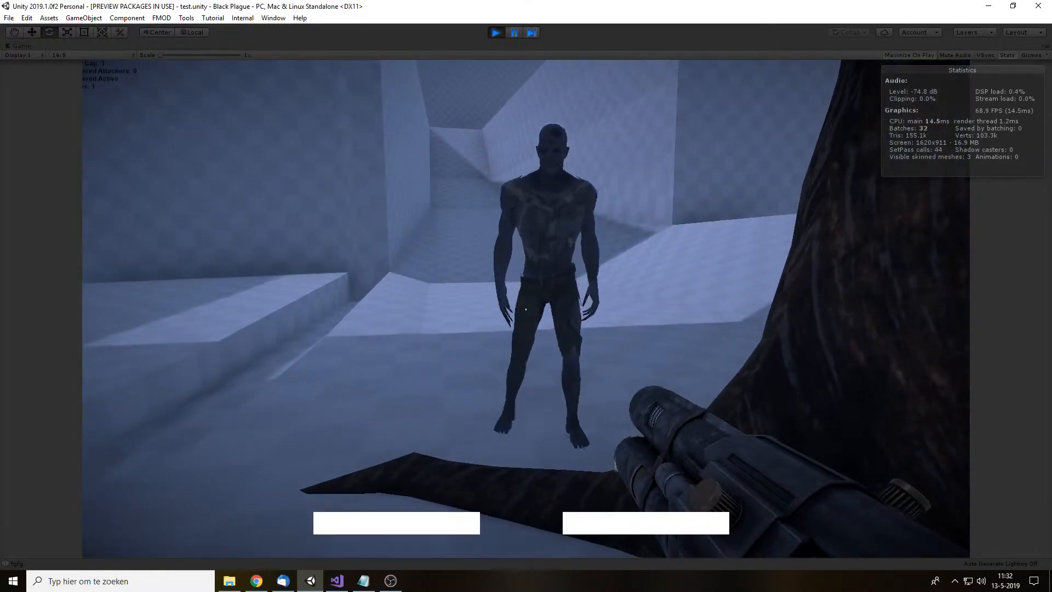
key("ctrl+p")
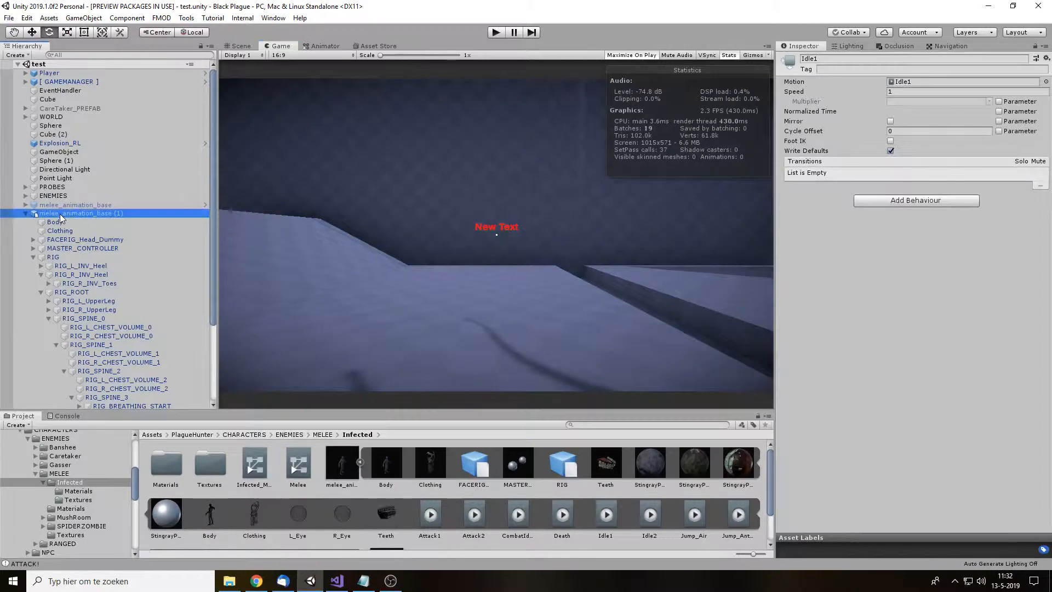
Step: Set melee_animation_base (1)'s Sphere Collider radius to 1 and test approaching the enemy in play mode
left_click(931, 288)
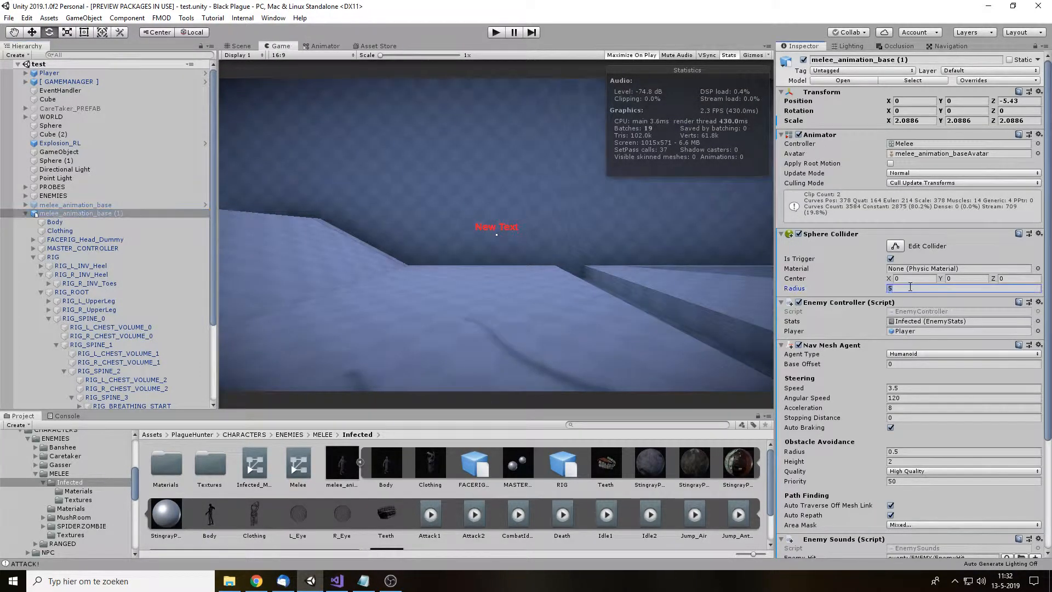
type("1")
left_click(497, 32)
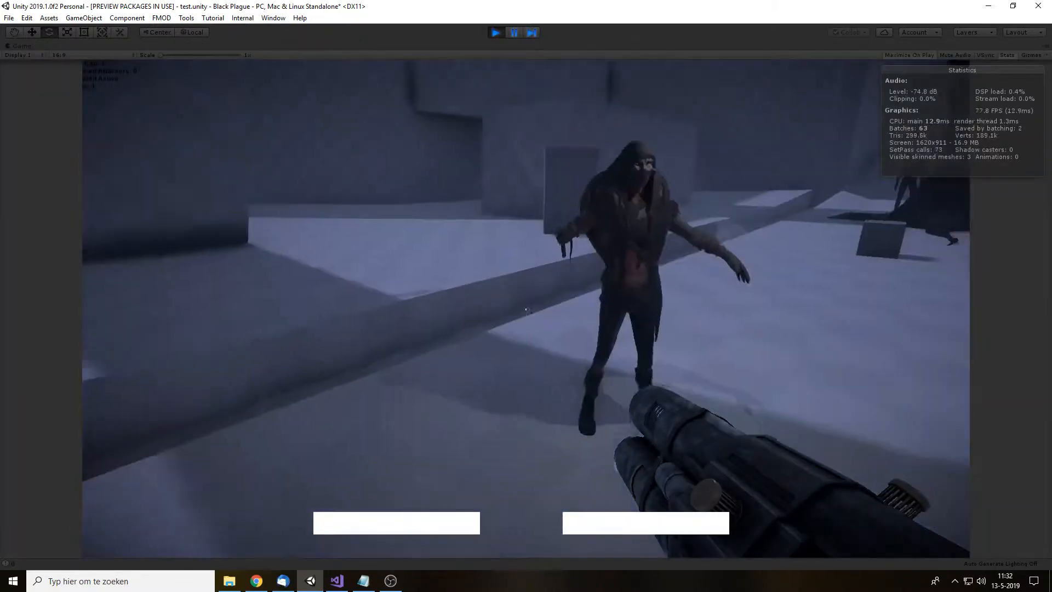
key("w")
key("w")
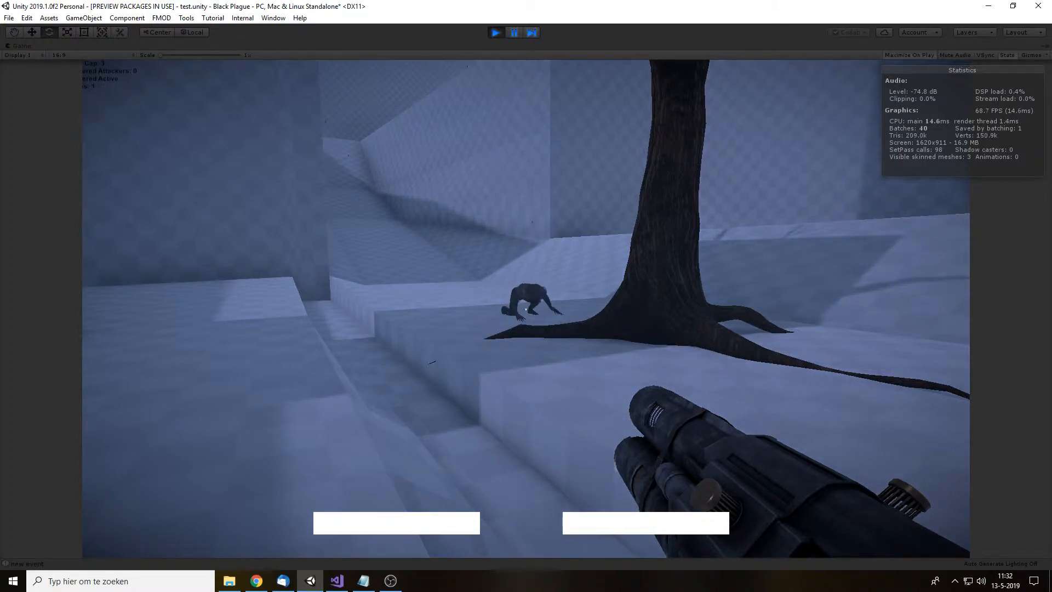
key("w")
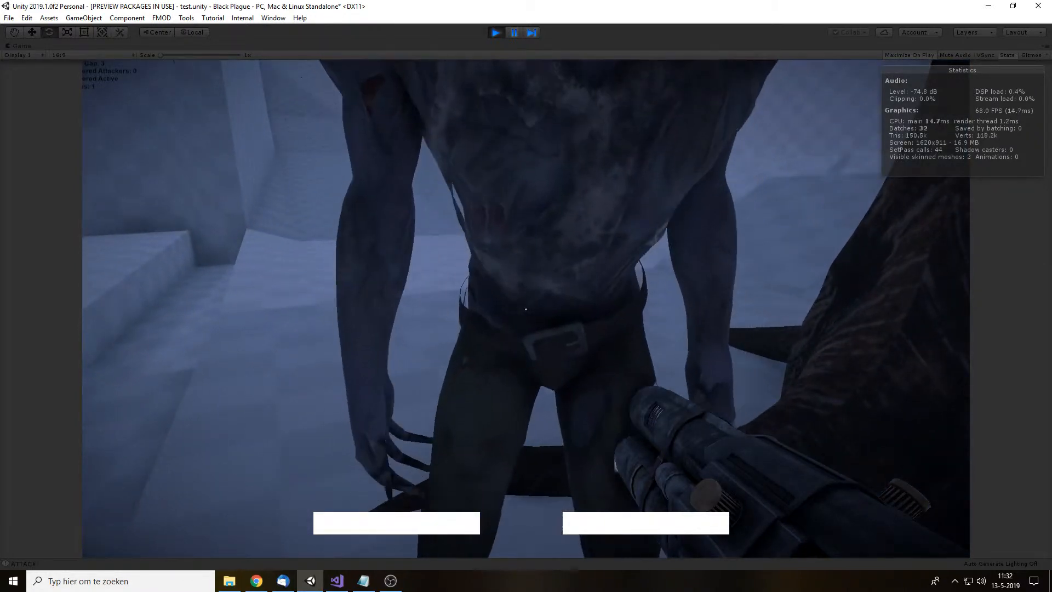
key("ctrl+p")
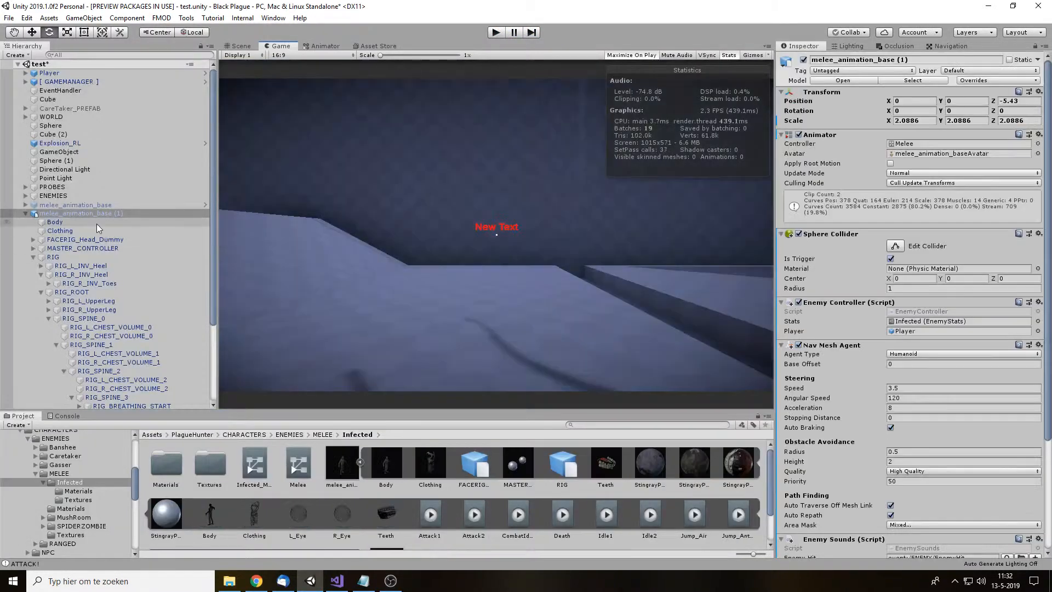
Step: Return to the Scene view and make the Rigidbodies of RIG_ROOT and RIG_SPINE_1 kinematic
left_click(242, 44)
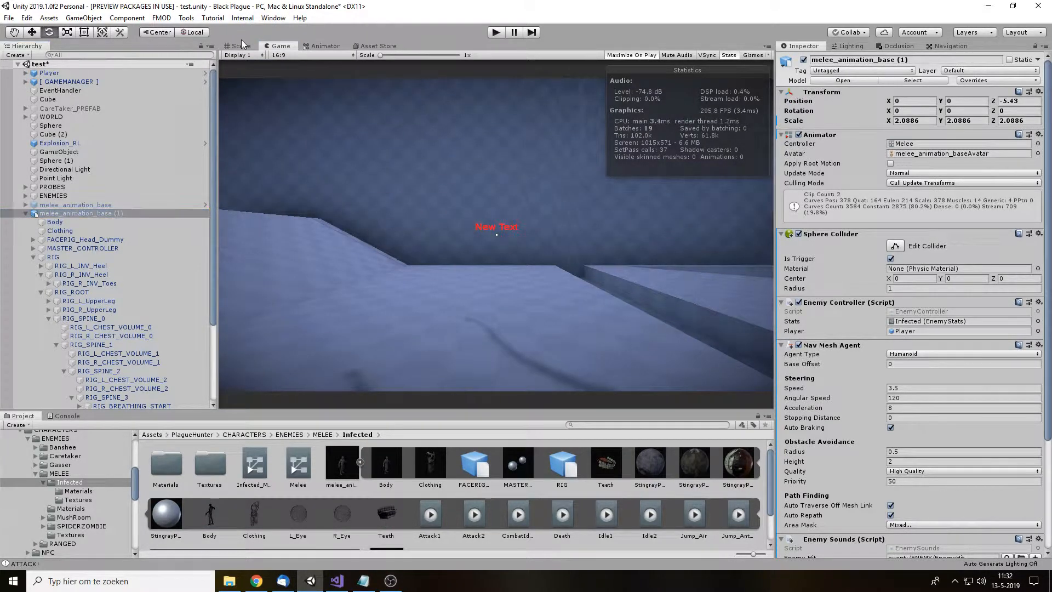
left_click(242, 46)
scroll(370, 142, "down", 3)
scroll(521, 224, "up", 5)
left_click(241, 46)
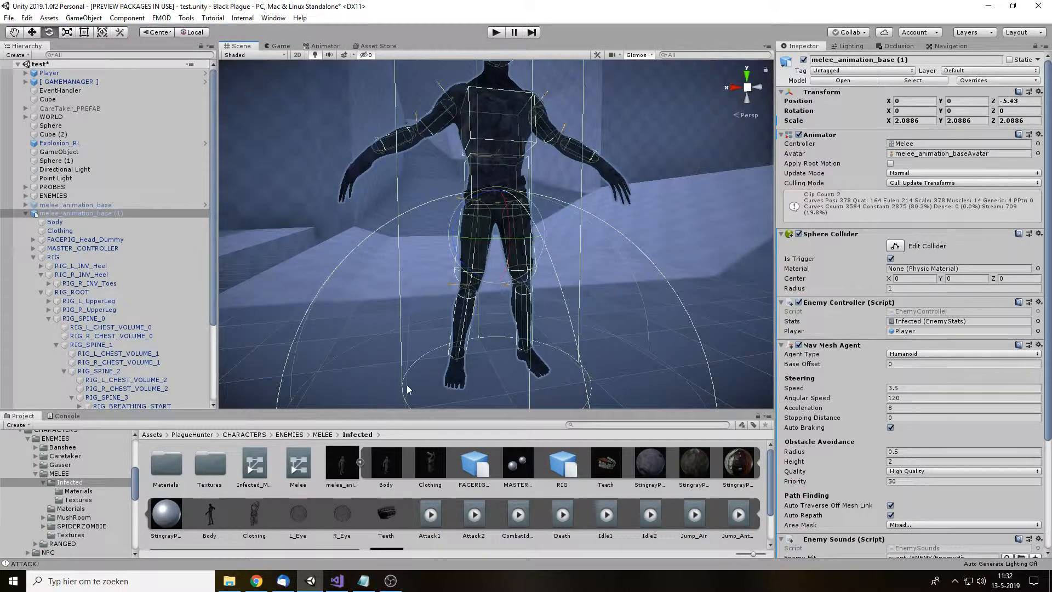
left_click(77, 258)
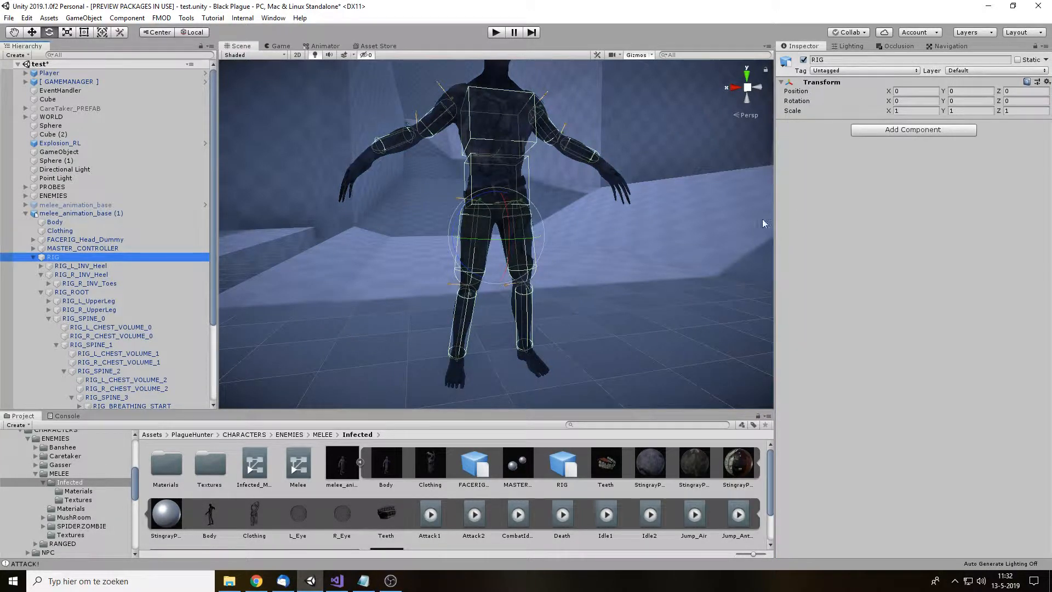
left_click(131, 292)
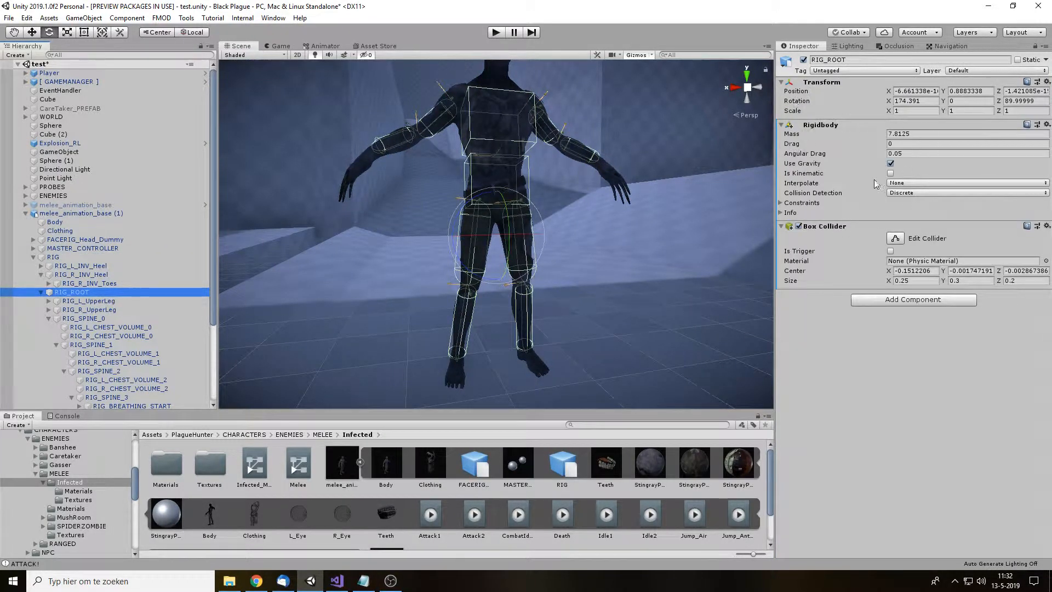
left_click(890, 173)
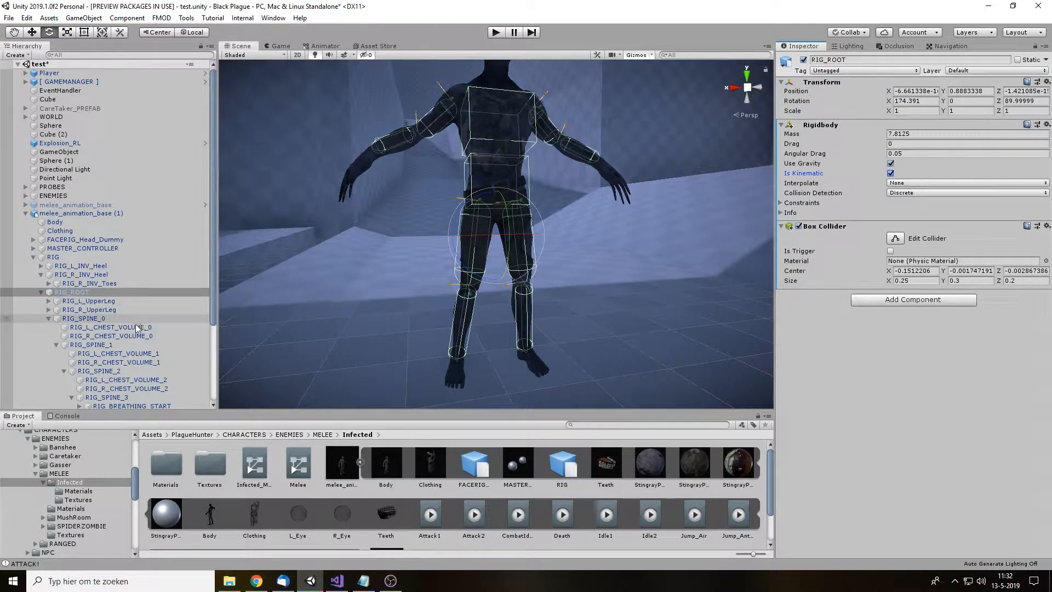
left_click(131, 345)
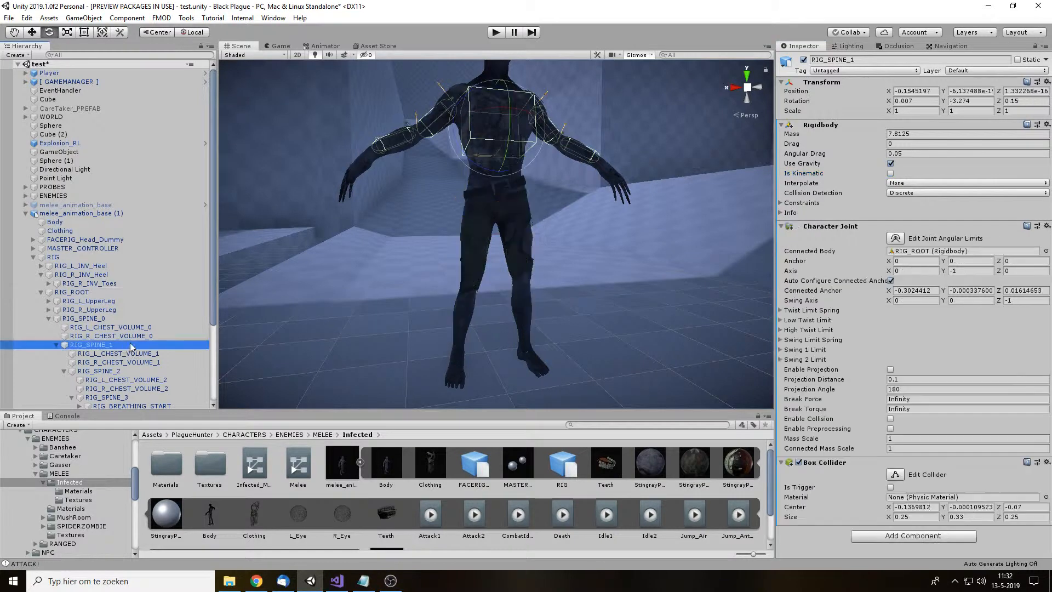
left_click(890, 173)
Step: Expand both upper leg bones and make the Rigidbodies of RIG_L_UpperLeg and RIG_L_LowerLeg kinematic
scroll(163, 323, "down", 3)
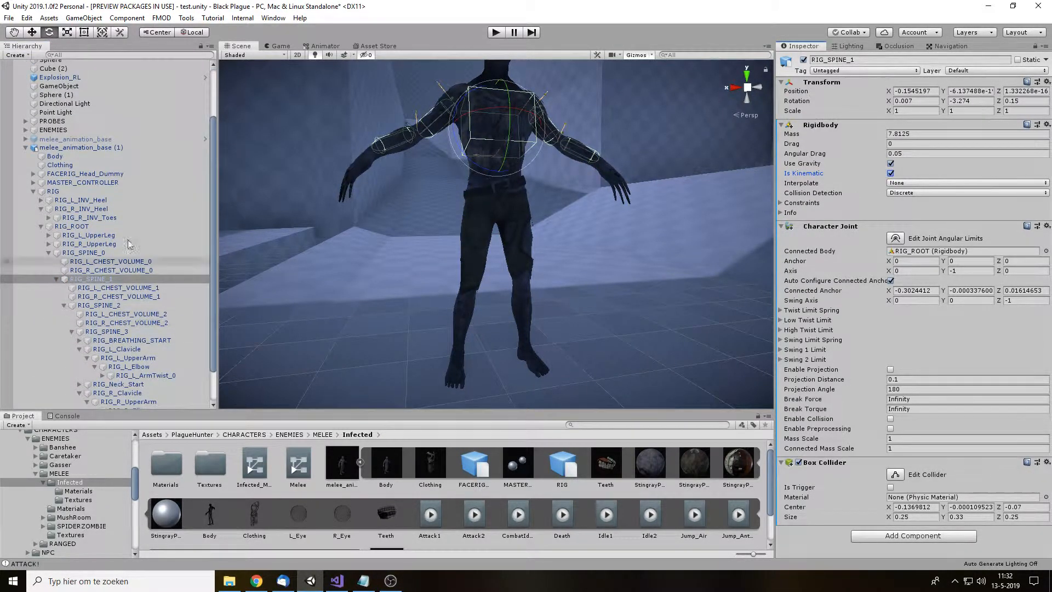
left_click(49, 235)
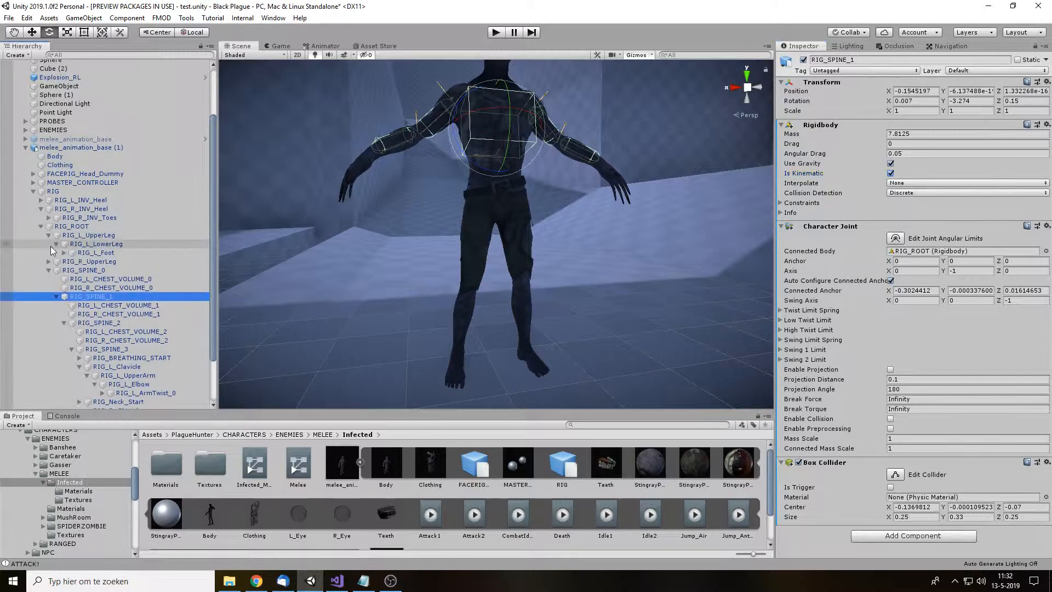
left_click(49, 261)
left_click(91, 235)
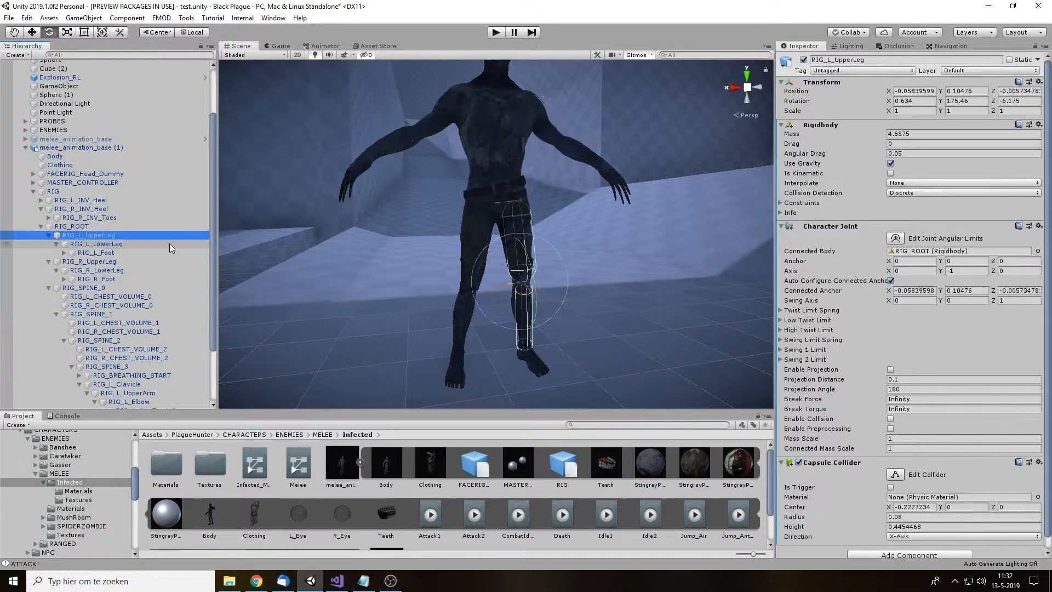
left_click(891, 173)
left_click(98, 244)
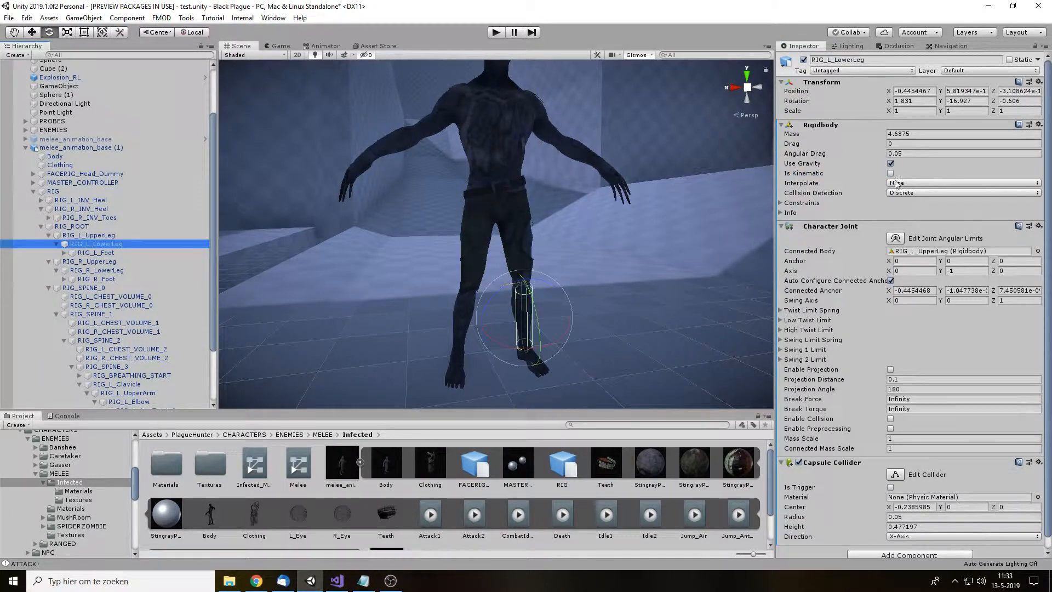
left_click(891, 173)
Step: Make the Rigidbodies of RIG_R_UpperLeg and RIG_R_LowerLeg kinematic
left_click(118, 261)
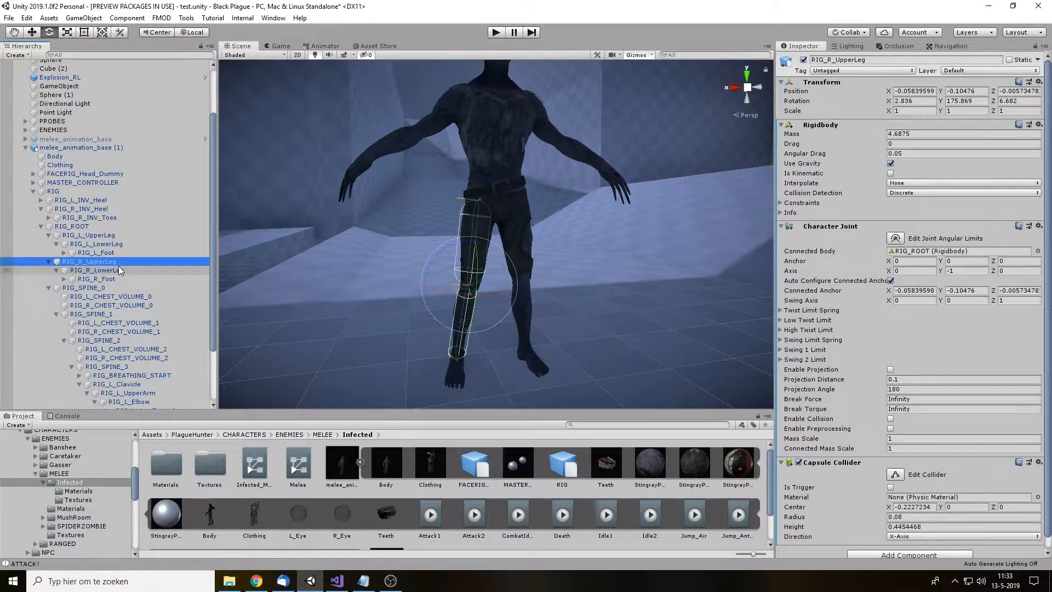
left_click(891, 173)
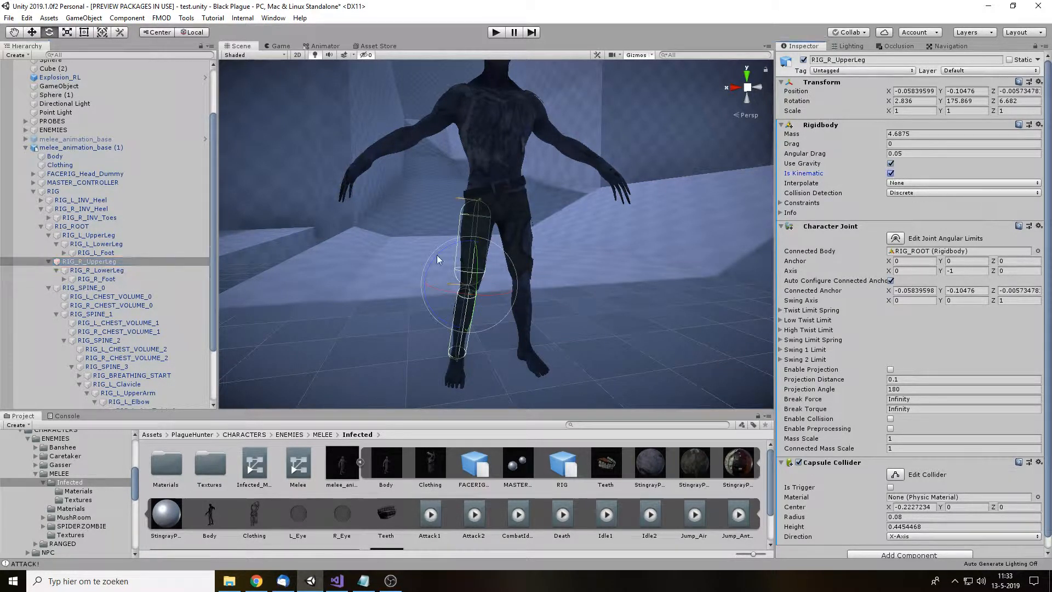
left_click(175, 270)
left_click(891, 173)
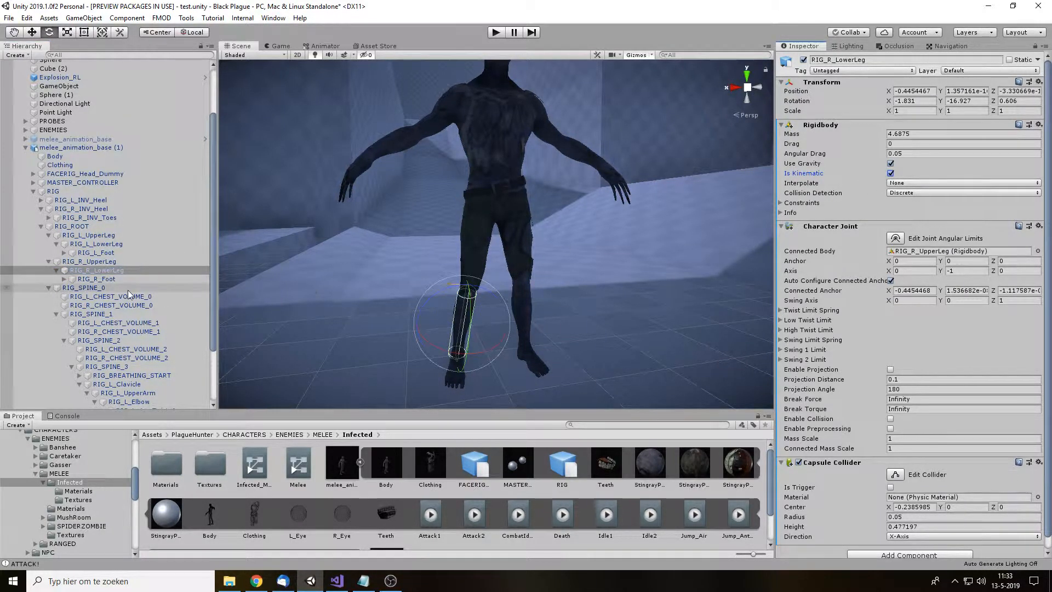
Step: Make the Rigidbodies of RIG_L_UpperArm and RIG_L_Elbow kinematic
scroll(127, 291, "down", 1)
left_click(112, 282)
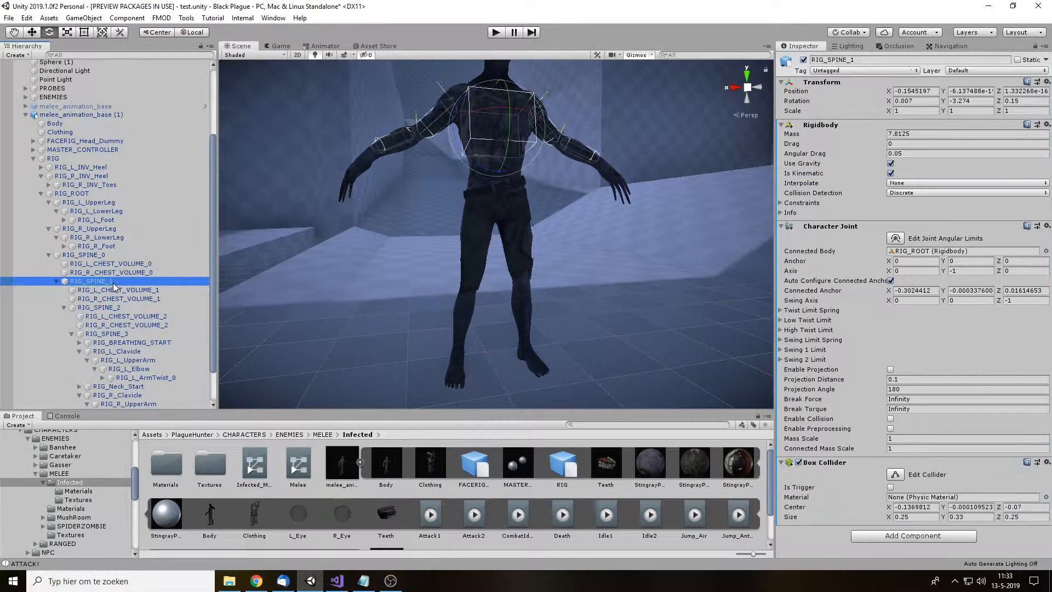
left_click(128, 360)
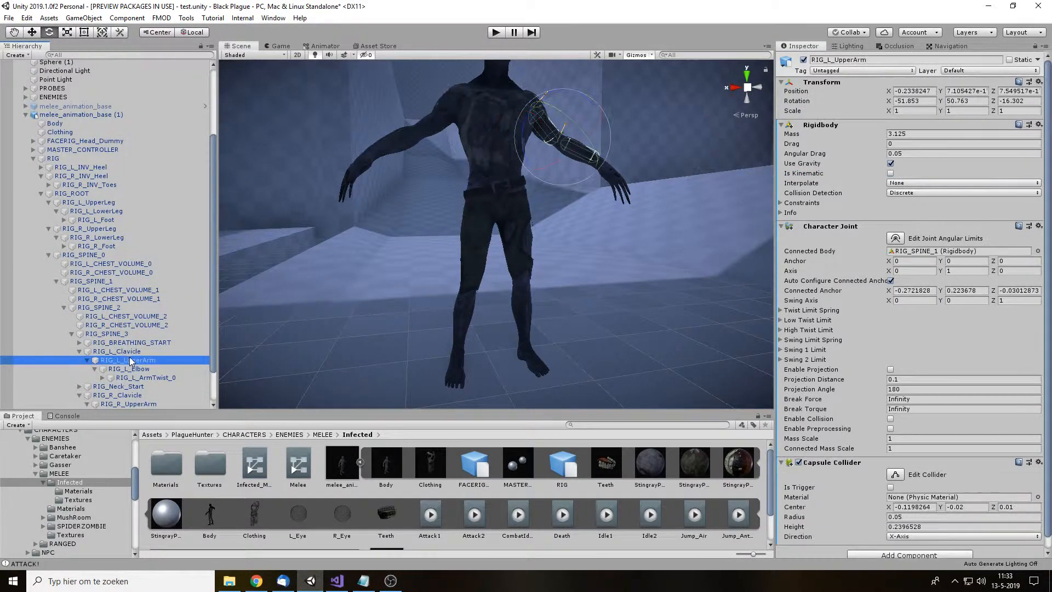
left_click(890, 173)
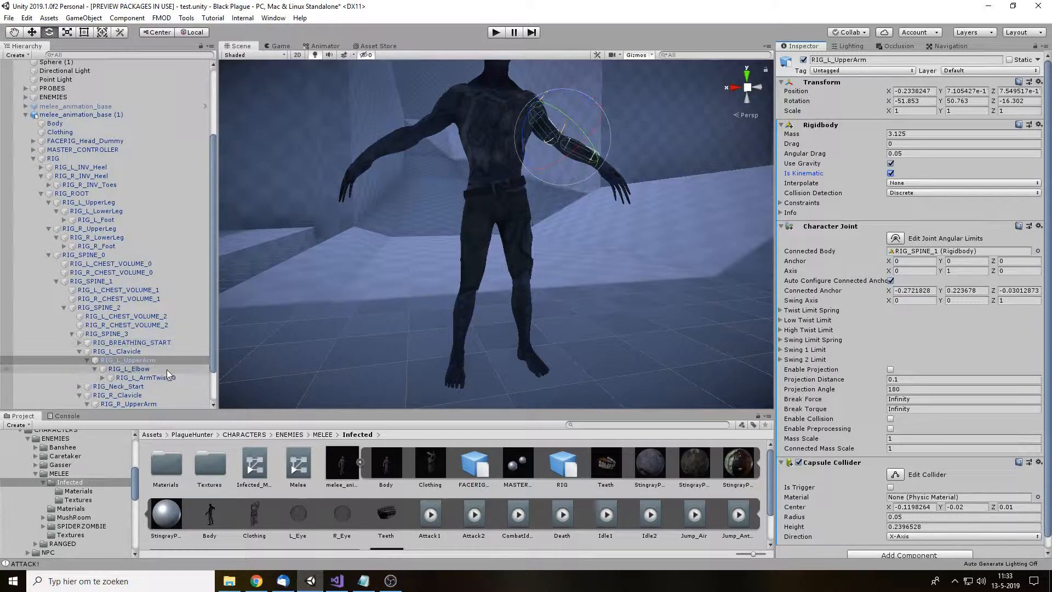
left_click(165, 368)
left_click(890, 173)
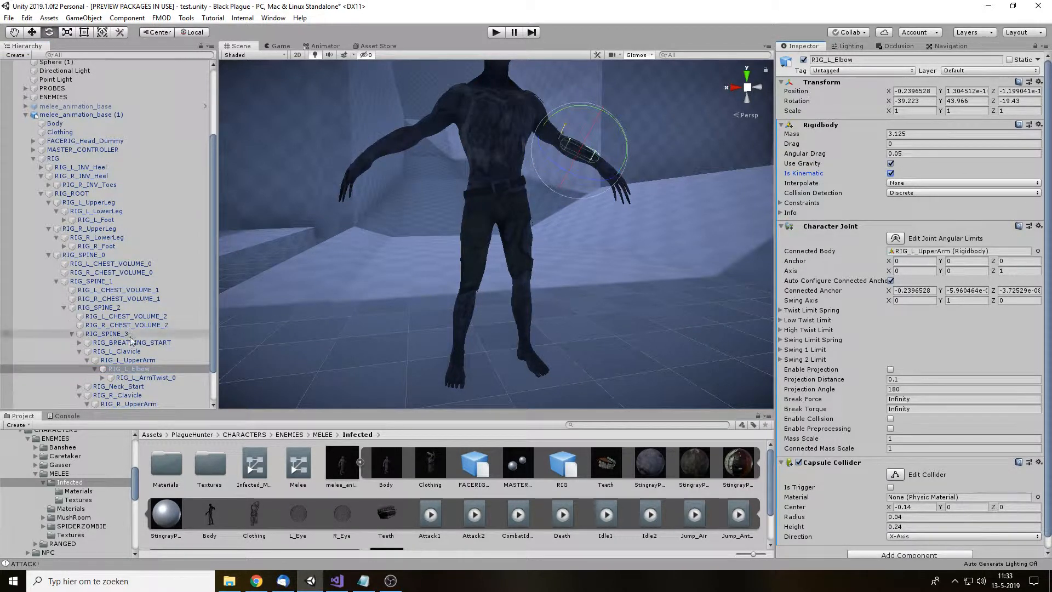
Step: Make the Rigidbodies of RIG_R_UpperArm and RIG_R_Elbow kinematic
scroll(130, 337, "down", 4)
left_click(124, 353)
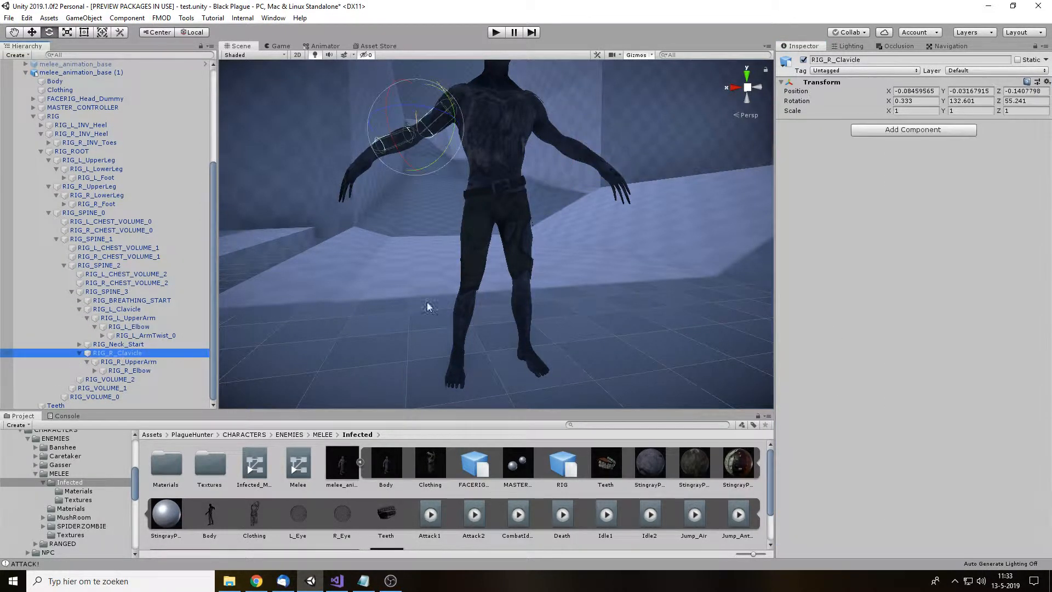
left_click(143, 362)
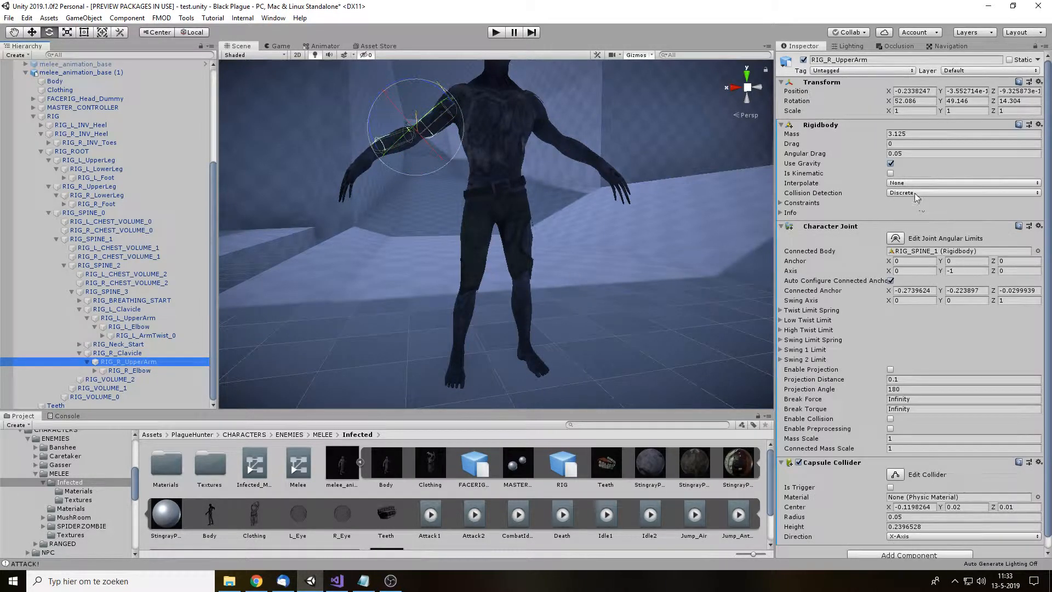
left_click(891, 172)
left_click(135, 373)
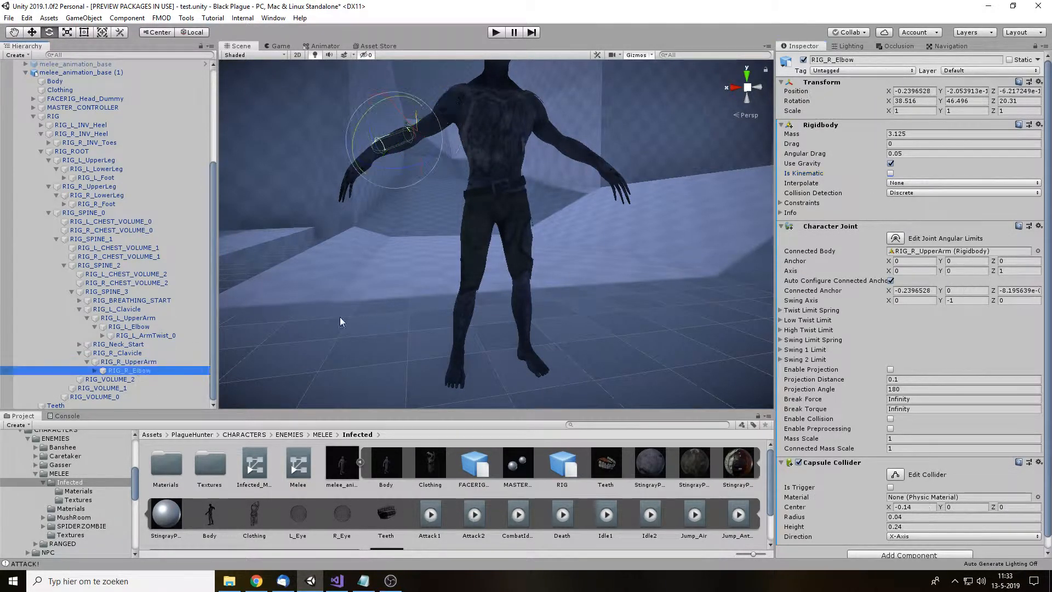
left_click(890, 173)
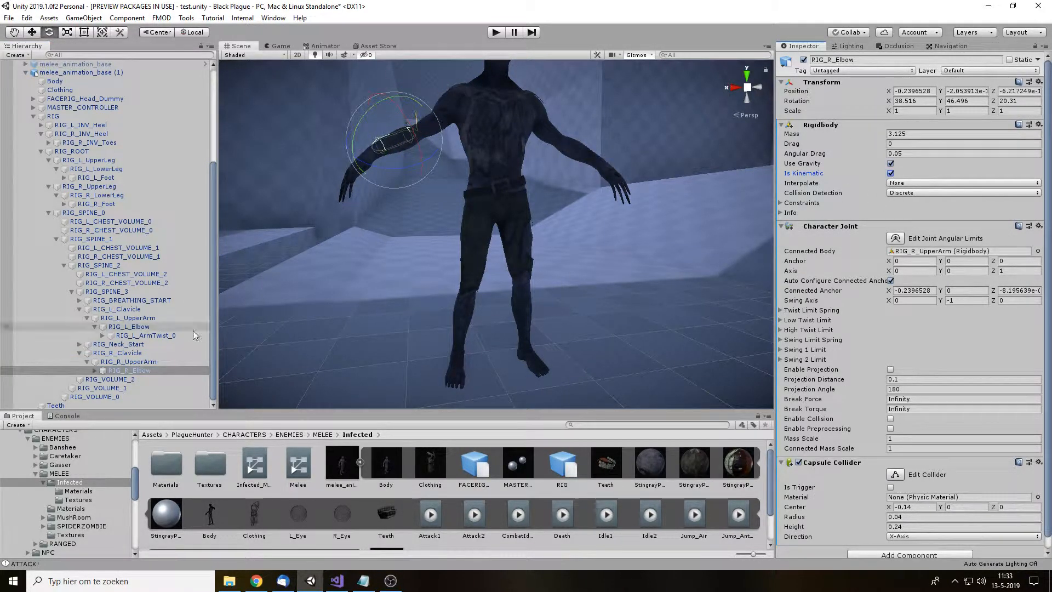
scroll(115, 328, "up", 5)
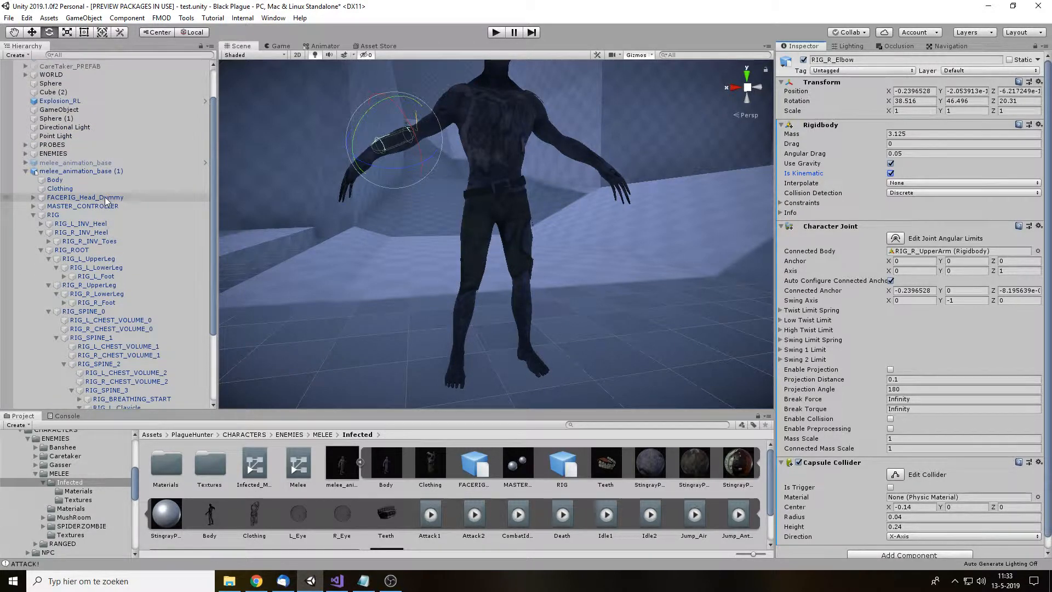
Step: Make the Rigidbody of FACERIG_Head_Dummy kinematic and save the scene
left_click(85, 197)
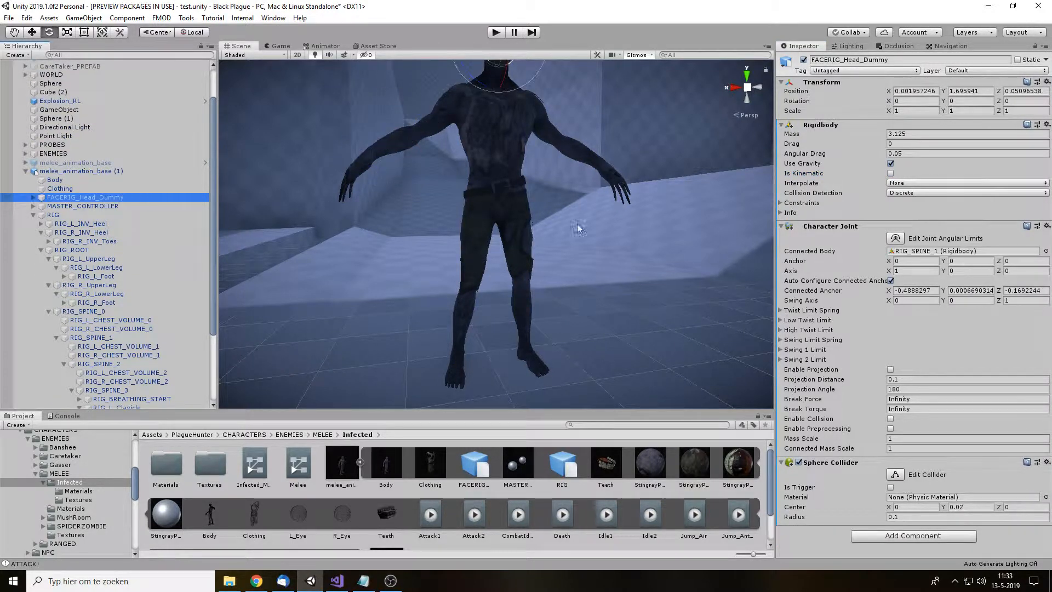
left_click(891, 173)
scroll(546, 189, "down", 2)
middle_click_drag(541, 177, 534, 209)
key("ctrl+s")
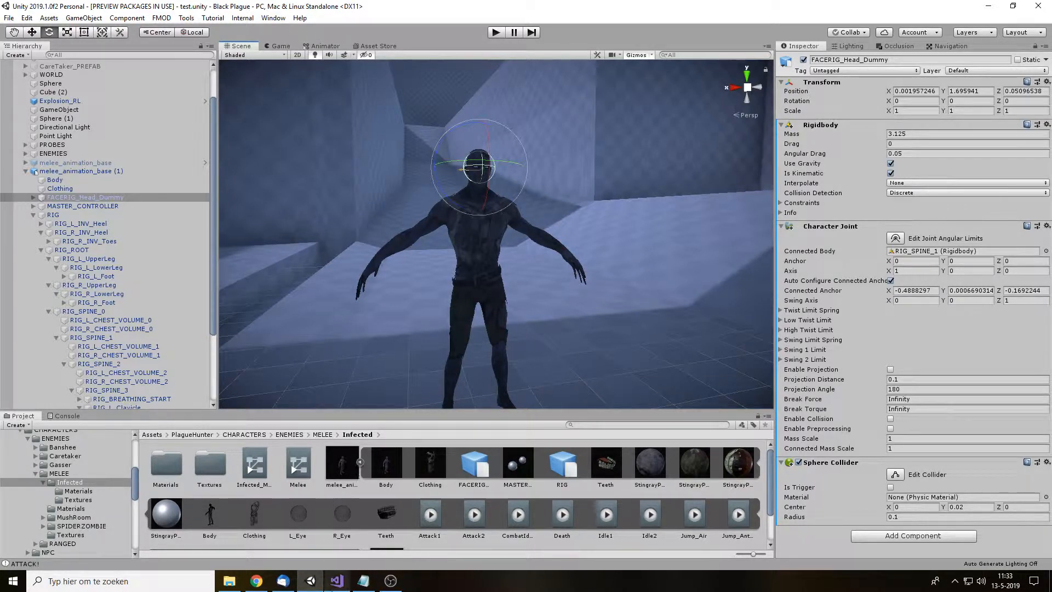
Step: Switch to Visual Studio and insert a foreach loop below the NavMeshAgent line in EnemyDeath() of EnemyController.cs
left_click(336, 580)
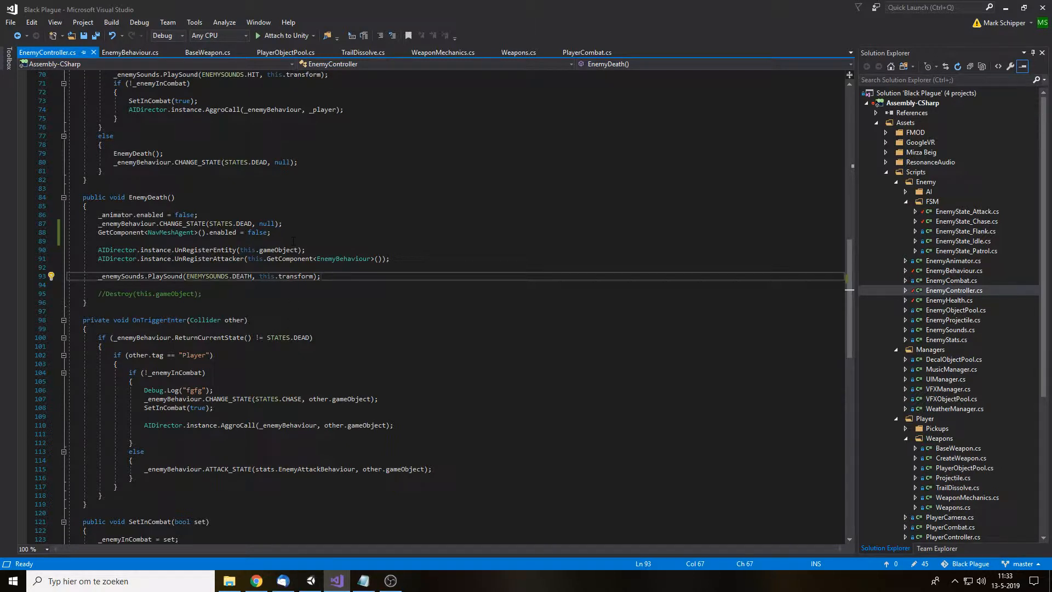
left_click(293, 241)
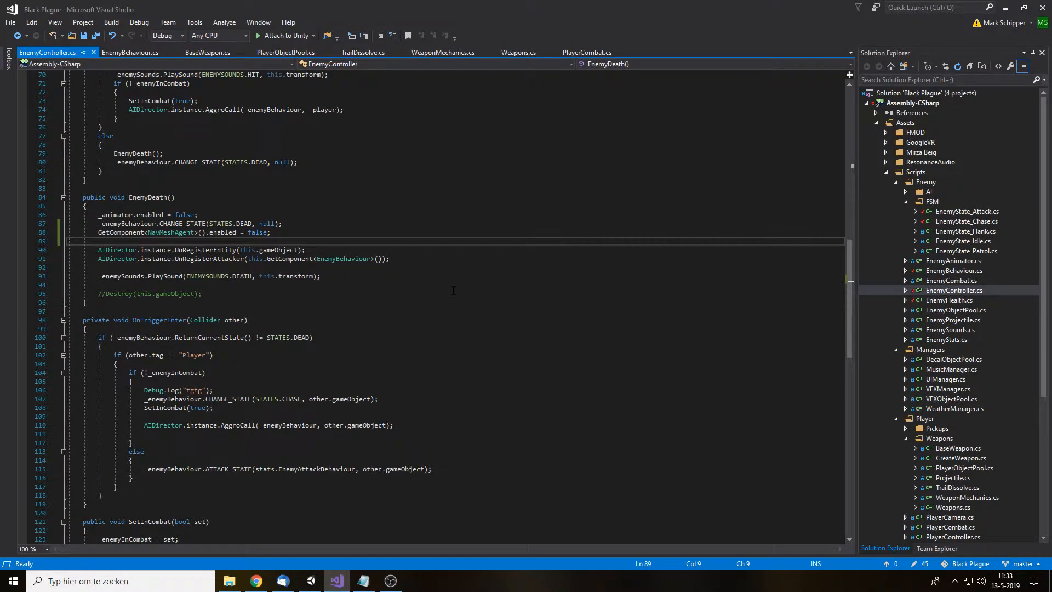
key("Return")
key("Return")
key("Return")
key("Return")
key("Return")
key("Up")
key("Up")
key("Up")
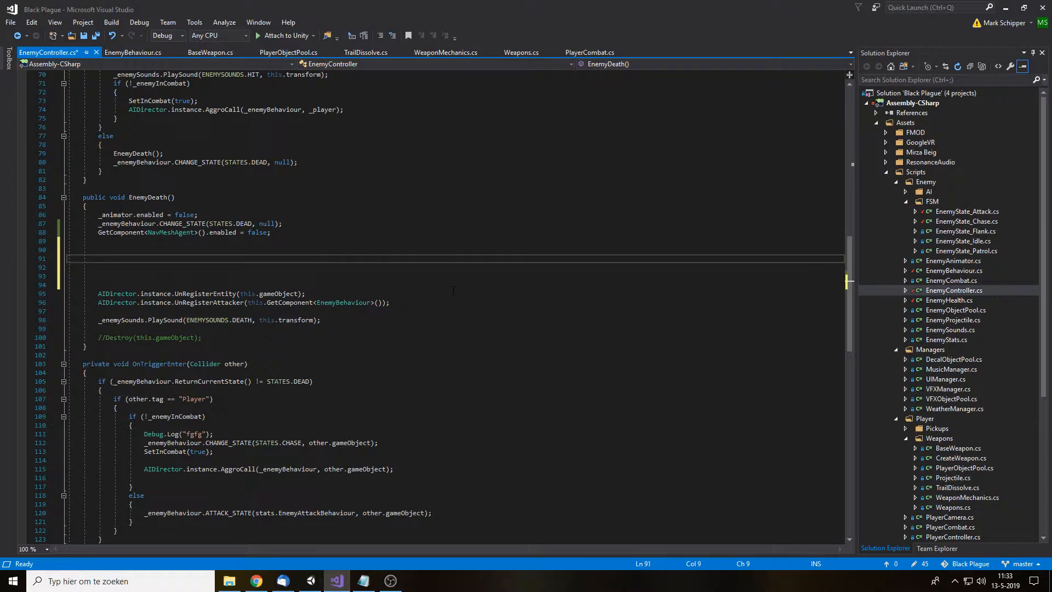
key("ctrl+s")
type("foreach")
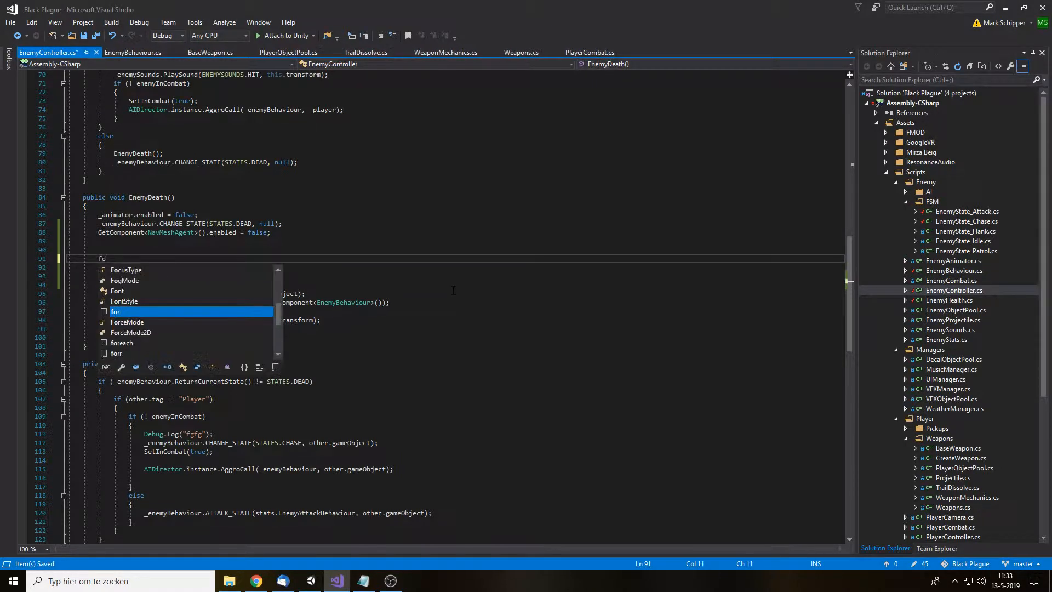
key("Tab")
key("Tab")
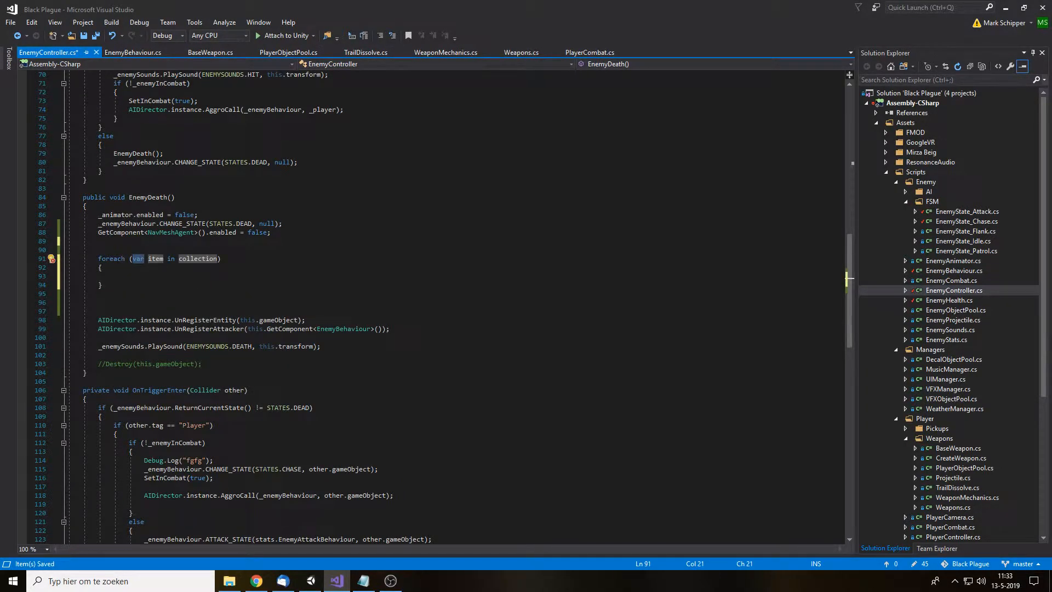
Step: Declare the foreach loop variable as a Rigidbody named rb
type("Rigidbody")
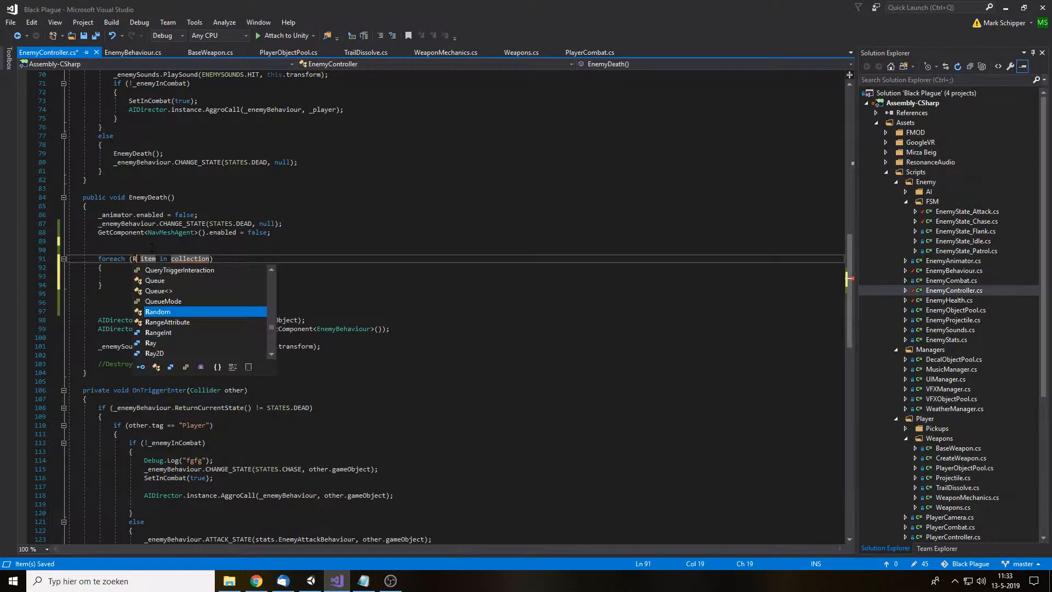
key("Right")
key("Right")
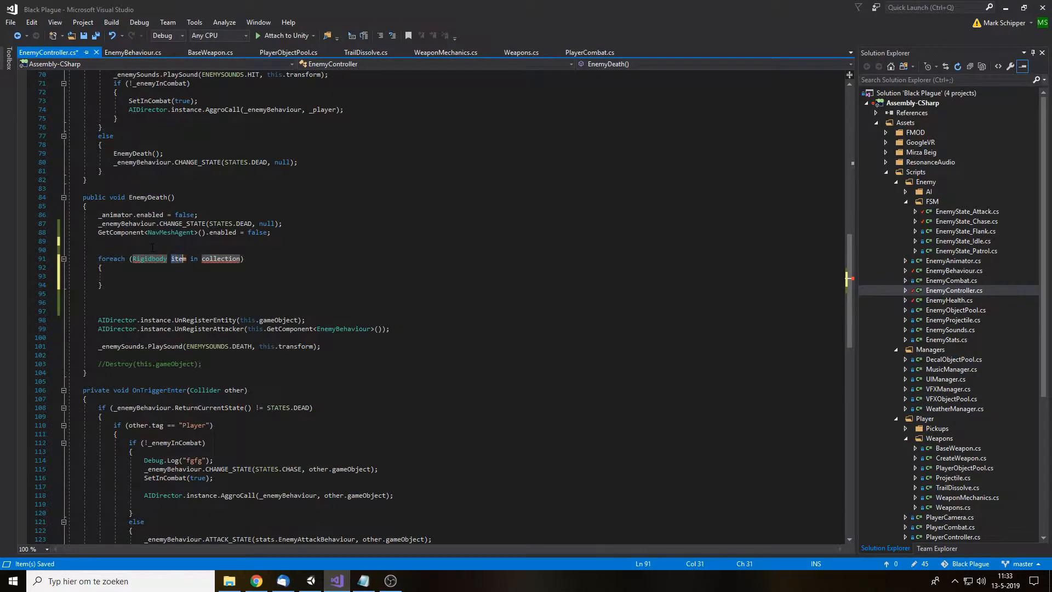
key("shift+Right")
type("rb")
key("Tab")
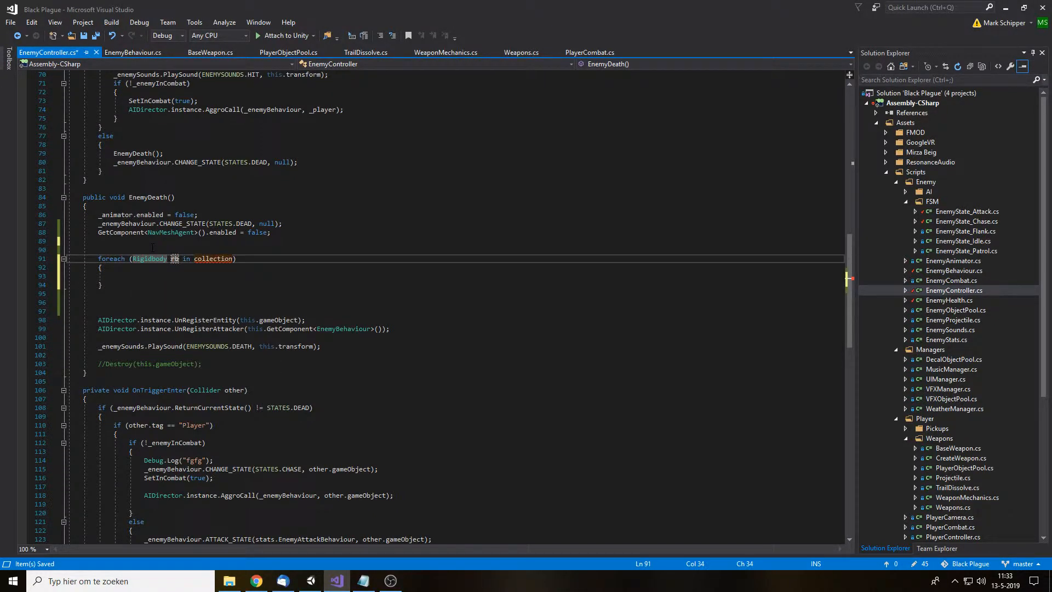
Step: Make the foreach loop iterate over GetComponentsInChildren<Rigidbody>()
type("GetCom")
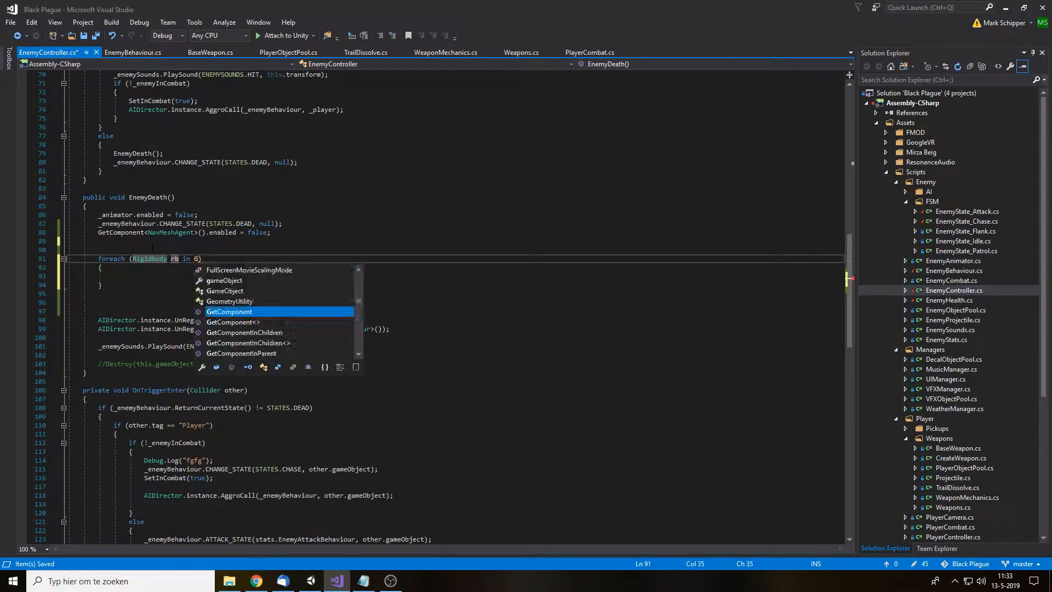
key("Down")
key("Down")
key("Down")
key("Down")
key("Down")
key("Down")
key("Down")
key("Down")
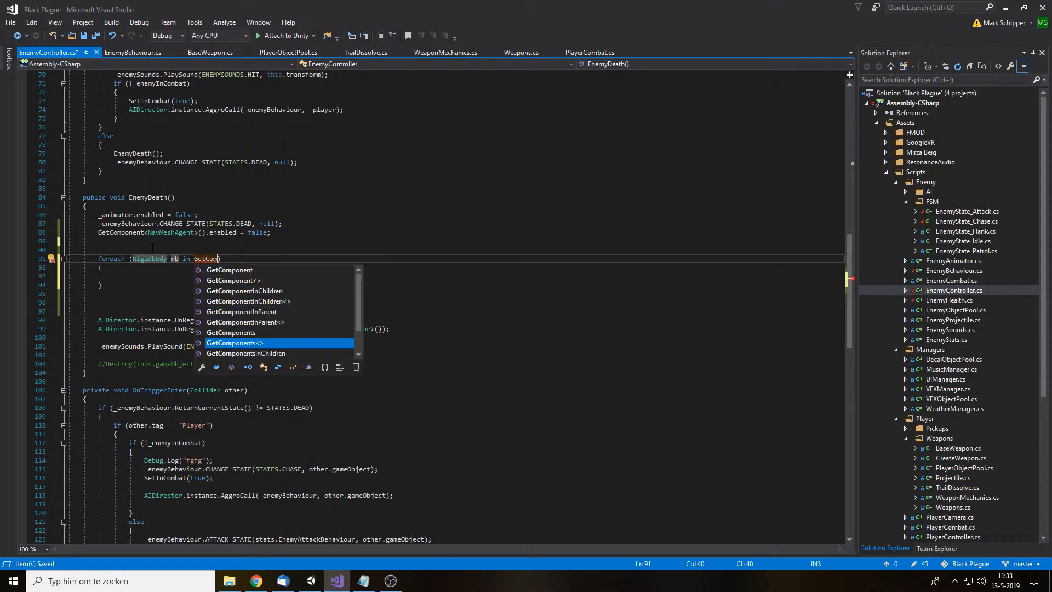
key("Tab")
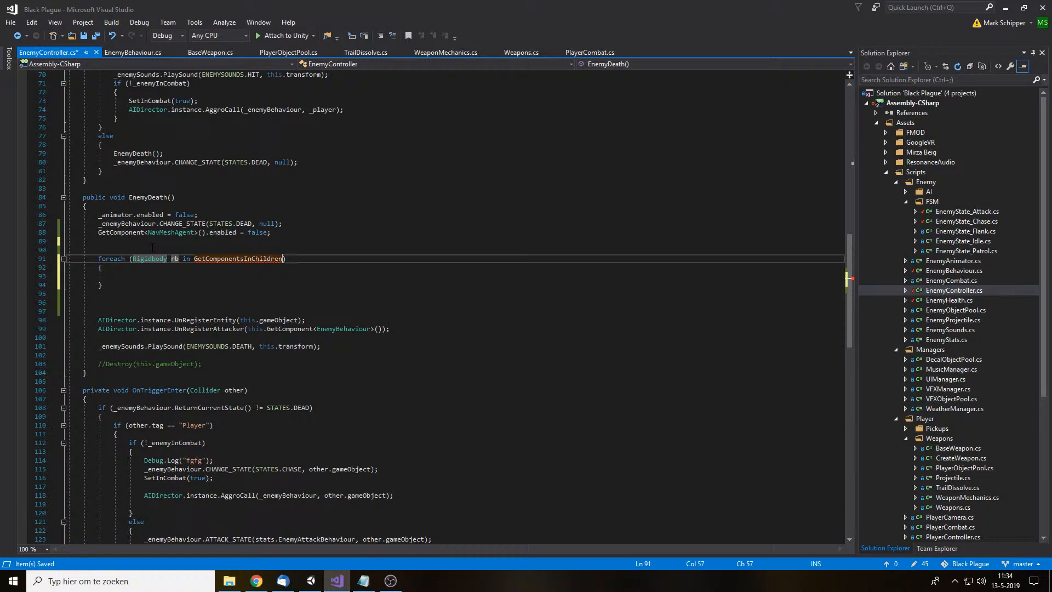
type("<Rigidbody")
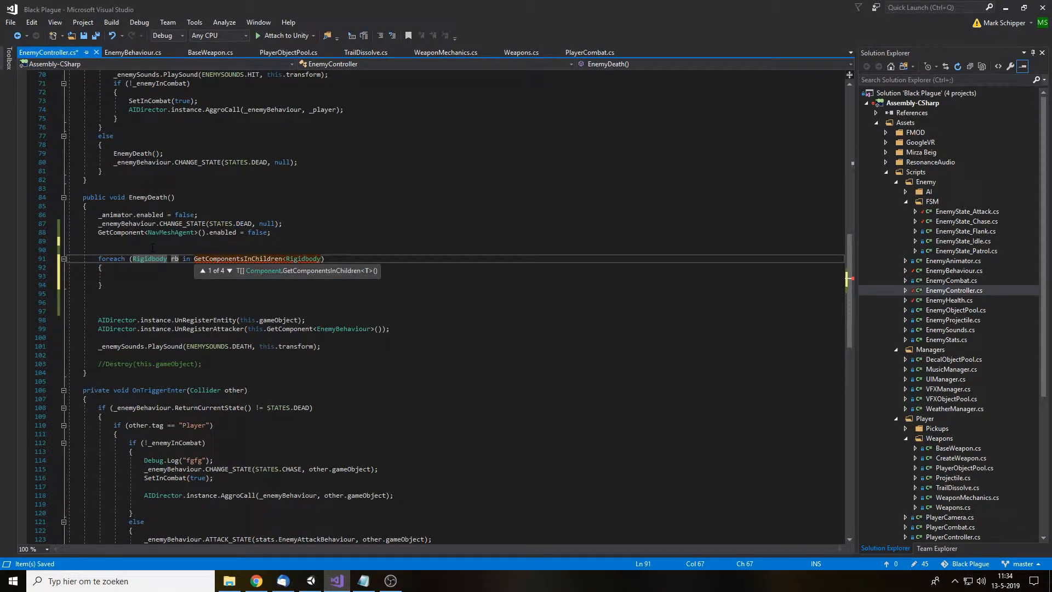
type(">()")
key("Down")
key("Down")
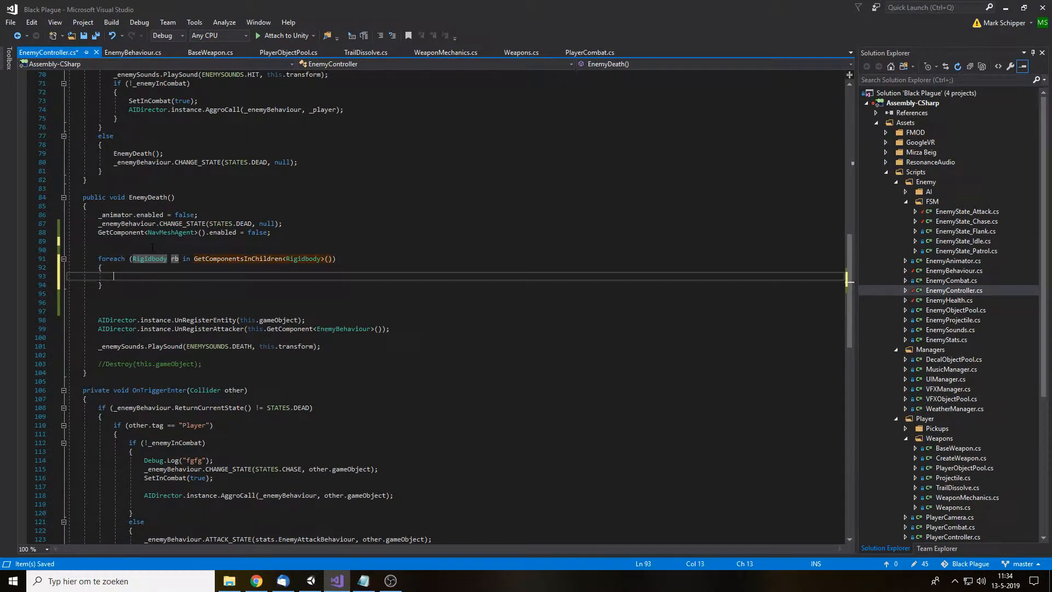
Step: Add rb.isKinematic = false; to the body of the foreach loop and save the script
key("ctrl+s")
type("rb")
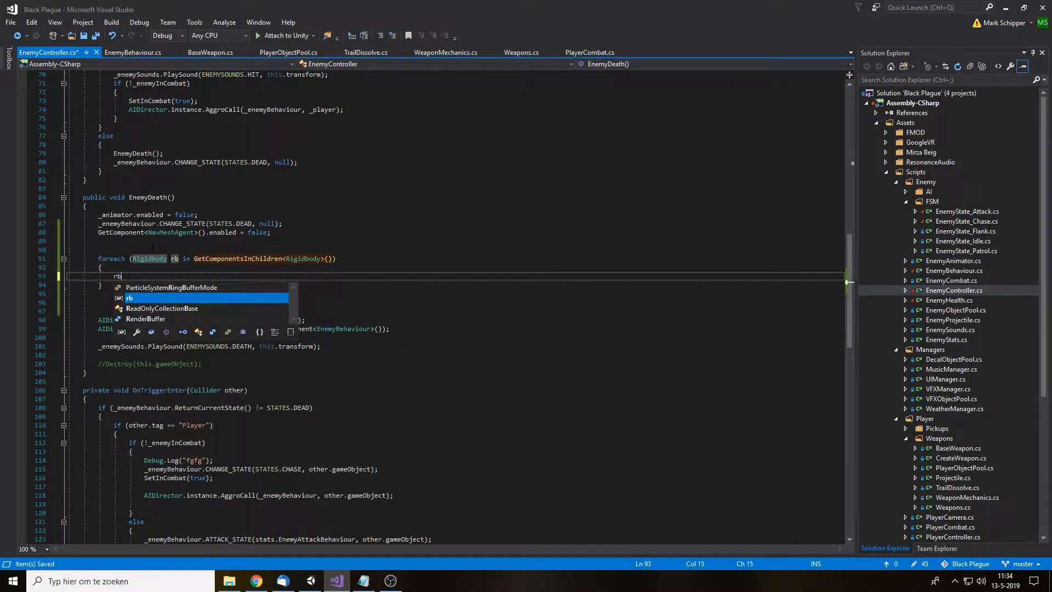
type(".i")
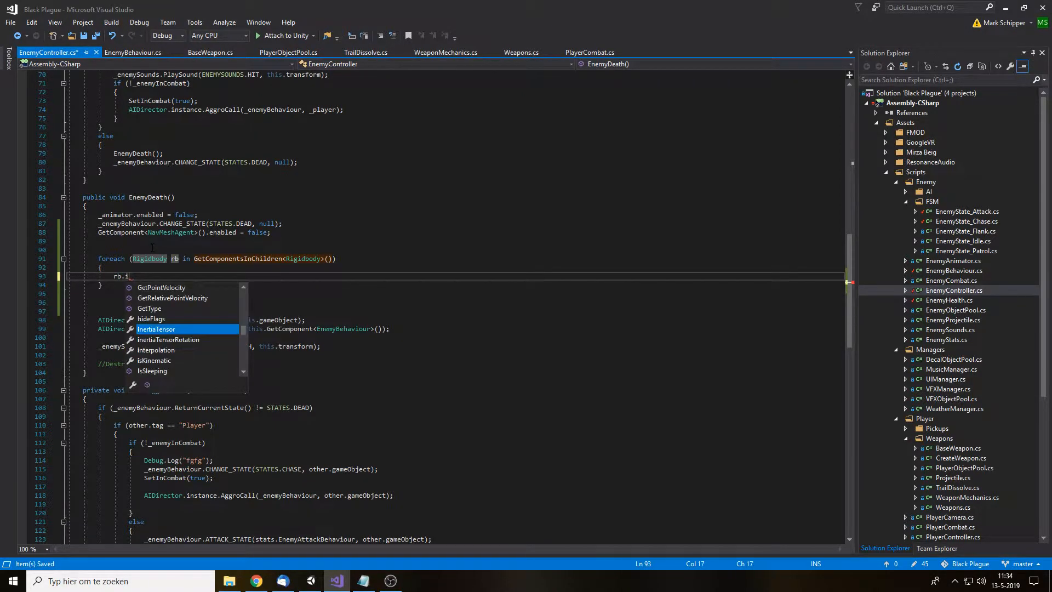
type("sKinematic = false;")
key("ctrl+s")
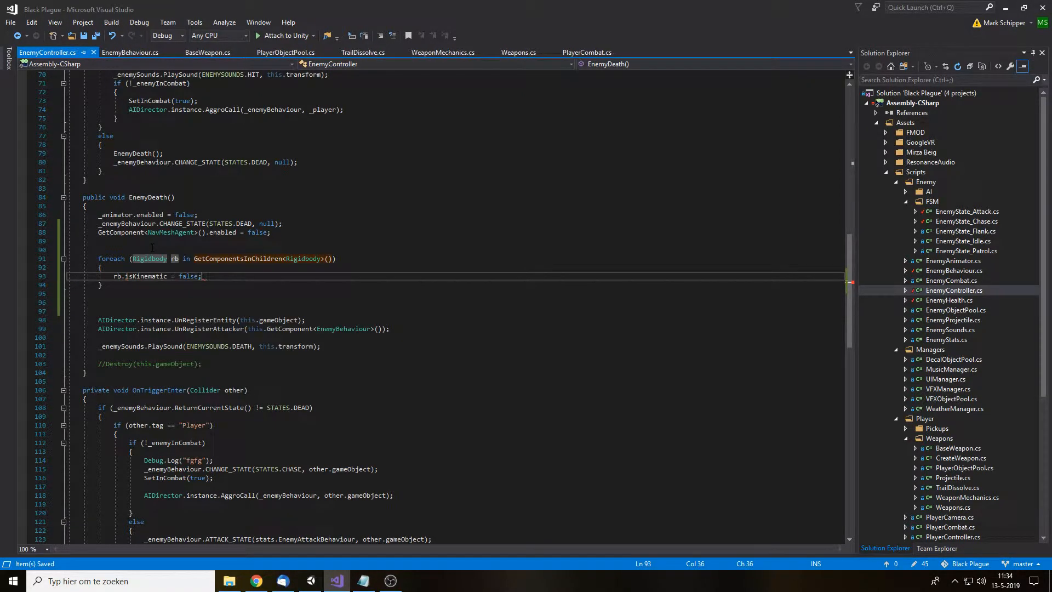
left_click(424, 257)
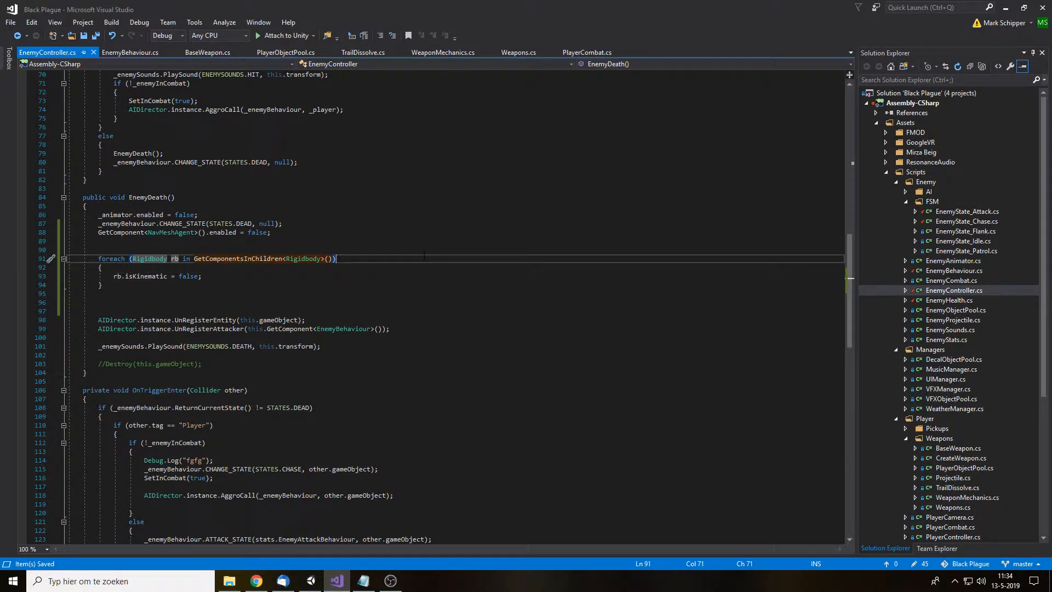
left_click(319, 235)
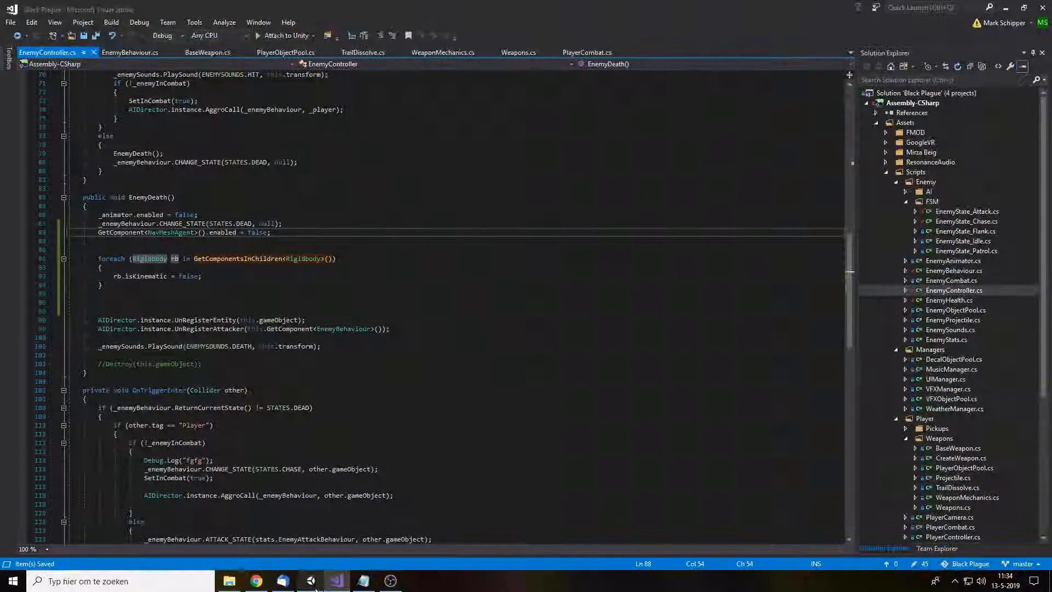
Step: Switch back to Unity, enter play mode, and shoot the enemy by the tree to test its ragdoll death
left_click(310, 580)
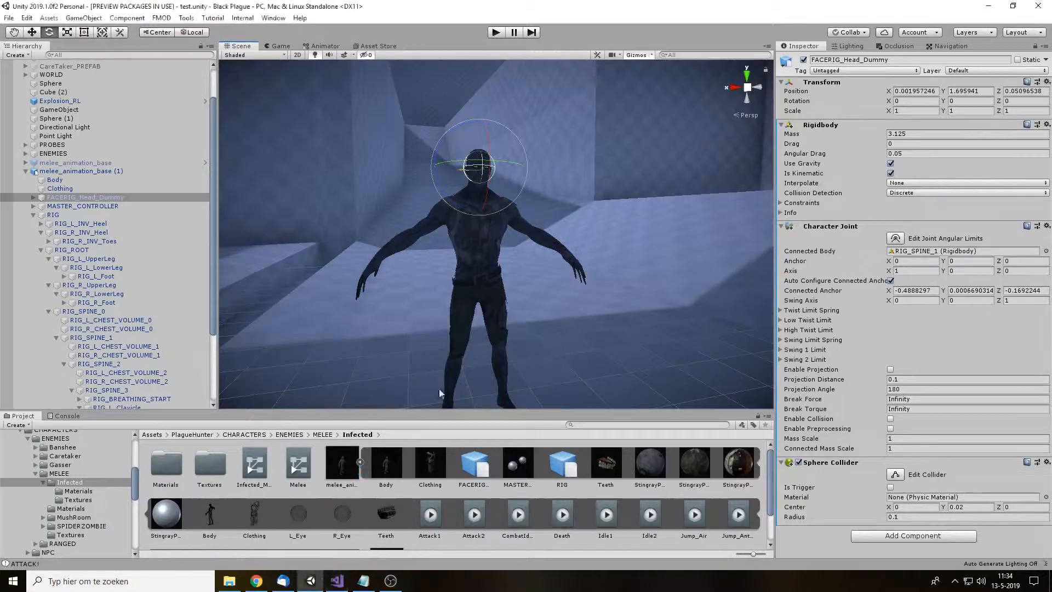
left_click(496, 33)
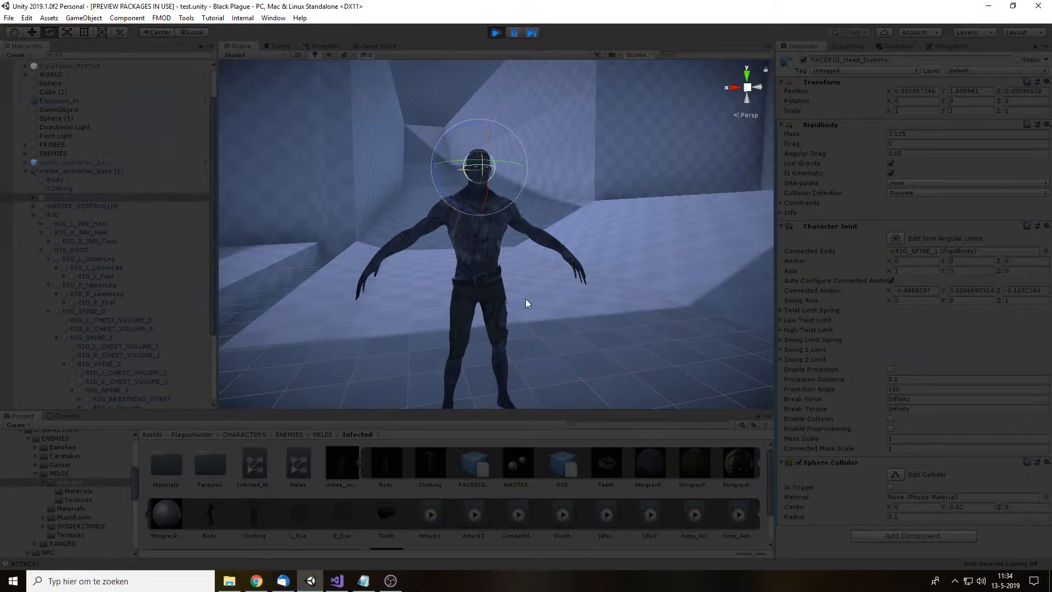
key("w")
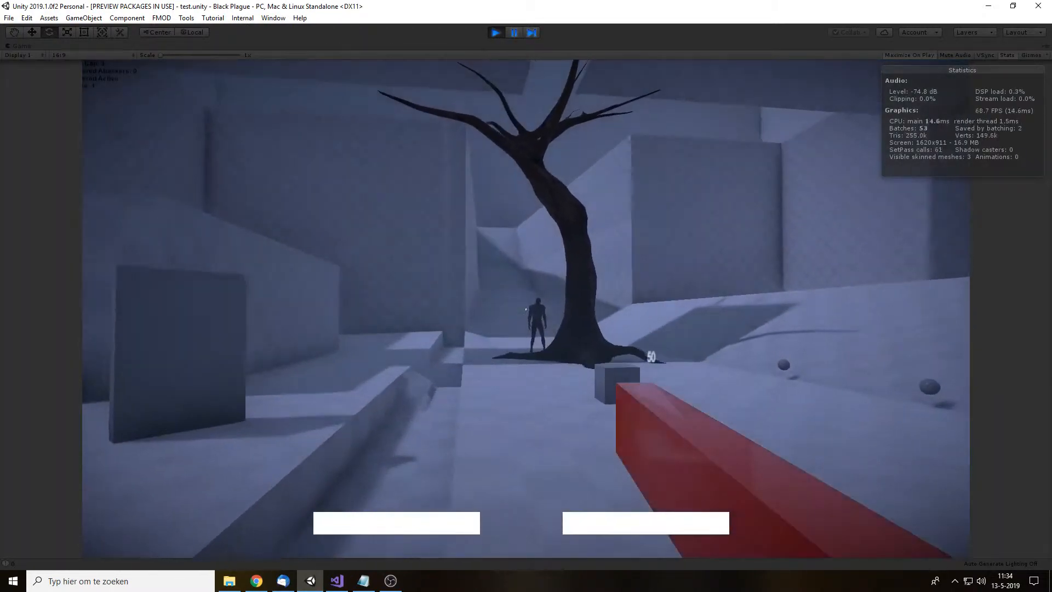
left_click(526, 309)
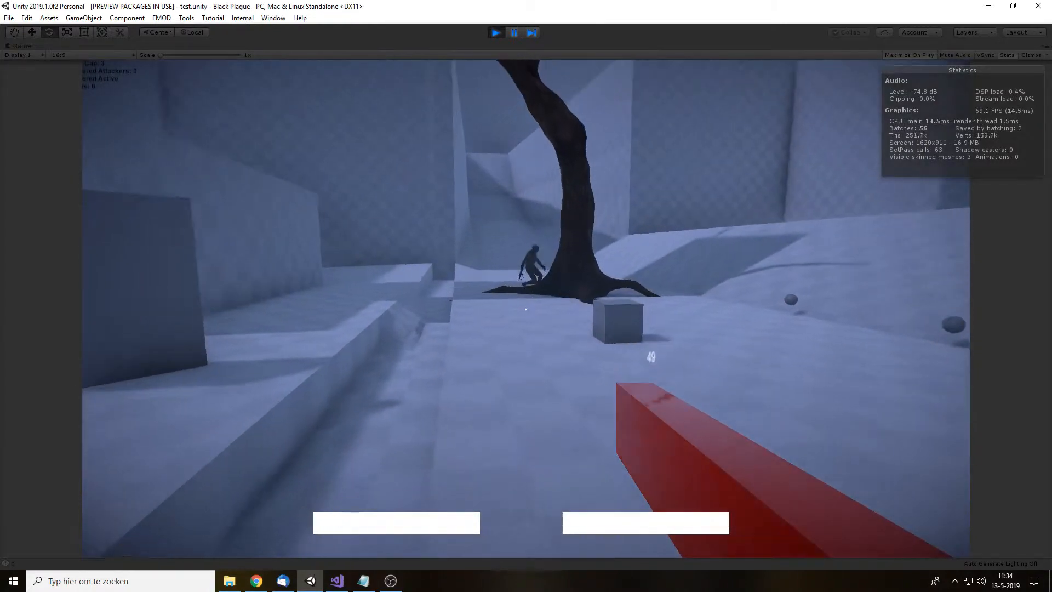
key("w")
key("w")
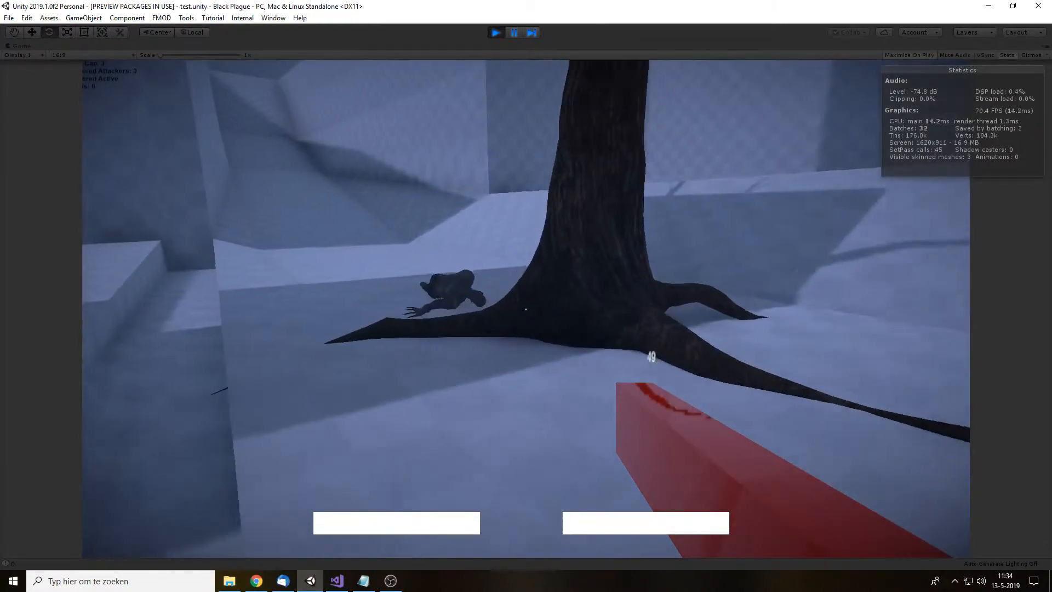
Step: Equip weapon 3 and fire at the fallen enemy from close range to test the ragdoll's reaction
key("3")
left_click(526, 309)
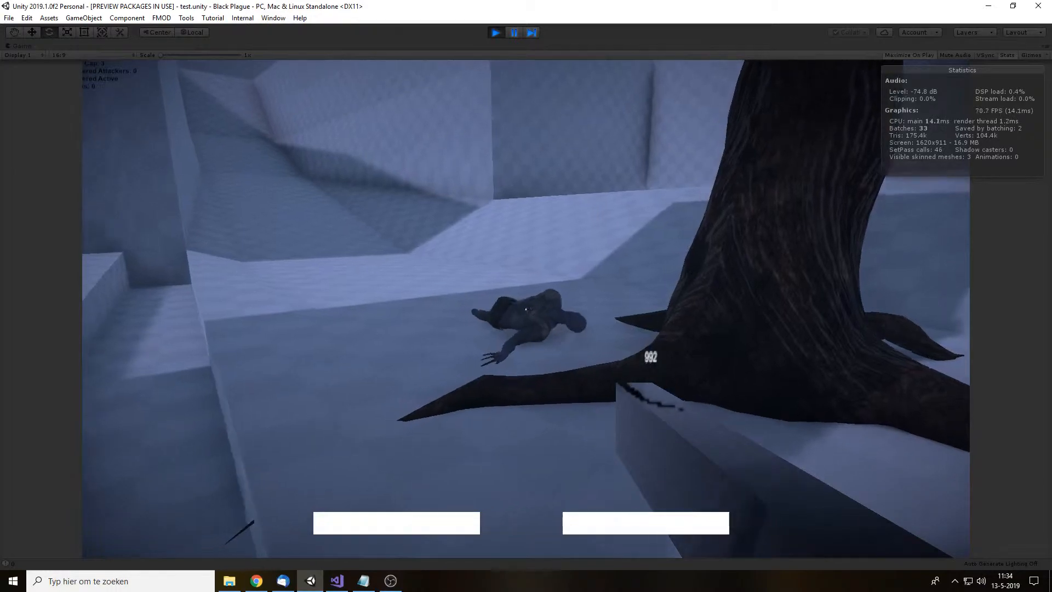
key("w")
key("w")
left_click(526, 309)
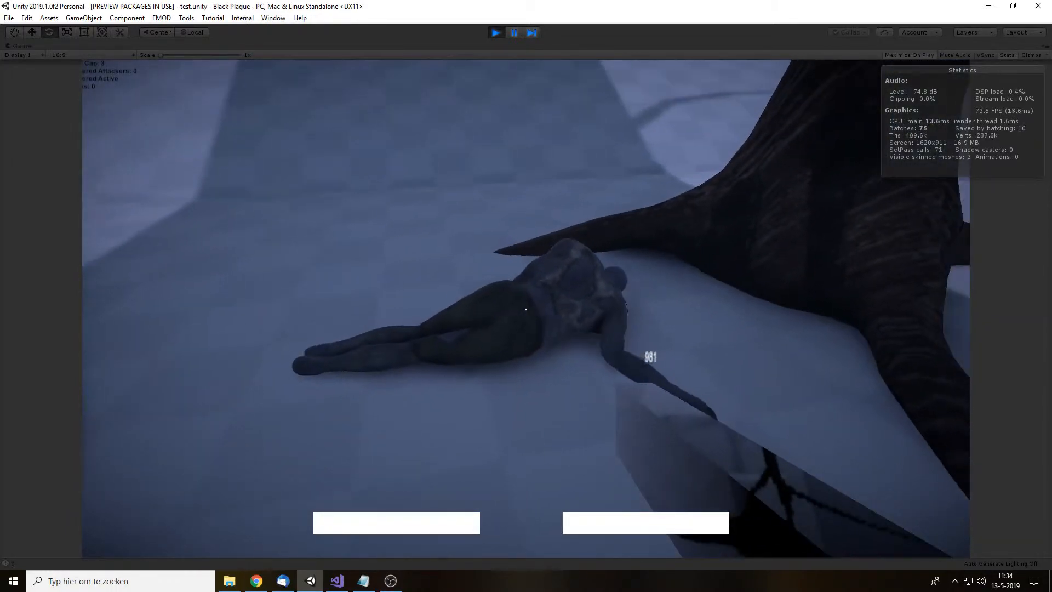
key("s")
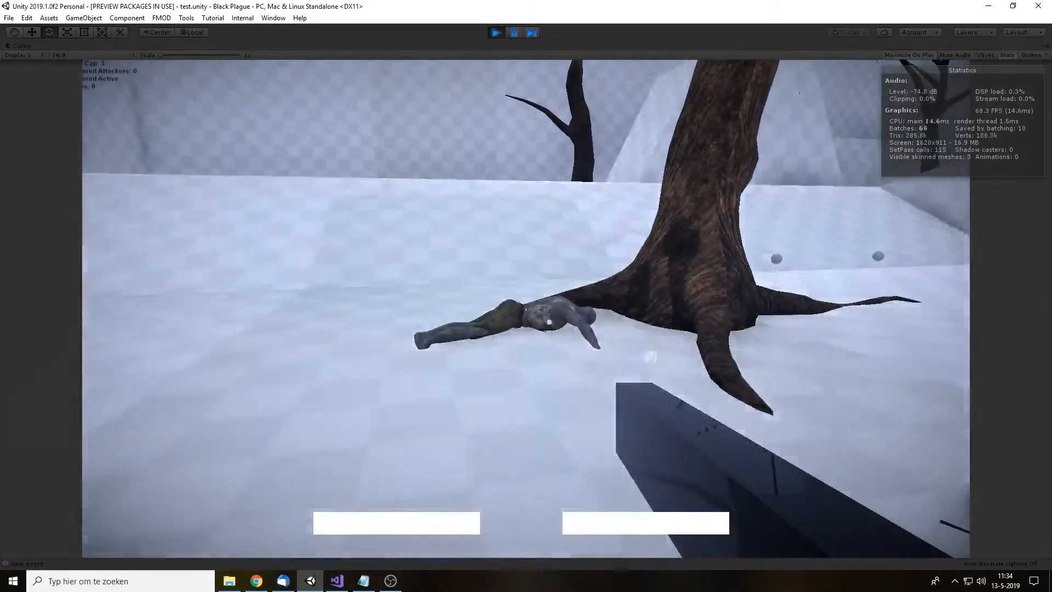
Step: Equip weapon 4, fire at the ragdoll several times from a distance, and exit play mode
key("4")
key("s")
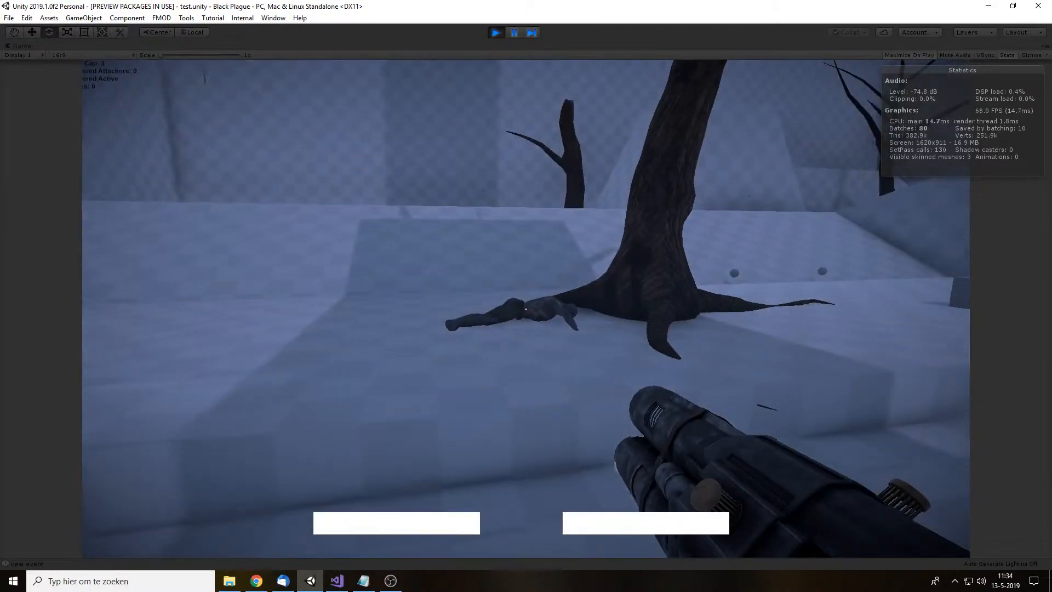
left_click(526, 309)
key("a")
left_click(526, 309)
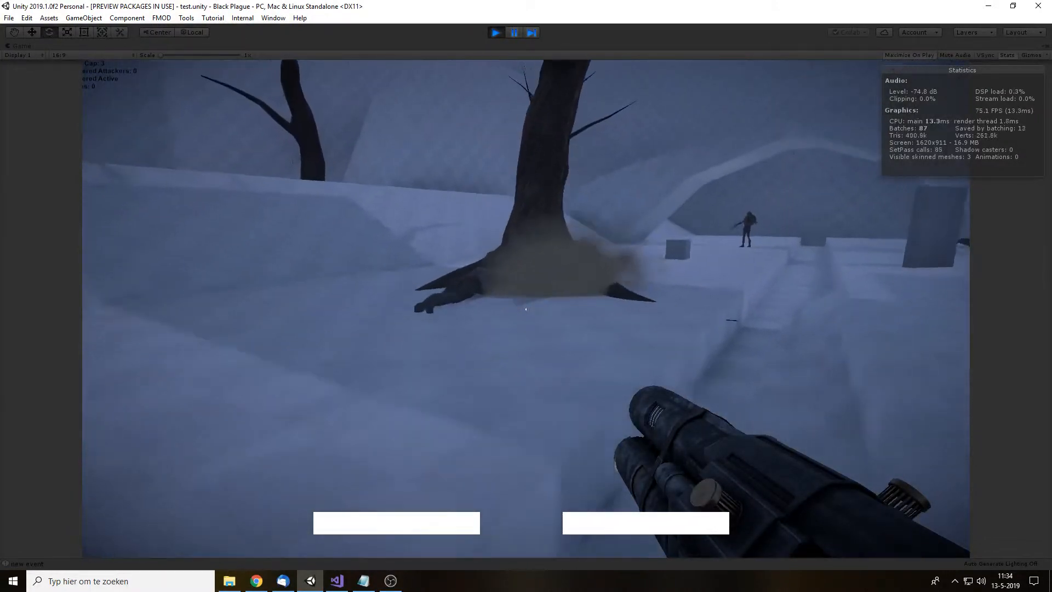
key("a")
left_click(526, 309)
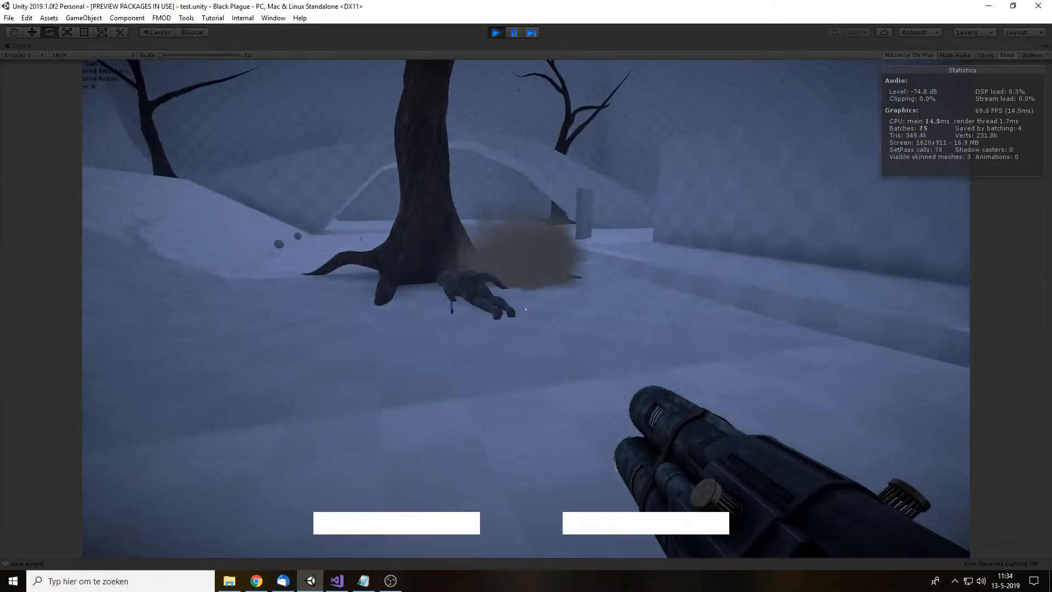
key("ctrl+p")
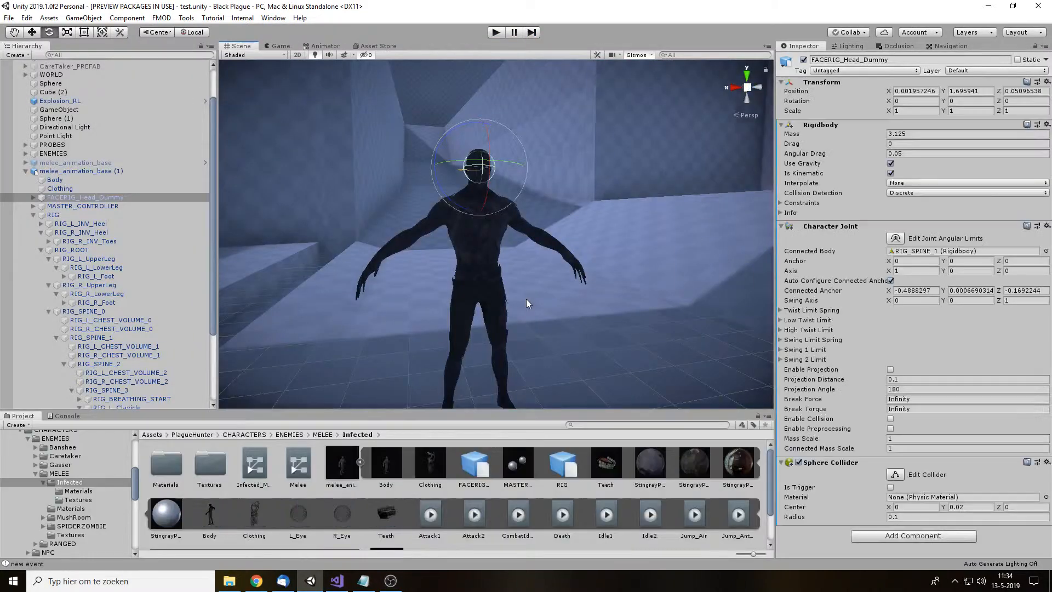
middle_click_drag(449, 262, 475, 229)
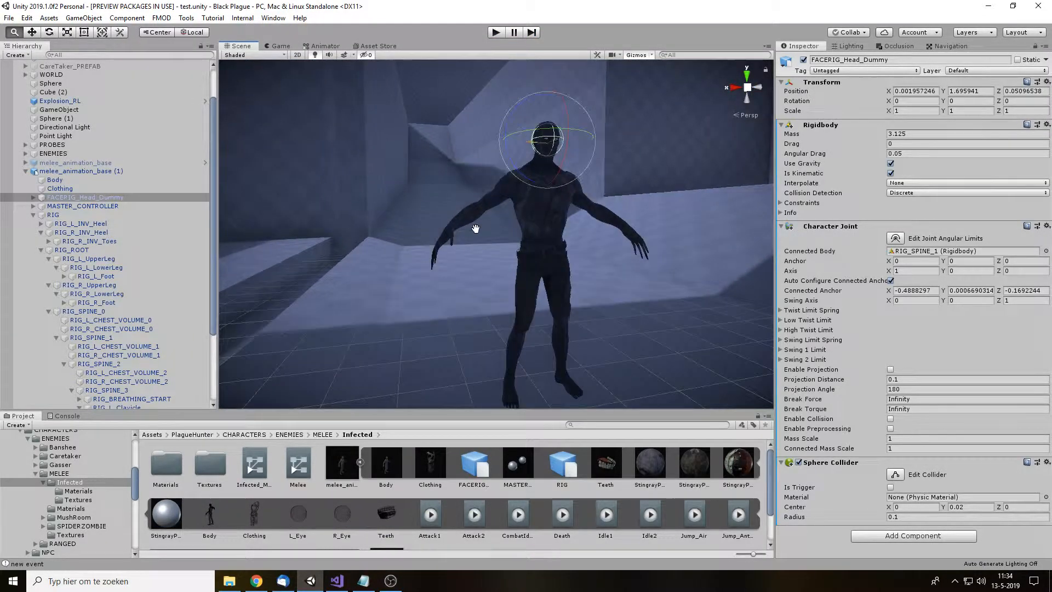
scroll(477, 229, "up", 6)
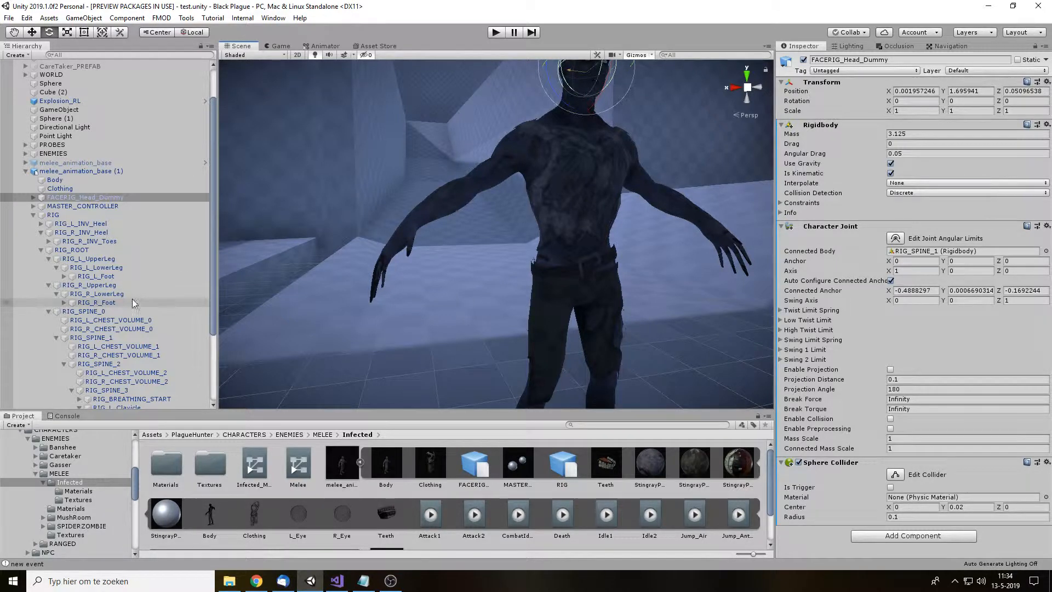
scroll(96, 279, "down", 3)
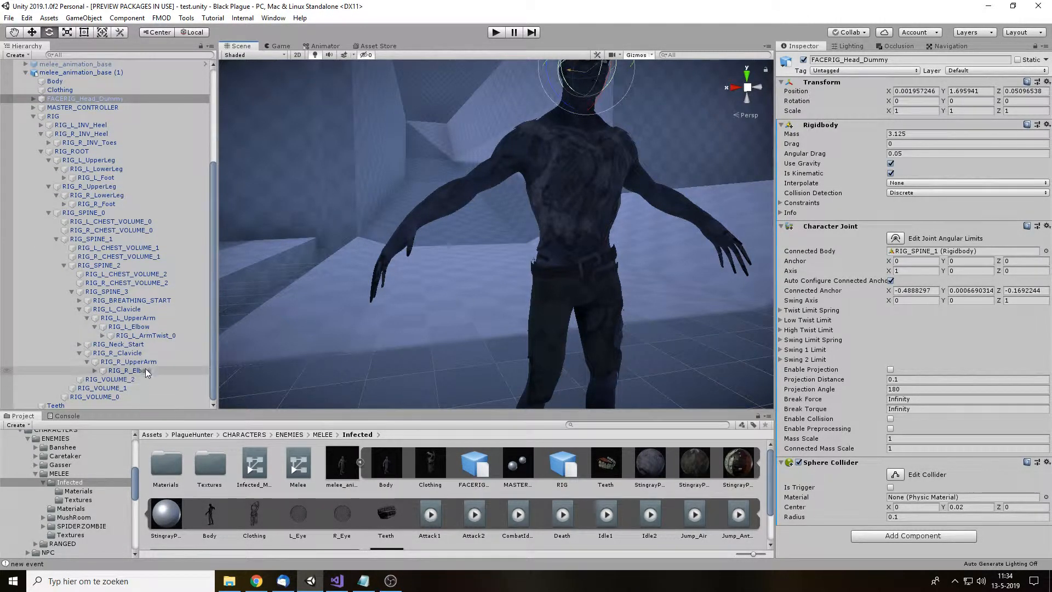
Step: Expand RIG_R_Elbow and RIG_R_ArmTwist_0 in the hierarchy and look over the enemy's head and upper body in the scene
left_click(94, 370)
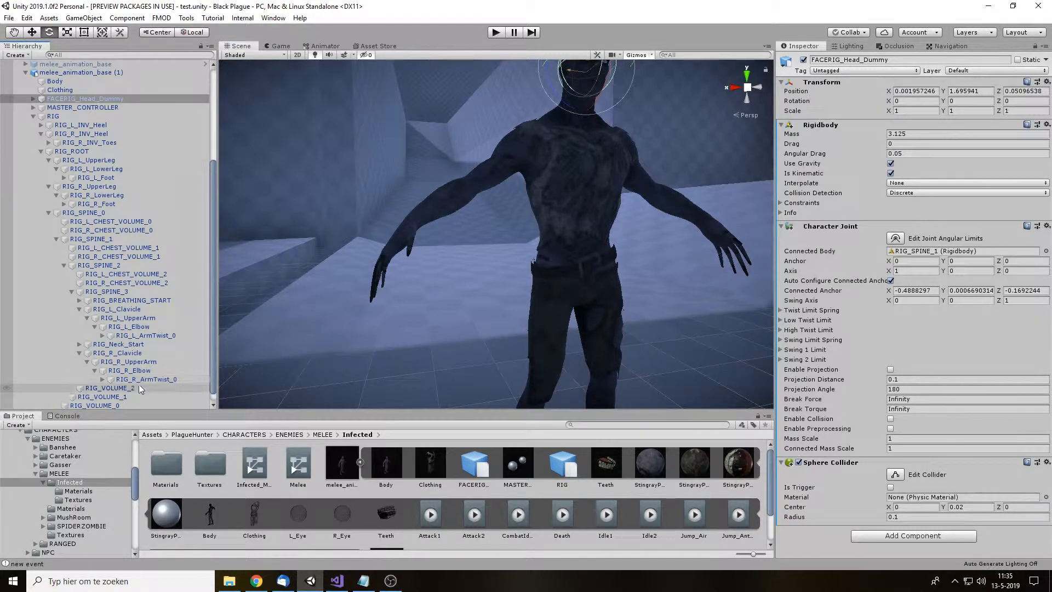
left_click(102, 379)
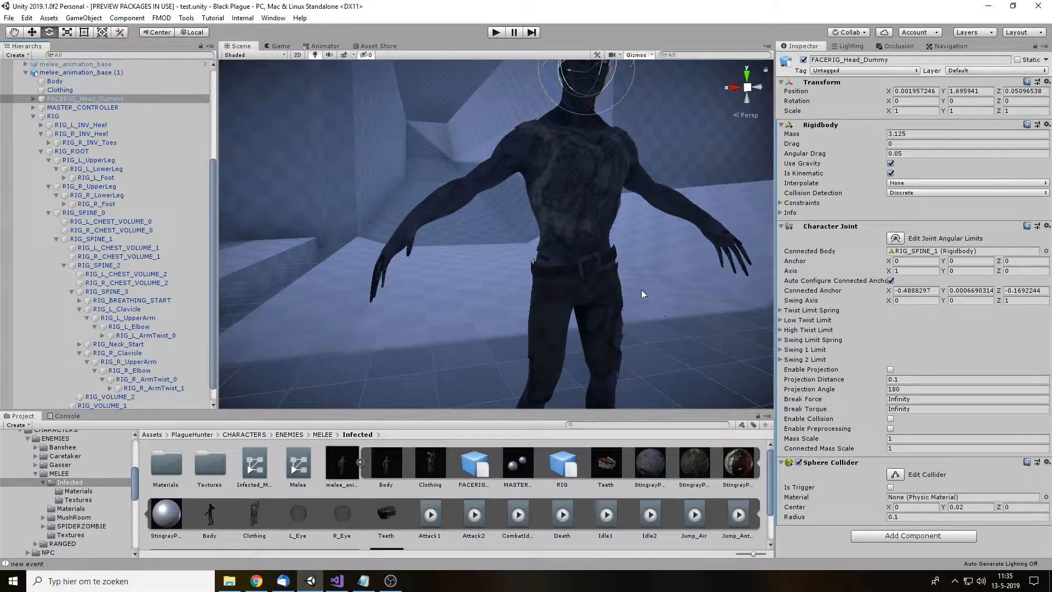
middle_click_drag(638, 218, 613, 268)
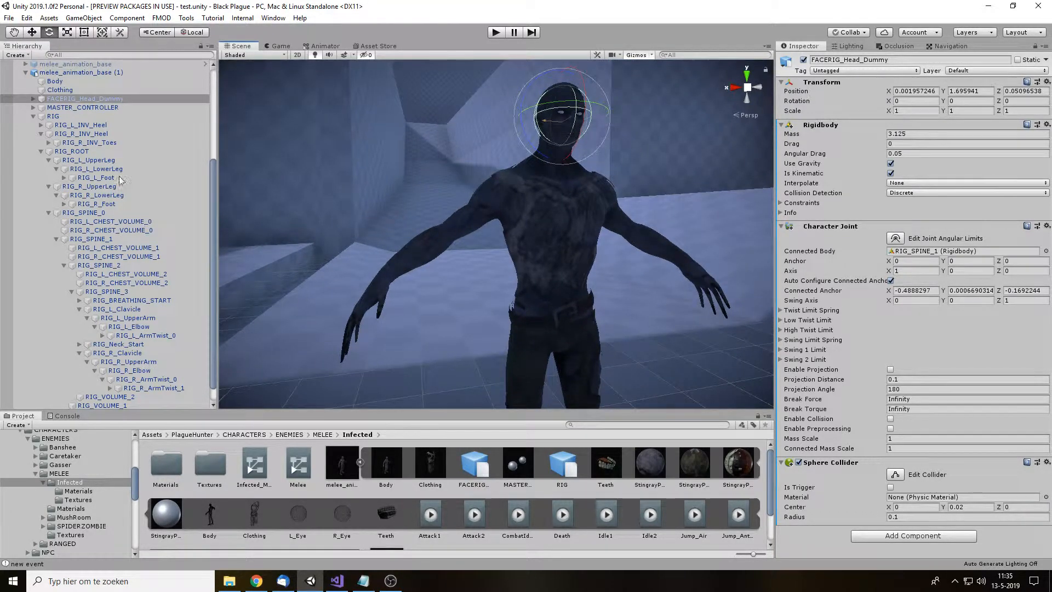
Step: Collapse the RIG bone hierarchy and select the melee_animation_base (1) root object
left_click(37, 116)
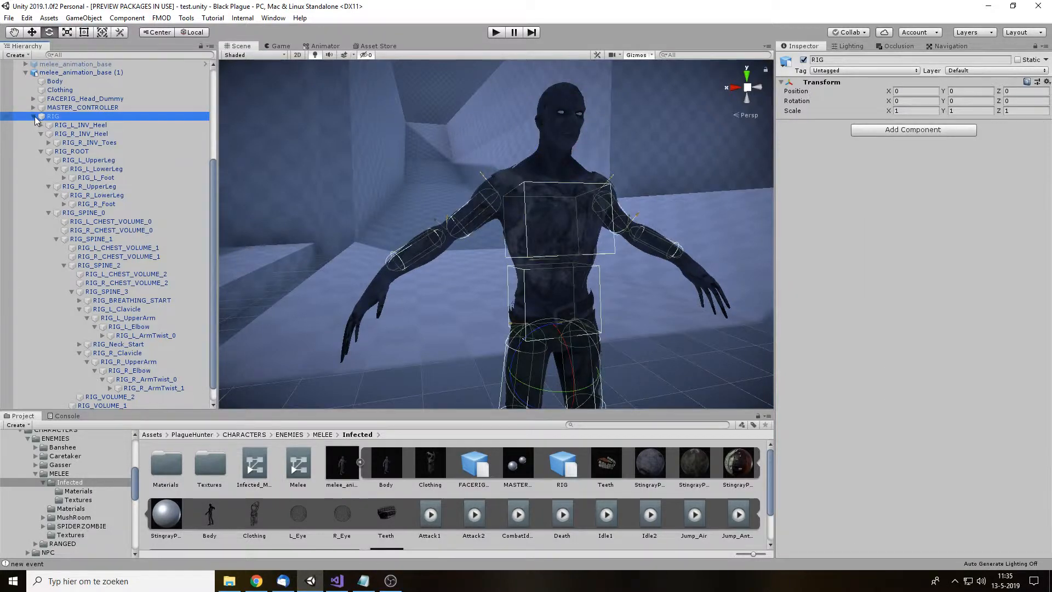
left_click(35, 117)
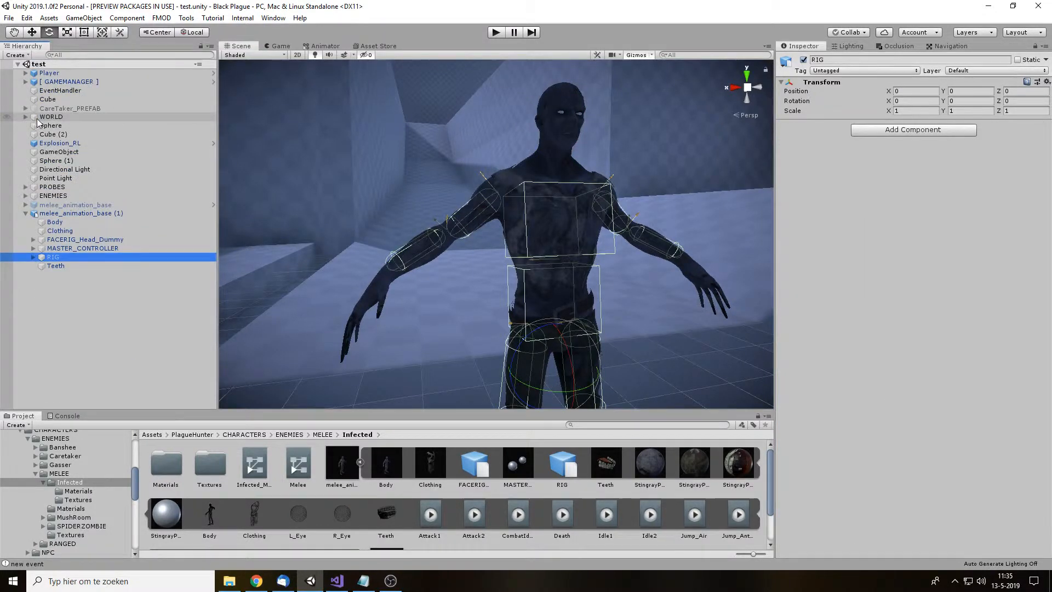
left_click(67, 214)
Step: Switch to Visual Studio and review EnemyDeath() from the animator and NavMeshAgent lines through the rigidbody foreach loop to the closing AIDirector and sound calls
left_click(337, 581)
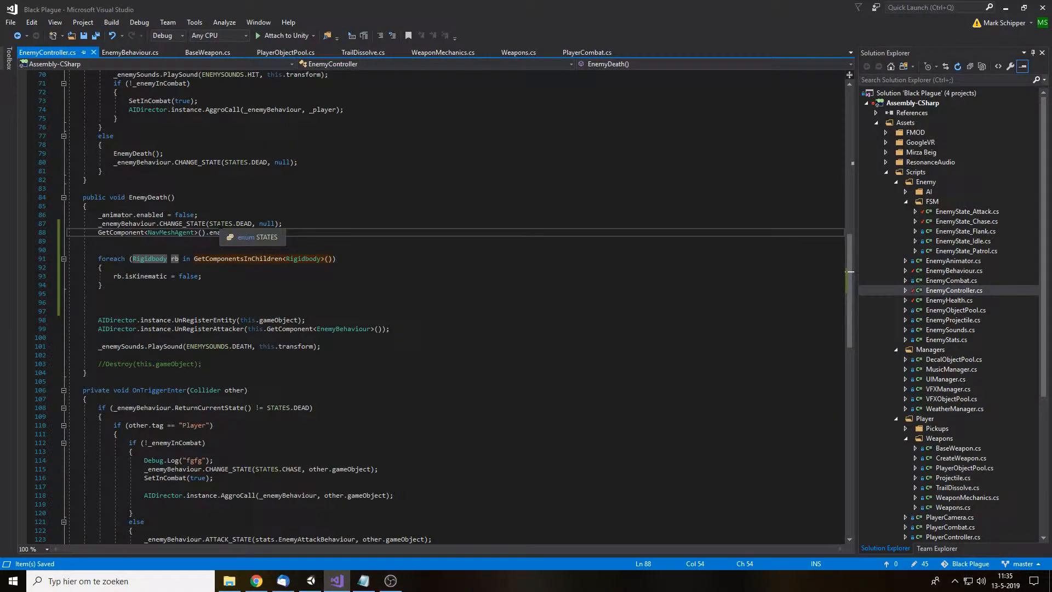
key("Up")
key("Up")
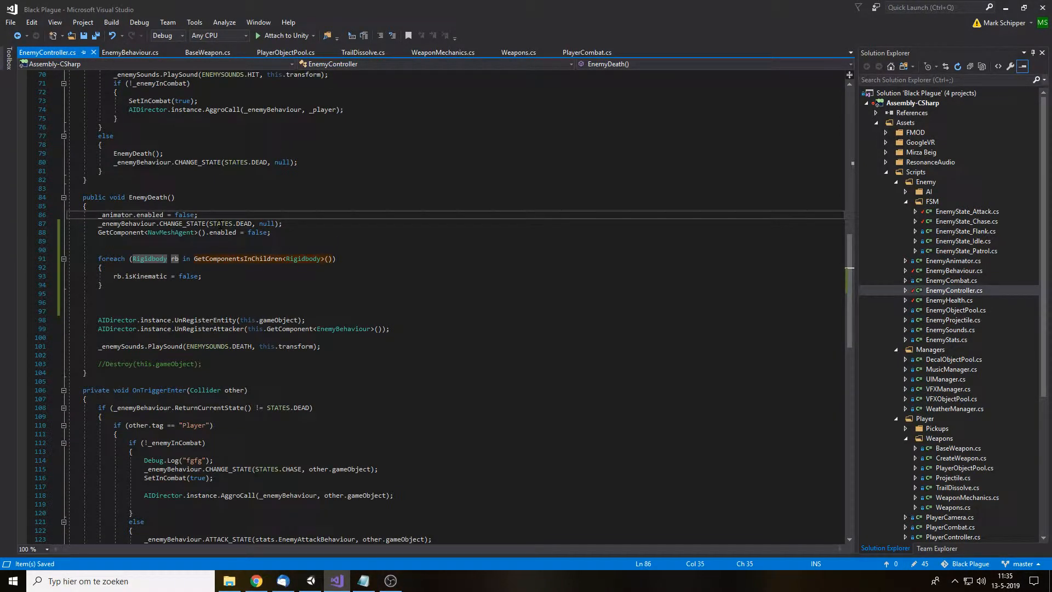
key("shift+Home")
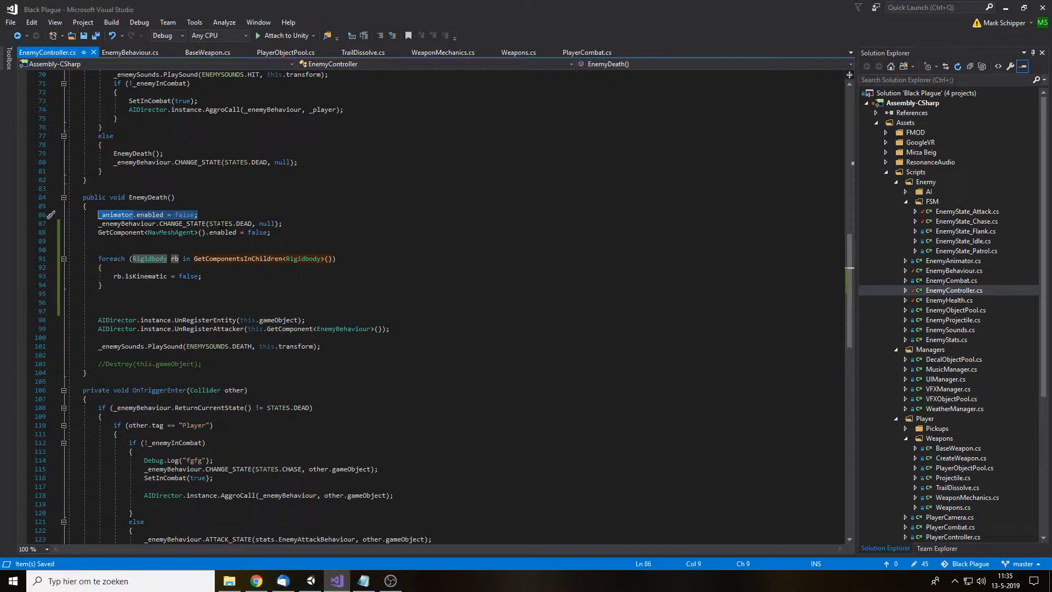
key("Down")
key("Down")
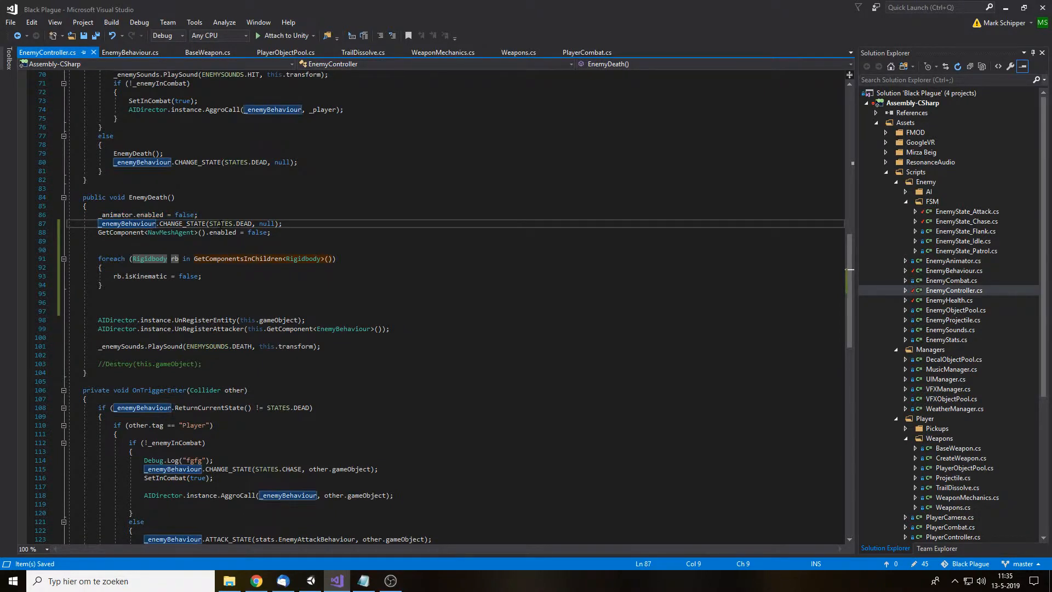
key("Down")
key("Down")
key("Down")
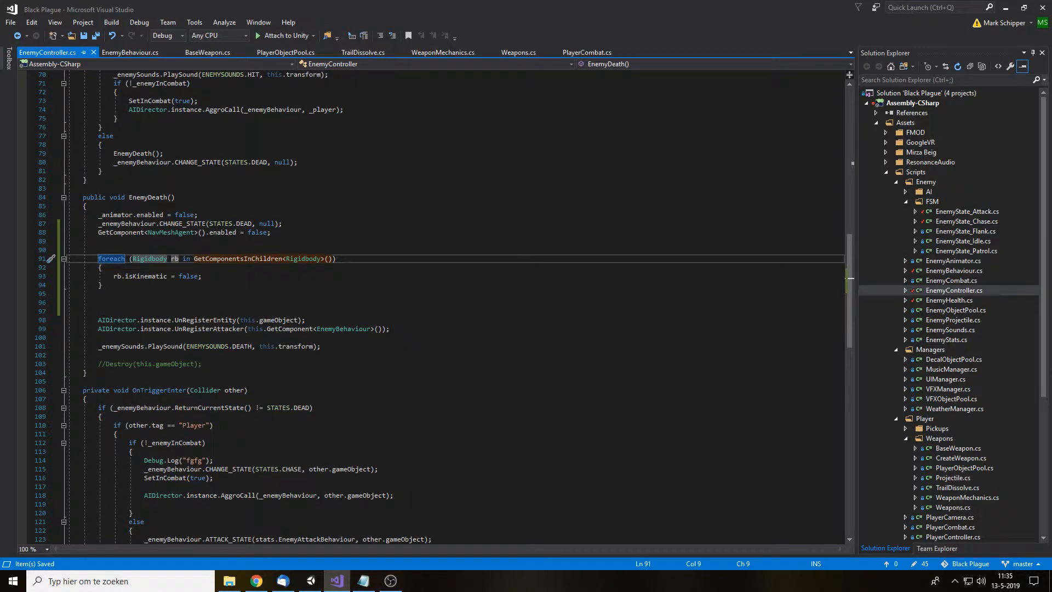
left_click_drag(103, 285, 91, 259)
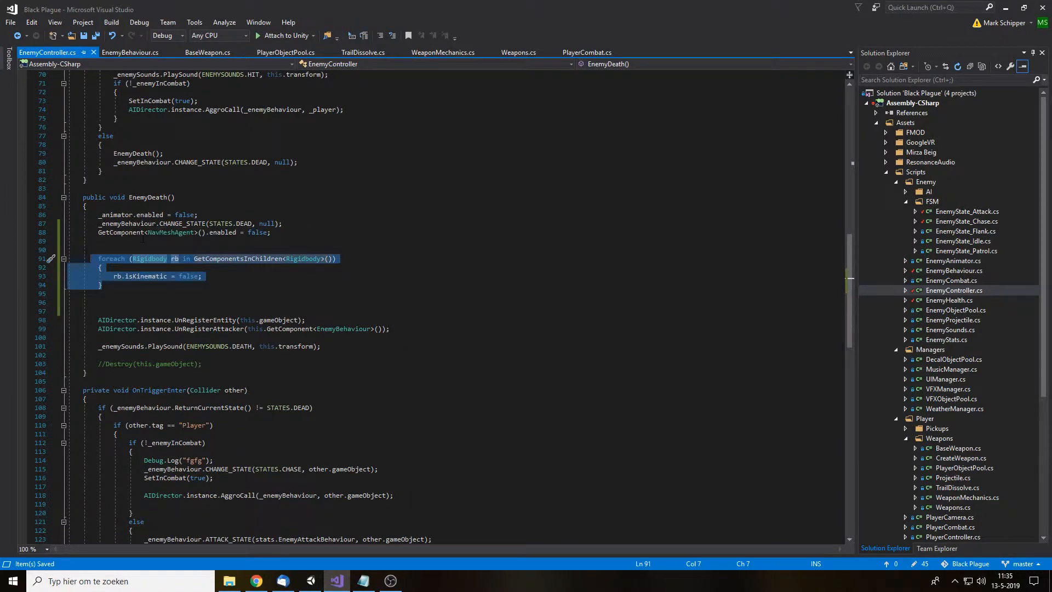
left_click_drag(84, 320, 472, 364)
left_click(474, 365)
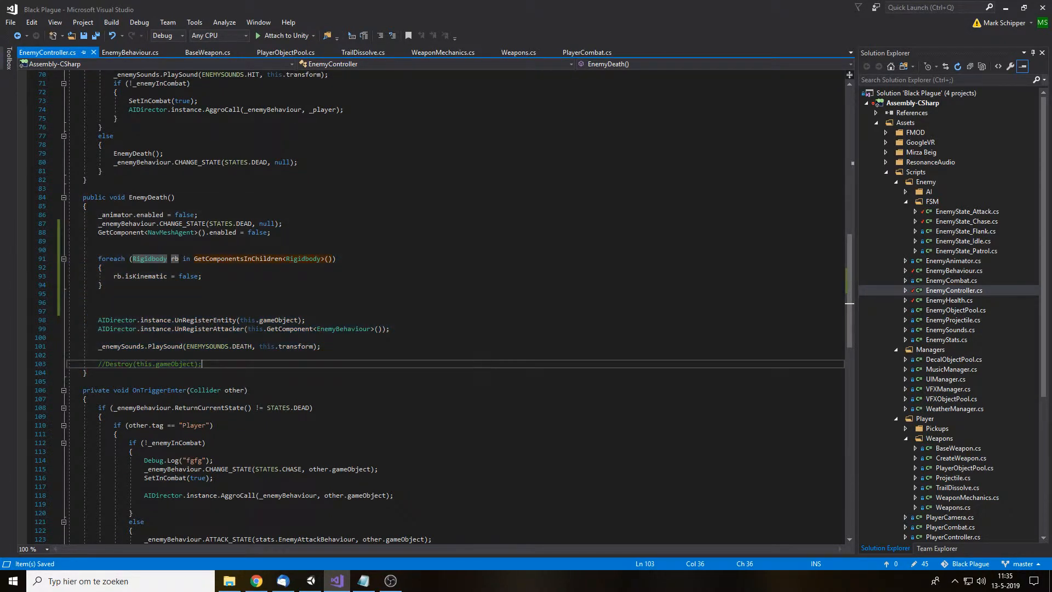
Step: Remove one of the blank lines between the NavMeshAgent line and the foreach loop in EnemyDeath()
scroll(178, 290, "up", 1)
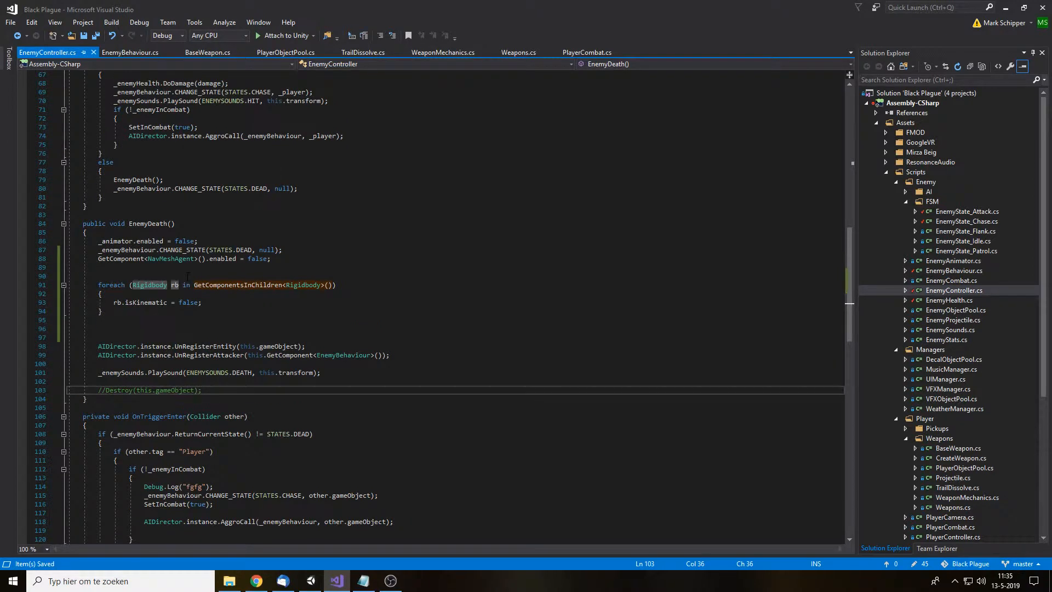
left_click(113, 276)
key("Up")
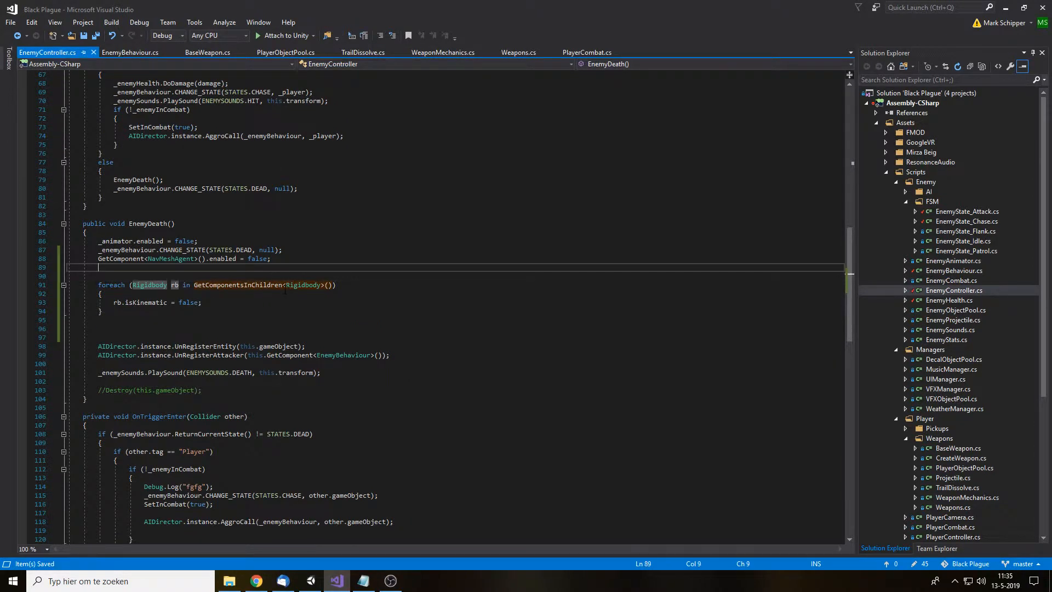
key("Delete")
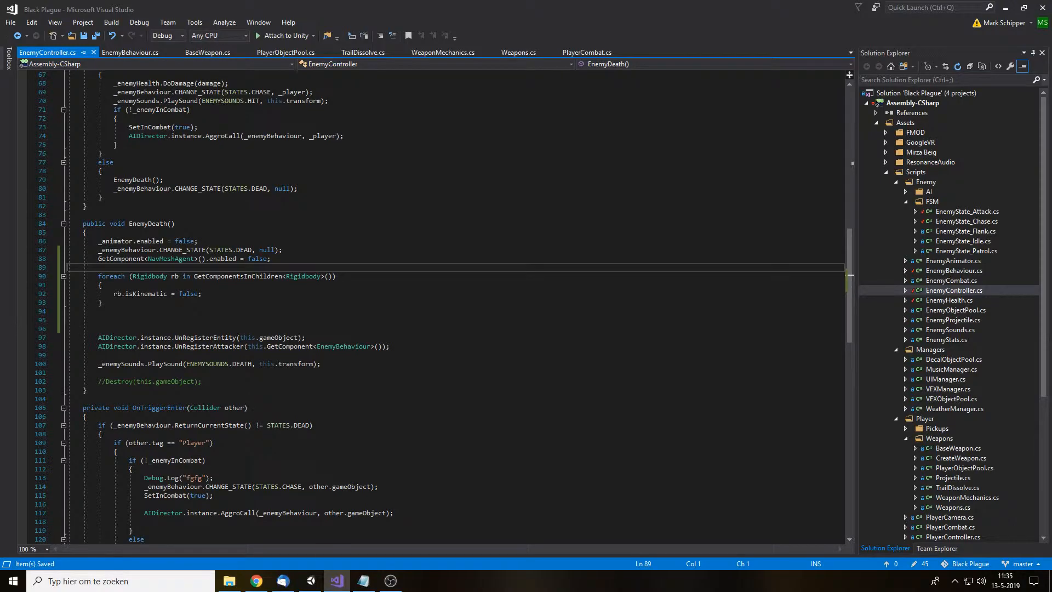
Step: Switch back to Unity and examine the Entry, Idle1 and Idle2 states of the Melee controller in the Animator graph
left_click(311, 581)
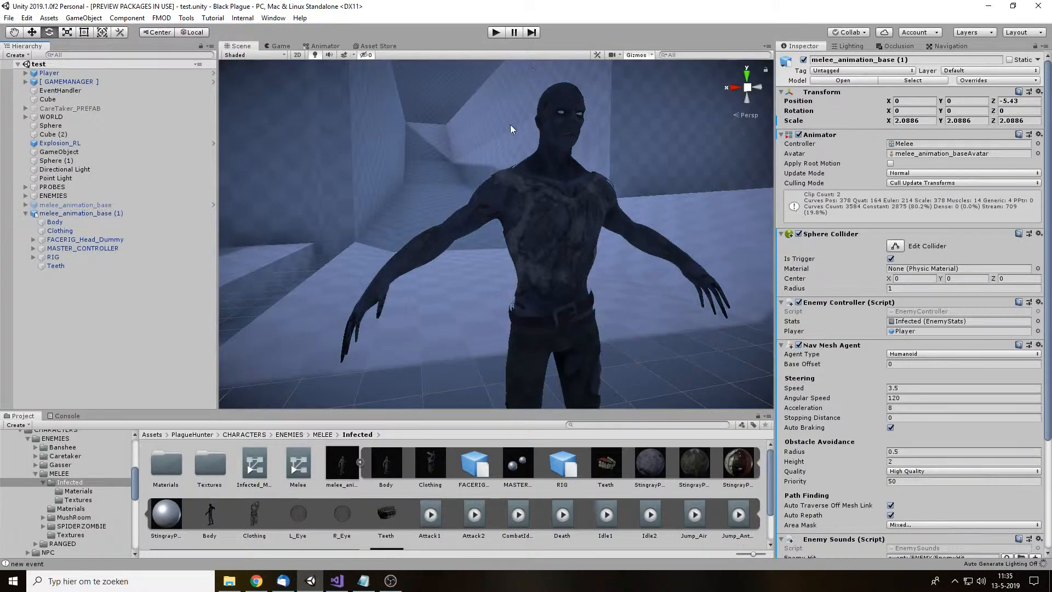
left_click(324, 47)
left_click(639, 175)
scroll(608, 184, "down", 5)
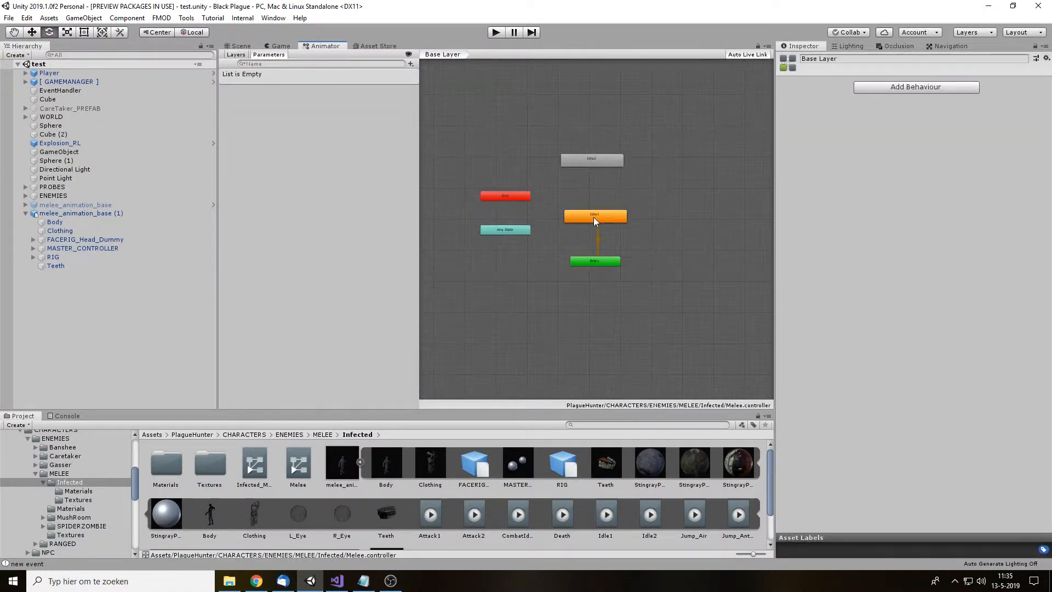
scroll(594, 217, "up", 5)
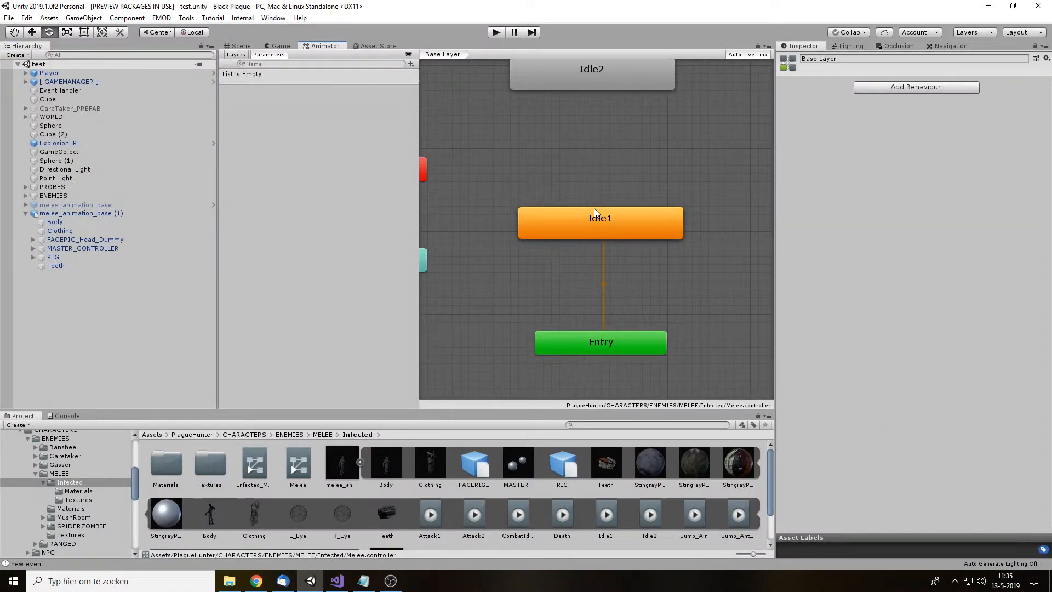
middle_click_drag(520, 185, 547, 220)
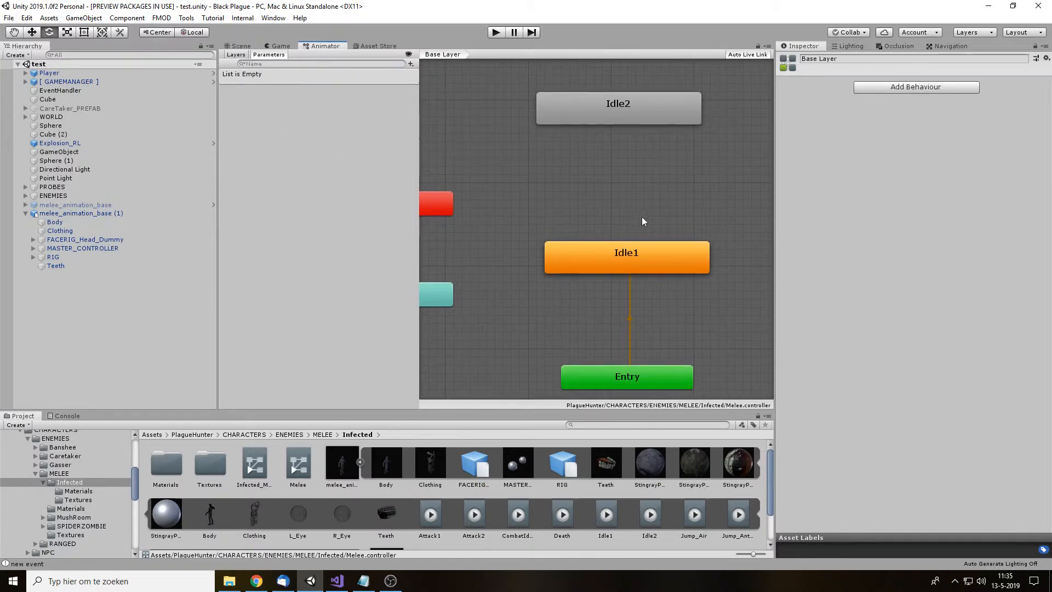
scroll(642, 217, "down", 1)
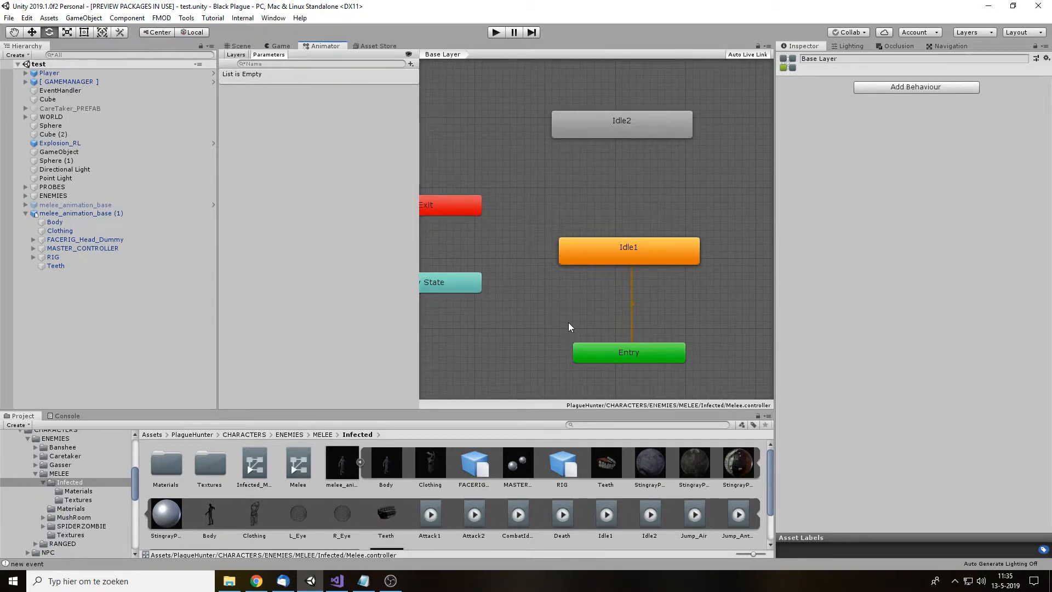